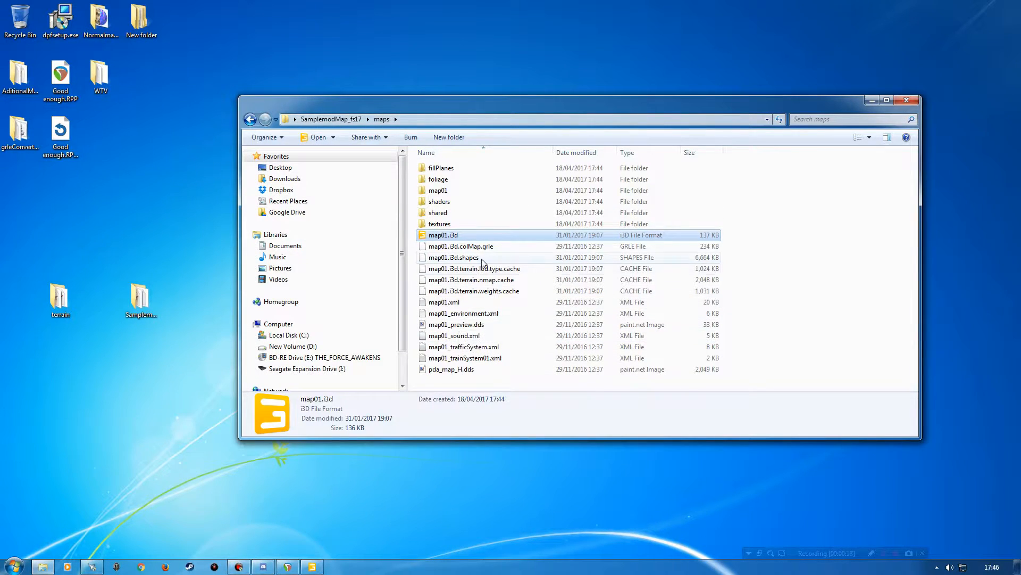
Switch to GIANTS Editor with map01.i3d loaded and widen the Terrain Editing panel.
{"action": "left_click", "coordinate": [312, 567]}
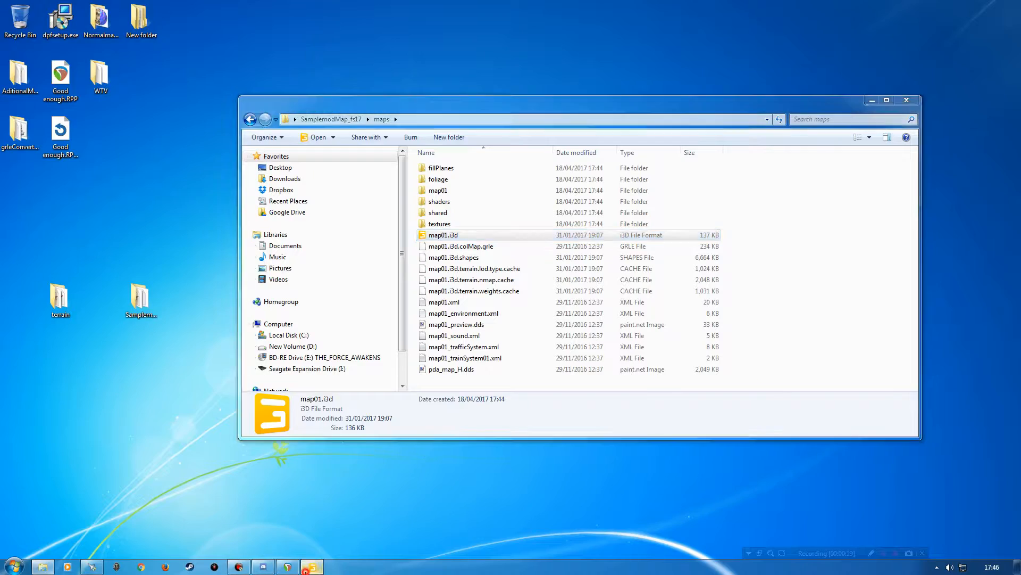
{"action": "left_click_drag", "start_coordinate": [344, 253], "coordinate": [141, 250]}
{"action": "left_click_drag", "start_coordinate": [403, 205], "coordinate": [325, 276]}
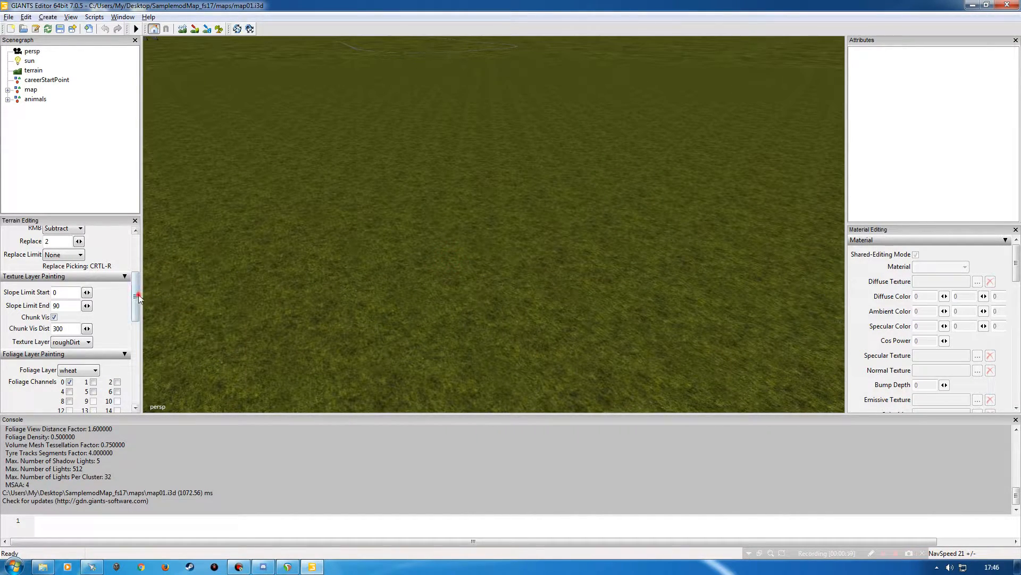
{"action": "scroll", "coordinate": [138, 259], "scroll_direction": "up", "scroll_amount": 4}
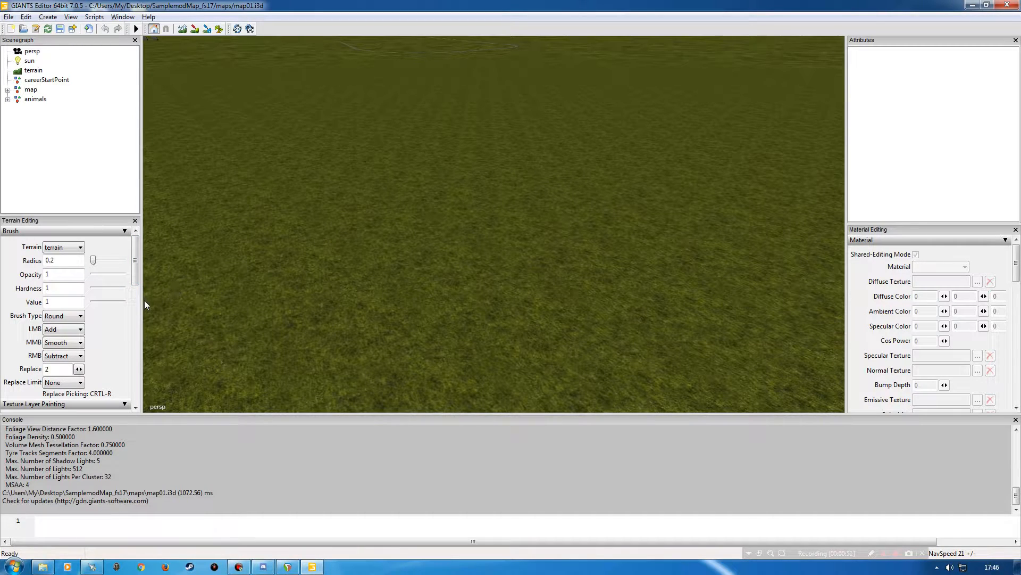
{"action": "left_click_drag", "start_coordinate": [141, 301], "coordinate": [188, 298]}
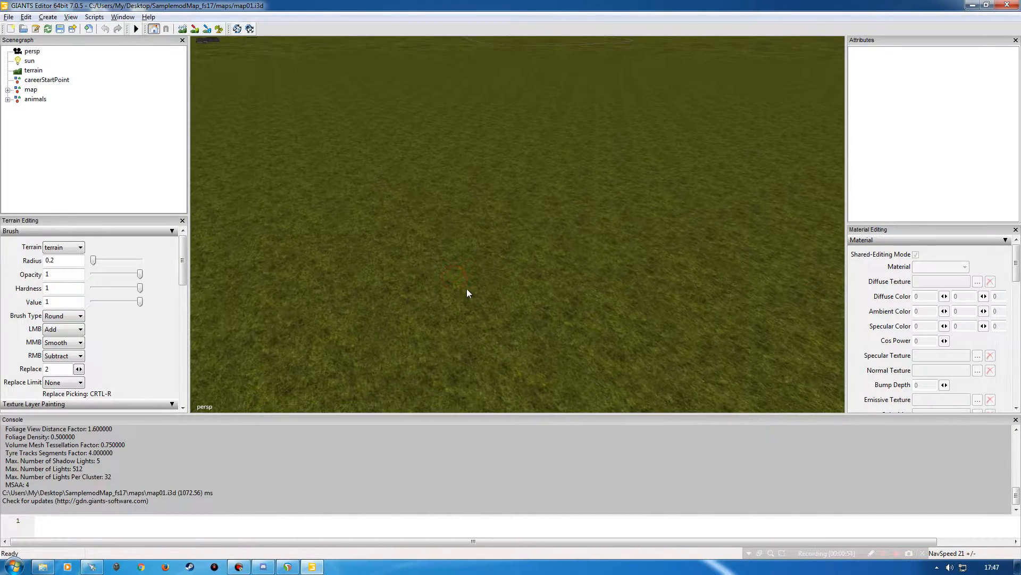
{"action": "mouse_move", "coordinate": [442, 257]}
{"action": "left_mouse_down"}
{"action": "mouse_move", "coordinate": [359, 238]}
{"action": "mouse_move", "coordinate": [451, 252]}
{"action": "mouse_move", "coordinate": [480, 276]}
{"action": "mouse_move", "coordinate": [437, 265]}
{"action": "left_mouse_up"}
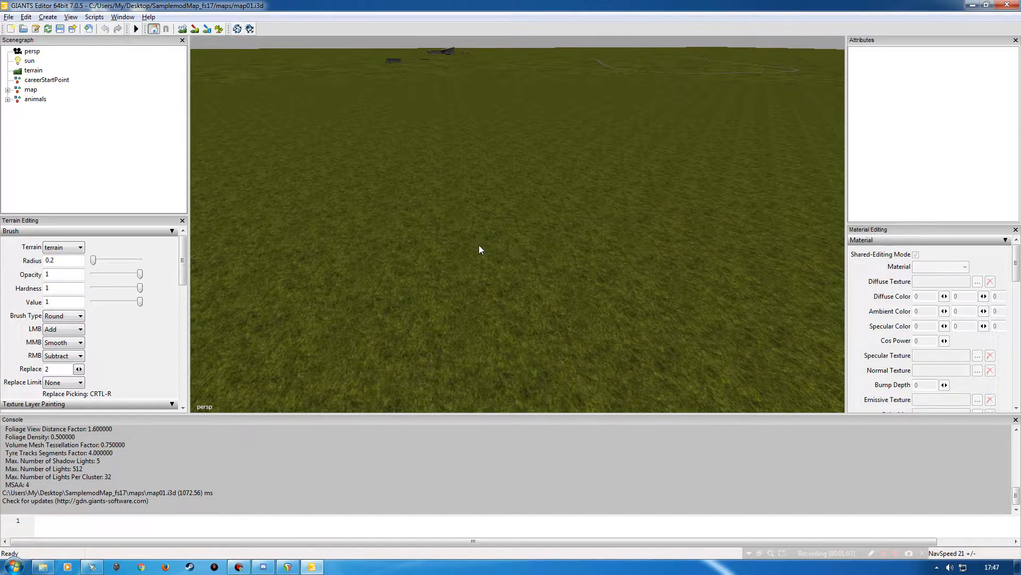
{"action": "mouse_move", "coordinate": [479, 248]}
{"action": "left_mouse_down"}
{"action": "mouse_move", "coordinate": [497, 237]}
{"action": "mouse_move", "coordinate": [469, 264]}
{"action": "left_mouse_up"}
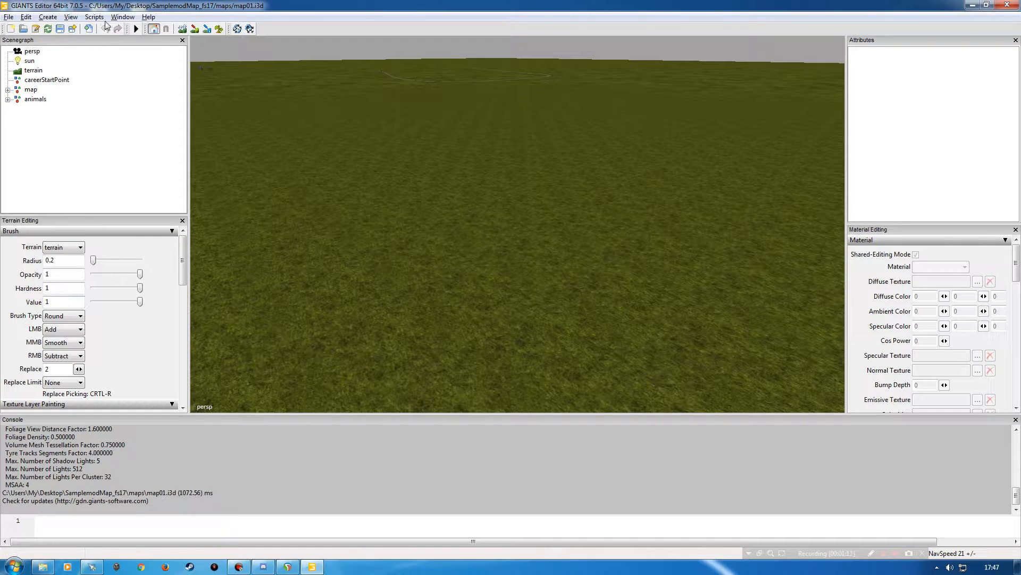
{"action": "left_click", "coordinate": [122, 17]}
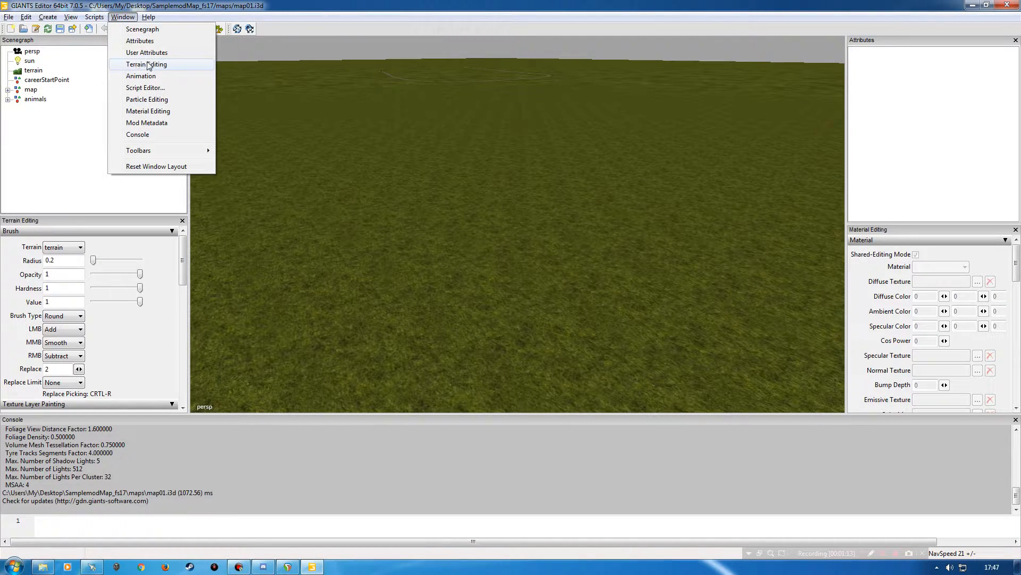
{"action": "left_click_drag", "start_coordinate": [145, 219], "coordinate": [445, 239]}
{"action": "mouse_move", "coordinate": [114, 241]}
{"action": "left_mouse_down"}
{"action": "mouse_move", "coordinate": [490, 243]}
{"action": "mouse_move", "coordinate": [677, 169]}
{"action": "mouse_move", "coordinate": [471, 139]}
{"action": "mouse_move", "coordinate": [868, 123]}
{"action": "mouse_move", "coordinate": [951, 76]}
{"action": "mouse_move", "coordinate": [157, 67]}
{"action": "mouse_move", "coordinate": [95, 264]}
{"action": "mouse_move", "coordinate": [119, 155]}
{"action": "mouse_move", "coordinate": [119, 19]}
{"action": "mouse_move", "coordinate": [120, 250]}
{"action": "left_mouse_up"}
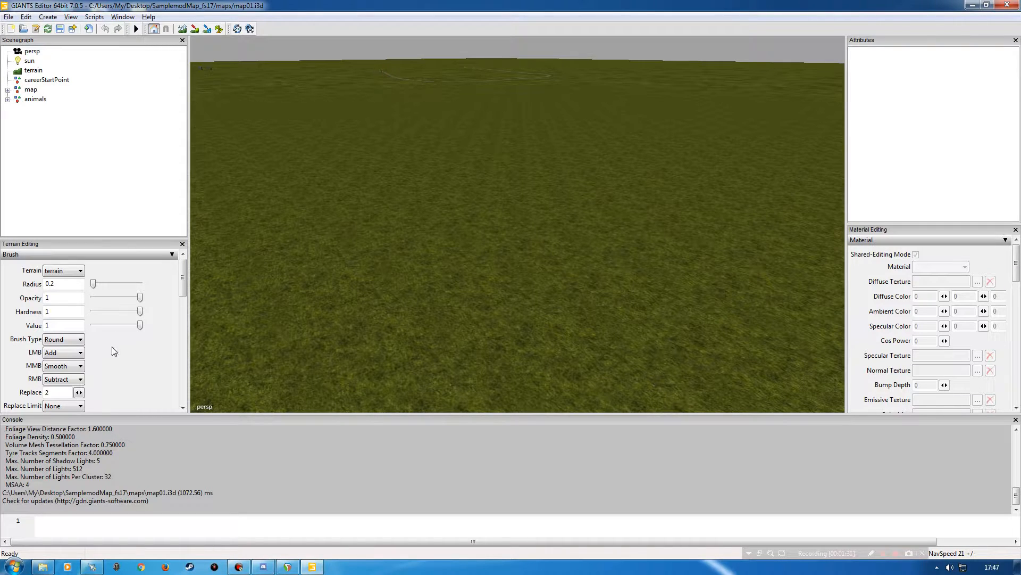
Set the terrain brush's opacity, hardness and value each to 0.5.
{"action": "scroll", "coordinate": [69, 293], "scroll_direction": "down", "scroll_amount": 1}
{"action": "left_click", "coordinate": [68, 276]}
{"action": "left_click", "coordinate": [65, 273]}
{"action": "double_click", "coordinate": [60, 288]}
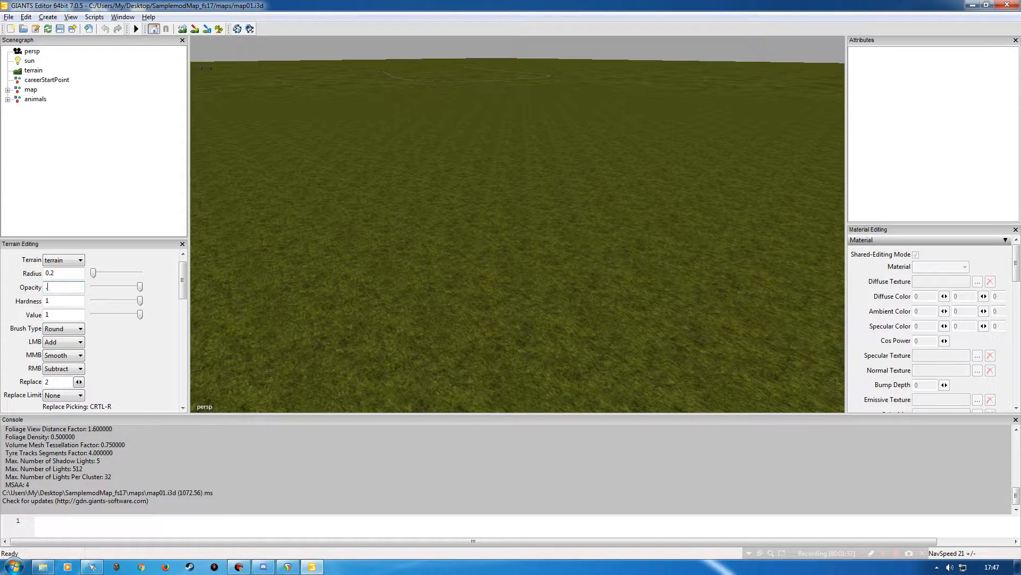
{"action": "double_click", "coordinate": [58, 302]}
{"action": "type", "text": ".5"}
{"action": "double_click", "coordinate": [60, 314]}
{"action": "type", "text": ".5"}
{"action": "key", "text": "Tab"}
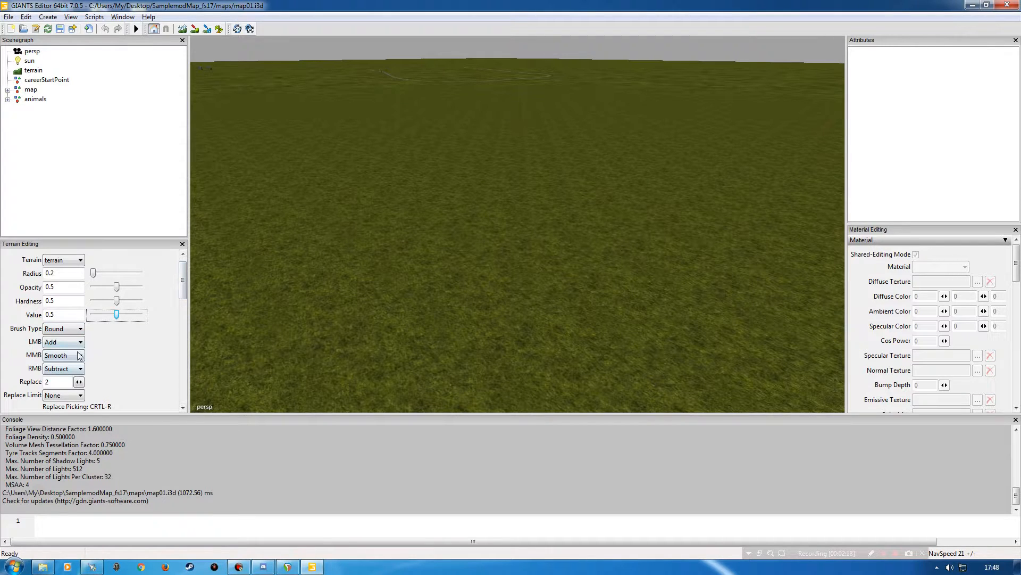
Choose roughDirt as the texture layer and activate terrain texture painting mode.
{"action": "left_click_drag", "start_coordinate": [182, 280], "coordinate": [184, 317]}
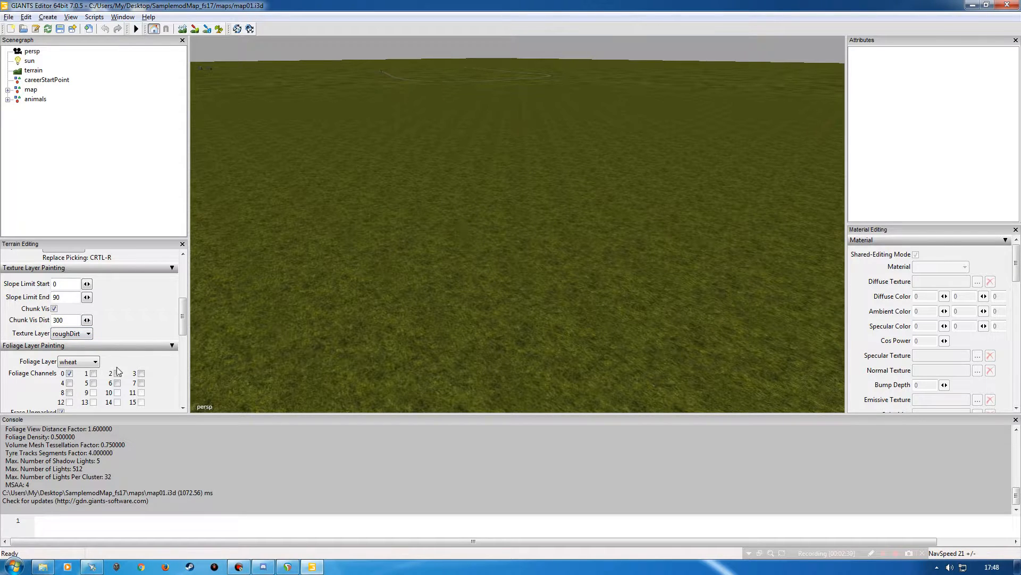
{"action": "left_click", "coordinate": [78, 335]}
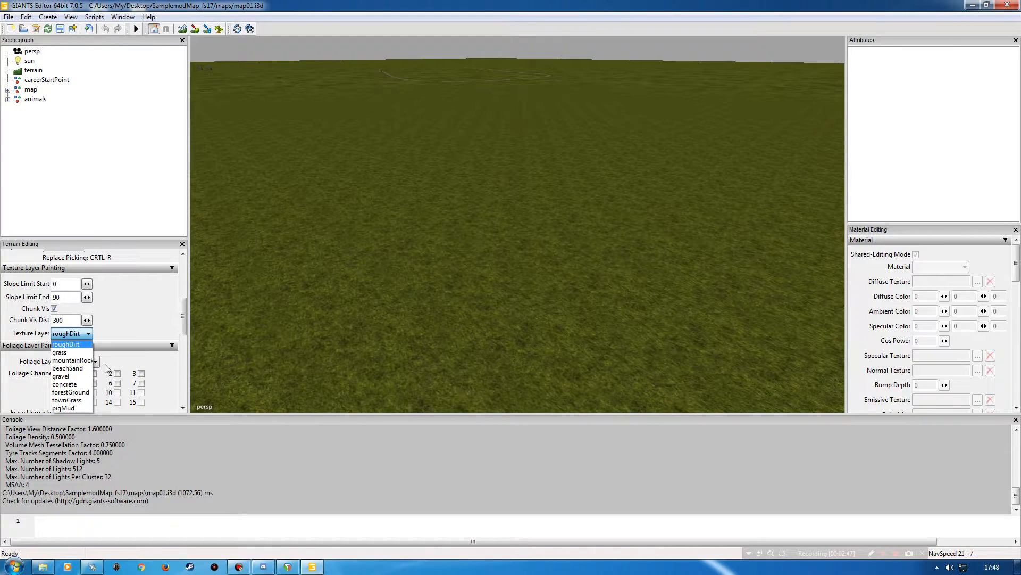
{"action": "left_click", "coordinate": [66, 345]}
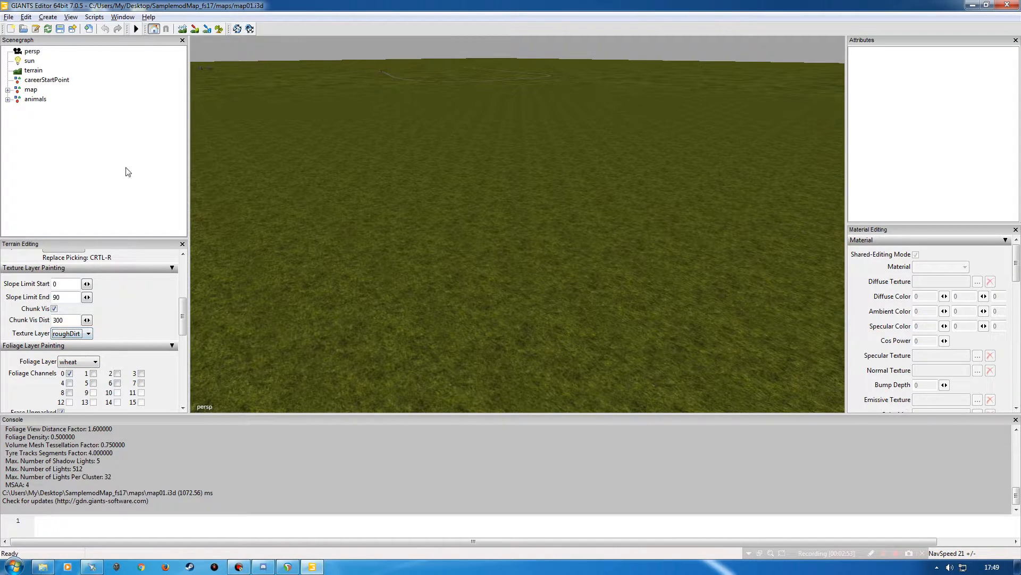
{"action": "left_click", "coordinate": [195, 29]}
Examine the terrain's chunk boundaries and texture labels, and look over the available texture layers.
{"action": "mouse_move", "coordinate": [526, 232]}
{"action": "left_mouse_down"}
{"action": "mouse_move", "coordinate": [334, 222]}
{"action": "mouse_move", "coordinate": [480, 232]}
{"action": "mouse_move", "coordinate": [445, 218]}
{"action": "mouse_move", "coordinate": [455, 216]}
{"action": "mouse_move", "coordinate": [480, 228]}
{"action": "mouse_move", "coordinate": [407, 209]}
{"action": "mouse_move", "coordinate": [419, 237]}
{"action": "mouse_move", "coordinate": [455, 241]}
{"action": "mouse_move", "coordinate": [451, 252]}
{"action": "mouse_move", "coordinate": [484, 227]}
{"action": "mouse_move", "coordinate": [456, 287]}
{"action": "mouse_move", "coordinate": [465, 251]}
{"action": "mouse_move", "coordinate": [505, 269]}
{"action": "mouse_move", "coordinate": [497, 218]}
{"action": "mouse_move", "coordinate": [539, 168]}
{"action": "mouse_move", "coordinate": [566, 225]}
{"action": "mouse_move", "coordinate": [648, 126]}
{"action": "mouse_move", "coordinate": [495, 247]}
{"action": "mouse_move", "coordinate": [549, 265]}
{"action": "mouse_move", "coordinate": [511, 287]}
{"action": "mouse_move", "coordinate": [518, 282]}
{"action": "left_mouse_up"}
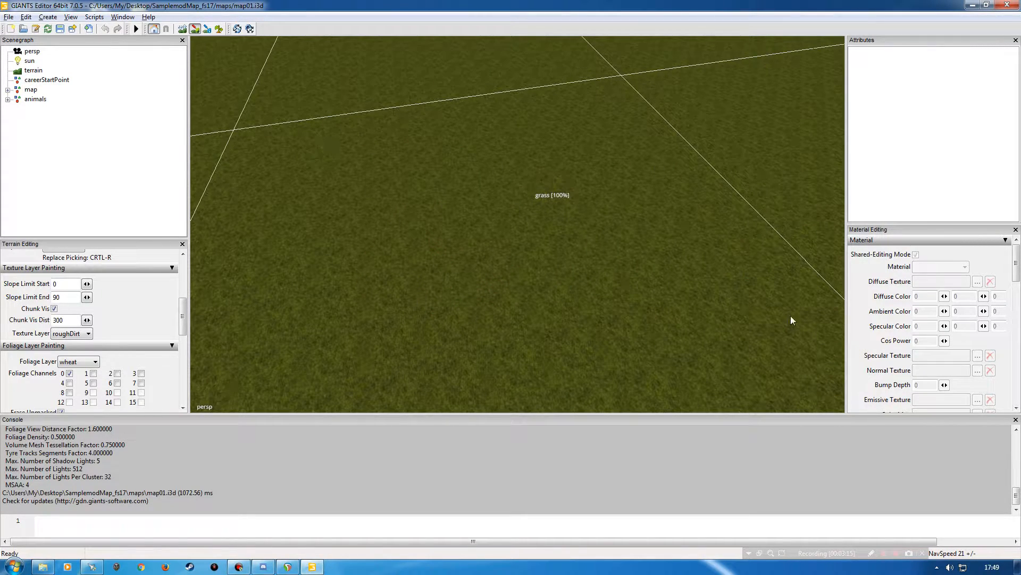
{"action": "left_click_drag", "start_coordinate": [633, 293], "coordinate": [393, 147]}
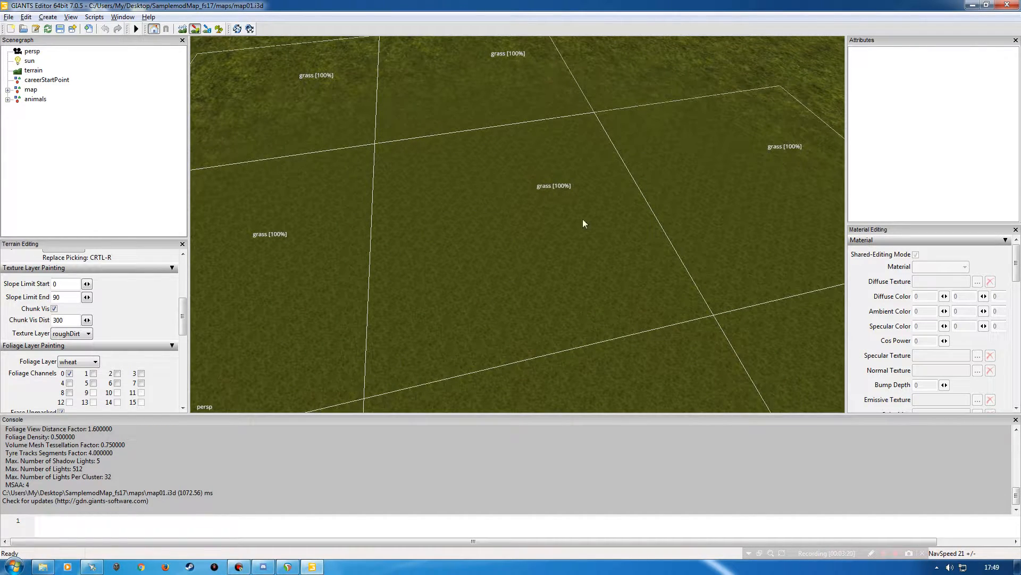
{"action": "left_click_drag", "start_coordinate": [551, 259], "coordinate": [502, 208]}
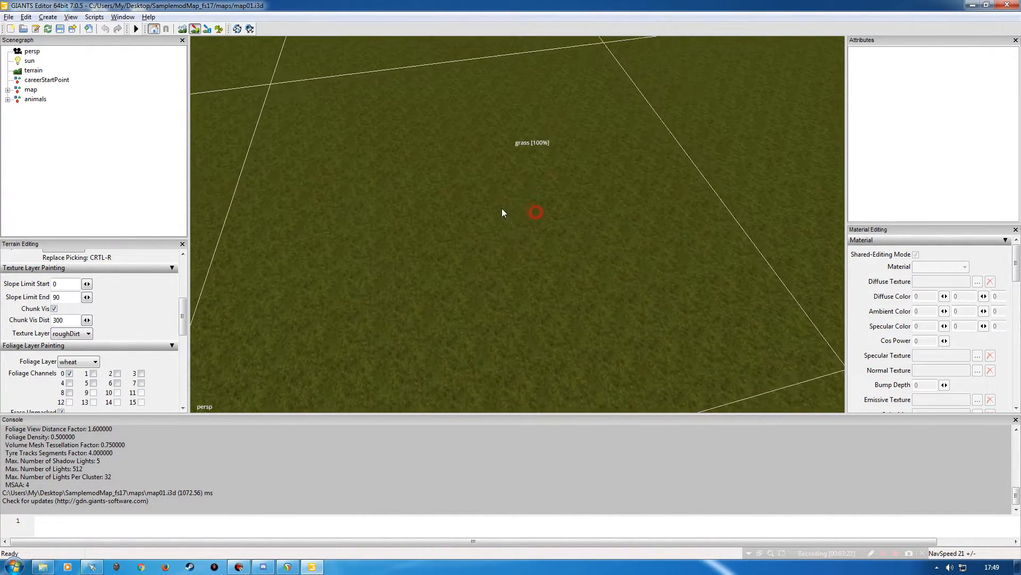
{"action": "left_click_drag", "start_coordinate": [420, 192], "coordinate": [409, 269]}
{"action": "left_click", "coordinate": [77, 333]}
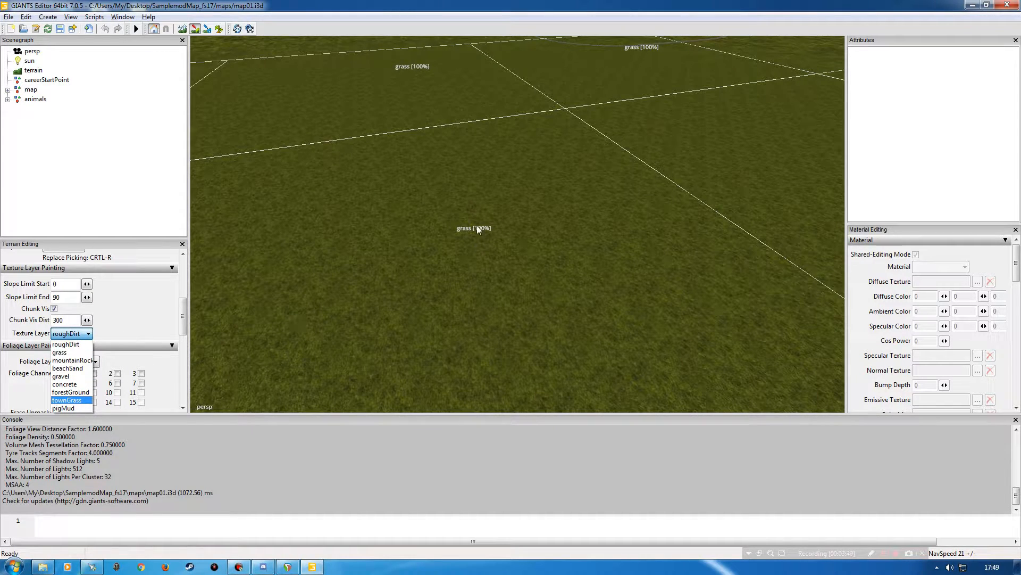
{"action": "left_click", "coordinate": [522, 248]}
{"action": "mouse_move", "coordinate": [483, 248]}
{"action": "left_mouse_down"}
{"action": "mouse_move", "coordinate": [435, 248]}
{"action": "mouse_move", "coordinate": [481, 249]}
{"action": "mouse_move", "coordinate": [471, 271]}
{"action": "mouse_move", "coordinate": [440, 265]}
{"action": "mouse_move", "coordinate": [568, 295]}
{"action": "left_mouse_up"}
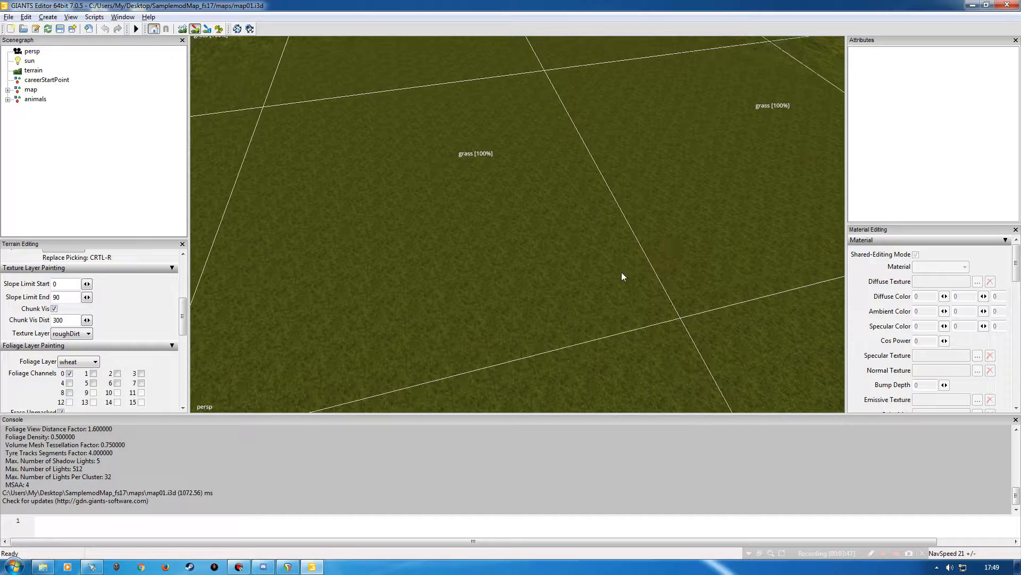
{"action": "left_click_drag", "start_coordinate": [614, 260], "coordinate": [639, 257]}
{"action": "scroll", "coordinate": [603, 219], "scroll_direction": "up", "scroll_amount": 3}
{"action": "left_click_drag", "start_coordinate": [603, 219], "coordinate": [583, 215]}
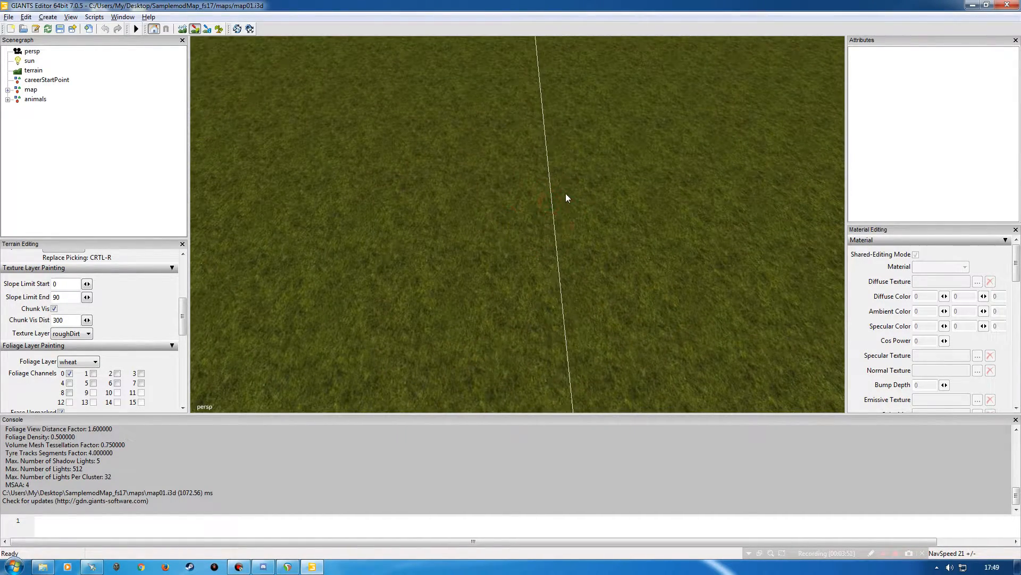
{"action": "mouse_move", "coordinate": [658, 214]}
{"action": "left_mouse_down"}
{"action": "mouse_move", "coordinate": [563, 232]}
{"action": "mouse_move", "coordinate": [554, 278]}
{"action": "left_mouse_up"}
{"action": "left_click_drag", "start_coordinate": [589, 218], "coordinate": [569, 251]}
{"action": "left_click_drag", "start_coordinate": [367, 195], "coordinate": [417, 196]}
{"action": "left_click_drag", "start_coordinate": [673, 263], "coordinate": [489, 302]}
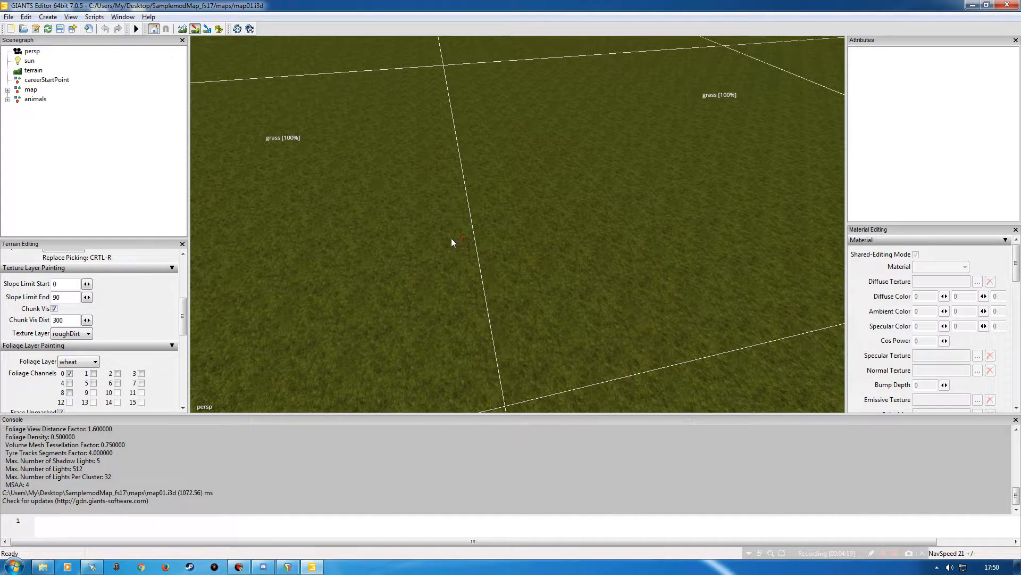
Paint a short diagonal strip of roughDirt onto the grass inside one terrain chunk.
{"action": "left_click_drag", "start_coordinate": [656, 209], "coordinate": [685, 175]}
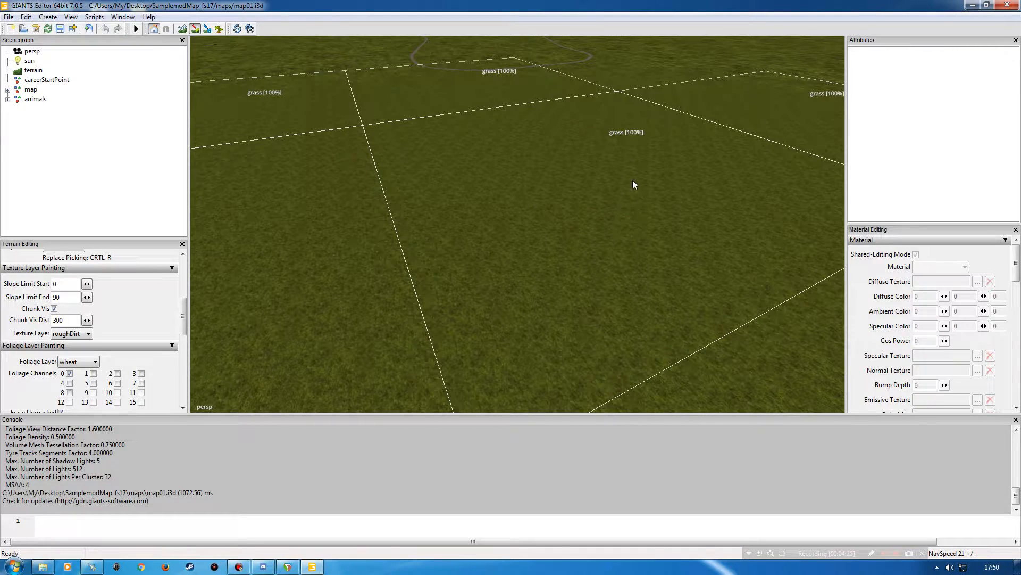
{"action": "left_click_drag", "start_coordinate": [563, 240], "coordinate": [563, 260]}
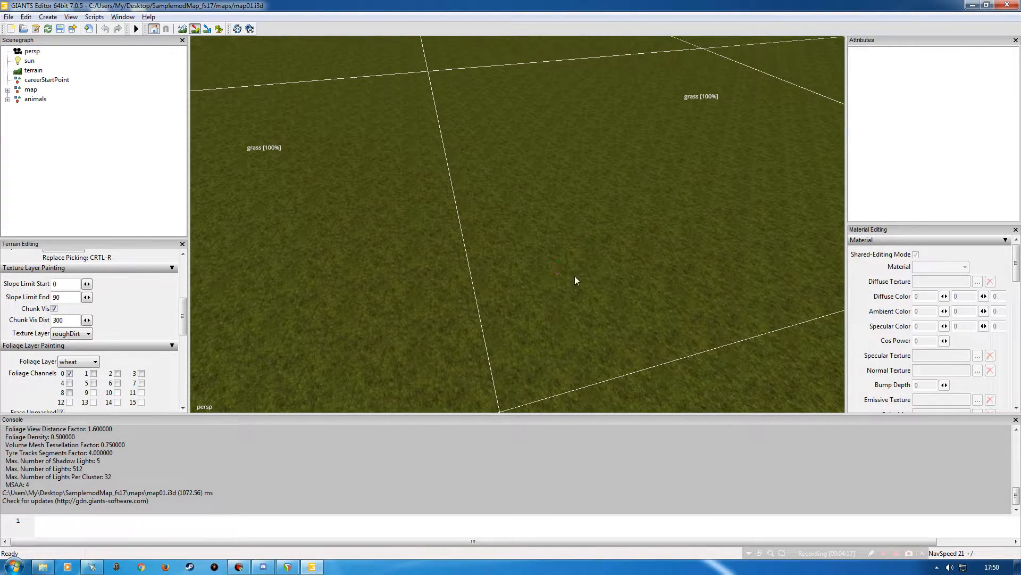
{"action": "left_click", "coordinate": [551, 271]}
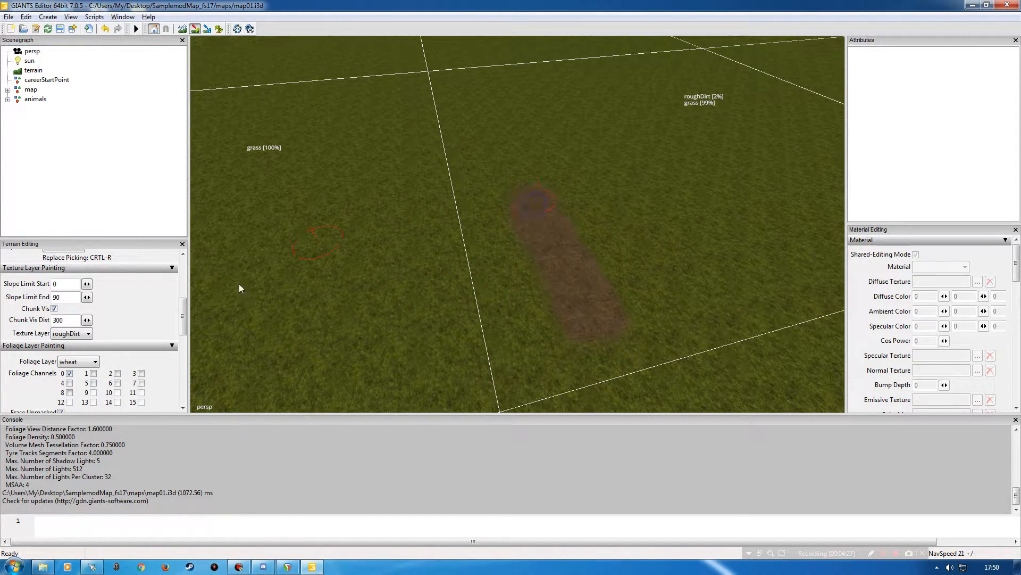
Choose the grass texture layer and paint over the roughDirt strip to cover it completely.
{"action": "left_click", "coordinate": [72, 333]}
{"action": "left_click", "coordinate": [66, 352]}
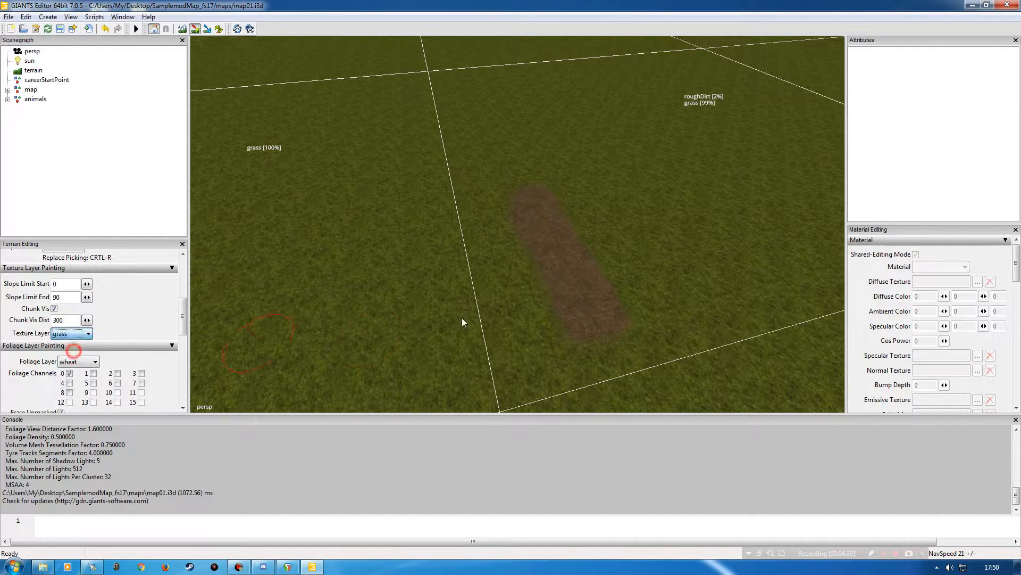
{"action": "left_click_drag", "start_coordinate": [607, 262], "coordinate": [615, 291]}
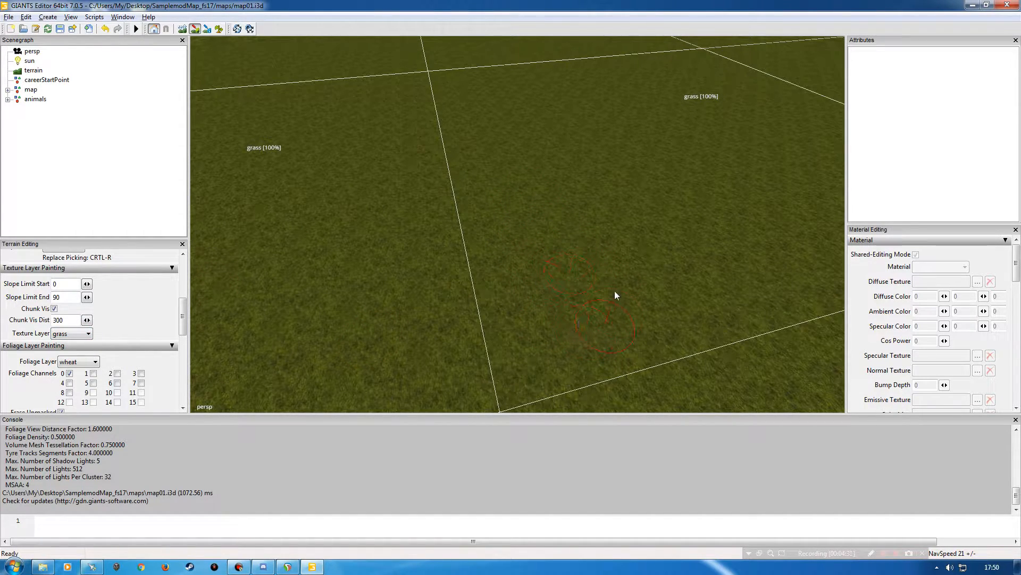
Set the texture layer back to roughDirt and paint a large rounded dirt patch on the grass.
{"action": "left_click", "coordinate": [78, 334]}
{"action": "left_click", "coordinate": [68, 342]}
{"action": "mouse_move", "coordinate": [447, 316]}
{"action": "left_mouse_down", "text": "alt"}
{"action": "mouse_move", "coordinate": [506, 338]}
{"action": "mouse_move", "coordinate": [481, 262]}
{"action": "mouse_move", "coordinate": [490, 177]}
{"action": "mouse_move", "coordinate": [434, 249]}
{"action": "mouse_move", "coordinate": [509, 271]}
{"action": "left_mouse_up", "text": "alt"}
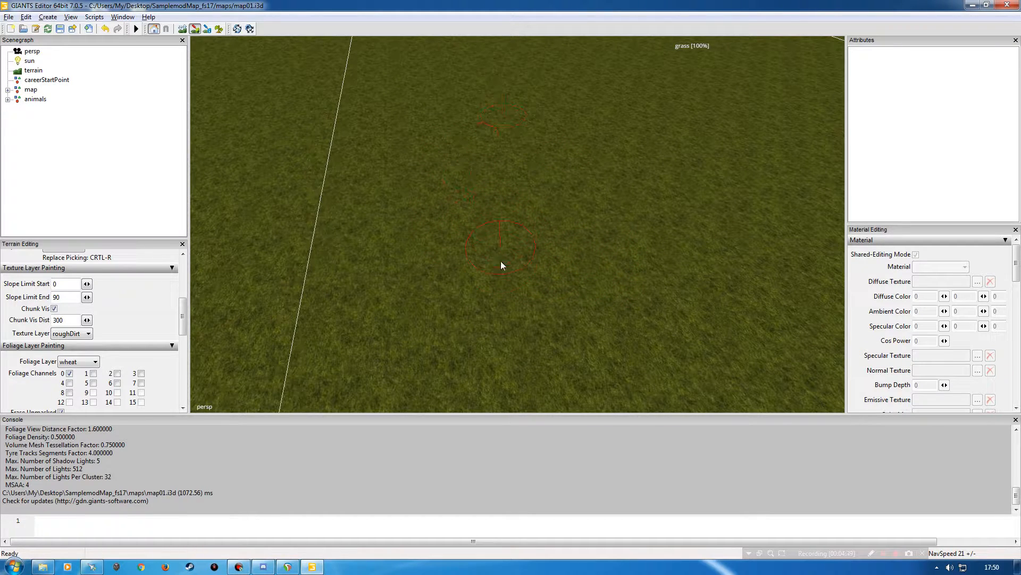
{"action": "mouse_move", "coordinate": [545, 243]}
{"action": "left_mouse_down", "text": "alt"}
{"action": "mouse_move", "coordinate": [562, 246]}
{"action": "mouse_move", "coordinate": [560, 267]}
{"action": "mouse_move", "coordinate": [499, 271]}
{"action": "left_mouse_up", "text": "alt"}
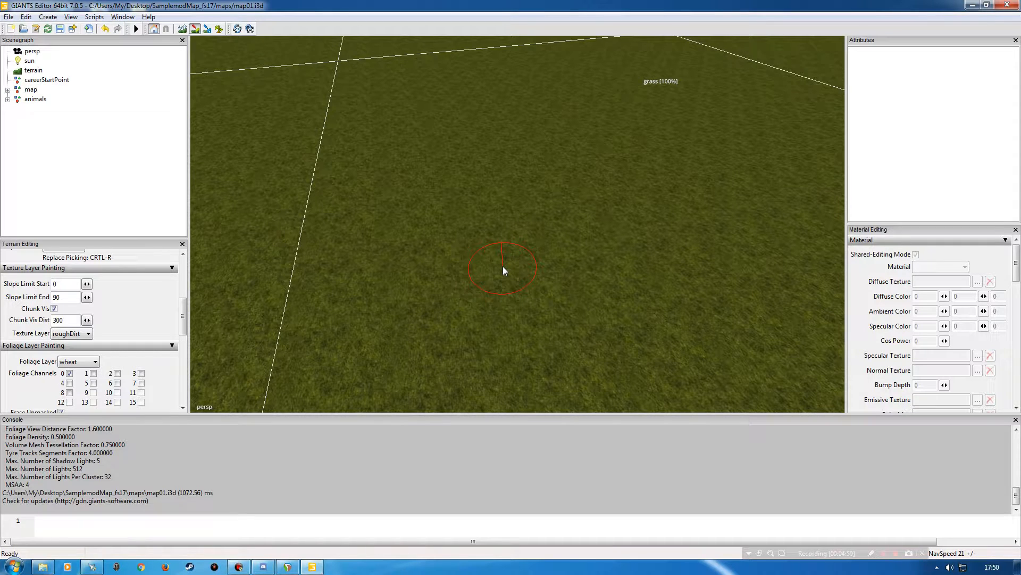
{"action": "mouse_move", "coordinate": [488, 279]}
{"action": "left_mouse_down", "text": "alt"}
{"action": "mouse_move", "coordinate": [514, 288]}
{"action": "mouse_move", "coordinate": [468, 295]}
{"action": "mouse_move", "coordinate": [520, 216]}
{"action": "mouse_move", "coordinate": [460, 269]}
{"action": "mouse_move", "coordinate": [517, 296]}
{"action": "mouse_move", "coordinate": [593, 230]}
{"action": "mouse_move", "coordinate": [513, 287]}
{"action": "mouse_move", "coordinate": [567, 257]}
{"action": "mouse_move", "coordinate": [571, 180]}
{"action": "mouse_move", "coordinate": [599, 179]}
{"action": "mouse_move", "coordinate": [507, 241]}
{"action": "mouse_move", "coordinate": [219, 291]}
{"action": "left_mouse_up", "text": "alt"}
Choose the mountainRock texture layer and paint a rock patch just behind the dirt patch.
{"action": "left_click", "coordinate": [82, 333]}
{"action": "left_click", "coordinate": [78, 357]}
{"action": "mouse_move", "coordinate": [469, 81]}
{"action": "left_mouse_down"}
{"action": "mouse_move", "coordinate": [442, 98]}
{"action": "mouse_move", "coordinate": [501, 80]}
{"action": "left_mouse_up"}
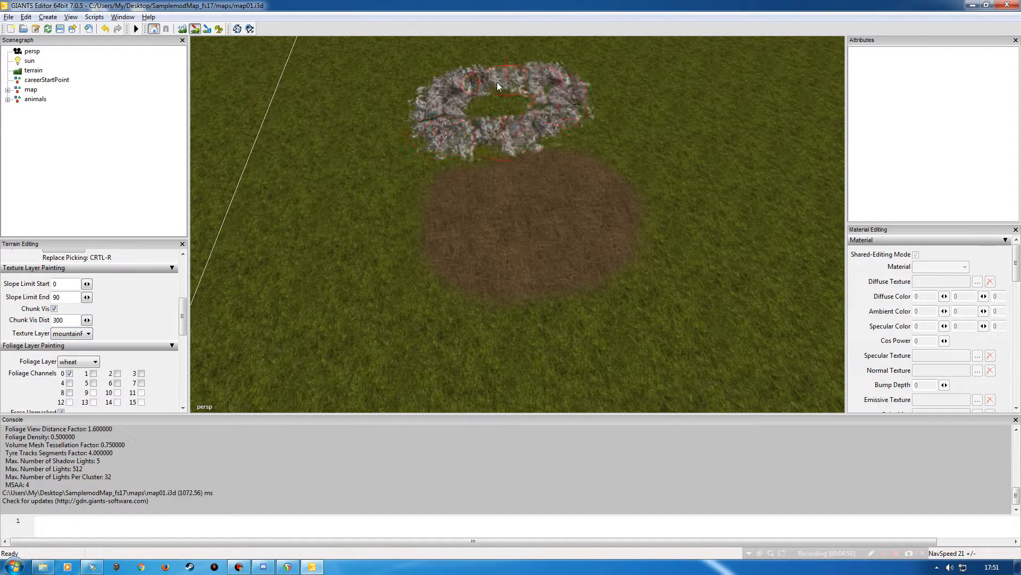
Choose the beachSand texture layer and paint a curved sand patch beside the rock and dirt patches.
{"action": "left_click", "coordinate": [83, 334]}
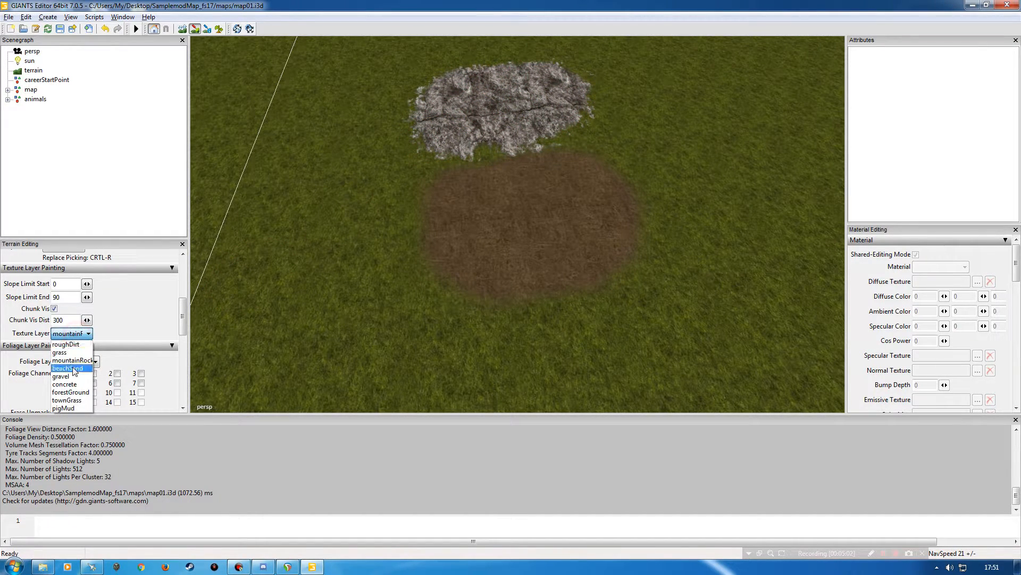
{"action": "left_click", "coordinate": [74, 362]}
{"action": "left_click_drag", "start_coordinate": [751, 146], "coordinate": [726, 160]}
Choose the gravel texture layer and paint a curved gravel patch in the neighbouring grass-only chunk.
{"action": "left_click", "coordinate": [82, 333]}
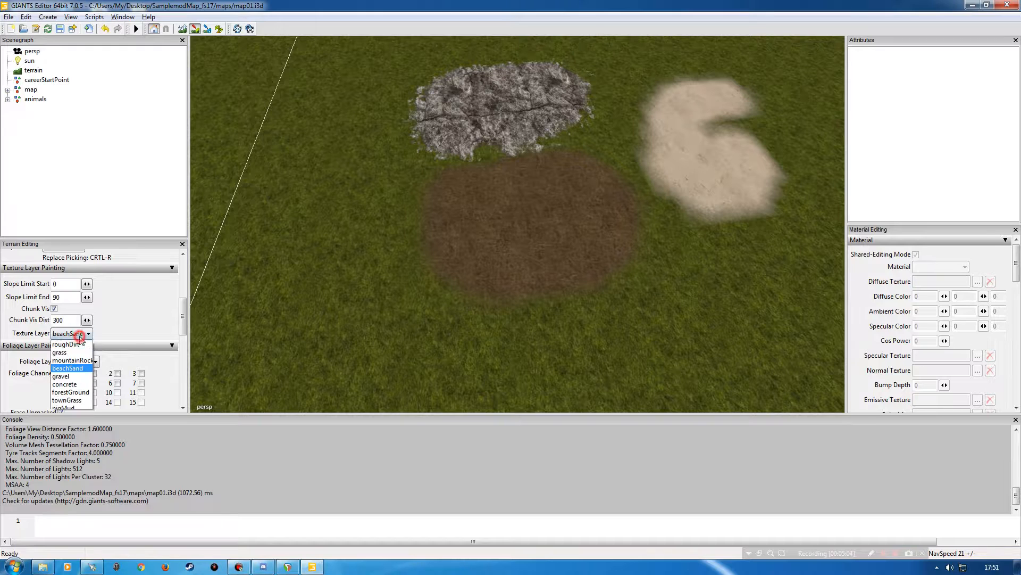
{"action": "left_click", "coordinate": [70, 373]}
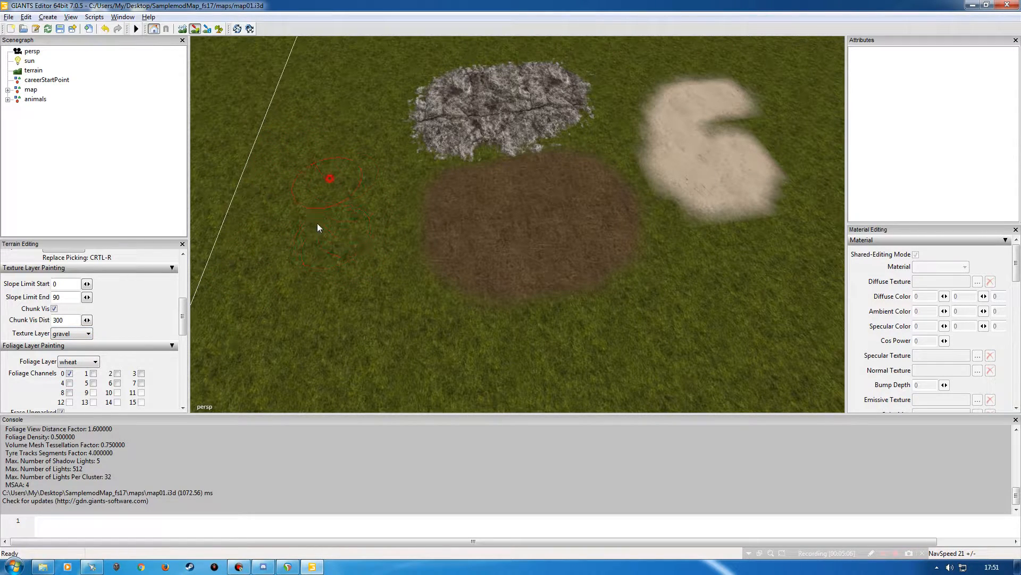
{"action": "scroll", "coordinate": [329, 224], "scroll_direction": "down", "scroll_amount": 3}
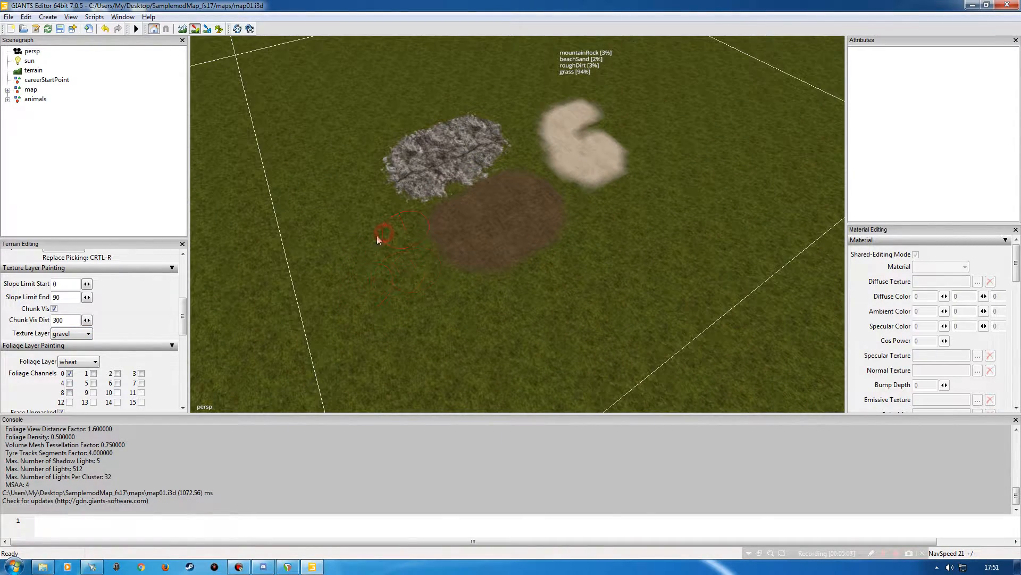
{"action": "left_click_drag", "start_coordinate": [439, 291], "coordinate": [461, 239]}
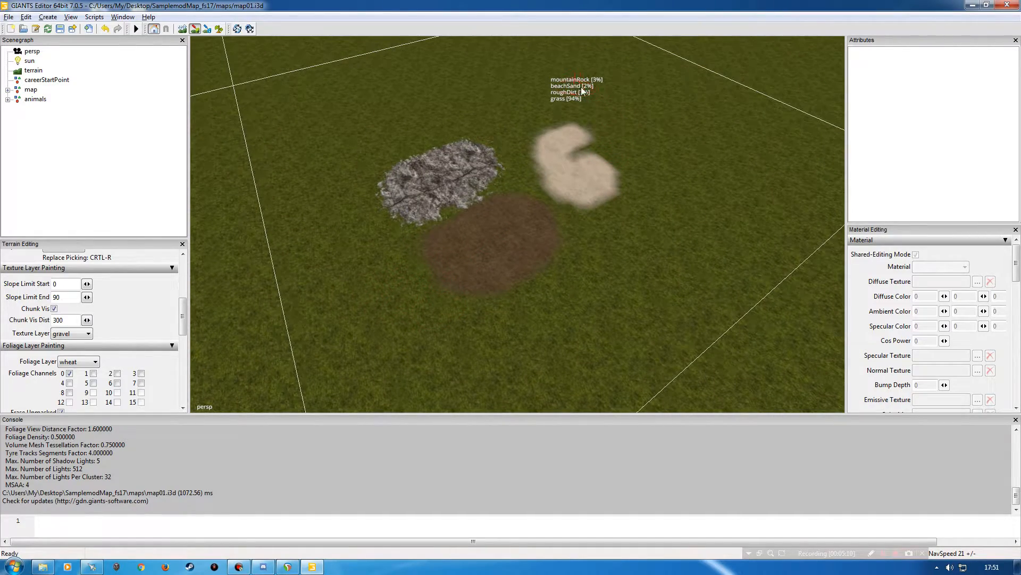
{"action": "mouse_move", "coordinate": [586, 249]}
{"action": "left_mouse_down"}
{"action": "mouse_move", "coordinate": [465, 269]}
{"action": "mouse_move", "coordinate": [464, 243]}
{"action": "mouse_move", "coordinate": [730, 221]}
{"action": "mouse_move", "coordinate": [467, 231]}
{"action": "mouse_move", "coordinate": [463, 169]}
{"action": "left_mouse_up"}
{"action": "mouse_move", "coordinate": [449, 262]}
{"action": "left_mouse_down"}
{"action": "mouse_move", "coordinate": [465, 178]}
{"action": "mouse_move", "coordinate": [479, 228]}
{"action": "mouse_move", "coordinate": [500, 237]}
{"action": "mouse_move", "coordinate": [537, 246]}
{"action": "mouse_move", "coordinate": [572, 216]}
{"action": "mouse_move", "coordinate": [474, 288]}
{"action": "mouse_move", "coordinate": [624, 218]}
{"action": "mouse_move", "coordinate": [537, 245]}
{"action": "mouse_move", "coordinate": [503, 156]}
{"action": "mouse_move", "coordinate": [486, 264]}
{"action": "mouse_move", "coordinate": [436, 285]}
{"action": "left_mouse_up"}
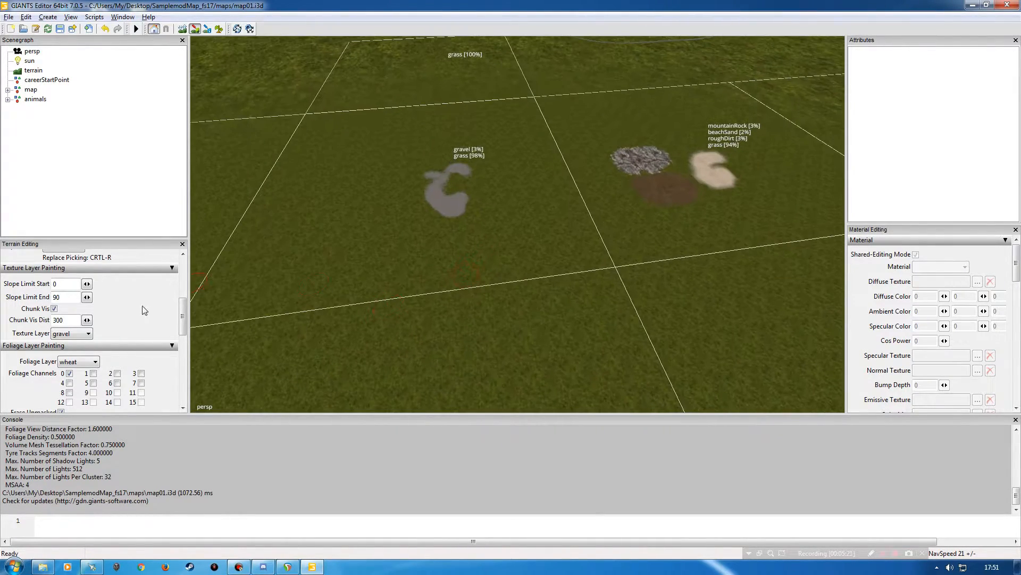
Choose the concrete texture layer and paint several concrete spots around the gravel patch.
{"action": "left_click", "coordinate": [78, 334]}
{"action": "left_click", "coordinate": [76, 384]}
{"action": "mouse_move", "coordinate": [388, 196]}
{"action": "left_mouse_down"}
{"action": "mouse_move", "coordinate": [397, 255]}
{"action": "mouse_move", "coordinate": [253, 290]}
{"action": "left_mouse_up"}
Choose the forestGround texture layer and paint a curved strip between the gravel patch and the rock and dirt patches.
{"action": "left_click", "coordinate": [86, 334]}
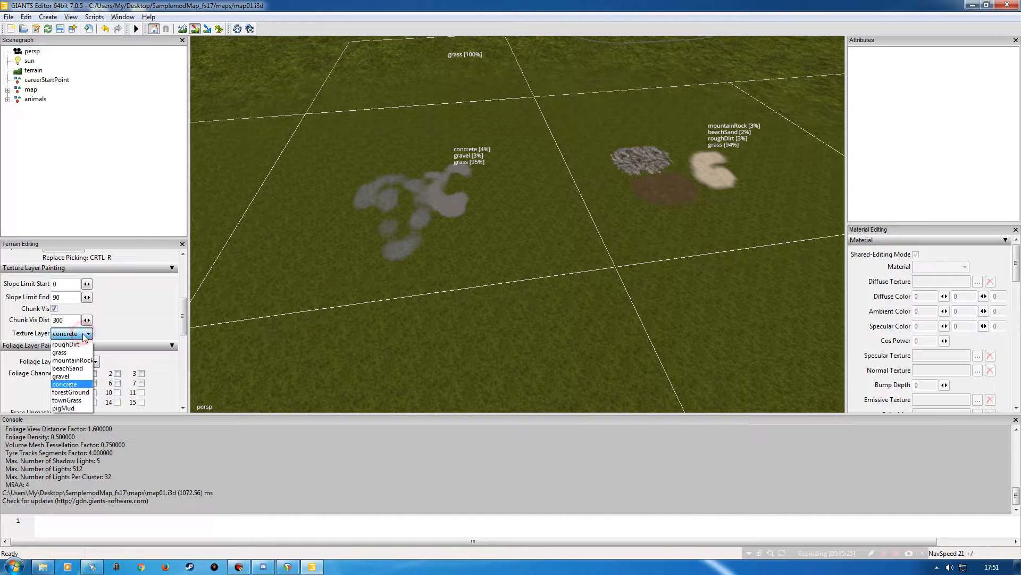
{"action": "left_click", "coordinate": [75, 392]}
{"action": "left_click_drag", "start_coordinate": [536, 190], "coordinate": [490, 252]}
{"action": "mouse_move", "coordinate": [465, 218]}
{"action": "left_mouse_down"}
{"action": "mouse_move", "coordinate": [472, 249]}
{"action": "mouse_move", "coordinate": [462, 208]}
{"action": "mouse_move", "coordinate": [496, 230]}
{"action": "mouse_move", "coordinate": [438, 276]}
{"action": "left_mouse_up"}
{"action": "scroll", "coordinate": [524, 241], "scroll_direction": "up", "scroll_amount": 5}
{"action": "scroll", "coordinate": [496, 230], "scroll_direction": "down", "scroll_amount": 5}
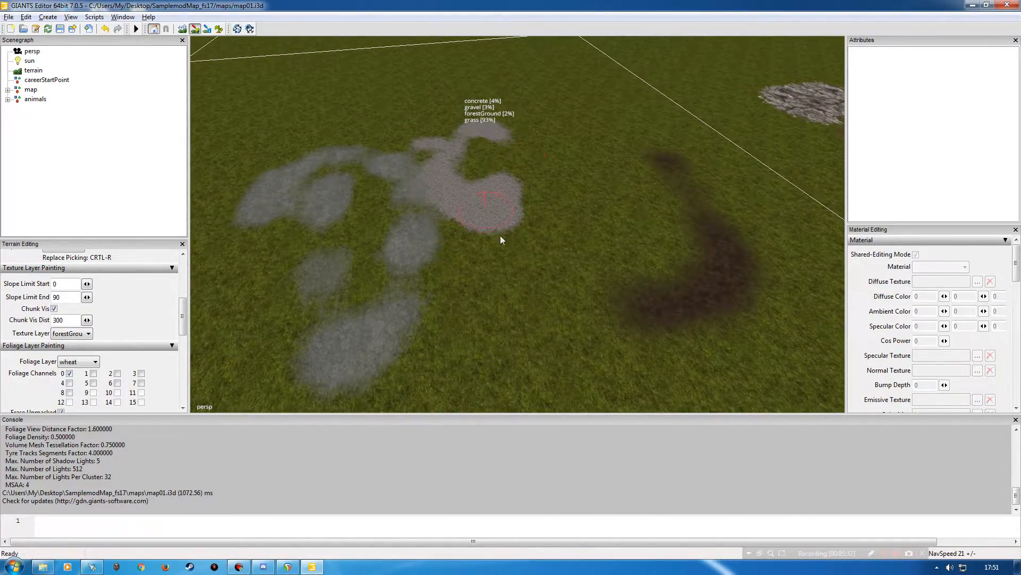
Examine the forestGround strip and compare it with the concrete, gravel, rock, dirt and sand patches from several viewpoints.
{"action": "mouse_move", "coordinate": [560, 167]}
{"action": "left_mouse_down"}
{"action": "mouse_move", "coordinate": [472, 219]}
{"action": "mouse_move", "coordinate": [471, 199]}
{"action": "mouse_move", "coordinate": [587, 142]}
{"action": "mouse_move", "coordinate": [518, 198]}
{"action": "left_mouse_up"}
{"action": "scroll", "coordinate": [518, 198], "scroll_direction": "down", "scroll_amount": 5}
{"action": "mouse_move", "coordinate": [557, 241]}
{"action": "left_mouse_down"}
{"action": "mouse_move", "coordinate": [450, 309]}
{"action": "mouse_move", "coordinate": [646, 314]}
{"action": "left_mouse_up"}
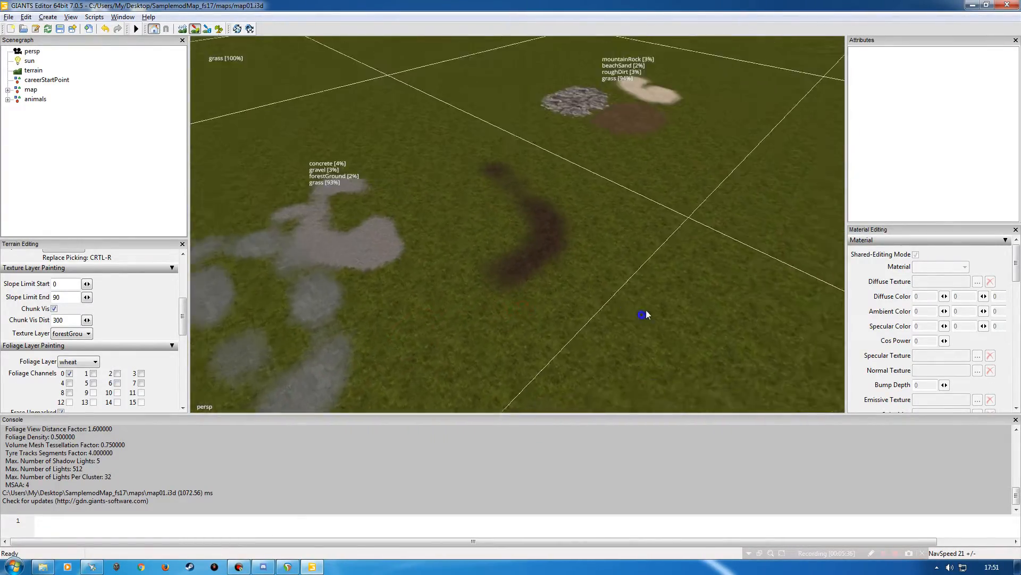
{"action": "scroll", "coordinate": [713, 293], "scroll_direction": "up", "scroll_amount": 3}
{"action": "scroll", "coordinate": [713, 292], "scroll_direction": "up", "scroll_amount": 5}
{"action": "mouse_move", "coordinate": [714, 215]}
{"action": "left_mouse_down"}
{"action": "mouse_move", "coordinate": [596, 212]}
{"action": "mouse_move", "coordinate": [541, 224]}
{"action": "mouse_move", "coordinate": [524, 246]}
{"action": "left_mouse_up"}
{"action": "scroll", "coordinate": [597, 211], "scroll_direction": "down", "scroll_amount": 5}
{"action": "mouse_move", "coordinate": [451, 211]}
{"action": "left_mouse_down"}
{"action": "mouse_move", "coordinate": [407, 213]}
{"action": "mouse_move", "coordinate": [497, 241]}
{"action": "mouse_move", "coordinate": [479, 270]}
{"action": "mouse_move", "coordinate": [493, 218]}
{"action": "mouse_move", "coordinate": [441, 238]}
{"action": "left_mouse_up"}
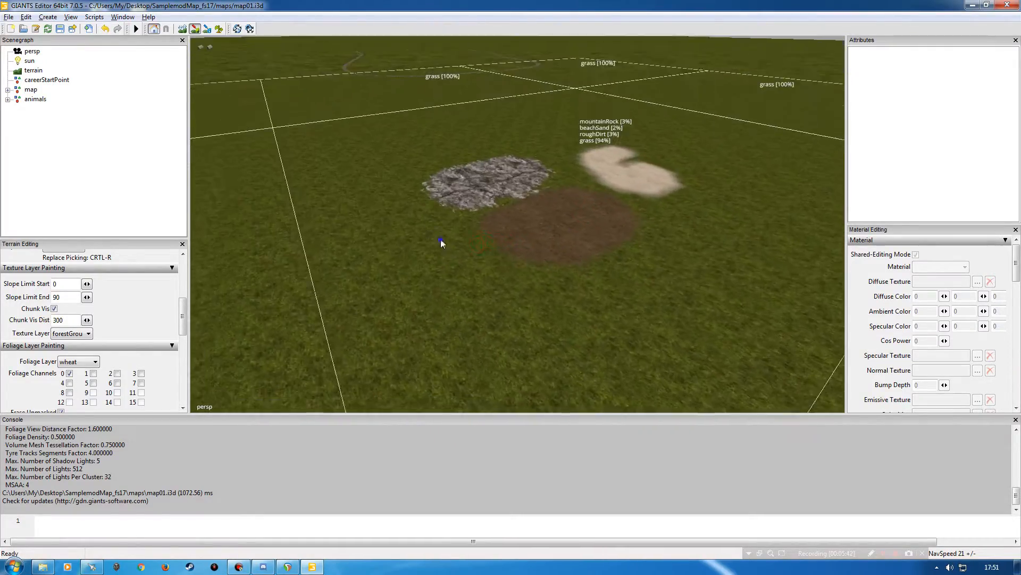
{"action": "scroll", "coordinate": [478, 218], "scroll_direction": "up", "scroll_amount": 5}
{"action": "mouse_move", "coordinate": [511, 194]}
{"action": "left_mouse_down"}
{"action": "mouse_move", "coordinate": [579, 251]}
{"action": "mouse_move", "coordinate": [592, 181]}
{"action": "mouse_move", "coordinate": [576, 255]}
{"action": "mouse_move", "coordinate": [676, 209]}
{"action": "mouse_move", "coordinate": [607, 135]}
{"action": "mouse_move", "coordinate": [497, 176]}
{"action": "mouse_move", "coordinate": [538, 213]}
{"action": "left_mouse_up"}
{"action": "scroll", "coordinate": [575, 205], "scroll_direction": "up", "scroll_amount": 3}
{"action": "scroll", "coordinate": [553, 203], "scroll_direction": "down", "scroll_amount": 8}
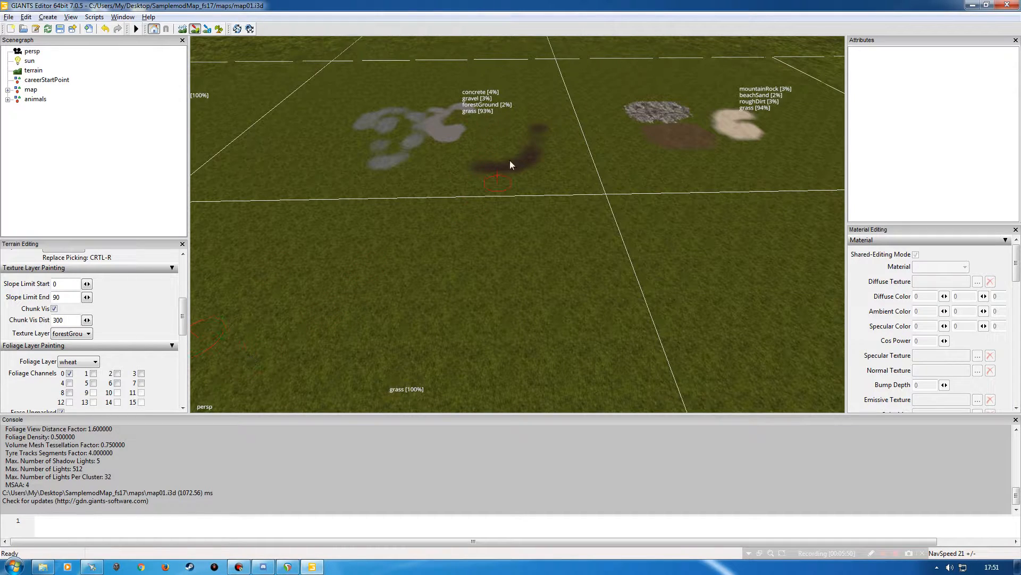
{"action": "mouse_move", "coordinate": [343, 275]}
{"action": "left_mouse_down"}
{"action": "mouse_move", "coordinate": [362, 266]}
{"action": "mouse_move", "coordinate": [353, 287]}
{"action": "left_mouse_up"}
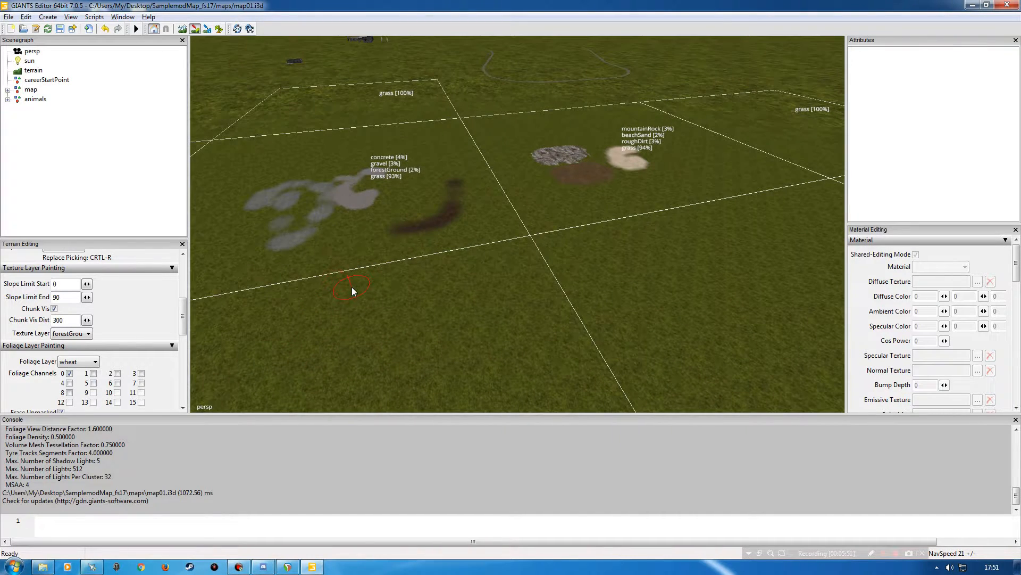
{"action": "left_click_drag", "start_coordinate": [431, 317], "coordinate": [359, 226]}
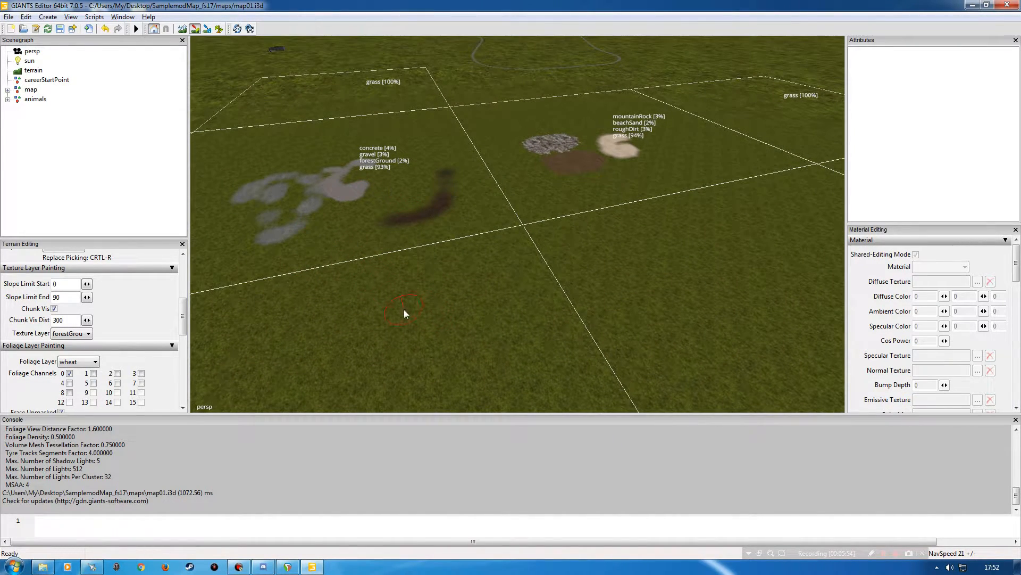
{"action": "mouse_move", "coordinate": [641, 245]}
{"action": "left_mouse_down"}
{"action": "mouse_move", "coordinate": [652, 247]}
{"action": "mouse_move", "coordinate": [630, 140]}
{"action": "mouse_move", "coordinate": [537, 198]}
{"action": "mouse_move", "coordinate": [542, 251]}
{"action": "mouse_move", "coordinate": [553, 164]}
{"action": "mouse_move", "coordinate": [313, 307]}
{"action": "left_mouse_up"}
Choose the townGrass texture layer and paint a rounded patch in the grass-only chunk in front of the forestGround strip.
{"action": "left_click", "coordinate": [73, 335]}
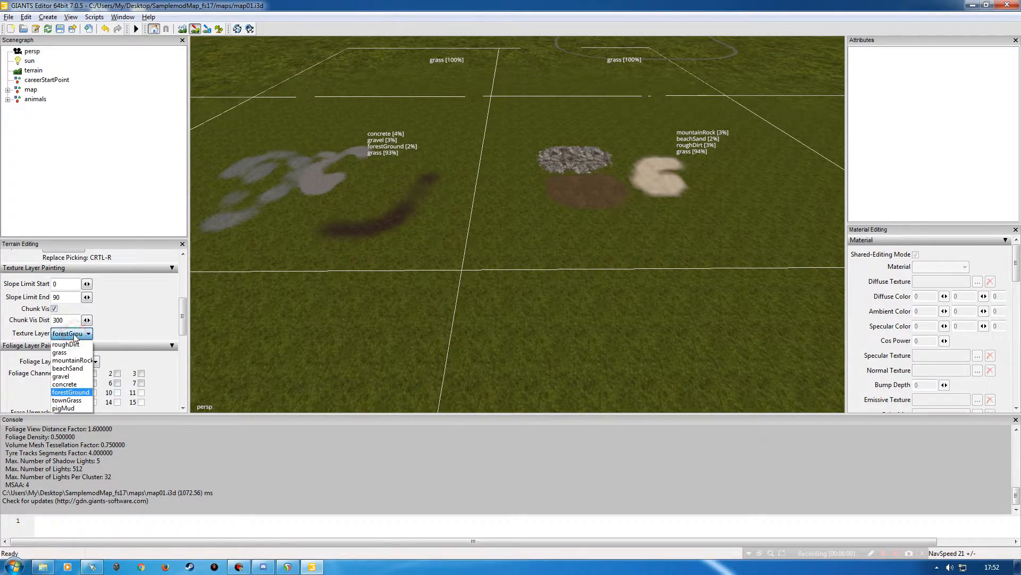
{"action": "left_click", "coordinate": [79, 406]}
{"action": "mouse_move", "coordinate": [349, 356]}
{"action": "left_mouse_down"}
{"action": "mouse_move", "coordinate": [299, 338]}
{"action": "mouse_move", "coordinate": [340, 321]}
{"action": "left_mouse_up"}
{"action": "mouse_move", "coordinate": [342, 320]}
{"action": "left_mouse_down"}
{"action": "mouse_move", "coordinate": [339, 347]}
{"action": "mouse_move", "coordinate": [391, 346]}
{"action": "mouse_move", "coordinate": [356, 299]}
{"action": "mouse_move", "coordinate": [451, 294]}
{"action": "mouse_move", "coordinate": [460, 270]}
{"action": "mouse_move", "coordinate": [478, 290]}
{"action": "mouse_move", "coordinate": [464, 293]}
{"action": "left_mouse_up"}
Choose the pigMud texture layer and paint a mud patch near the townGrass patch.
{"action": "left_click", "coordinate": [86, 335]}
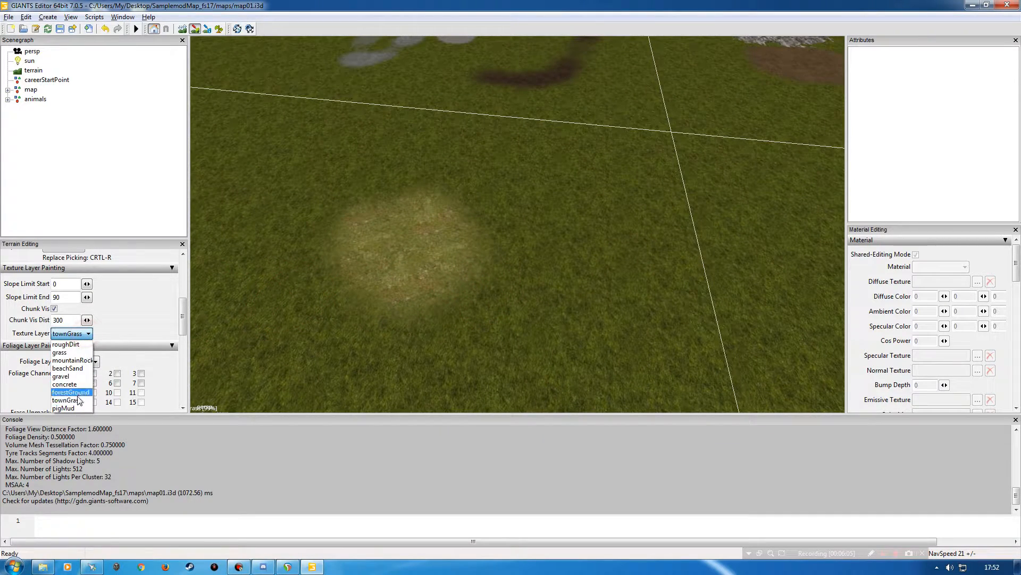
{"action": "left_click", "coordinate": [64, 408]}
{"action": "mouse_move", "coordinate": [472, 223]}
{"action": "left_mouse_down"}
{"action": "mouse_move", "coordinate": [545, 208]}
{"action": "mouse_move", "coordinate": [467, 292]}
{"action": "mouse_move", "coordinate": [500, 290]}
{"action": "mouse_move", "coordinate": [494, 282]}
{"action": "mouse_move", "coordinate": [519, 276]}
{"action": "mouse_move", "coordinate": [491, 276]}
{"action": "mouse_move", "coordinate": [503, 216]}
{"action": "mouse_move", "coordinate": [408, 234]}
{"action": "mouse_move", "coordinate": [430, 211]}
{"action": "mouse_move", "coordinate": [485, 257]}
{"action": "mouse_move", "coordinate": [403, 273]}
{"action": "mouse_move", "coordinate": [424, 285]}
{"action": "mouse_move", "coordinate": [440, 228]}
{"action": "mouse_move", "coordinate": [424, 221]}
{"action": "mouse_move", "coordinate": [427, 147]}
{"action": "mouse_move", "coordinate": [455, 150]}
{"action": "mouse_move", "coordinate": [447, 158]}
{"action": "left_mouse_up"}
{"action": "scroll", "coordinate": [495, 269], "scroll_direction": "up", "scroll_amount": 5}
{"action": "scroll", "coordinate": [485, 257], "scroll_direction": "down", "scroll_amount": 5}
{"action": "scroll", "coordinate": [422, 238], "scroll_direction": "up", "scroll_amount": 8}
Inspect all painted patches up close and from a distance, and review the list of available texture layers.
{"action": "left_click_drag", "start_coordinate": [442, 223], "coordinate": [572, 210]}
{"action": "scroll", "coordinate": [571, 212], "scroll_direction": "down", "scroll_amount": 5}
{"action": "scroll", "coordinate": [421, 219], "scroll_direction": "down", "scroll_amount": 4}
{"action": "mouse_move", "coordinate": [413, 219]}
{"action": "left_mouse_down"}
{"action": "mouse_move", "coordinate": [425, 257]}
{"action": "mouse_move", "coordinate": [499, 252]}
{"action": "mouse_move", "coordinate": [498, 234]}
{"action": "mouse_move", "coordinate": [354, 203]}
{"action": "left_mouse_up"}
{"action": "scroll", "coordinate": [447, 260], "scroll_direction": "up", "scroll_amount": 4}
{"action": "left_click_drag", "start_coordinate": [417, 223], "coordinate": [431, 148]}
{"action": "scroll", "coordinate": [417, 253], "scroll_direction": "up", "scroll_amount": 4}
{"action": "left_click_drag", "start_coordinate": [417, 254], "coordinate": [397, 272]}
{"action": "scroll", "coordinate": [430, 220], "scroll_direction": "up", "scroll_amount": 4}
{"action": "mouse_move", "coordinate": [430, 221]}
{"action": "left_mouse_down"}
{"action": "mouse_move", "coordinate": [423, 260]}
{"action": "mouse_move", "coordinate": [293, 235]}
{"action": "mouse_move", "coordinate": [268, 245]}
{"action": "left_mouse_up"}
{"action": "scroll", "coordinate": [437, 214], "scroll_direction": "up", "scroll_amount": 2}
{"action": "scroll", "coordinate": [426, 266], "scroll_direction": "down", "scroll_amount": 5}
{"action": "mouse_move", "coordinate": [449, 268]}
{"action": "left_mouse_down"}
{"action": "mouse_move", "coordinate": [494, 253]}
{"action": "mouse_move", "coordinate": [494, 228]}
{"action": "mouse_move", "coordinate": [402, 221]}
{"action": "mouse_move", "coordinate": [503, 251]}
{"action": "mouse_move", "coordinate": [525, 228]}
{"action": "mouse_move", "coordinate": [570, 220]}
{"action": "left_mouse_up"}
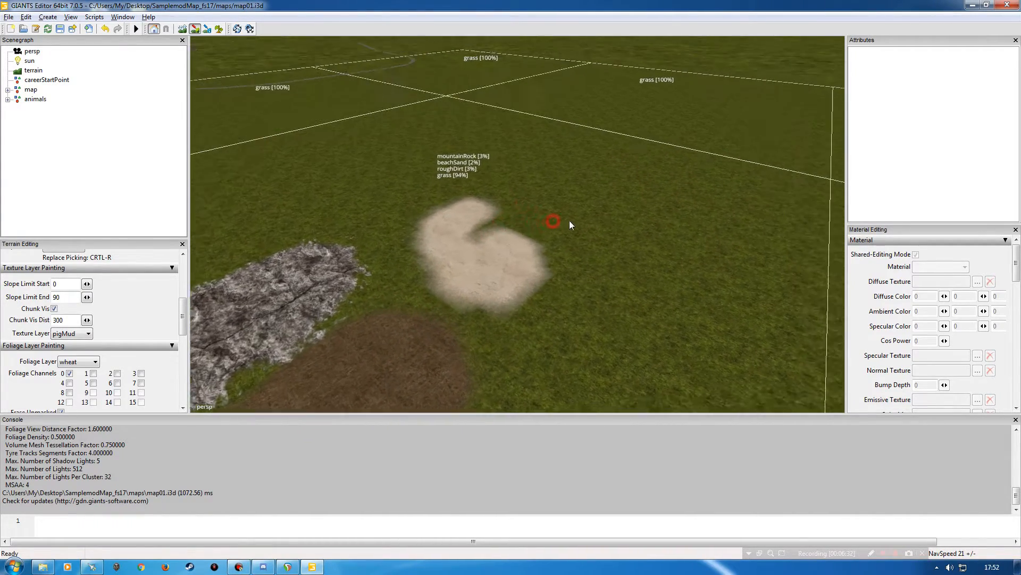
{"action": "scroll", "coordinate": [500, 234], "scroll_direction": "down", "scroll_amount": 4}
{"action": "mouse_move", "coordinate": [497, 235]}
{"action": "left_mouse_down"}
{"action": "mouse_move", "coordinate": [455, 261]}
{"action": "mouse_move", "coordinate": [387, 260]}
{"action": "left_mouse_up"}
{"action": "mouse_move", "coordinate": [494, 261]}
{"action": "left_mouse_down"}
{"action": "mouse_move", "coordinate": [419, 256]}
{"action": "mouse_move", "coordinate": [451, 264]}
{"action": "left_mouse_up"}
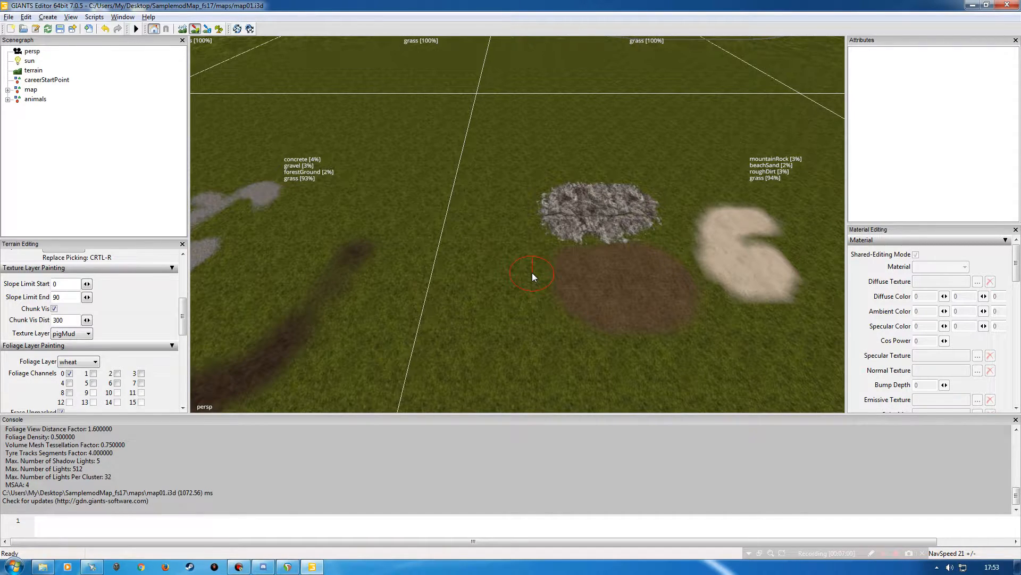
{"action": "mouse_move", "coordinate": [478, 261]}
{"action": "left_mouse_down"}
{"action": "mouse_move", "coordinate": [544, 273]}
{"action": "mouse_move", "coordinate": [589, 247]}
{"action": "mouse_move", "coordinate": [601, 204]}
{"action": "mouse_move", "coordinate": [573, 260]}
{"action": "mouse_move", "coordinate": [501, 277]}
{"action": "mouse_move", "coordinate": [530, 242]}
{"action": "mouse_move", "coordinate": [570, 231]}
{"action": "mouse_move", "coordinate": [453, 283]}
{"action": "mouse_move", "coordinate": [450, 263]}
{"action": "mouse_move", "coordinate": [438, 281]}
{"action": "mouse_move", "coordinate": [526, 203]}
{"action": "mouse_move", "coordinate": [624, 229]}
{"action": "mouse_move", "coordinate": [356, 243]}
{"action": "mouse_move", "coordinate": [468, 255]}
{"action": "mouse_move", "coordinate": [456, 256]}
{"action": "mouse_move", "coordinate": [490, 238]}
{"action": "mouse_move", "coordinate": [485, 248]}
{"action": "left_mouse_up"}
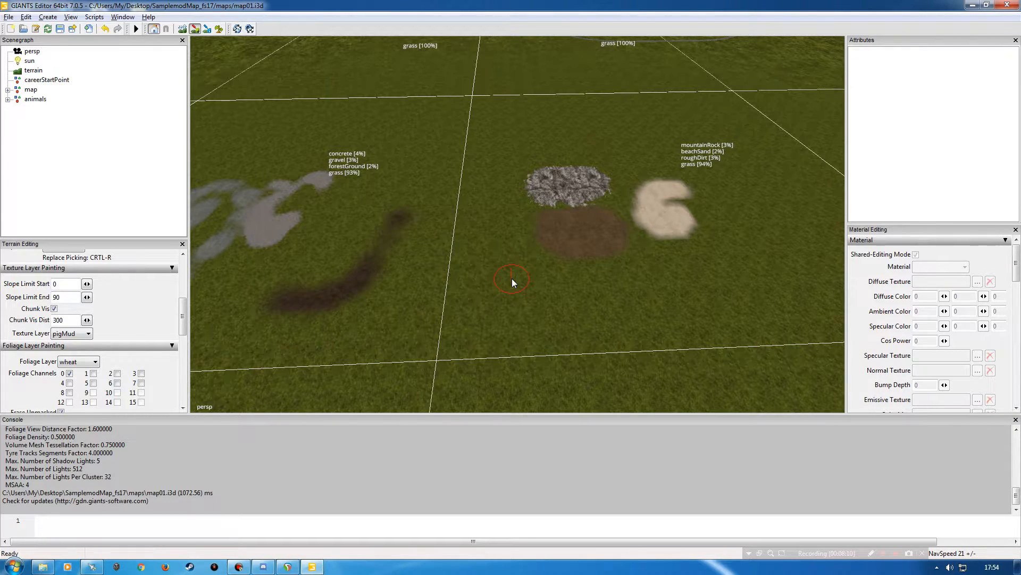
{"action": "mouse_move", "coordinate": [514, 257]}
{"action": "left_mouse_down"}
{"action": "mouse_move", "coordinate": [360, 287]}
{"action": "mouse_move", "coordinate": [408, 281]}
{"action": "mouse_move", "coordinate": [302, 273]}
{"action": "mouse_move", "coordinate": [478, 269]}
{"action": "mouse_move", "coordinate": [495, 289]}
{"action": "mouse_move", "coordinate": [483, 289]}
{"action": "left_mouse_up"}
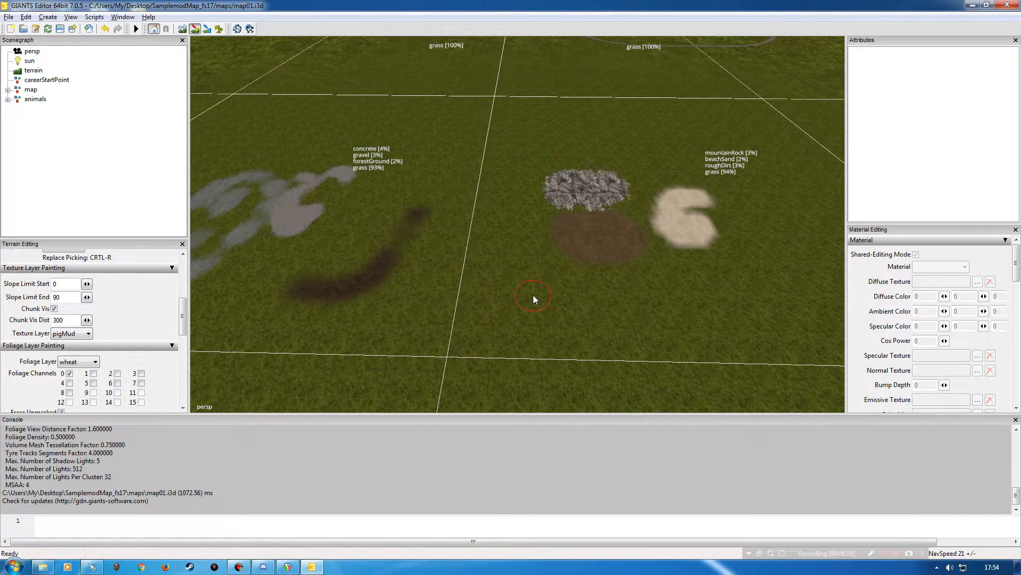
{"action": "left_click_drag", "start_coordinate": [533, 294], "coordinate": [439, 290]}
{"action": "left_click", "coordinate": [80, 334]}
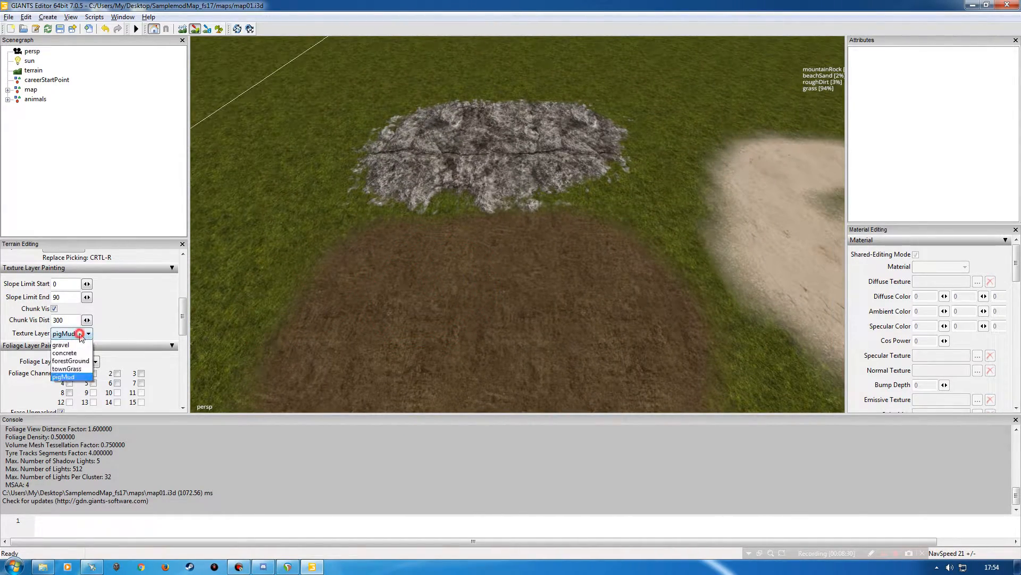
{"action": "left_click", "coordinate": [82, 359]}
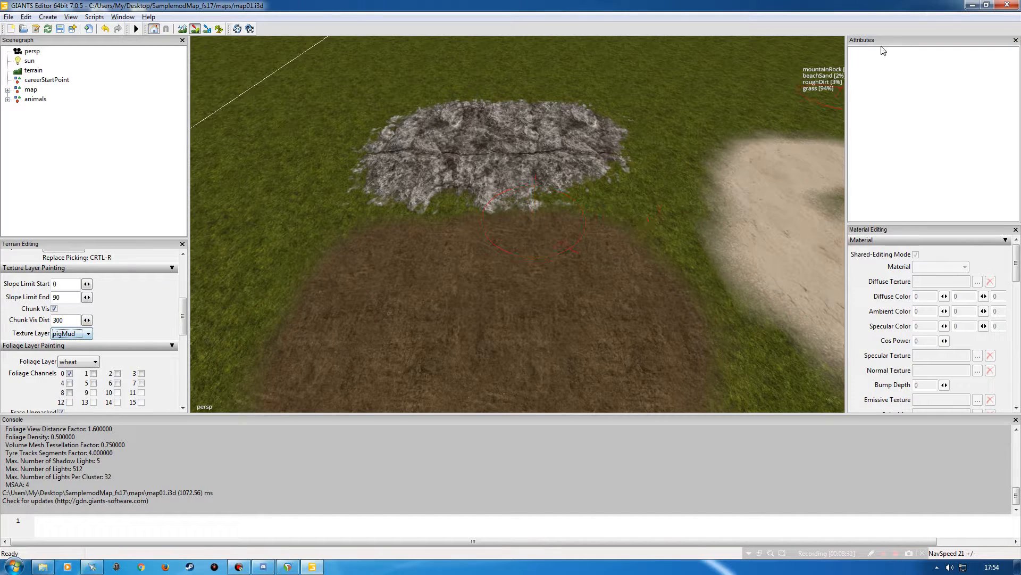
Close the map editor without saving the painted changes and return to the maps folder of SamplemodMap_fs17.
{"action": "left_click", "coordinate": [1007, 5]}
{"action": "left_click", "coordinate": [568, 281]}
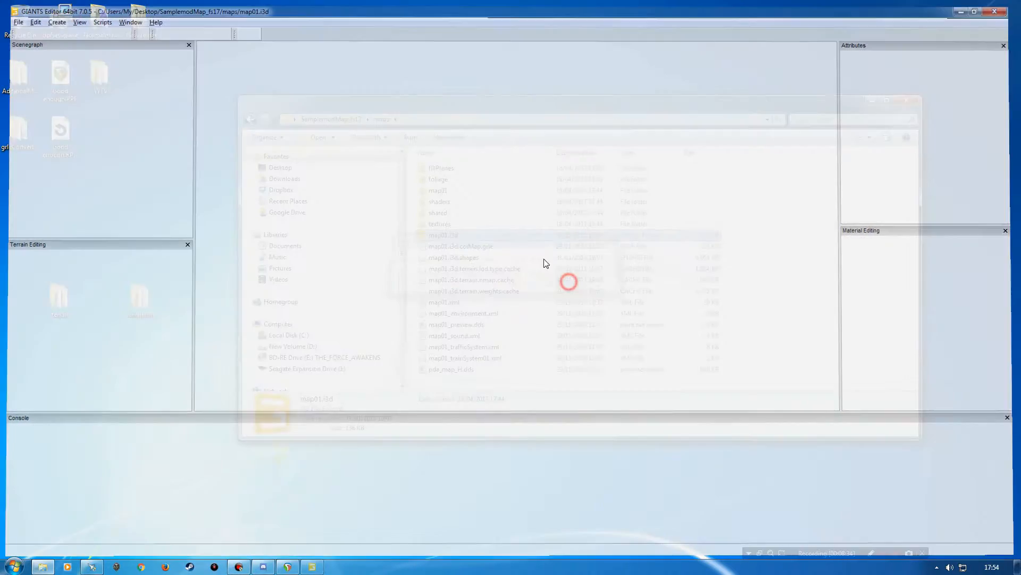
{"action": "left_click", "coordinate": [510, 227]}
{"action": "left_click", "coordinate": [513, 383]}
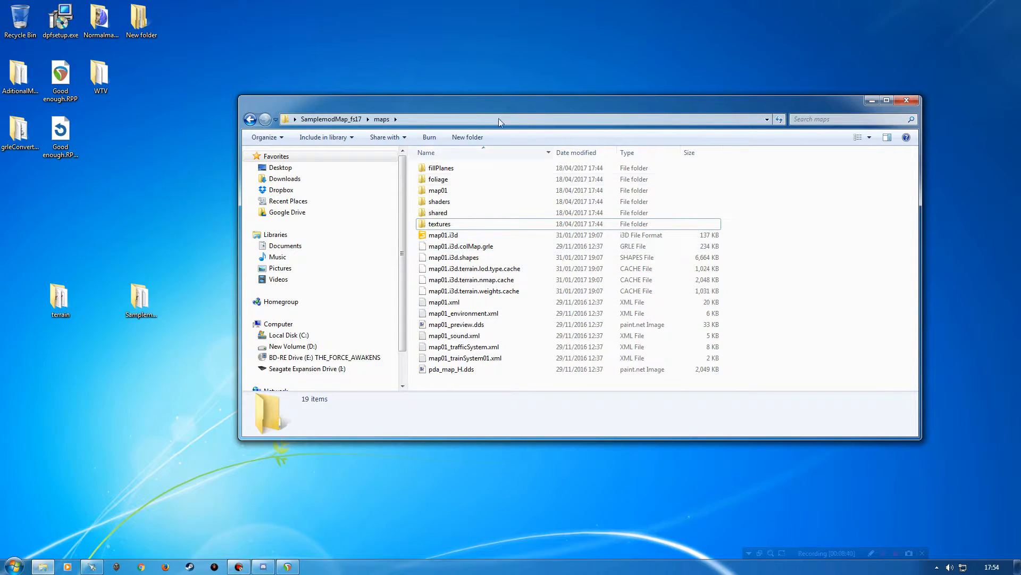
Open the terrain folder inside the map's textures folder and review its full list of texture files.
{"action": "left_click_drag", "start_coordinate": [494, 109], "coordinate": [490, 77]}
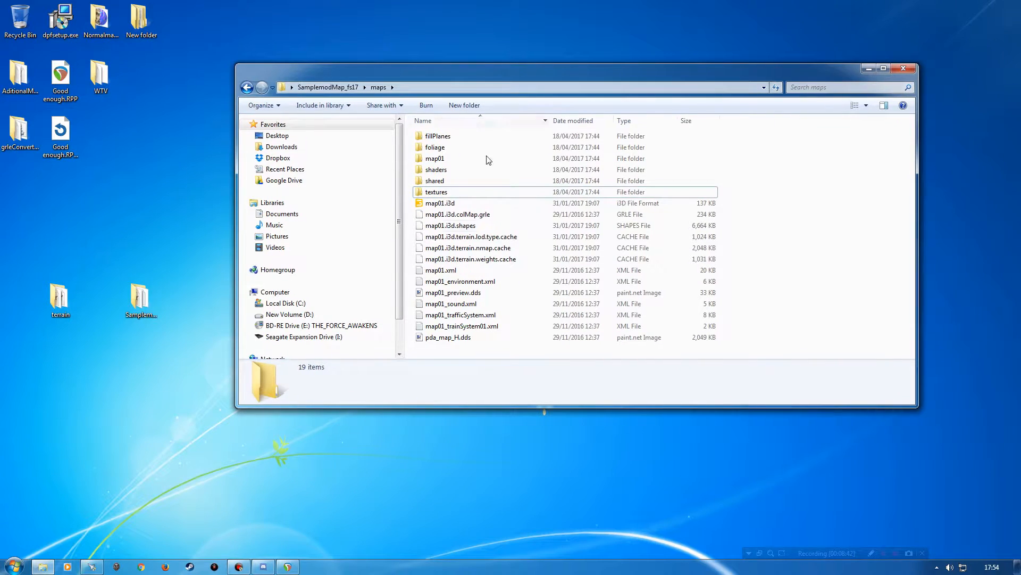
{"action": "double_click", "coordinate": [436, 193]}
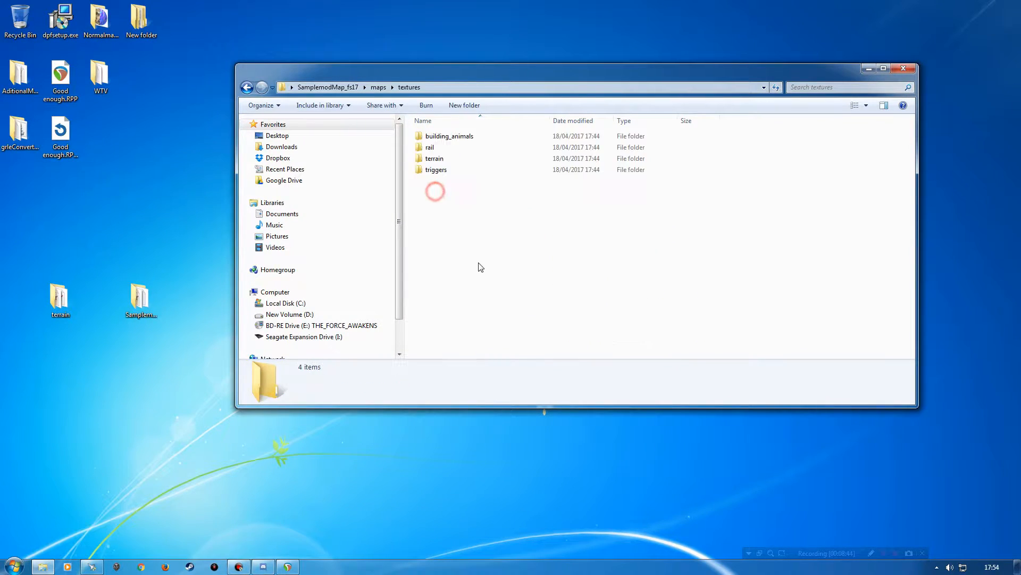
{"action": "double_click", "coordinate": [436, 159]}
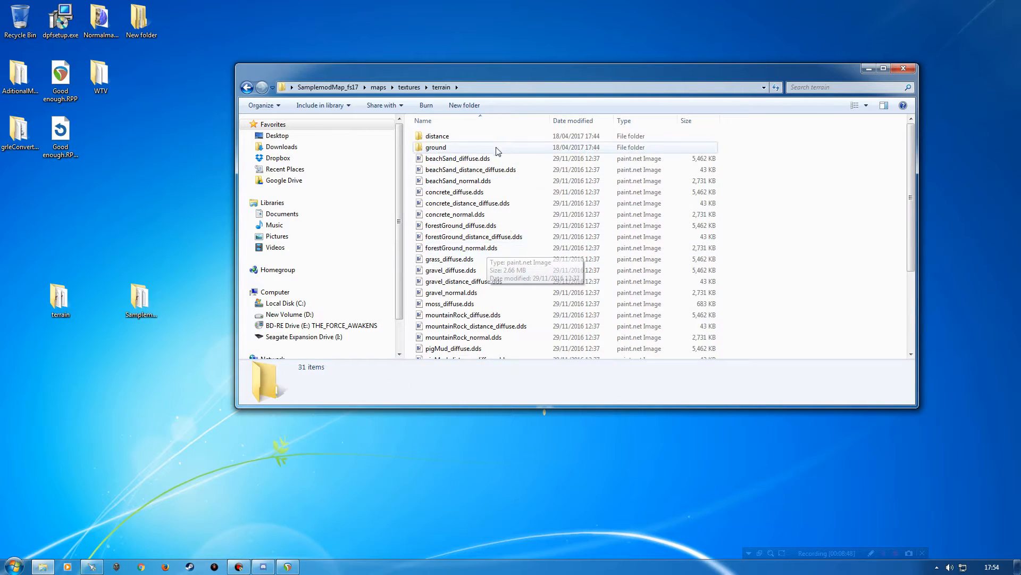
{"action": "double_click", "coordinate": [507, 73]}
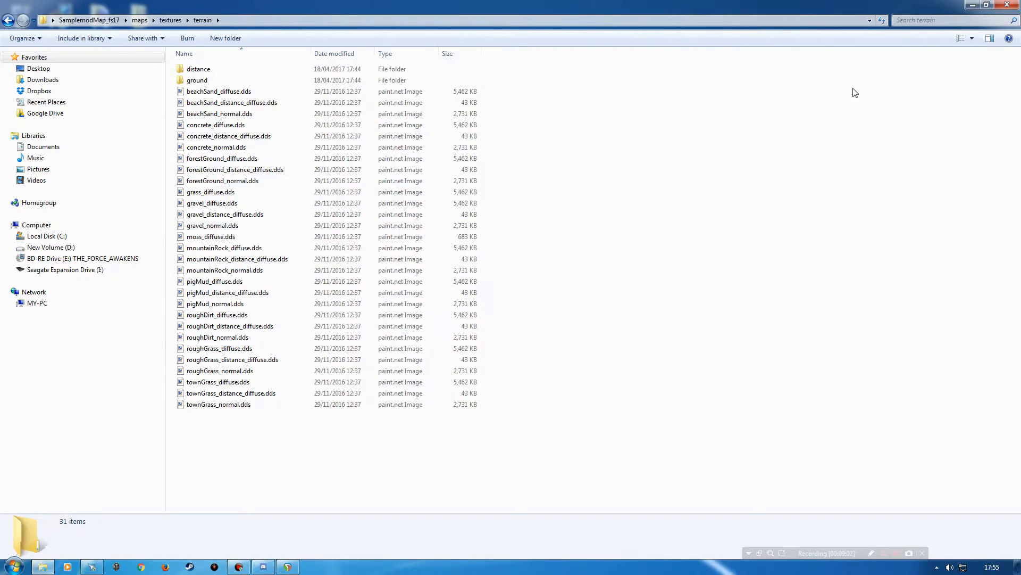
{"action": "left_click", "coordinate": [986, 5]}
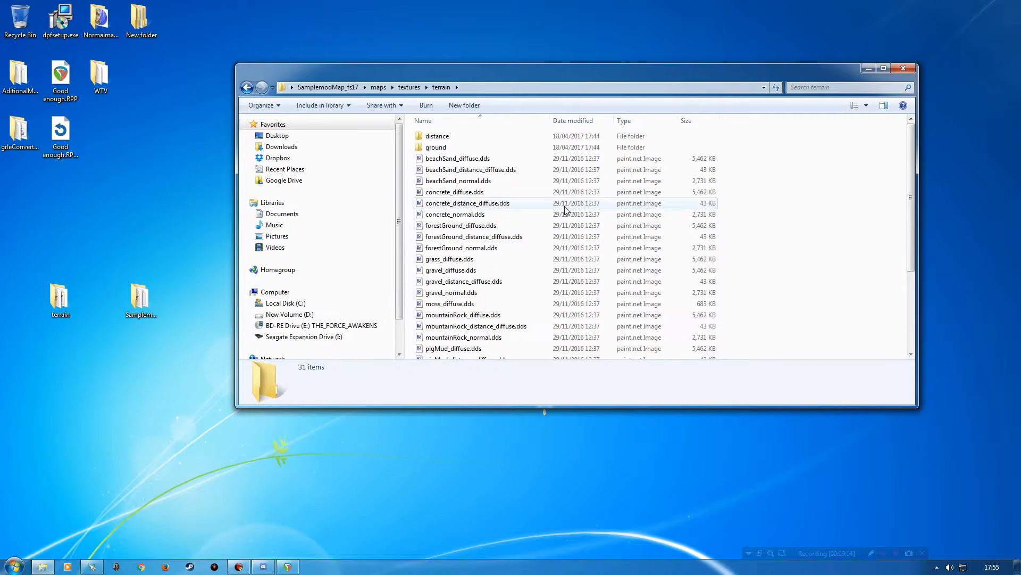
Go back to the maps folder and retrace the path through textures to the terrain folder.
{"action": "key", "text": "BackSpace"}
{"action": "key", "text": "BackSpace"}
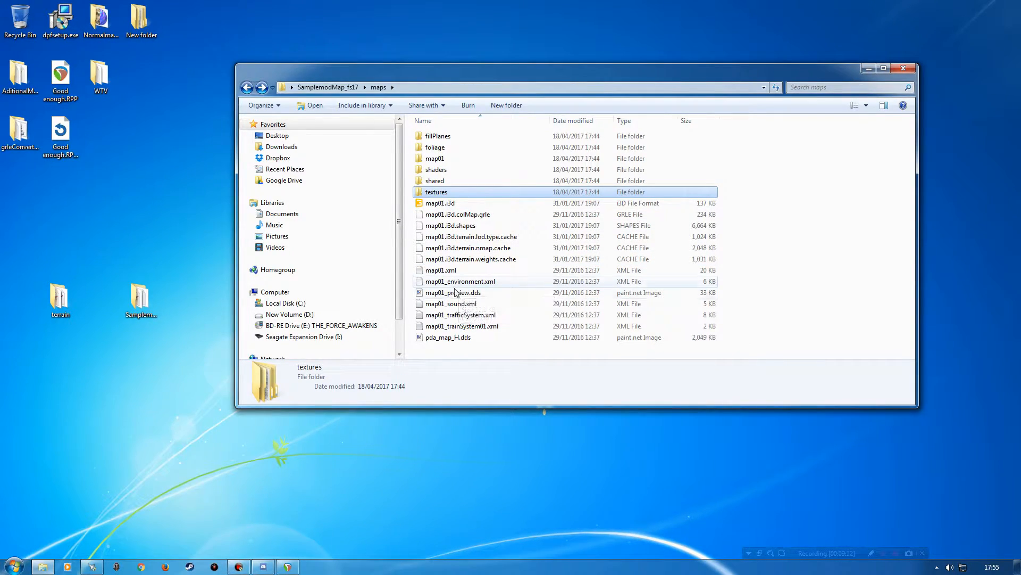
{"action": "double_click", "coordinate": [437, 191]}
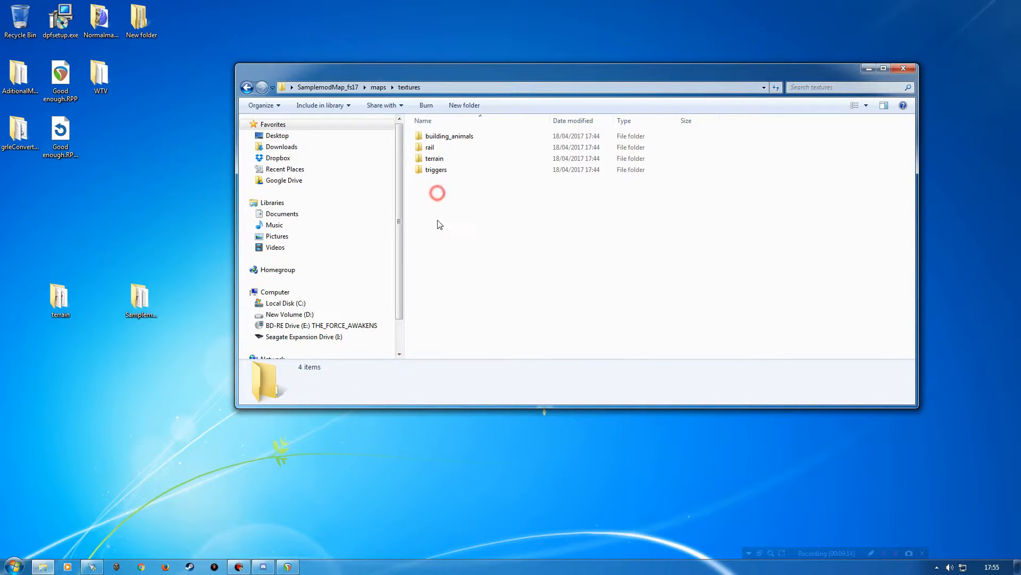
{"action": "double_click", "coordinate": [434, 159]}
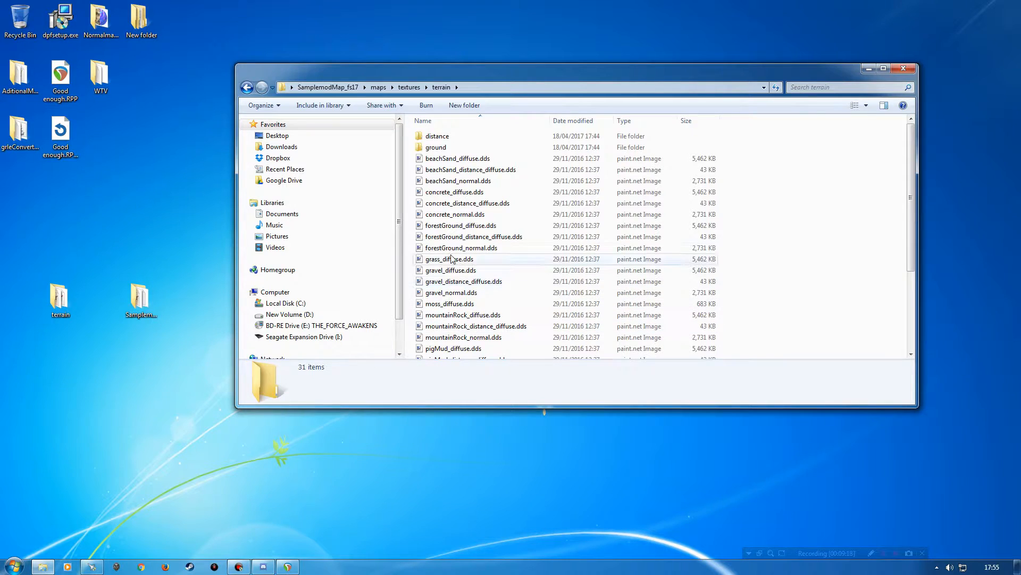
Open grass_diffuse.dds in paint.net to view the texture, and close it again.
{"action": "left_click", "coordinate": [436, 258]}
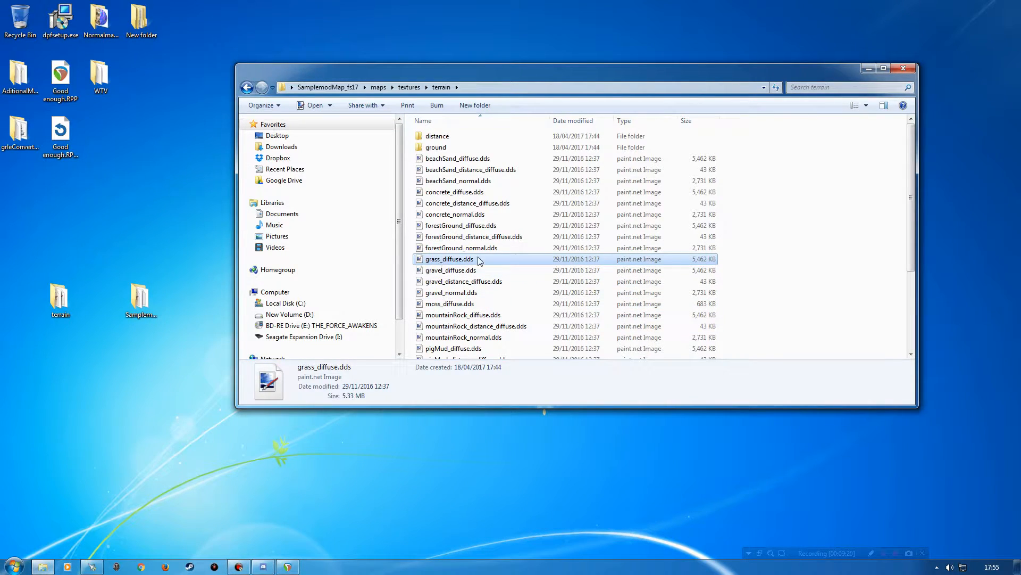
{"action": "left_click", "coordinate": [449, 260]}
{"action": "double_click", "coordinate": [449, 260]}
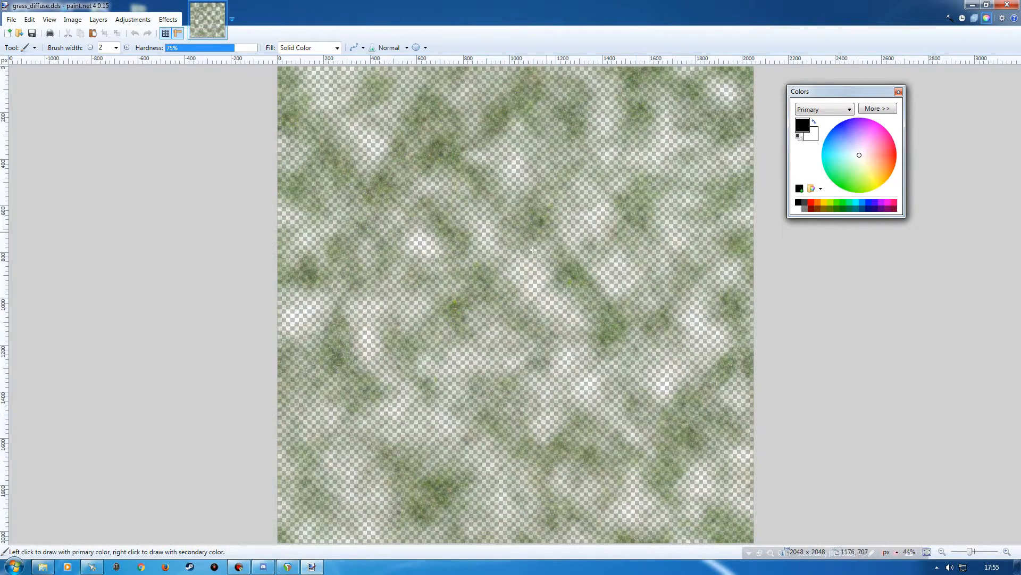
{"action": "left_click", "coordinate": [1007, 5]}
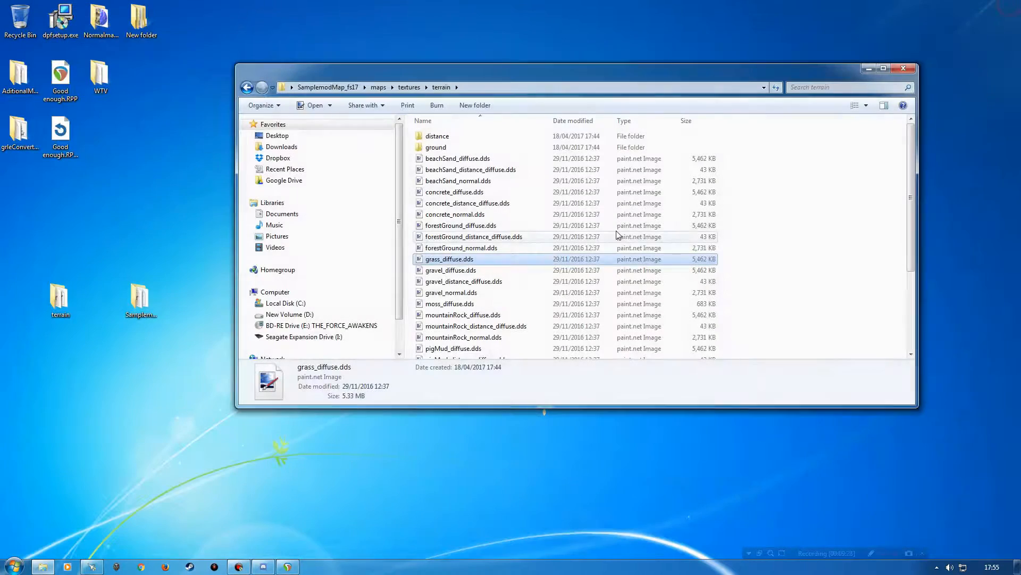
Compare the roughGrass and grass entries among the terrain texture files, and return to the maps folder.
{"action": "scroll", "coordinate": [500, 266], "scroll_direction": "down", "scroll_amount": 3}
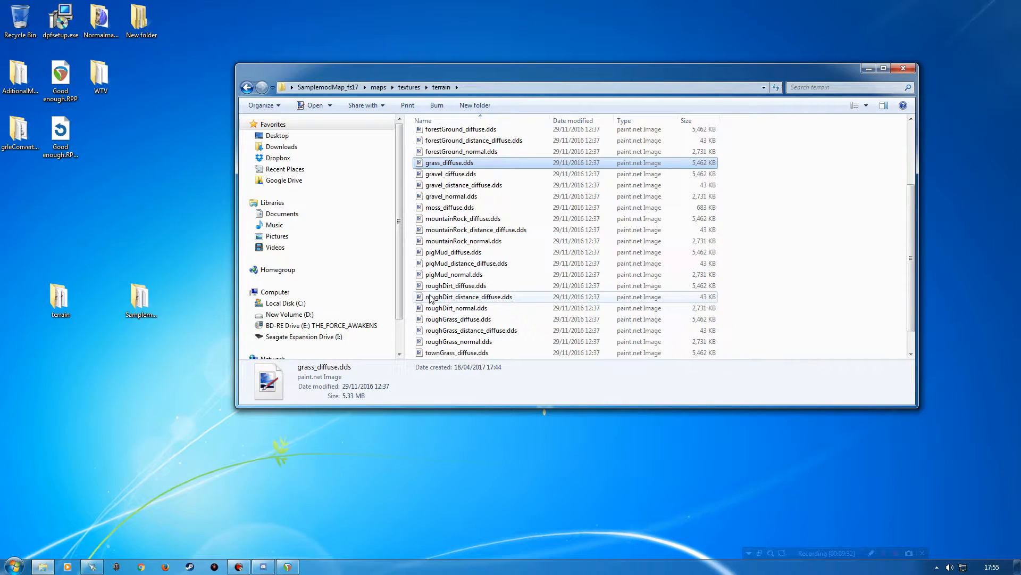
{"action": "left_click", "coordinate": [433, 318]}
{"action": "scroll", "coordinate": [442, 325], "scroll_direction": "down", "scroll_amount": 1}
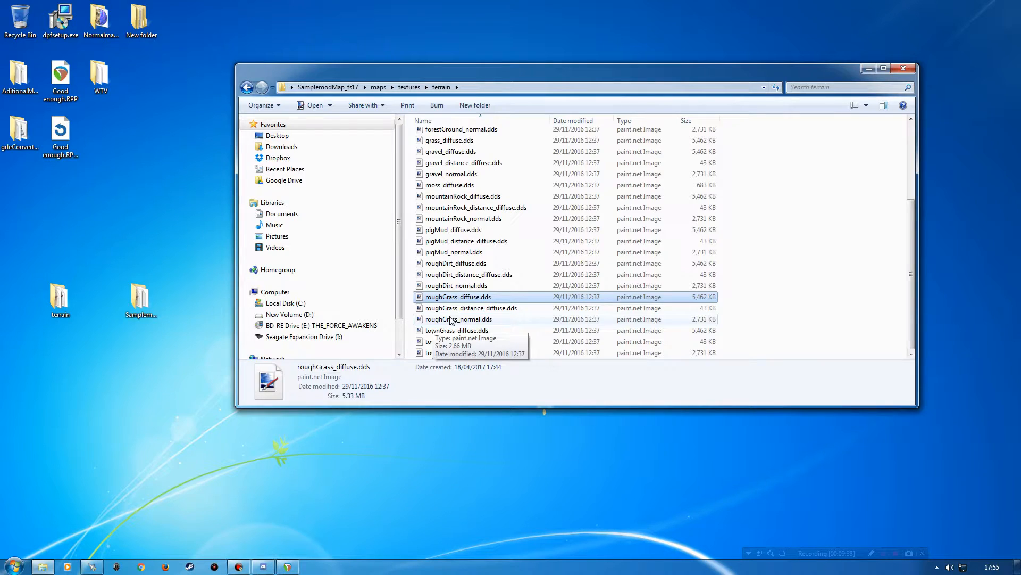
{"action": "scroll", "coordinate": [451, 319], "scroll_direction": "up", "scroll_amount": 4}
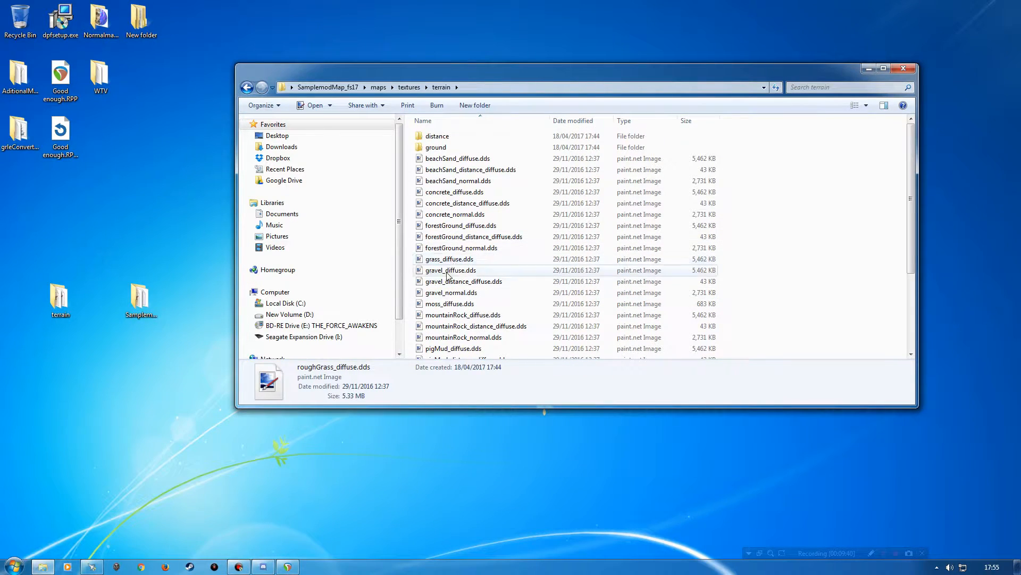
{"action": "left_click", "coordinate": [449, 260]}
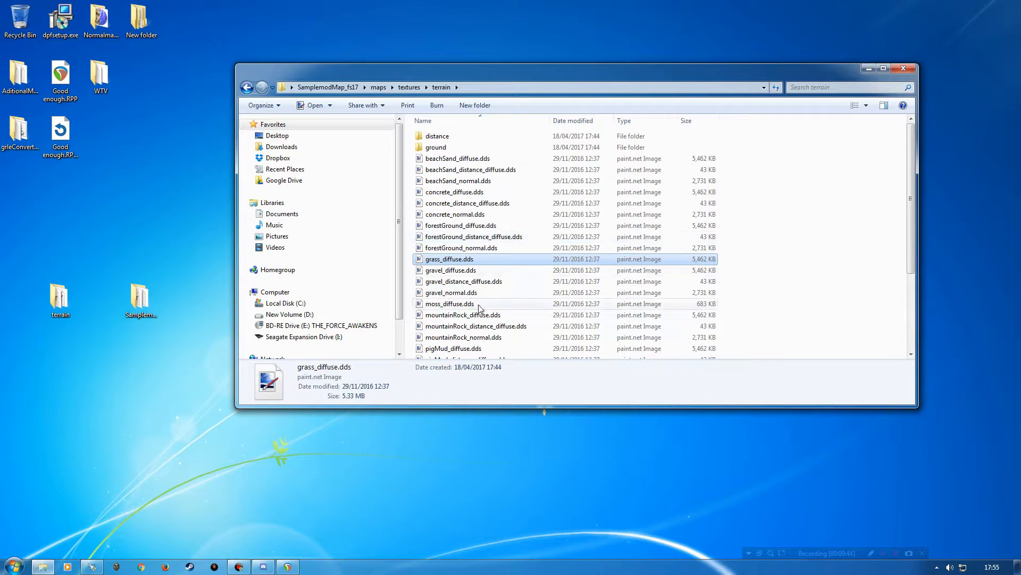
{"action": "scroll", "coordinate": [465, 319], "scroll_direction": "down", "scroll_amount": 4}
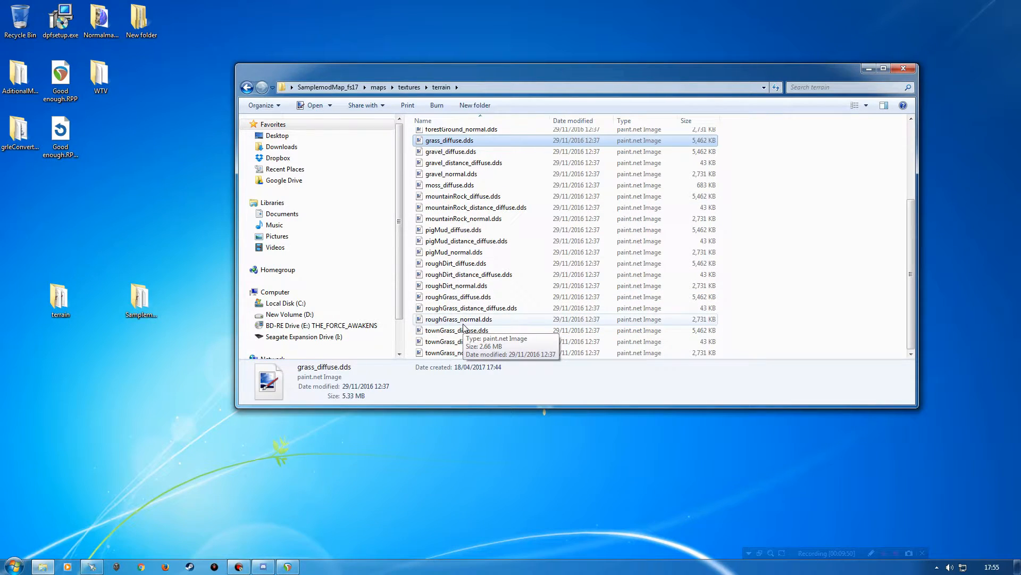
{"action": "scroll", "coordinate": [464, 327], "scroll_direction": "up", "scroll_amount": 2}
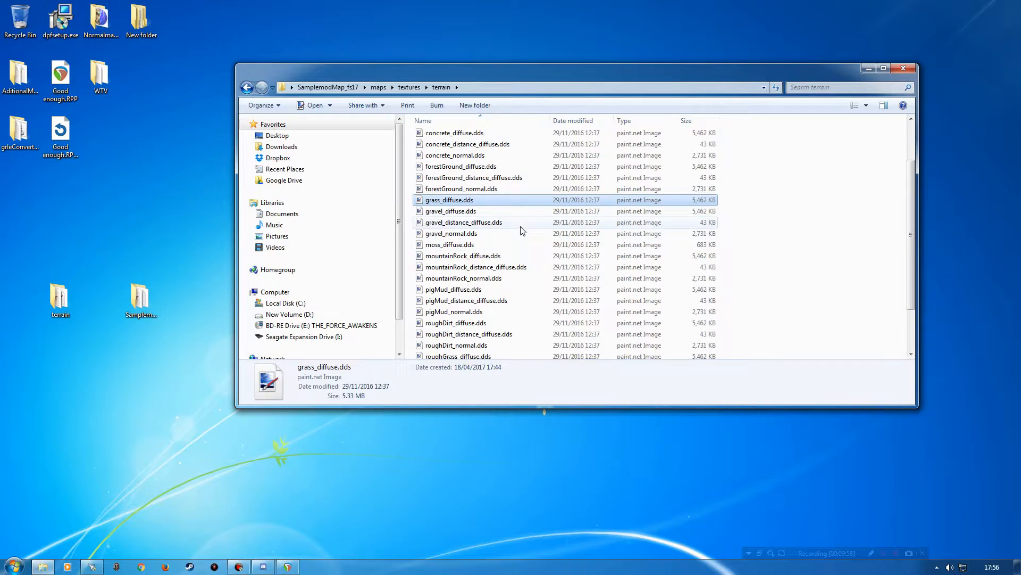
{"action": "key", "text": "BackSpace"}
{"action": "key", "text": "BackSpace"}
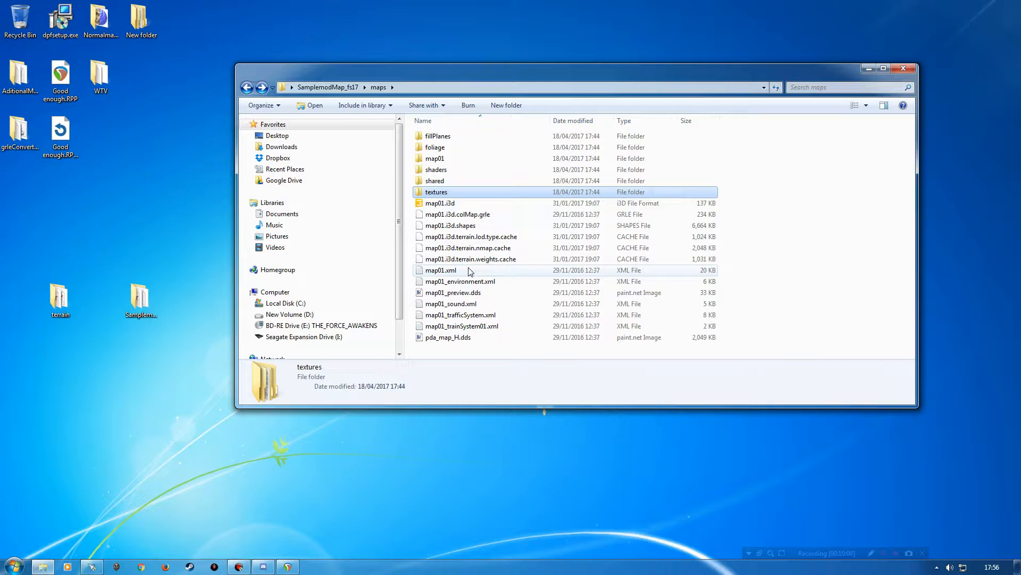
Open map01.i3d from the maps folder for editing in Notepad++.
{"action": "right_click", "coordinate": [434, 205]}
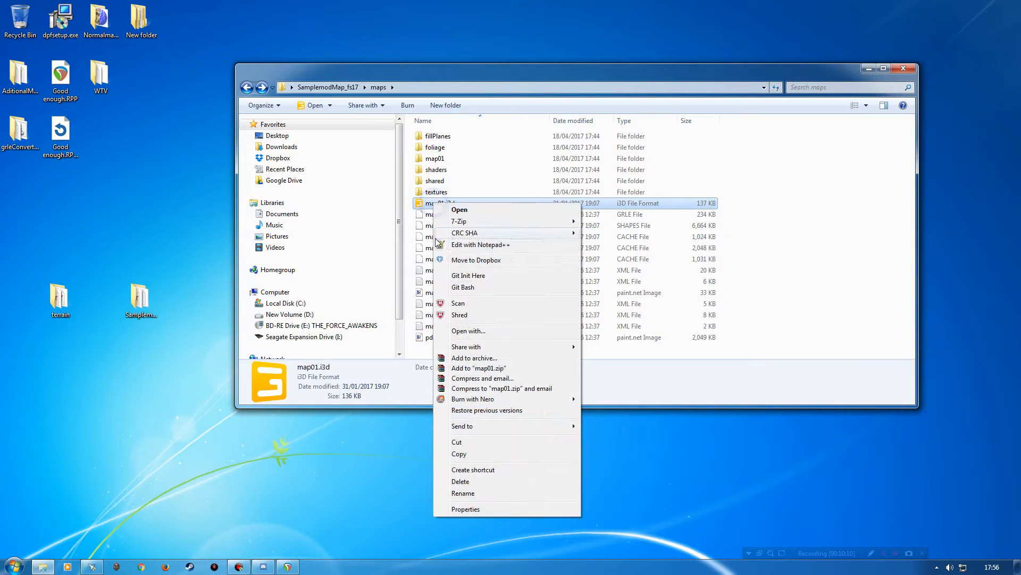
{"action": "left_click", "coordinate": [461, 244]}
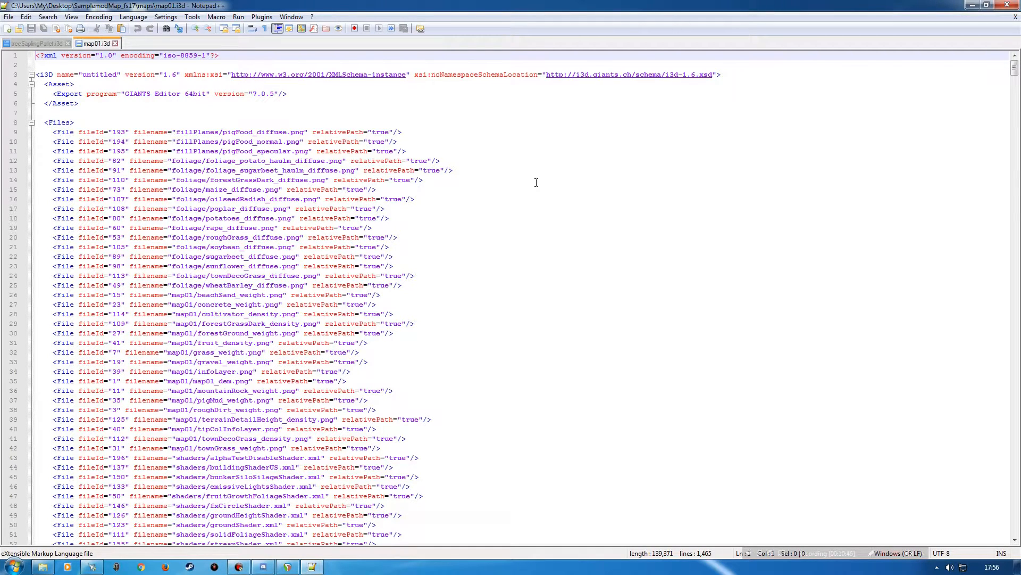
{"action": "left_click", "coordinate": [349, 95]}
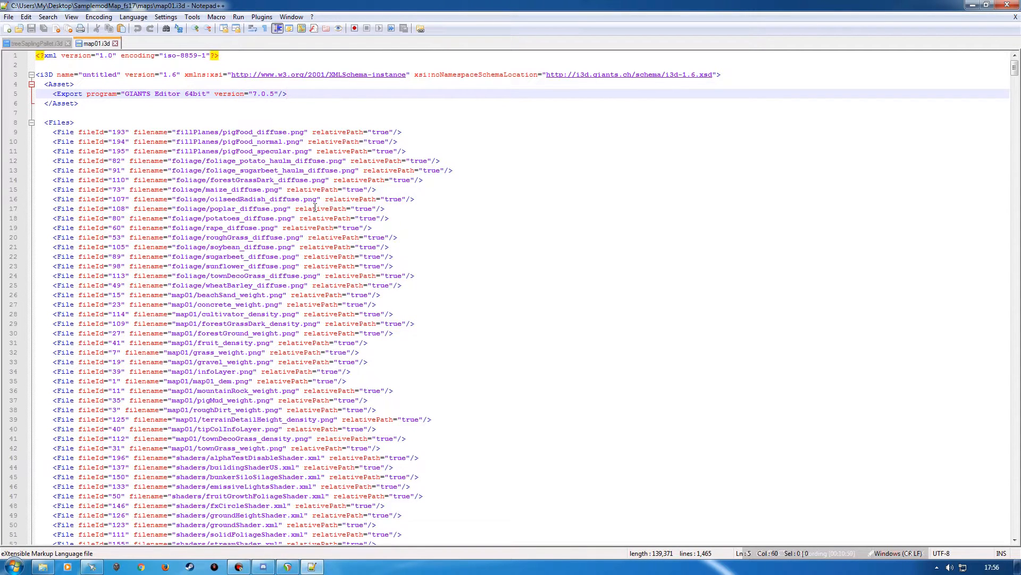
Search map01.i3d for "materials", going on to the closing Materials tag, and close the search.
{"action": "key", "text": "ctrl+f"}
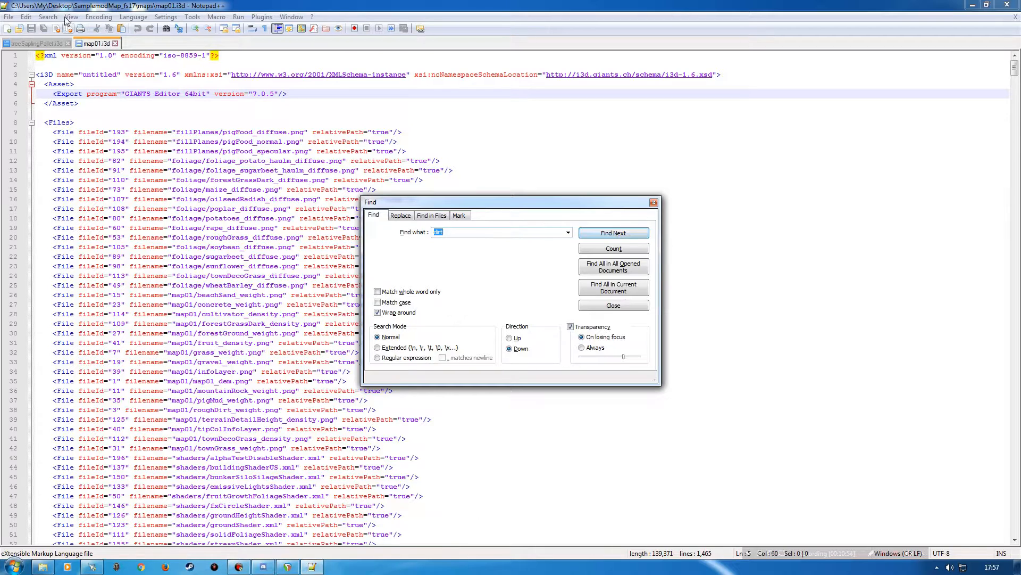
{"action": "left_click", "coordinate": [617, 305]}
{"action": "left_click", "coordinate": [48, 16]}
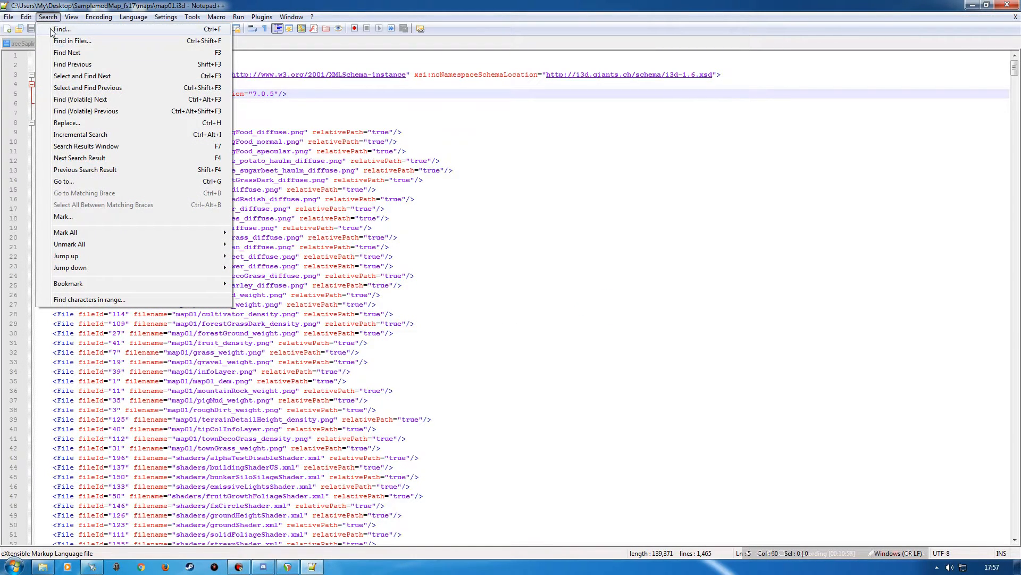
{"action": "left_click", "coordinate": [61, 29]}
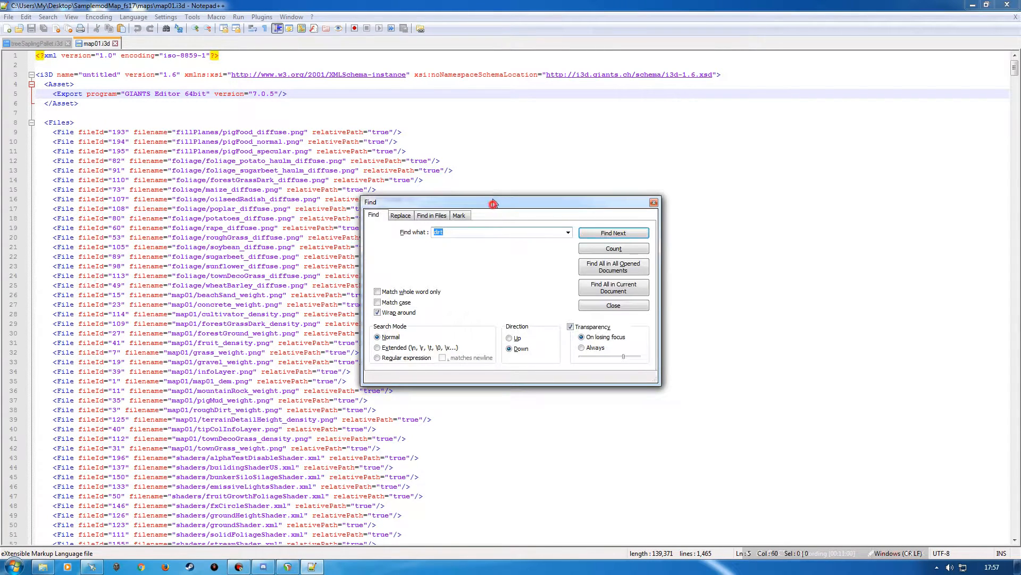
{"action": "left_click_drag", "start_coordinate": [492, 202], "coordinate": [487, 161]}
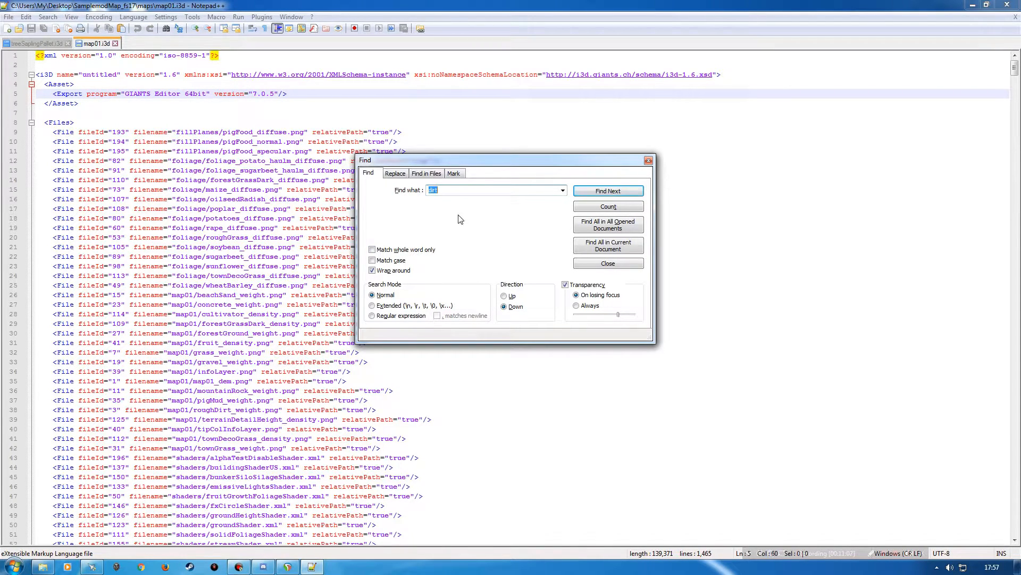
{"action": "left_click", "coordinate": [562, 191]}
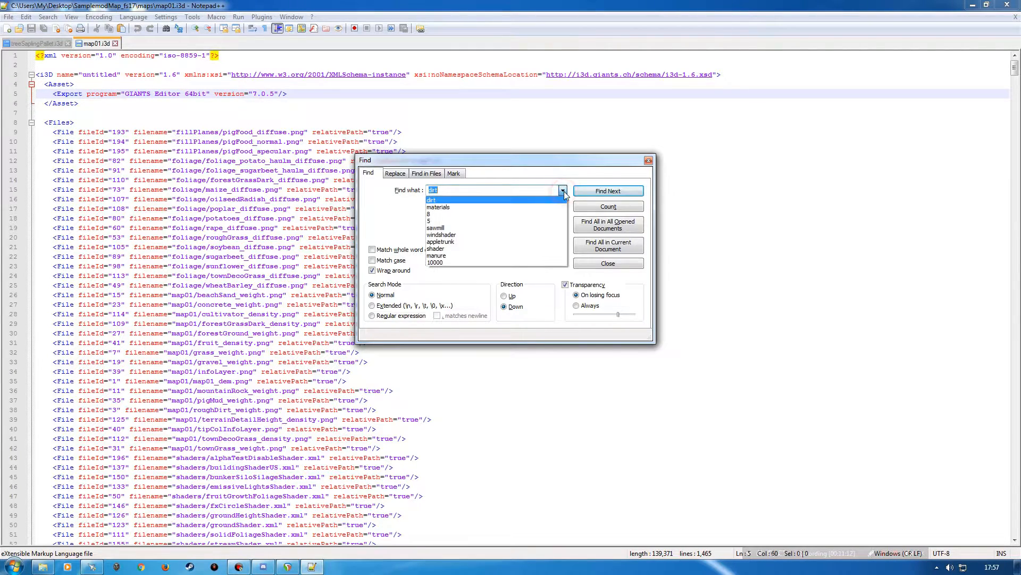
{"action": "left_click", "coordinate": [450, 212]}
{"action": "left_click", "coordinate": [473, 190]}
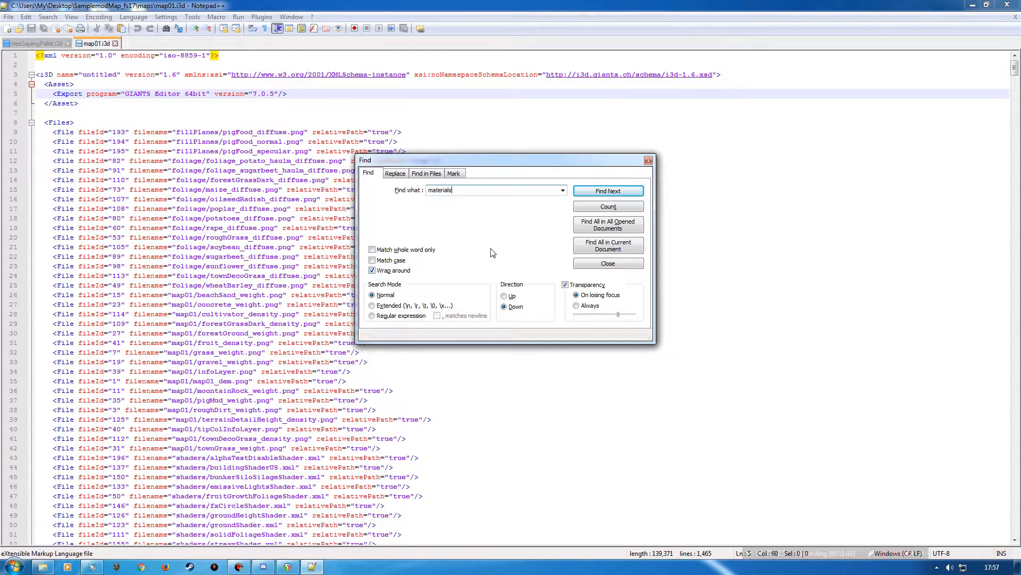
{"action": "left_click", "coordinate": [609, 192]}
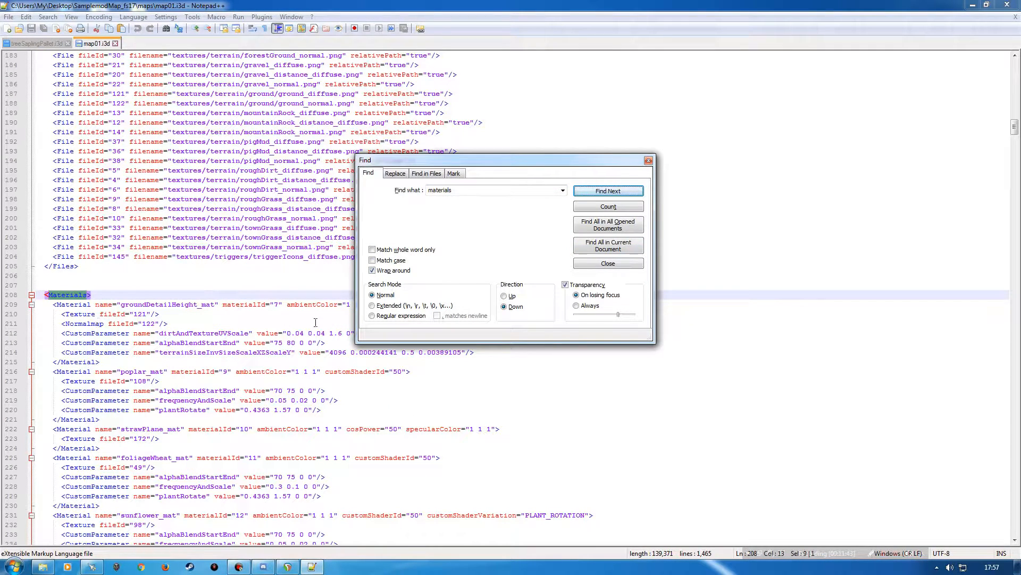
{"action": "left_click", "coordinate": [609, 191]}
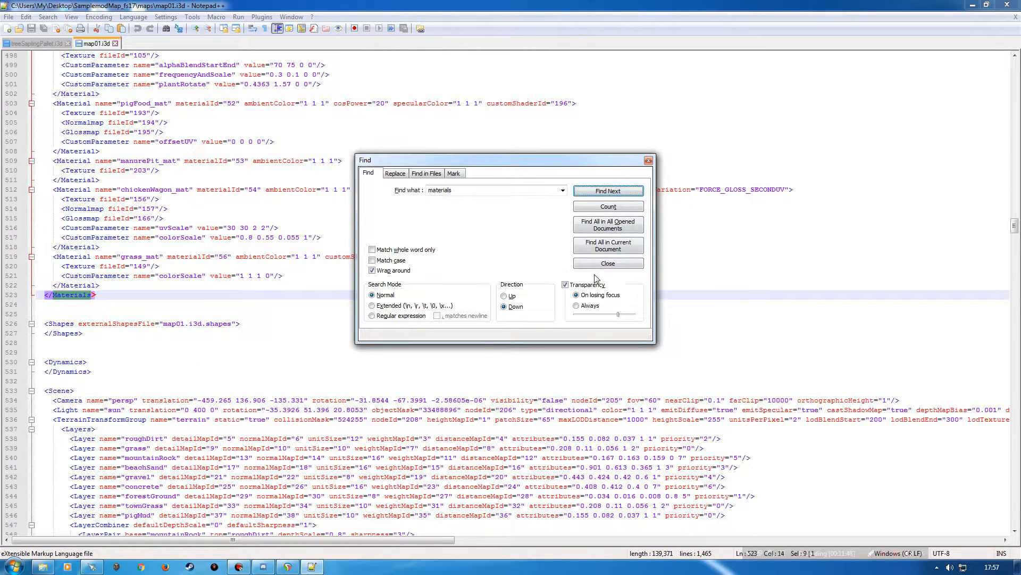
{"action": "left_click", "coordinate": [607, 264]}
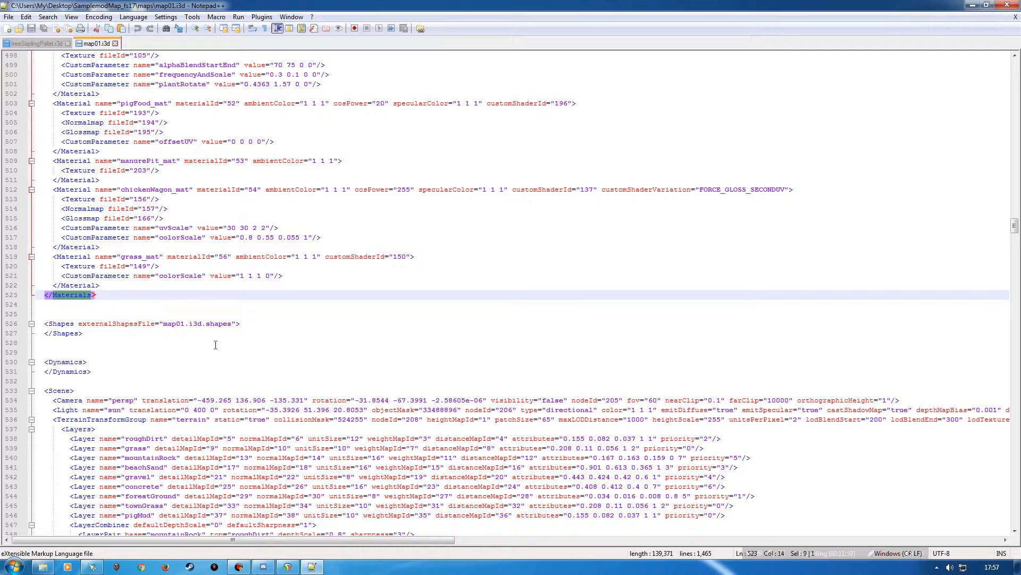
Examine the Layers list under the terrain's TerrainTransformGroup, including each layer's detail, normal, weight and distance map IDs.
{"action": "scroll", "coordinate": [222, 354], "scroll_direction": "down", "scroll_amount": 5}
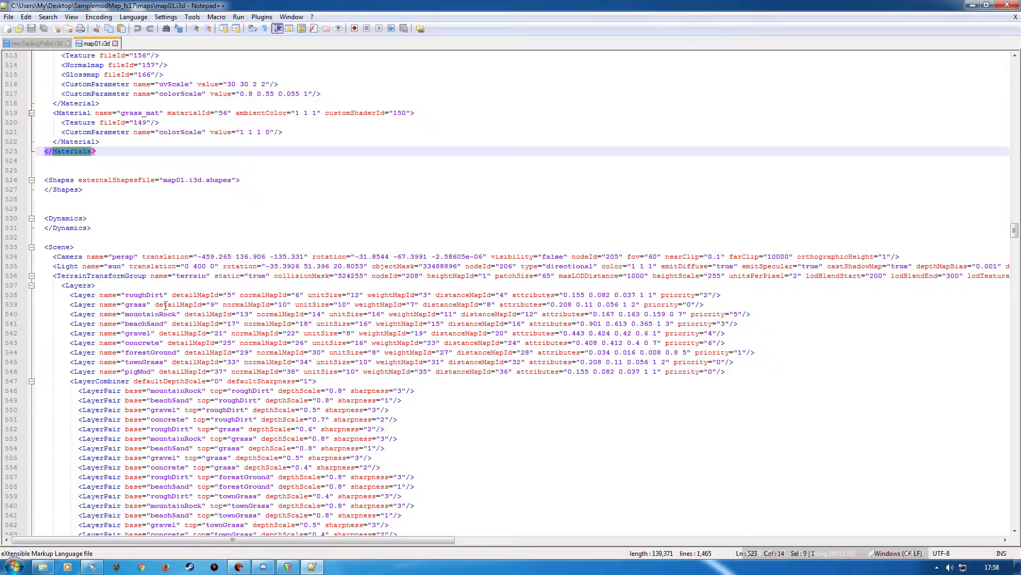
{"action": "mouse_move", "coordinate": [1015, 230]}
{"action": "left_mouse_down"}
{"action": "mouse_move", "coordinate": [1016, 61]}
{"action": "mouse_move", "coordinate": [1016, 235]}
{"action": "left_mouse_up"}
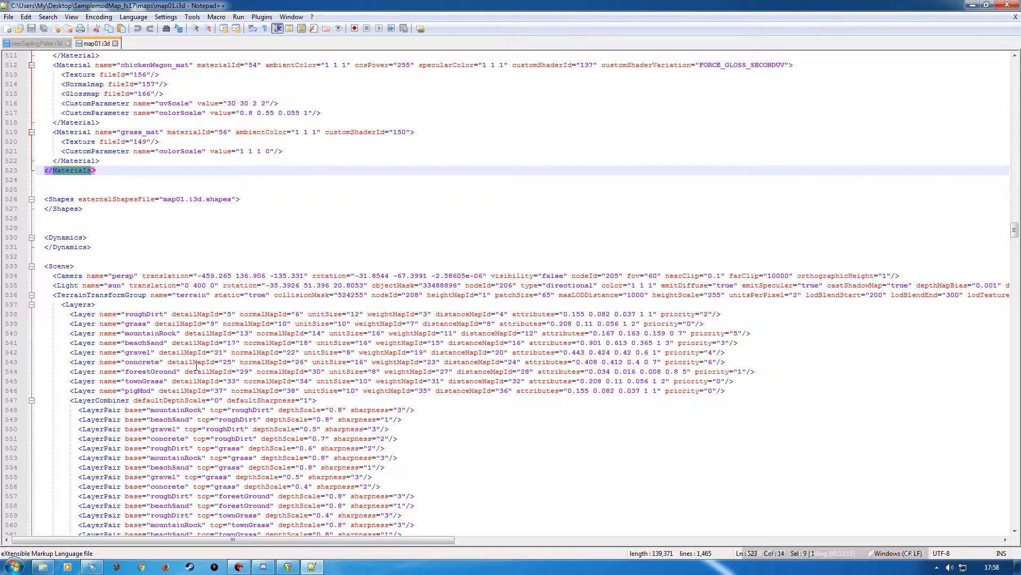
{"action": "mouse_move", "coordinate": [1015, 230]}
{"action": "left_mouse_down"}
{"action": "mouse_move", "coordinate": [1015, 159]}
{"action": "mouse_move", "coordinate": [1016, 237]}
{"action": "left_mouse_up"}
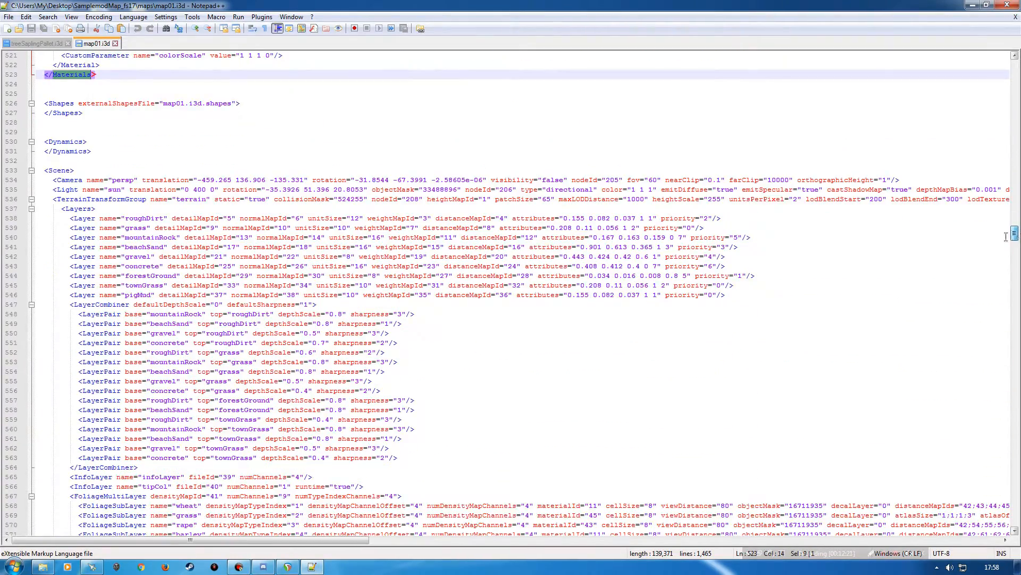
{"action": "scroll", "coordinate": [205, 339], "scroll_direction": "up", "scroll_amount": 1}
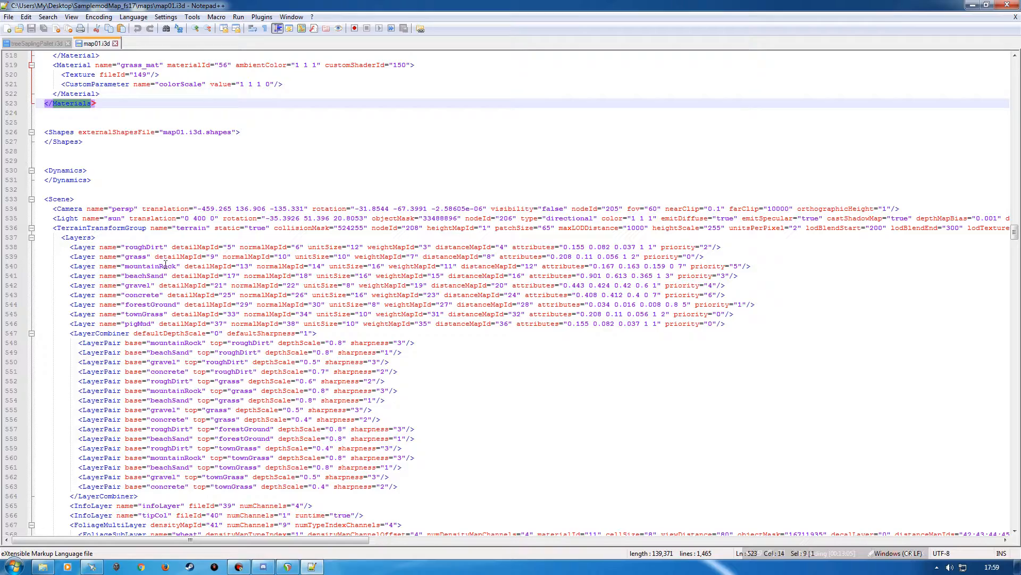
Search from the start of the file for 5 as a whole word to locate the roughDirt texture entries.
{"action": "left_click_drag", "start_coordinate": [1014, 233], "coordinate": [1014, 63]}
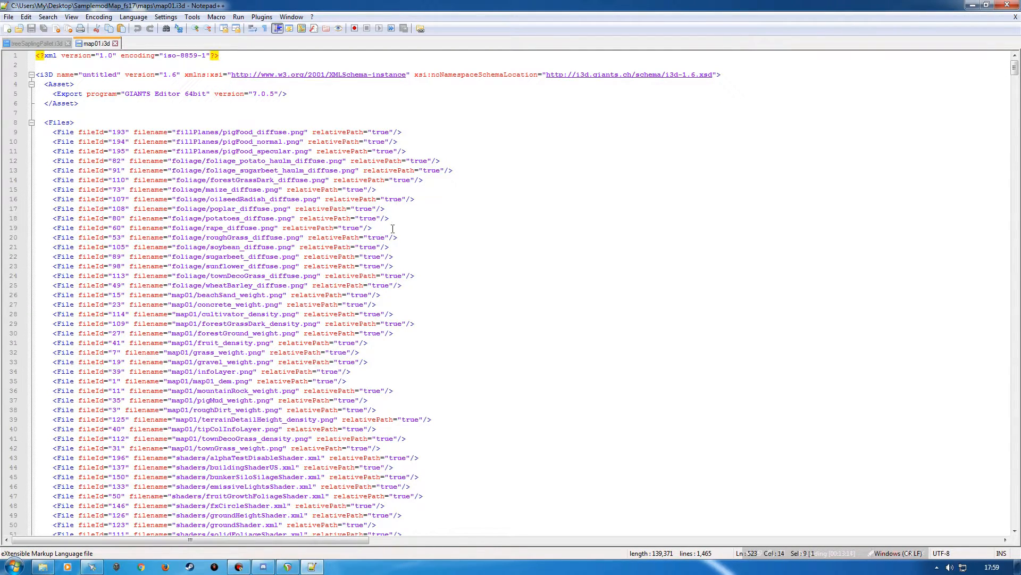
{"action": "left_click", "coordinate": [410, 101]}
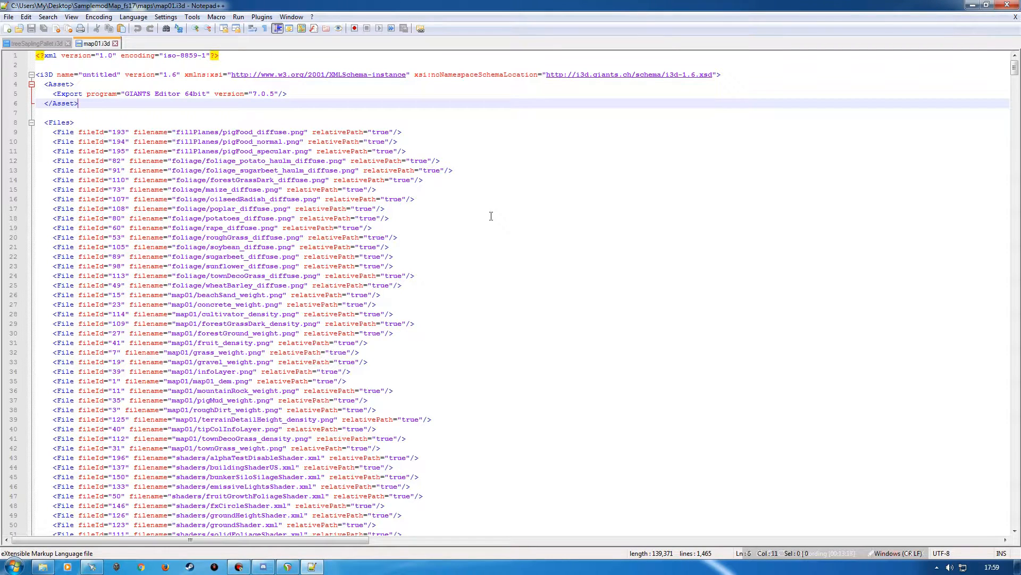
{"action": "key", "text": "ctrl+f"}
{"action": "type", "text": "5"}
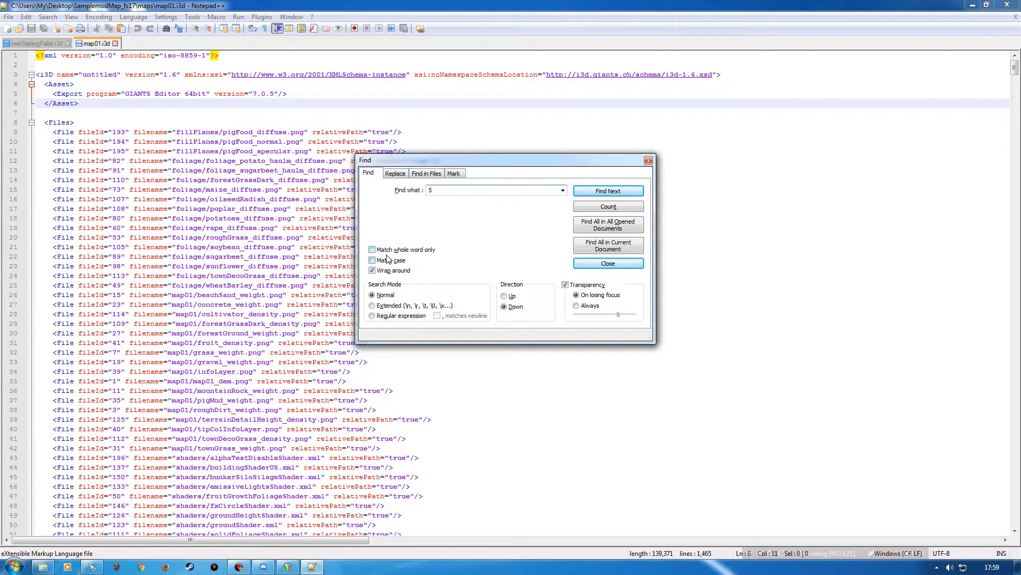
{"action": "left_click", "coordinate": [418, 249]}
{"action": "left_click", "coordinate": [597, 191]}
{"action": "left_click", "coordinate": [603, 263]}
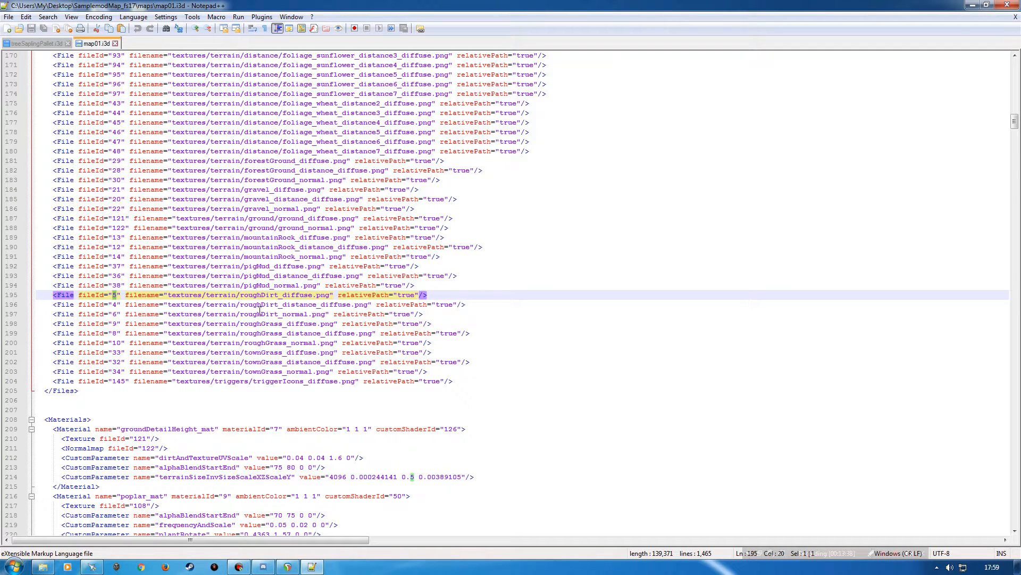
{"action": "left_click", "coordinate": [436, 304]}
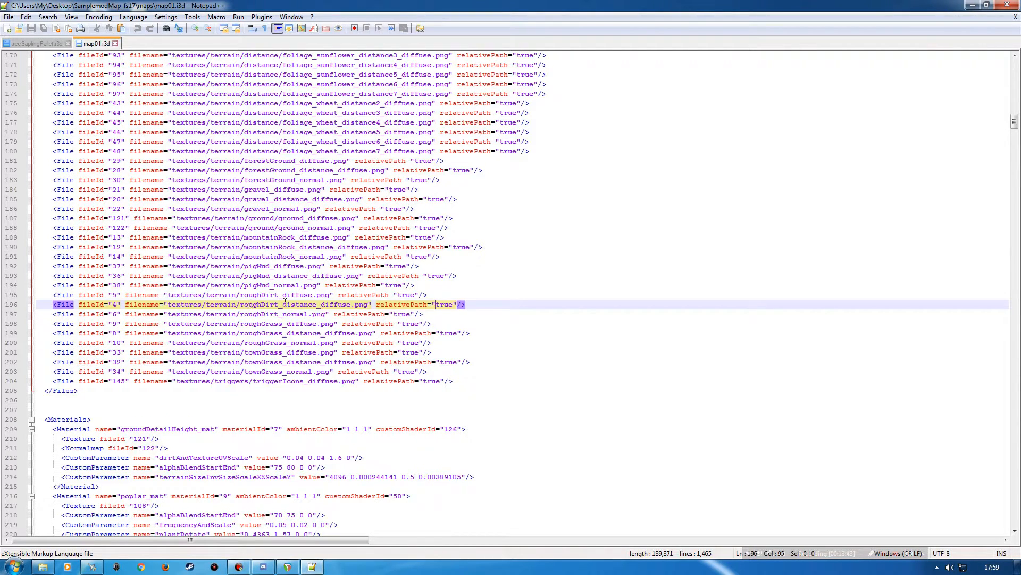
Find roughDirt_diffuse.dds in the map's textures/terrain folder, and return to the map01.i3d code.
{"action": "left_click", "coordinate": [43, 567]}
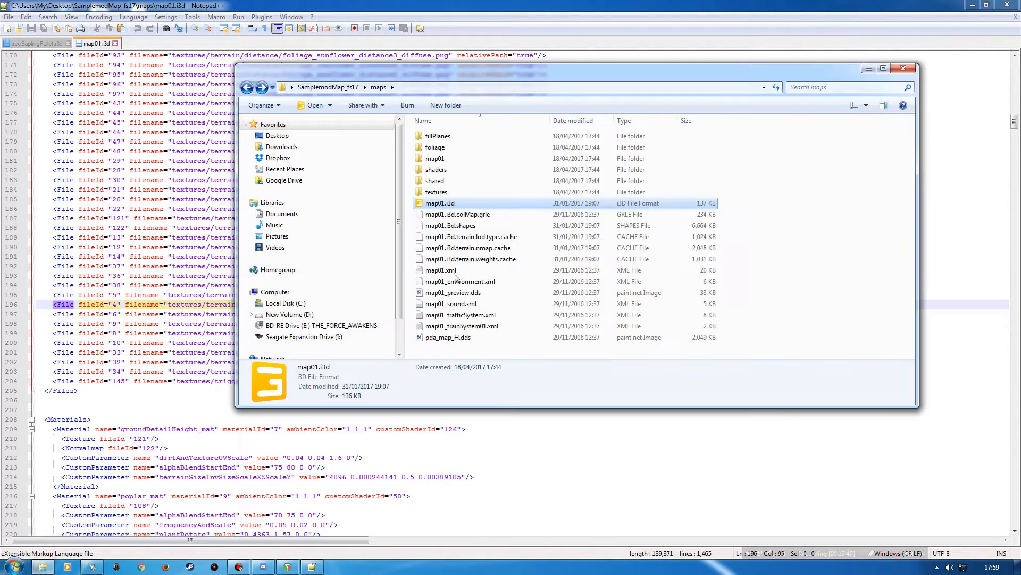
{"action": "double_click", "coordinate": [458, 192]}
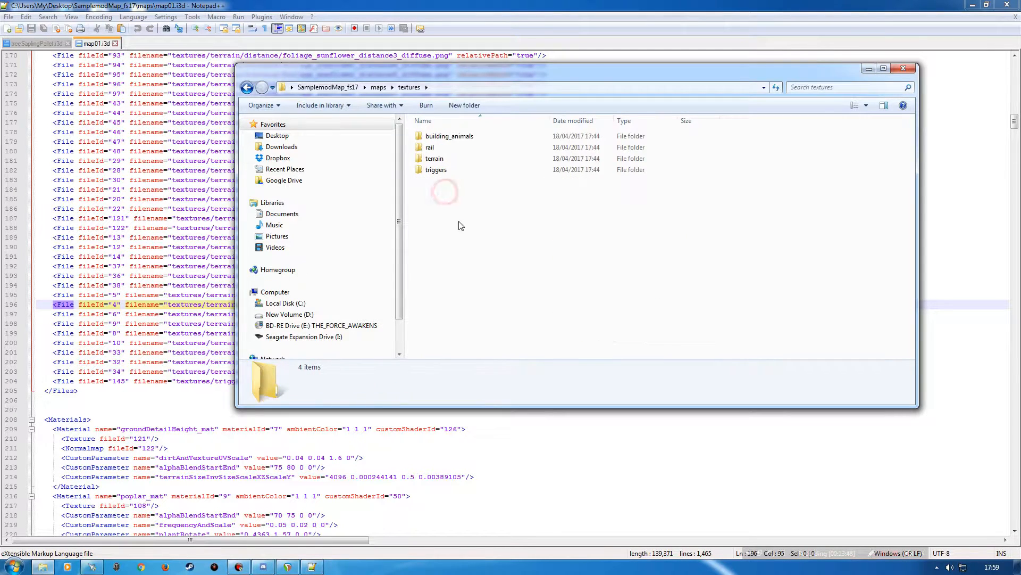
{"action": "double_click", "coordinate": [435, 160]}
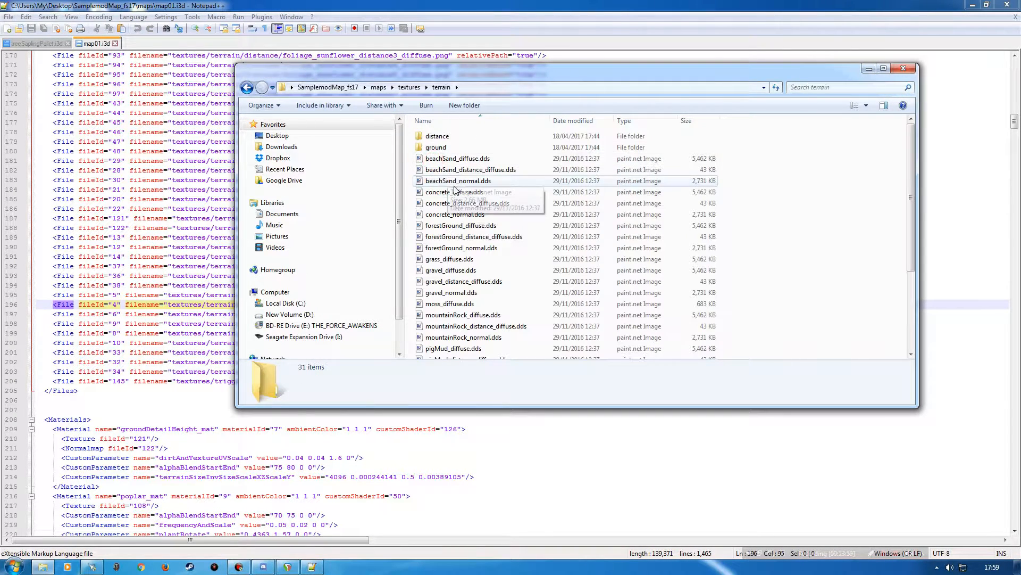
{"action": "left_click", "coordinate": [462, 263]}
{"action": "scroll", "coordinate": [457, 269], "scroll_direction": "down", "scroll_amount": 4}
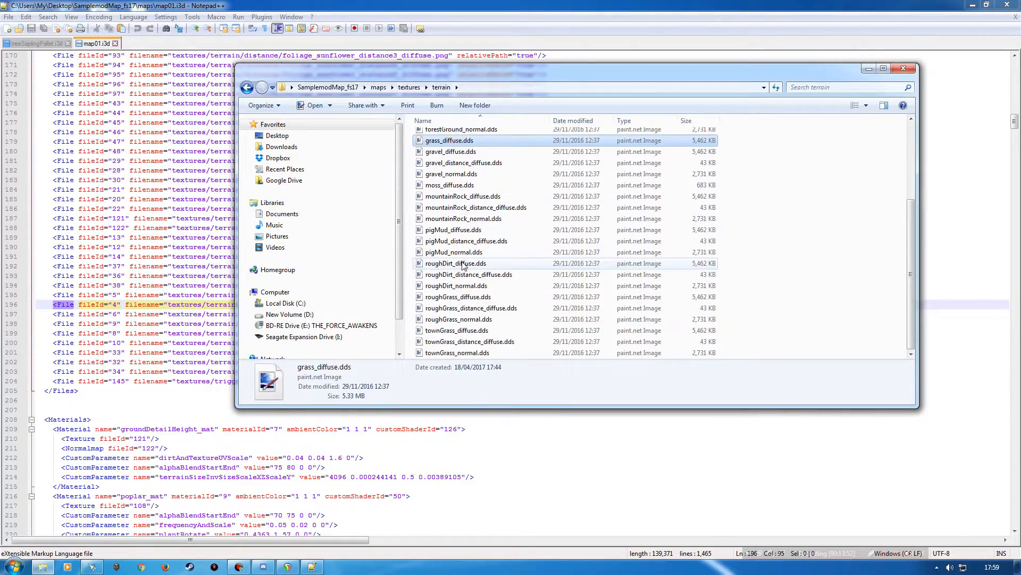
{"action": "left_click", "coordinate": [449, 263]}
{"action": "left_click_drag", "start_coordinate": [486, 73], "coordinate": [507, 58]}
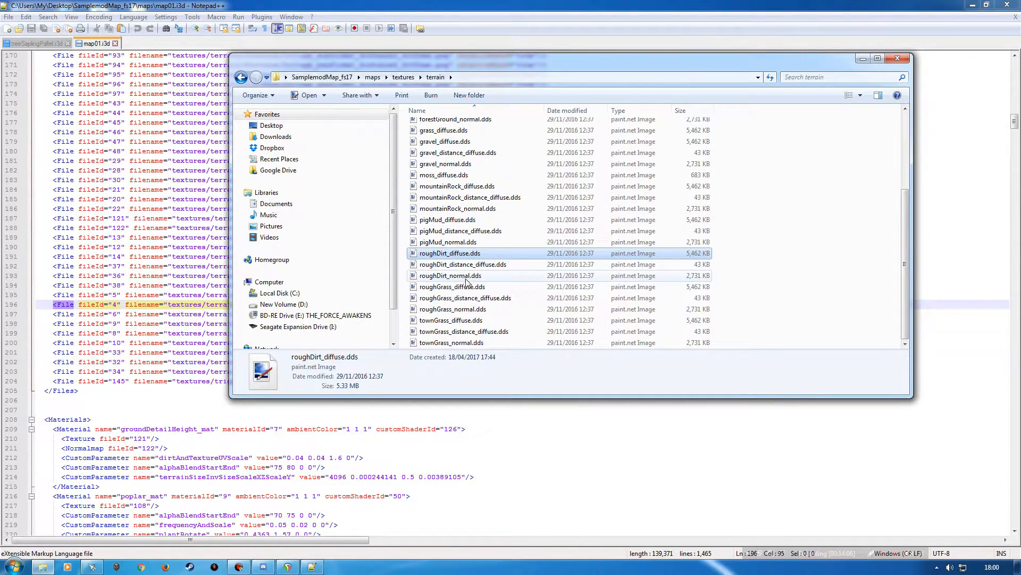
{"action": "left_click", "coordinate": [861, 58]}
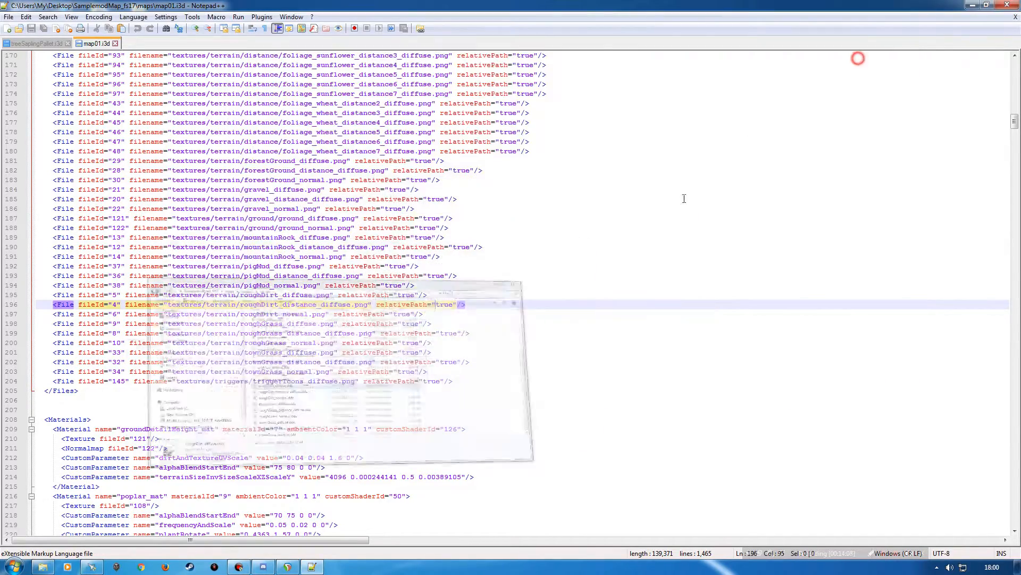
Go back to the terrain Layers list and examine the map IDs of the grass layer.
{"action": "scroll", "coordinate": [273, 333], "scroll_direction": "down", "scroll_amount": 3}
{"action": "left_click_drag", "start_coordinate": [1015, 128], "coordinate": [1015, 237]}
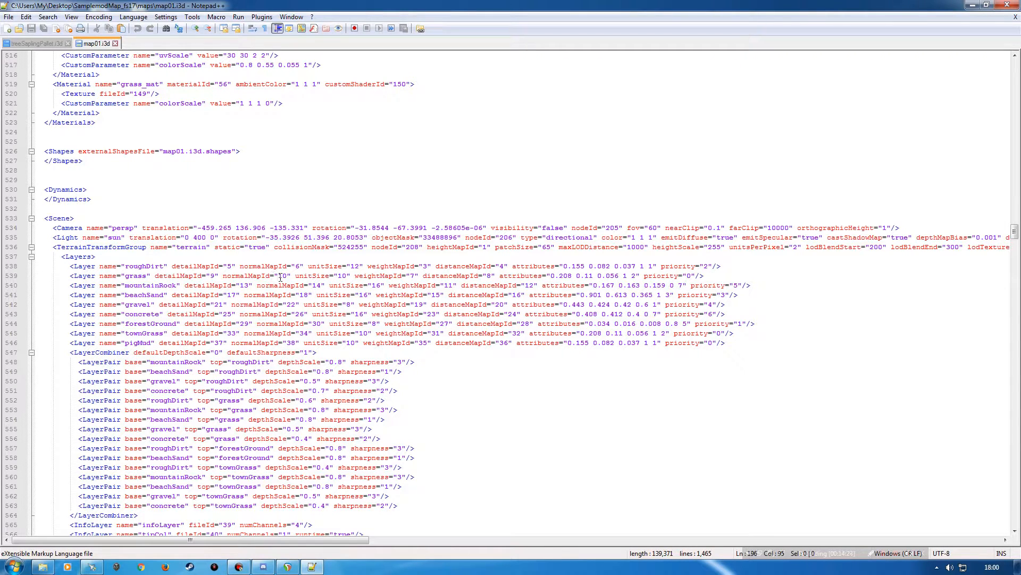
{"action": "left_click_drag", "start_coordinate": [1014, 232], "coordinate": [522, 210]}
Search from the start of the file for whole-word 8 to locate the texture entry behind the grass layer's distance map.
{"action": "left_click_drag", "start_coordinate": [1015, 232], "coordinate": [1014, 58]}
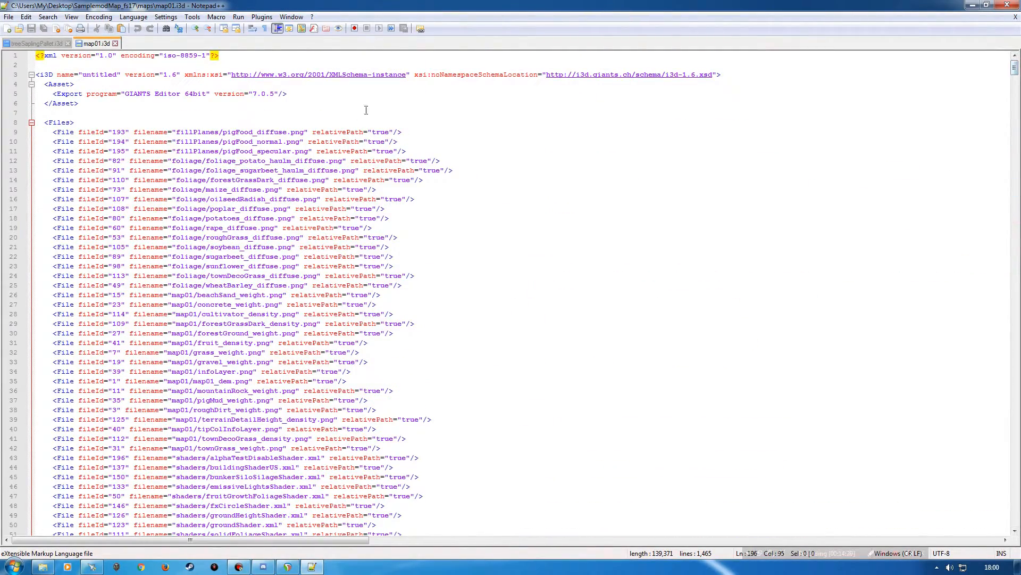
{"action": "left_click", "coordinate": [394, 92]}
{"action": "key", "text": "ctrl+f"}
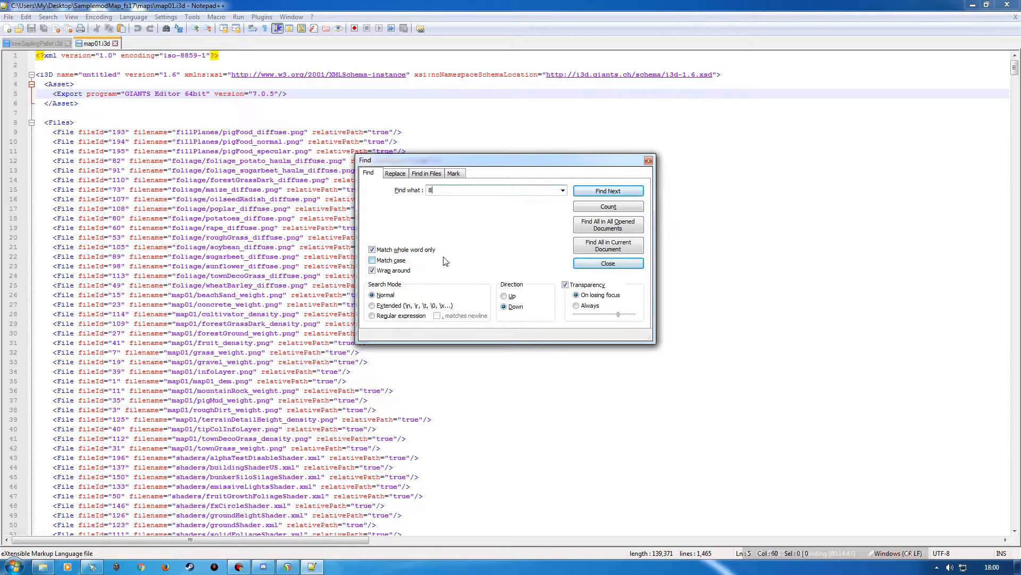
{"action": "left_click", "coordinate": [604, 193]}
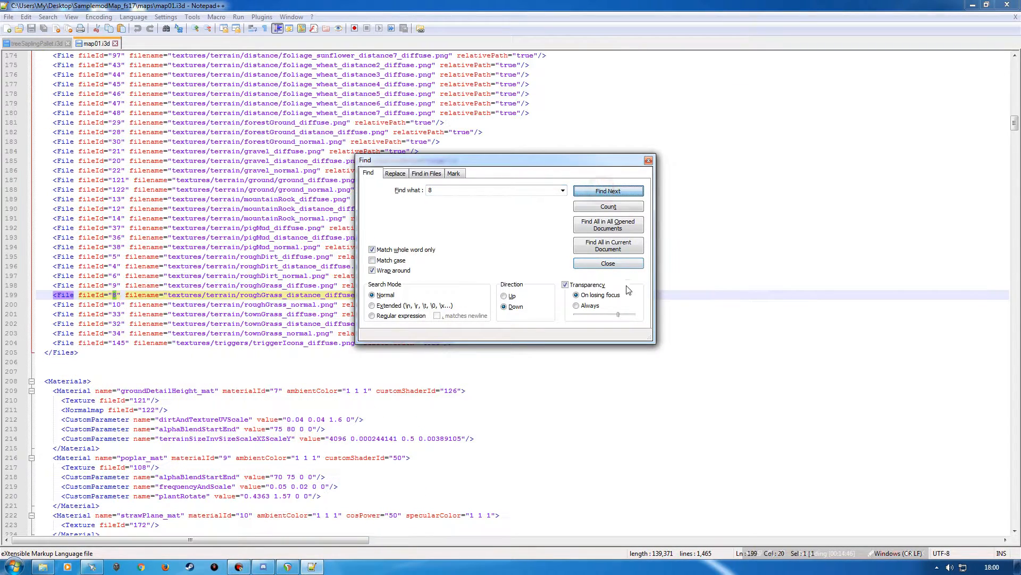
{"action": "left_click", "coordinate": [608, 263]}
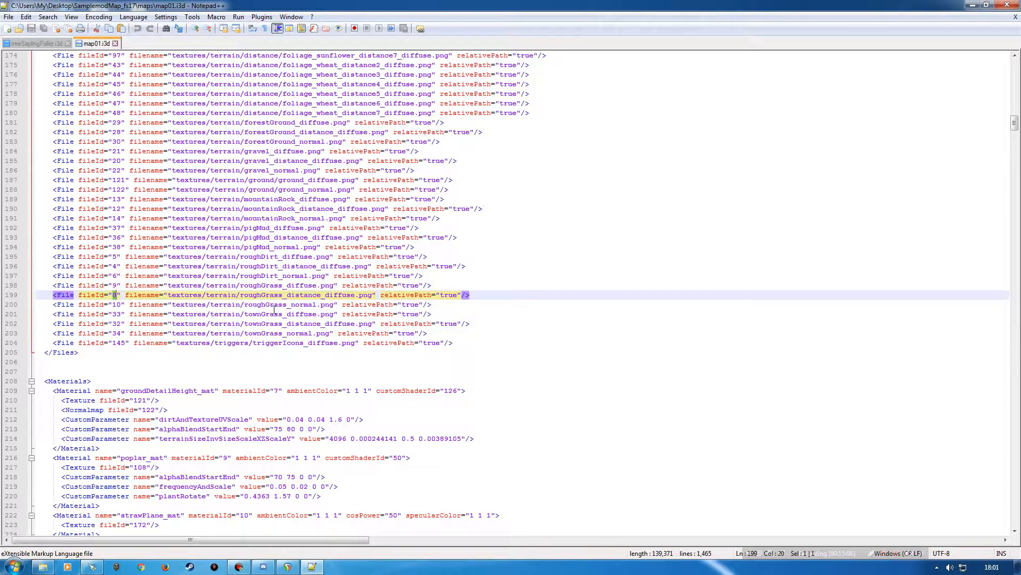
Check the roughGrass files in the terrain texture folder, and return to the terrain Layers list in map01.i3d.
{"action": "left_click", "coordinate": [43, 565]}
{"action": "scroll", "coordinate": [474, 280], "scroll_direction": "up", "scroll_amount": 2}
{"action": "scroll", "coordinate": [475, 282], "scroll_direction": "down", "scroll_amount": 2}
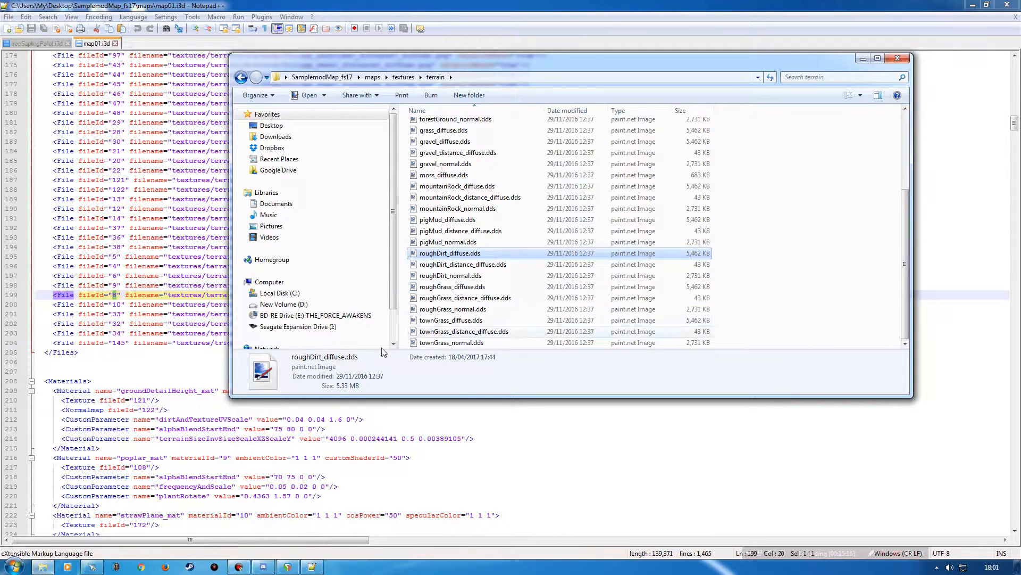
{"action": "left_click", "coordinate": [867, 59]}
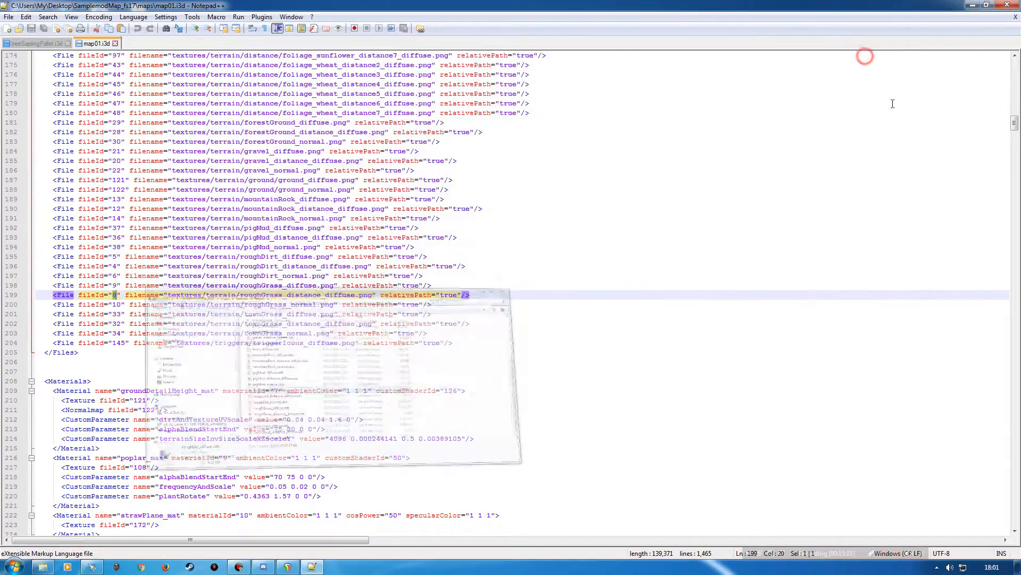
{"action": "left_click_drag", "start_coordinate": [1015, 125], "coordinate": [1014, 237]}
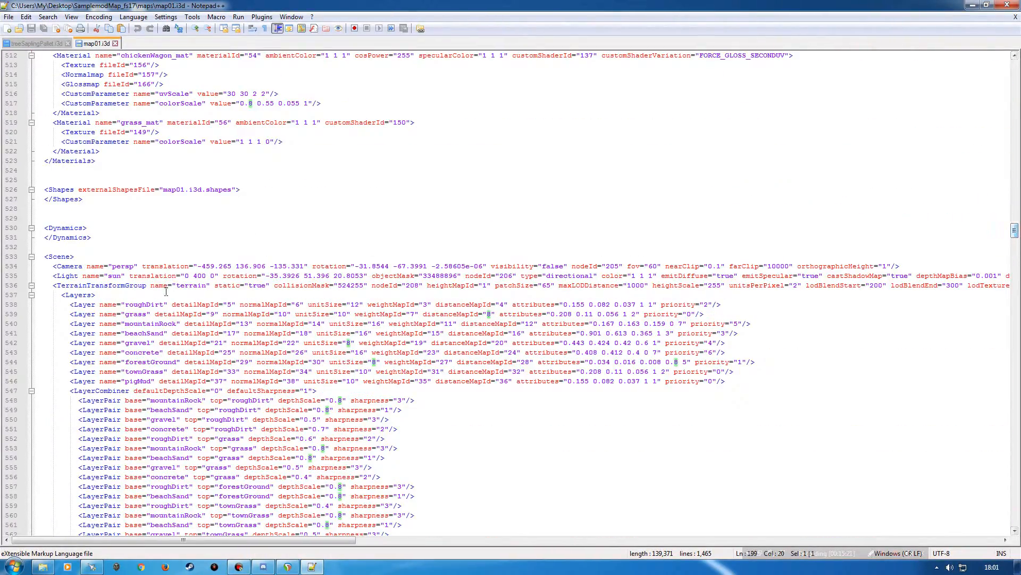
Bring up the sample map's terrain texture folder, go up to the SamplemodMap_fs17 root, and reopen its maps folder.
{"action": "scroll", "coordinate": [236, 319], "scroll_direction": "down", "scroll_amount": 1}
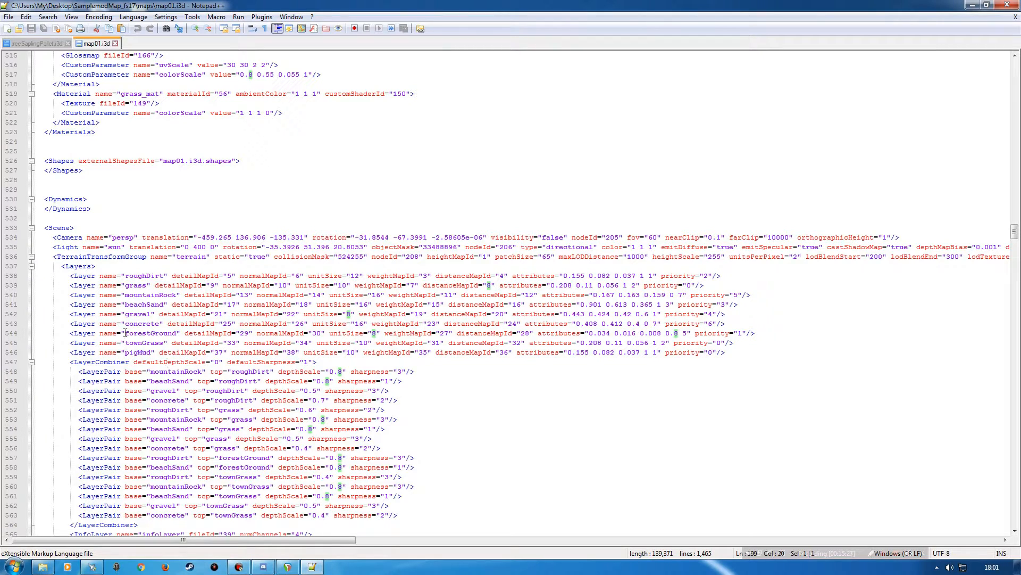
{"action": "left_click", "coordinate": [43, 566]}
{"action": "left_click_drag", "start_coordinate": [905, 241], "coordinate": [905, 144]}
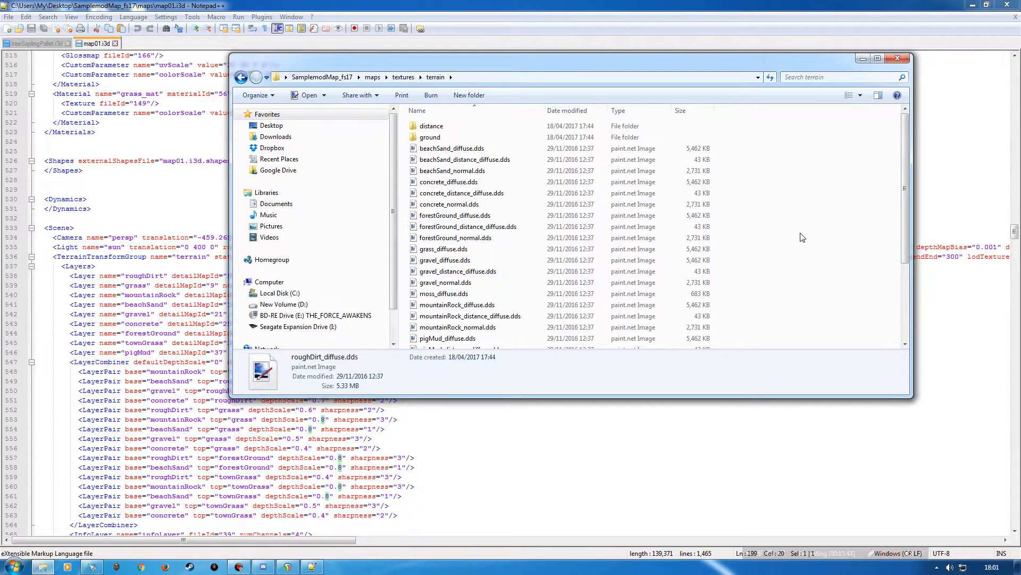
{"action": "left_click", "coordinate": [372, 77]}
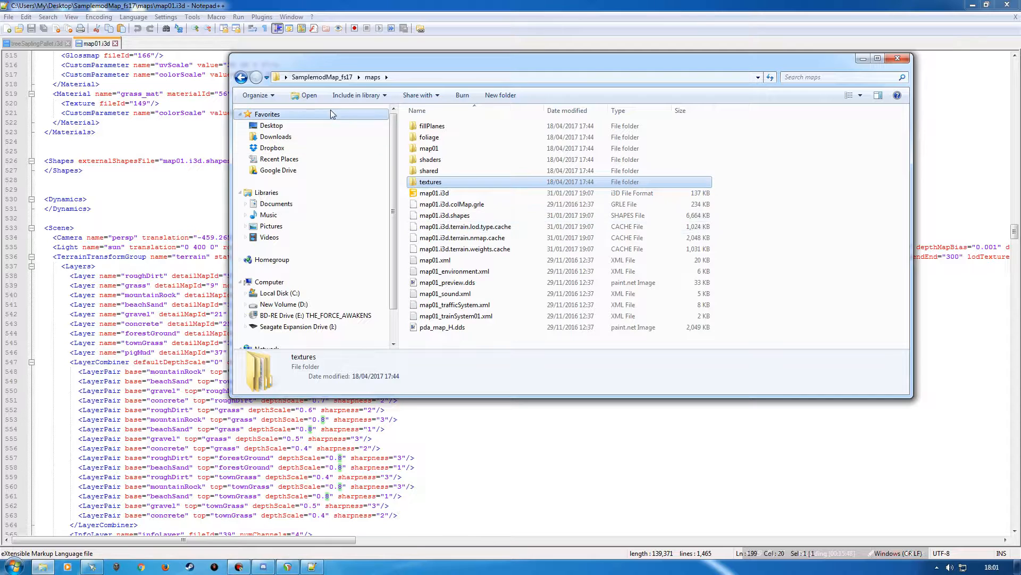
{"action": "left_click", "coordinate": [322, 77]}
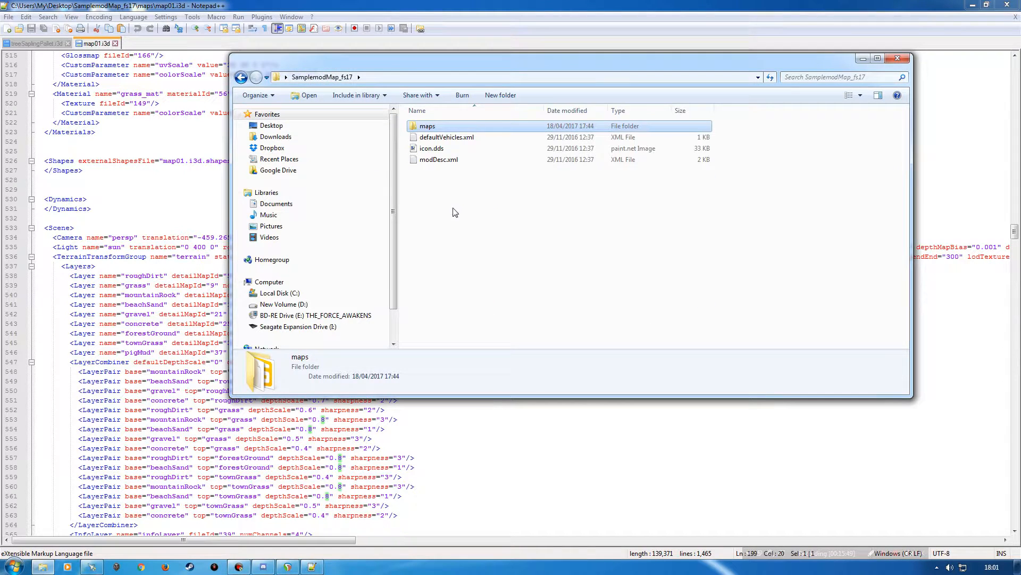
{"action": "double_click", "coordinate": [426, 127]}
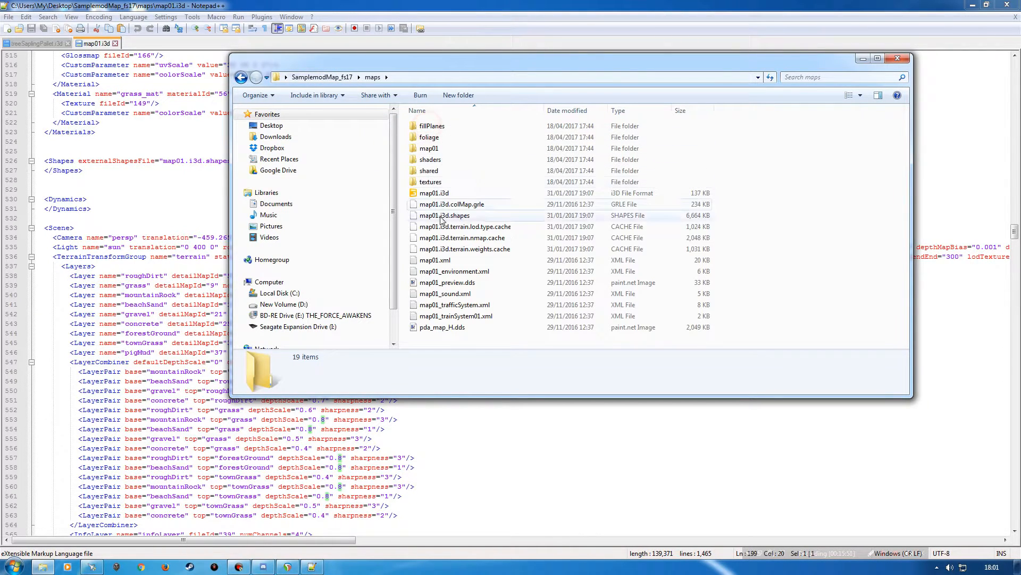
Look into the shaders and shared folders inside maps, returning to the maps folder after each.
{"action": "double_click", "coordinate": [427, 160]}
{"action": "key", "text": "alt+Left"}
{"action": "double_click", "coordinate": [426, 172]}
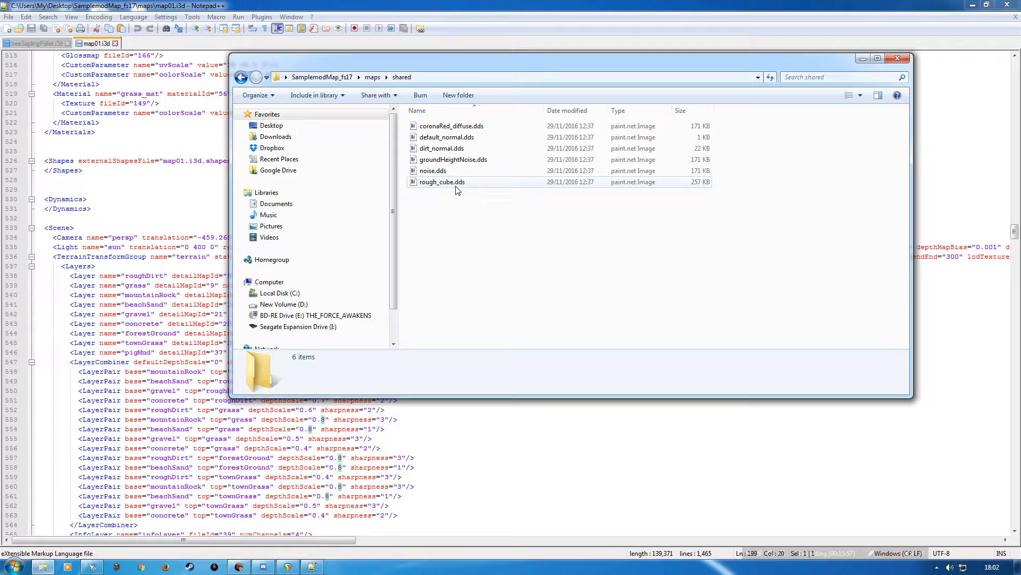
{"action": "key", "text": "alt+Left"}
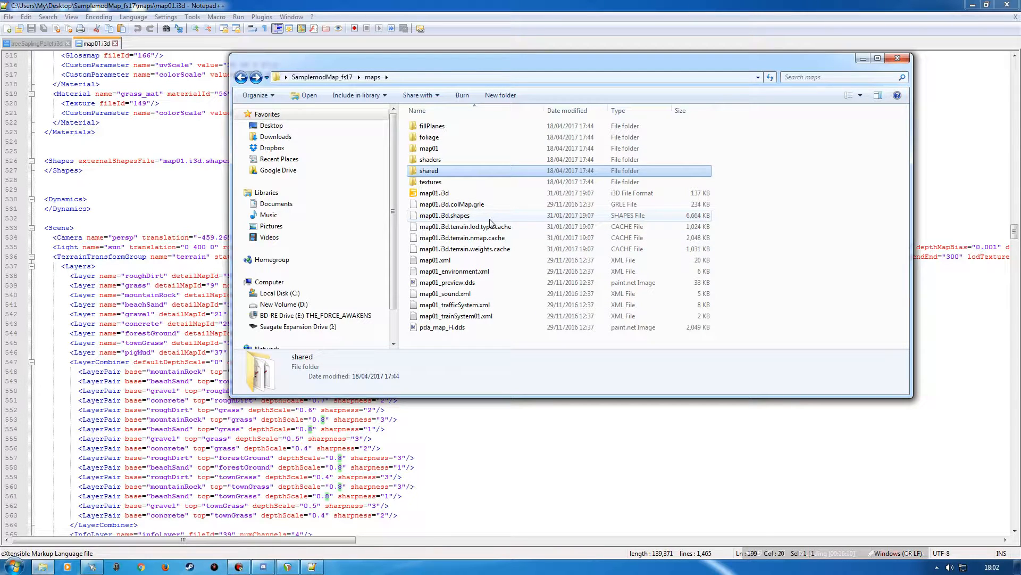
Inspect the textures folder and its terrain subfolder, and return to the end of the pigMud layer line in map01.i3d.
{"action": "double_click", "coordinate": [431, 180]}
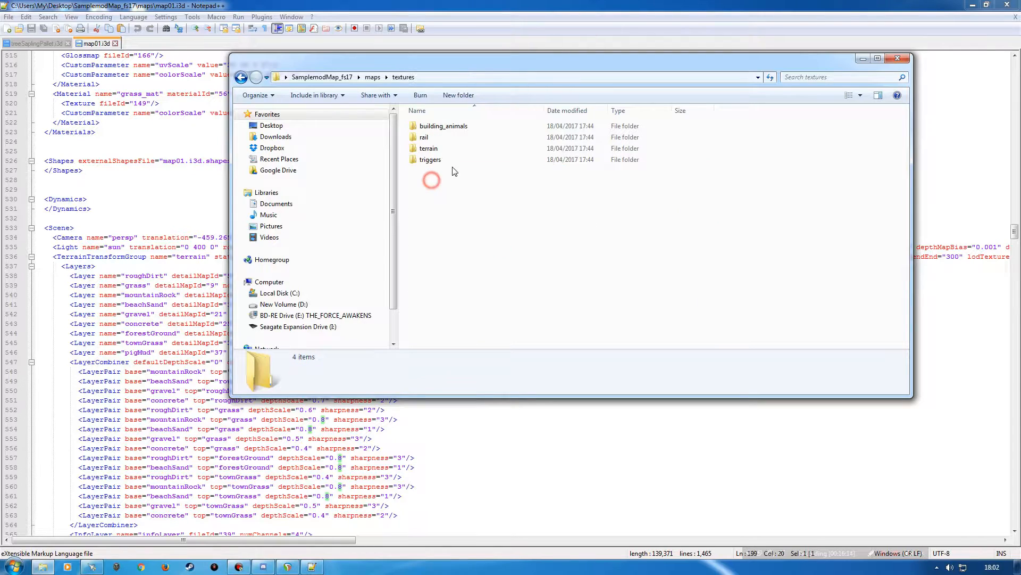
{"action": "key", "text": "BackSpace"}
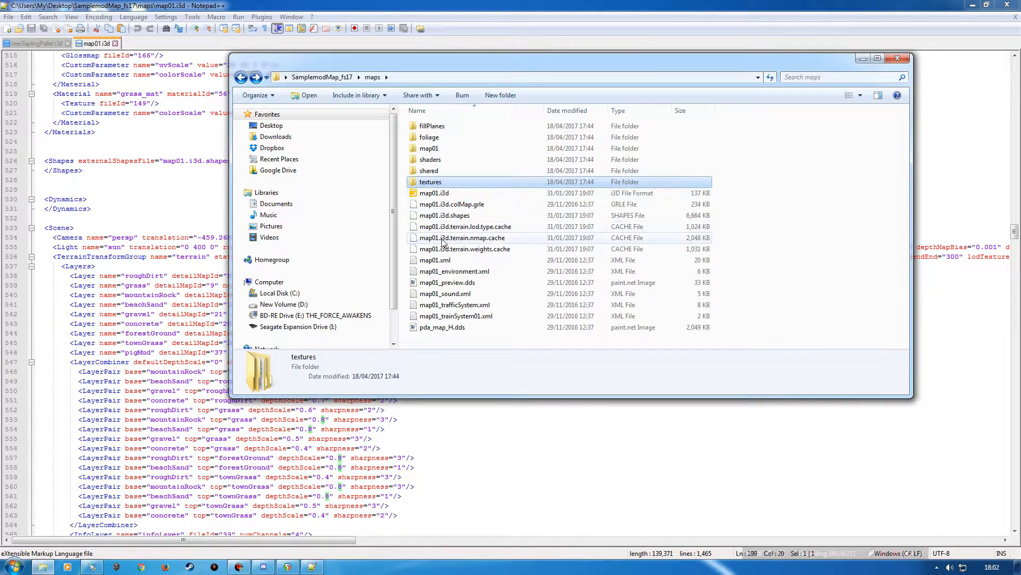
{"action": "double_click", "coordinate": [430, 182]}
{"action": "left_click", "coordinate": [429, 149]}
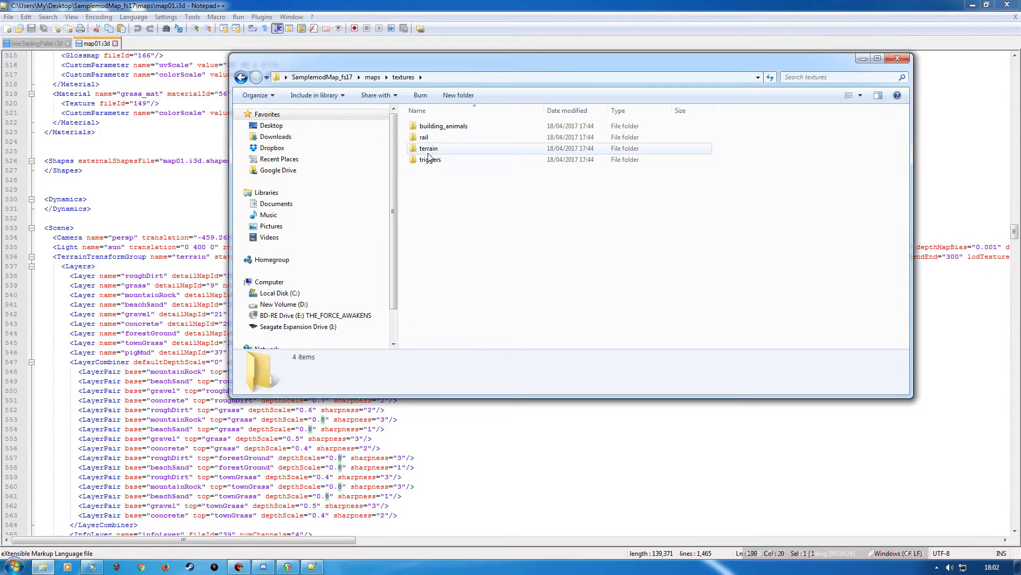
{"action": "double_click", "coordinate": [433, 150]}
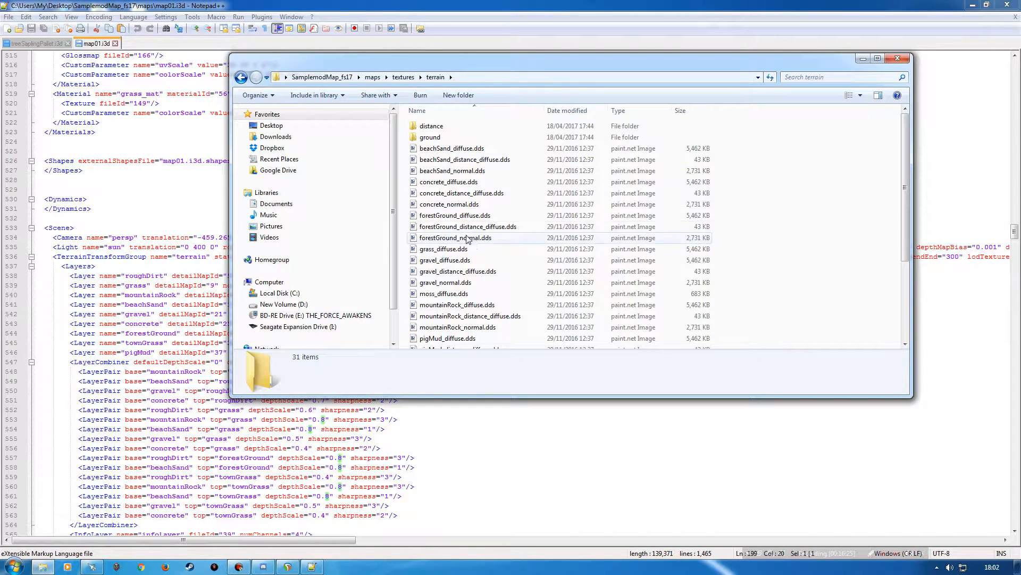
{"action": "left_click", "coordinate": [863, 58]}
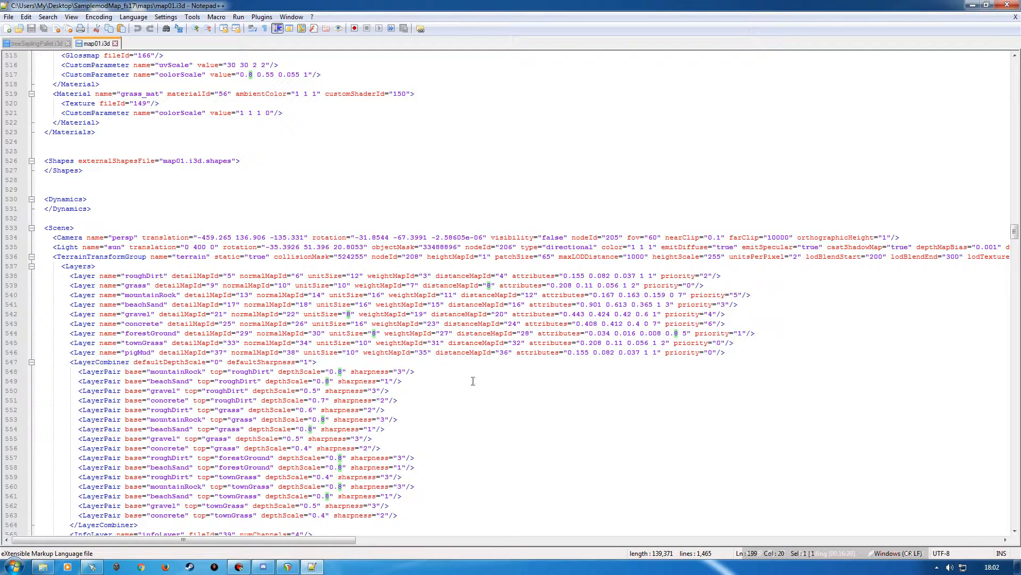
{"action": "left_click", "coordinate": [739, 355]}
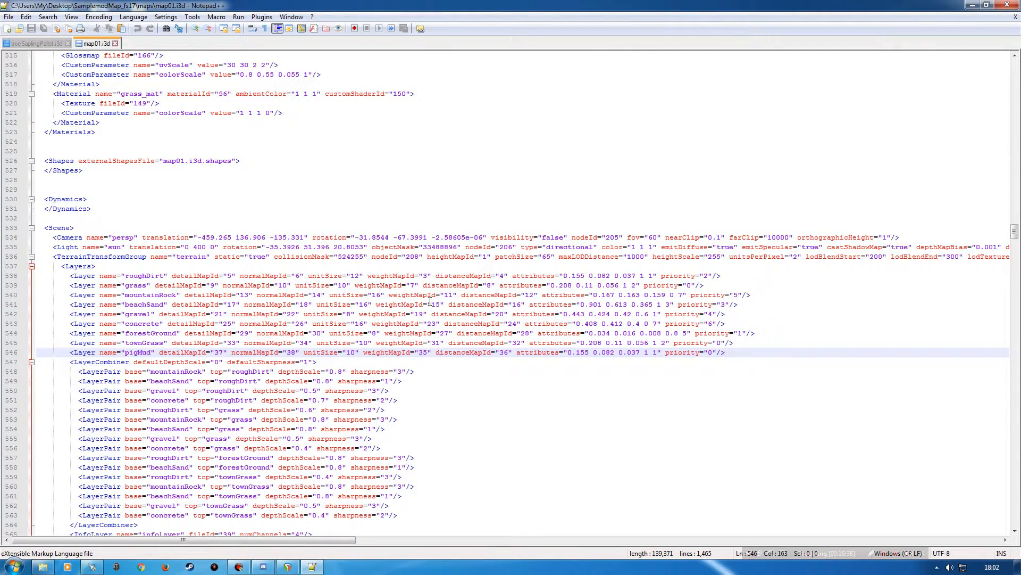
Bring back the sample map's terrain folder, close Notepad++, and reposition the folder window on the desktop.
{"action": "left_click", "coordinate": [43, 567]}
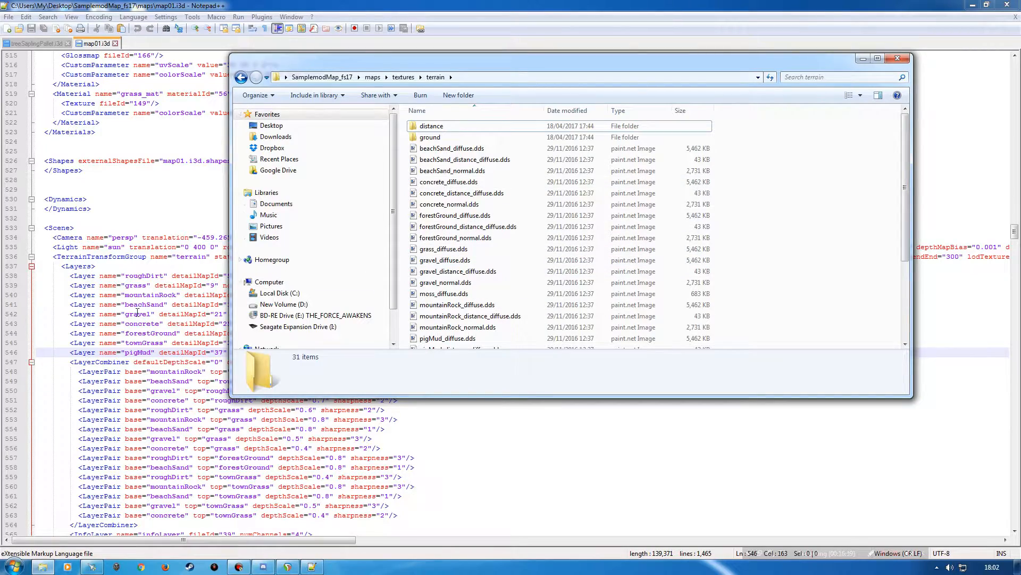
{"action": "left_click_drag", "start_coordinate": [481, 65], "coordinate": [483, 103]}
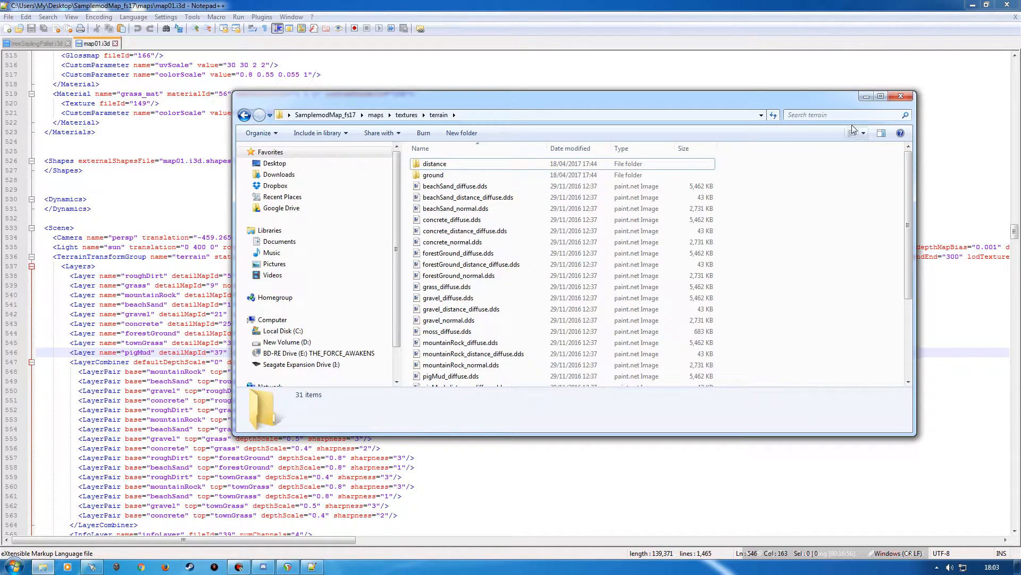
{"action": "left_click", "coordinate": [1013, 18]}
{"action": "left_click", "coordinate": [1013, 18]}
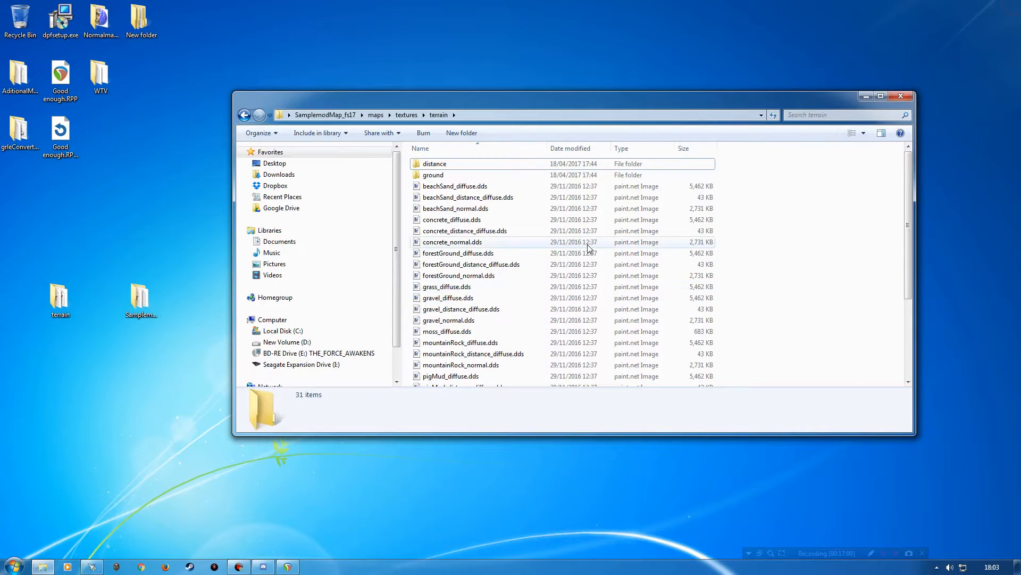
{"action": "left_click_drag", "start_coordinate": [523, 95], "coordinate": [580, 52]}
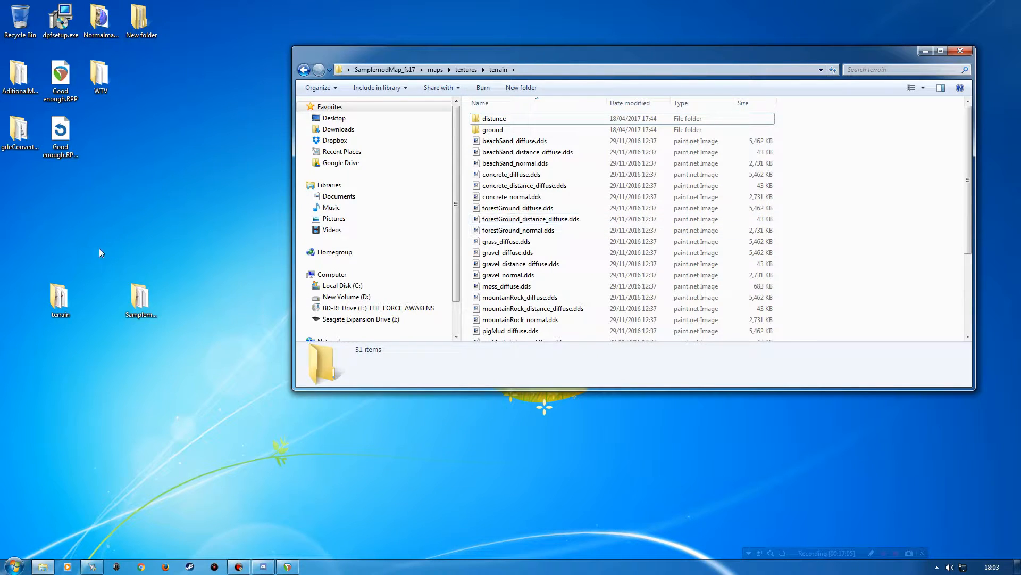
Open the terrain folder from the desktop and place its window below the sample map's terrain folder.
{"action": "double_click", "coordinate": [59, 300]}
{"action": "left_click_drag", "start_coordinate": [541, 74], "coordinate": [336, 111]}
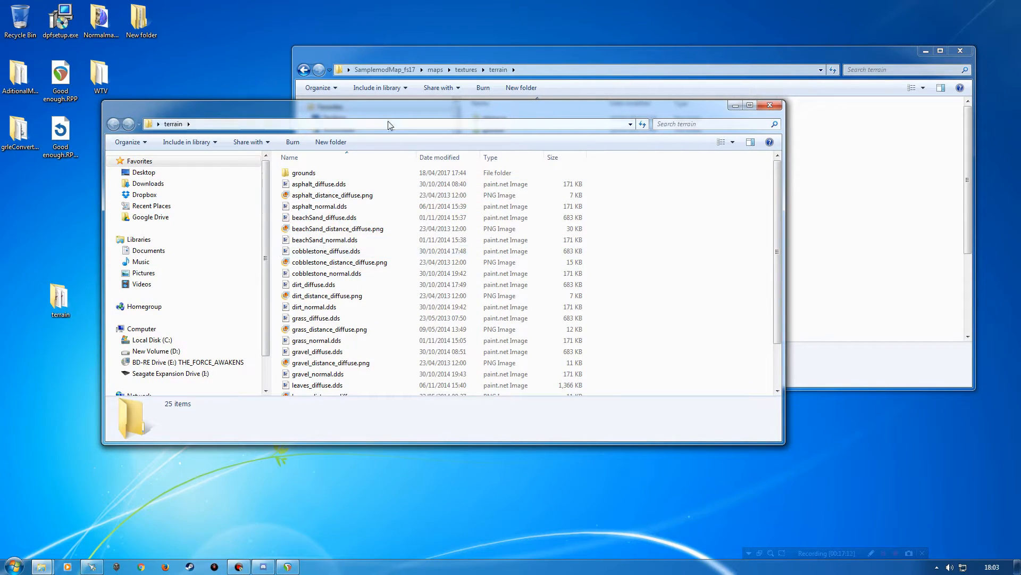
{"action": "left_click_drag", "start_coordinate": [388, 113], "coordinate": [470, 248]}
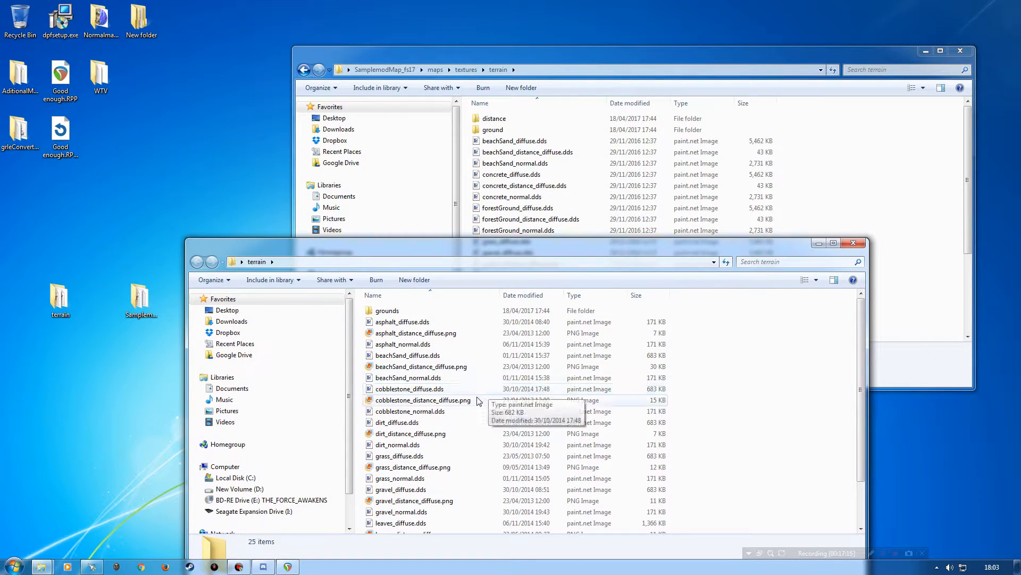
Compare the texture file lists of the two terrain folders, and select beachSand_distance_diffuse.png in the desktop one.
{"action": "left_click", "coordinate": [528, 56]}
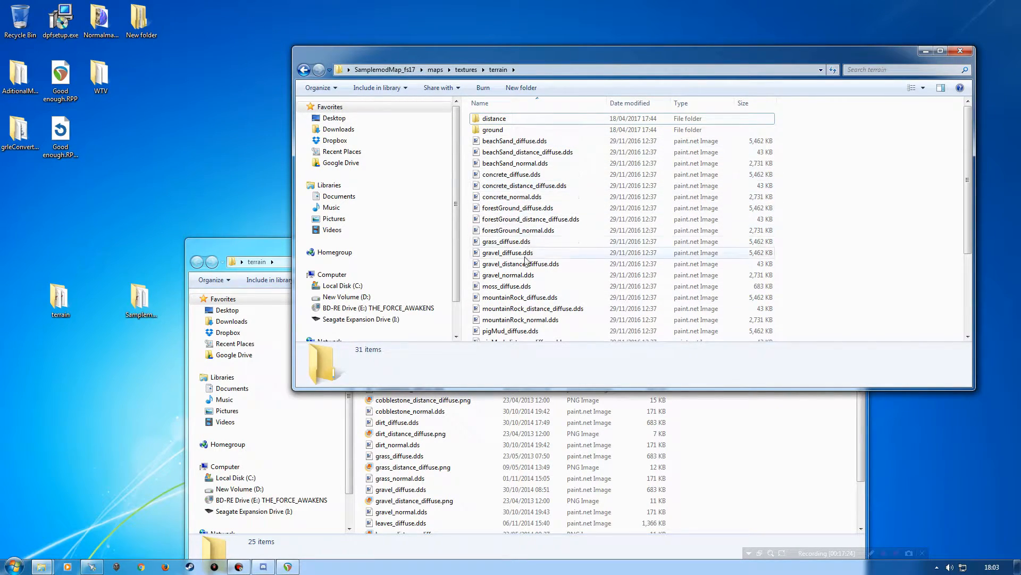
{"action": "scroll", "coordinate": [529, 263], "scroll_direction": "down", "scroll_amount": 4}
{"action": "left_click", "coordinate": [256, 249]}
{"action": "left_click_drag", "start_coordinate": [310, 248], "coordinate": [258, 96]}
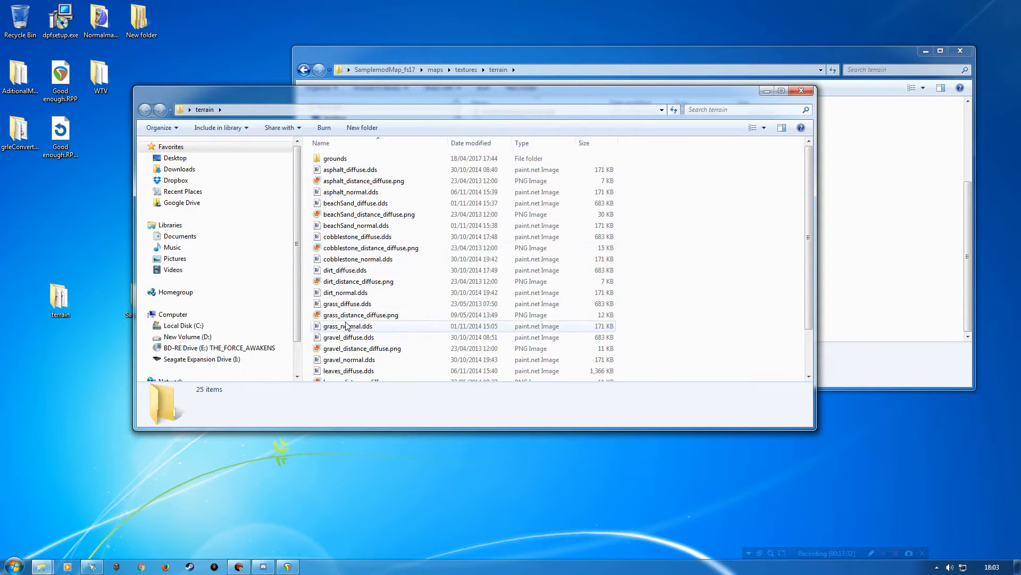
{"action": "left_click", "coordinate": [343, 216]}
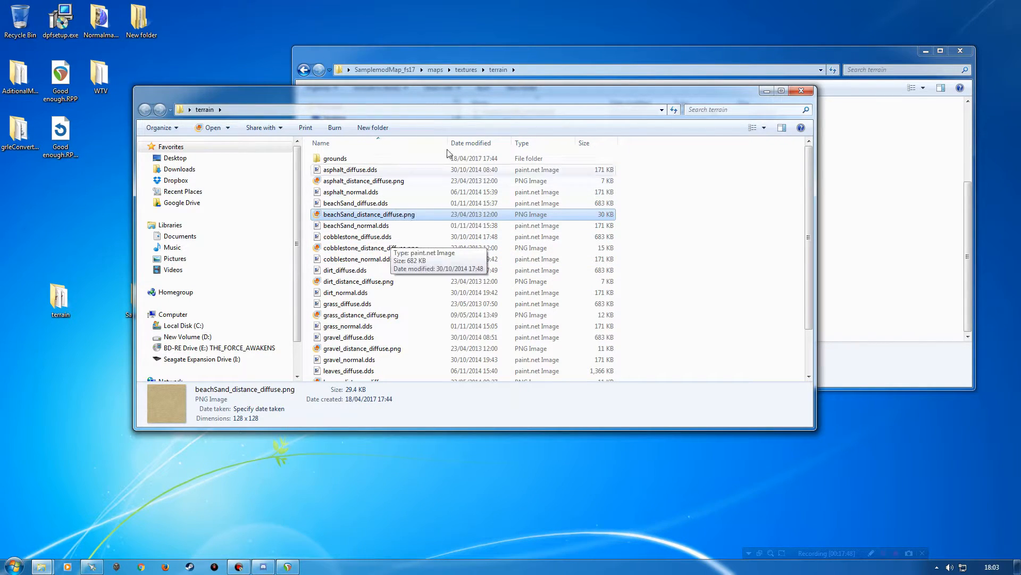
View asphalt_diffuse.dds from the desktop terrain folder and concrete_diffuse.dds from the sample map in paint.net, closing each after viewing.
{"action": "double_click", "coordinate": [350, 170]}
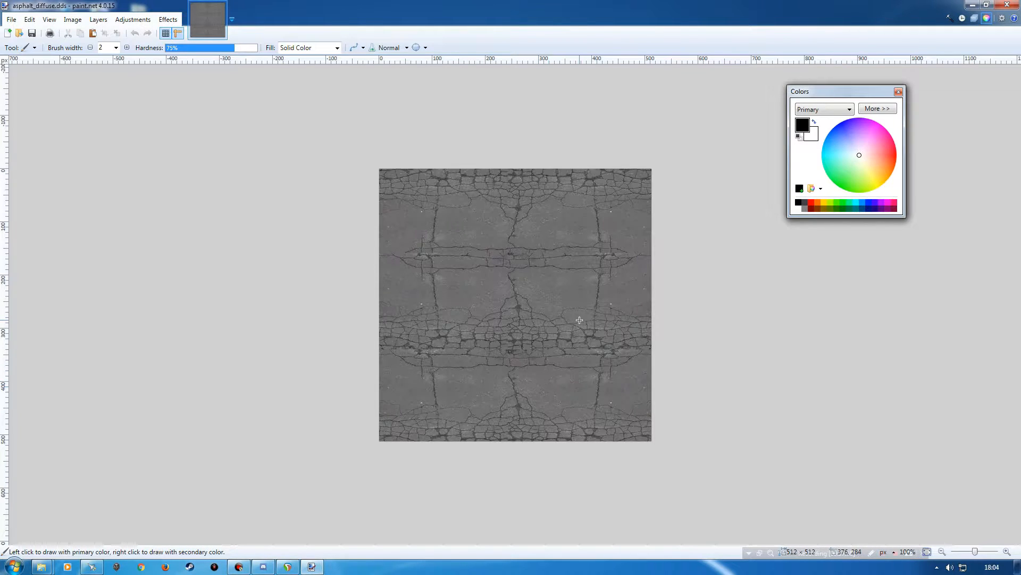
{"action": "left_click", "coordinate": [1002, 5]}
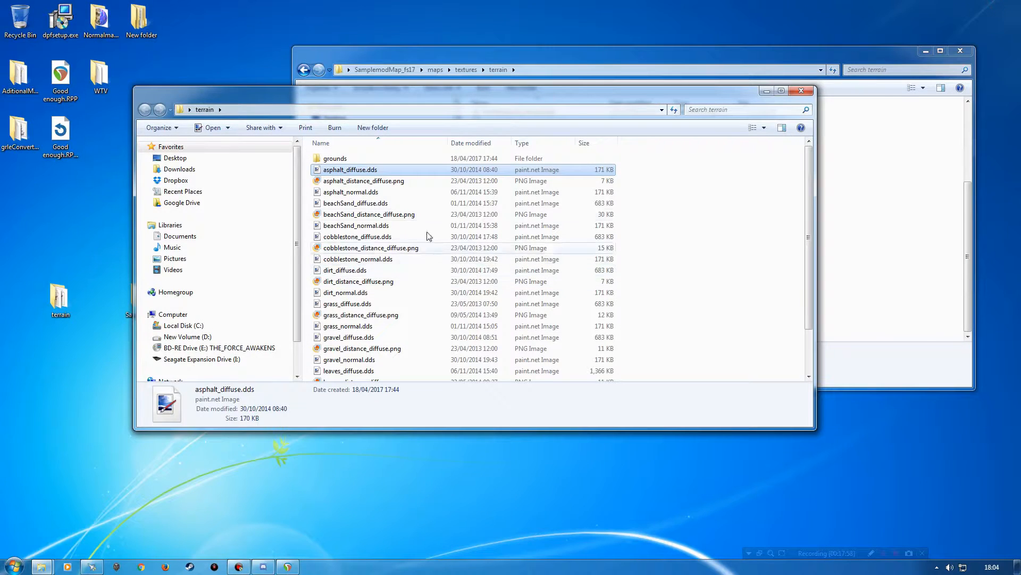
{"action": "left_click", "coordinate": [486, 53]}
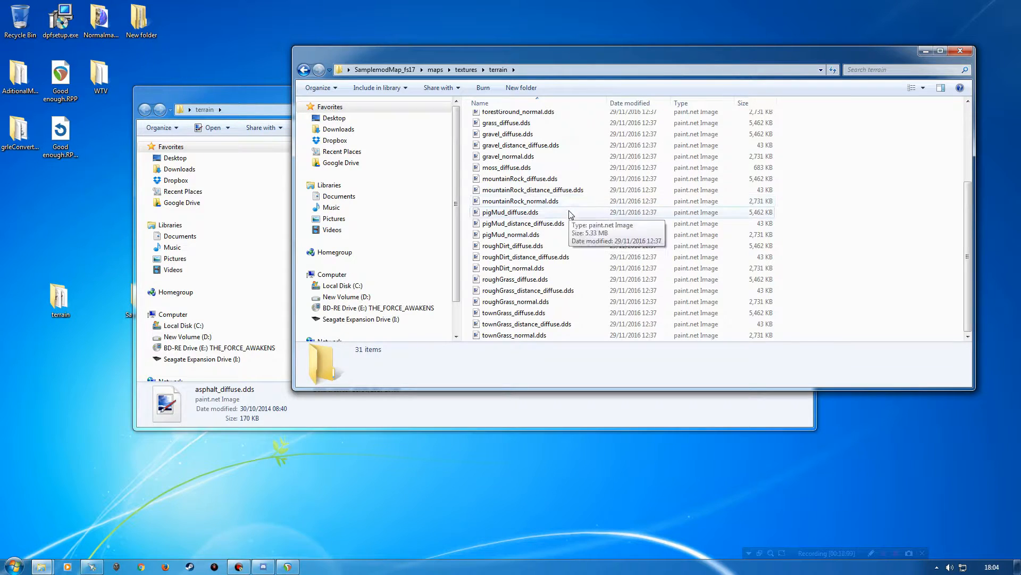
{"action": "scroll", "coordinate": [572, 228], "scroll_direction": "up", "scroll_amount": 4}
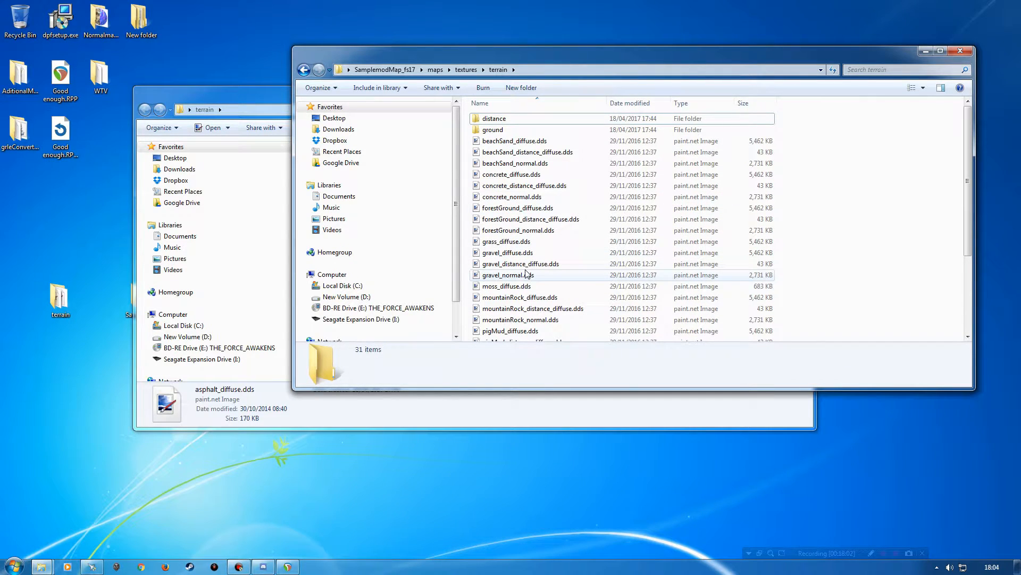
{"action": "double_click", "coordinate": [499, 174]}
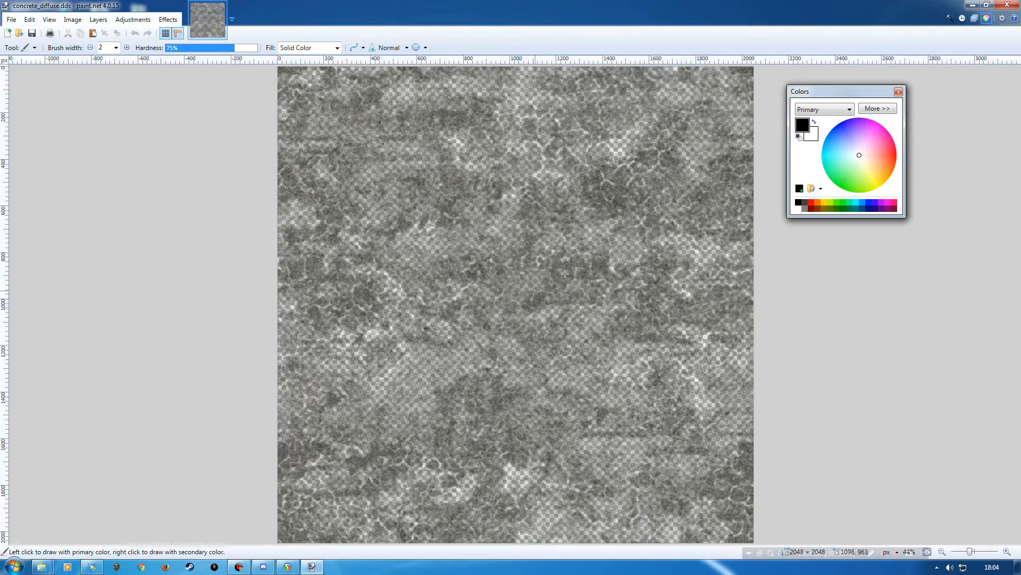
{"action": "left_click", "coordinate": [1008, 5]}
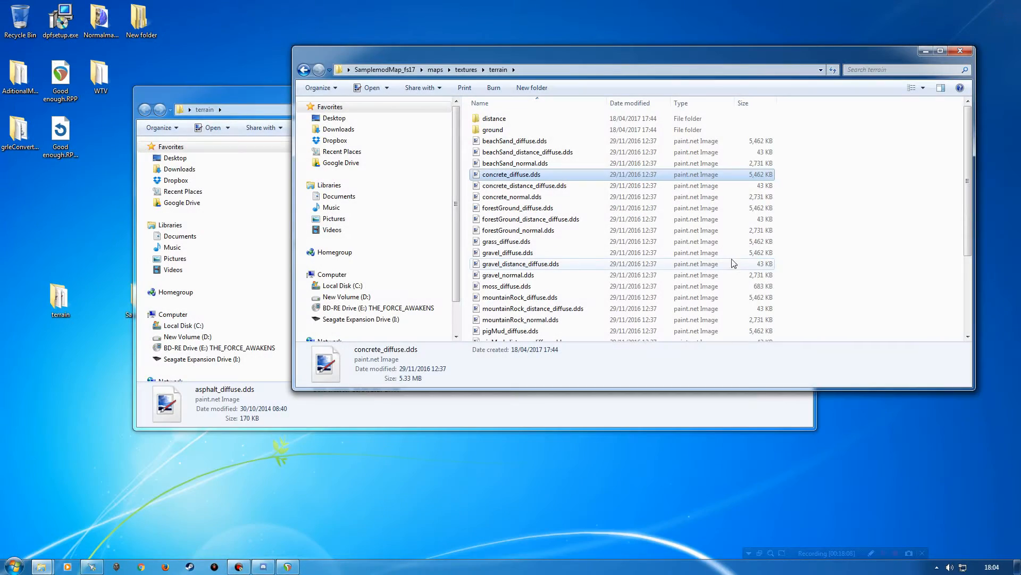
Open beachSand_diffuse.dds from the desktop terrain folder and the sample map's beachSand_diffuse.dds together in paint.net.
{"action": "left_click", "coordinate": [288, 101]}
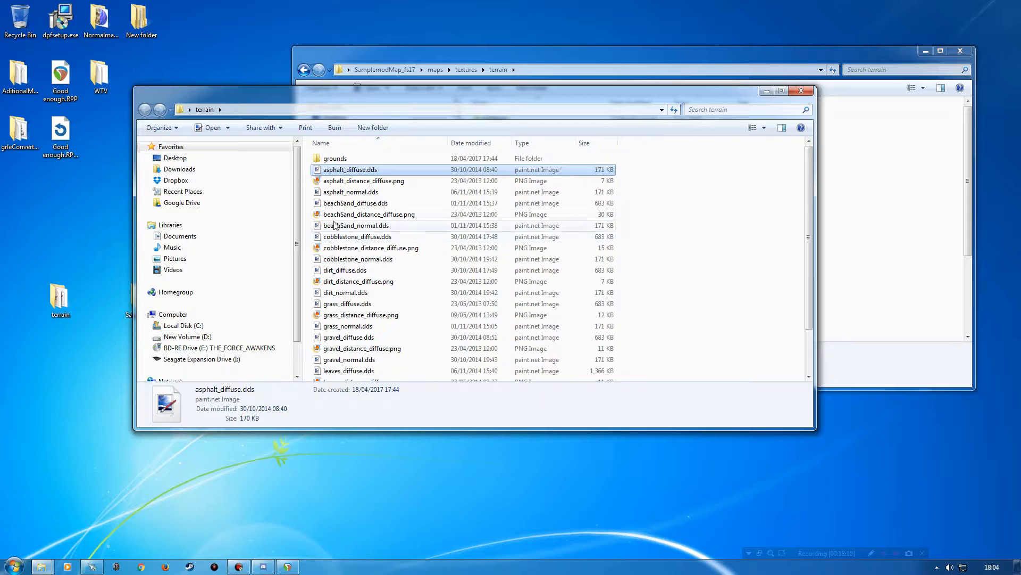
{"action": "double_click", "coordinate": [336, 203]}
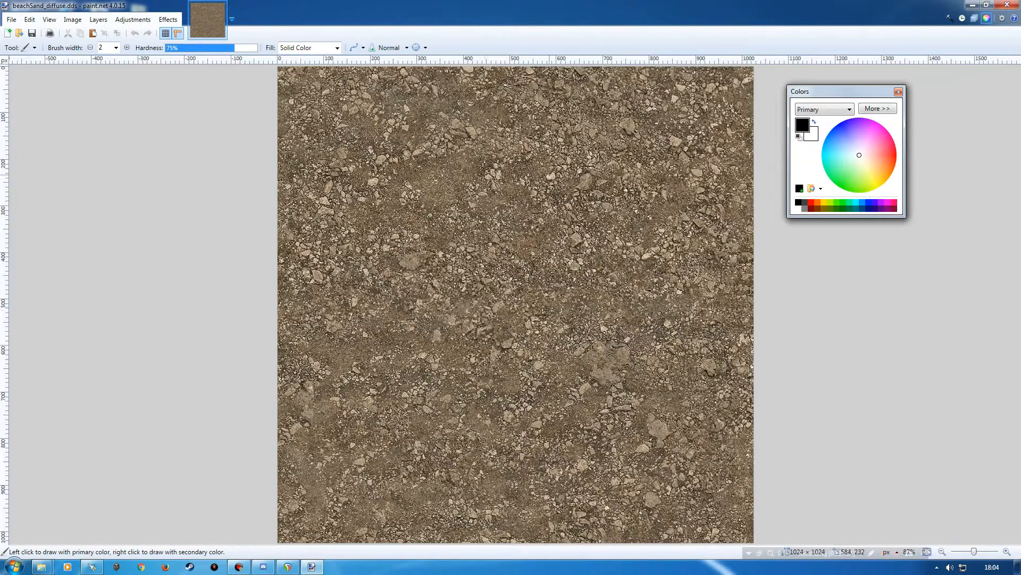
{"action": "left_click", "coordinate": [973, 5]}
{"action": "left_click", "coordinate": [823, 41]}
{"action": "left_click", "coordinate": [606, 58]}
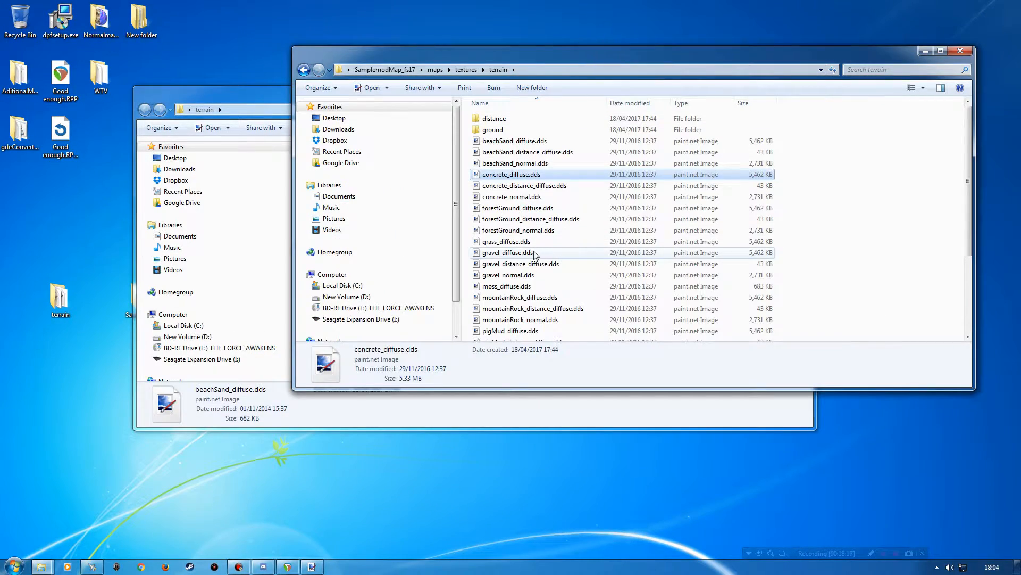
{"action": "double_click", "coordinate": [513, 141]}
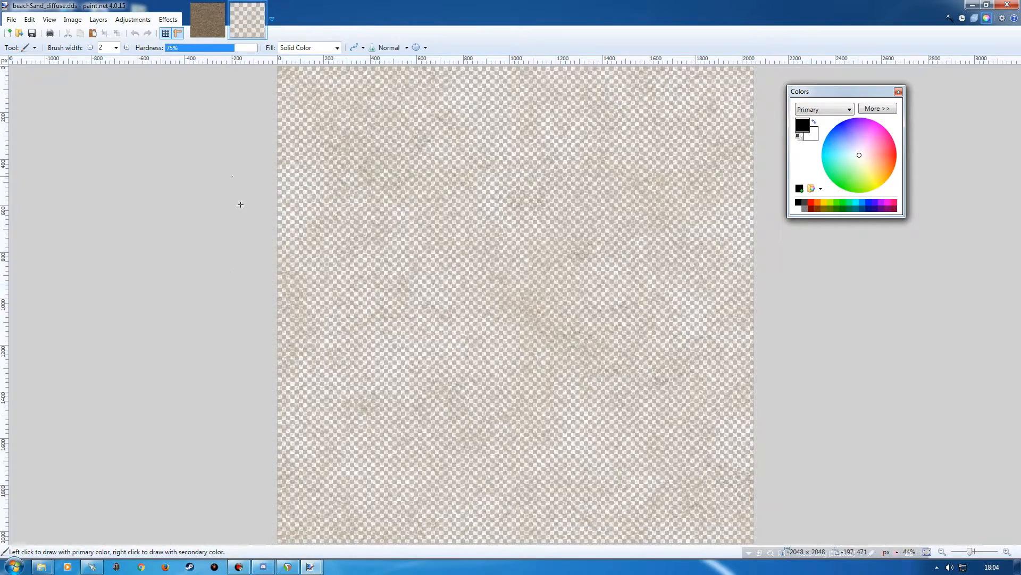
Switch between the two open beachSand_diffuse.dds images to compare their transparency and size.
{"action": "left_click", "coordinate": [208, 22]}
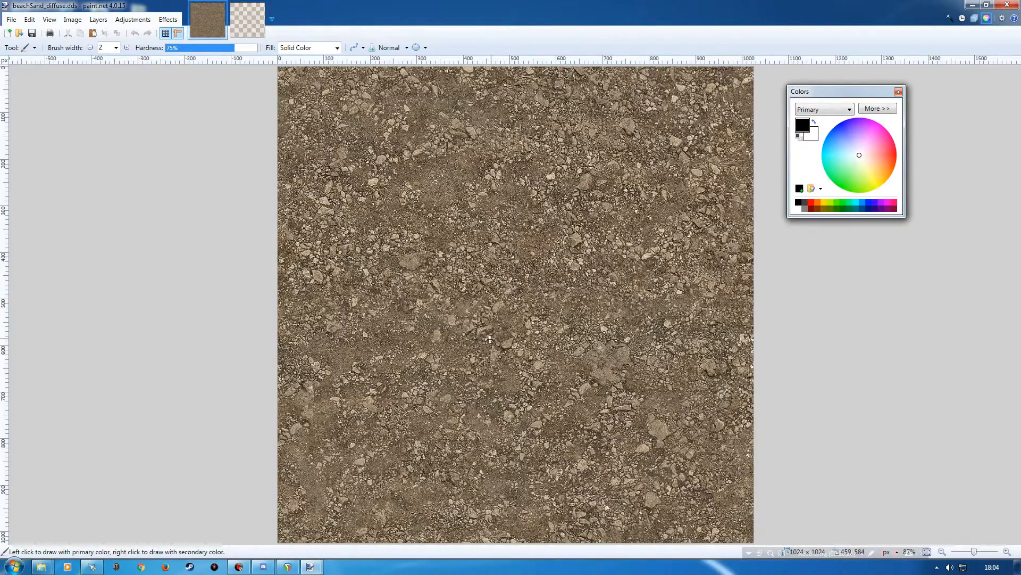
{"action": "left_click", "coordinate": [244, 32]}
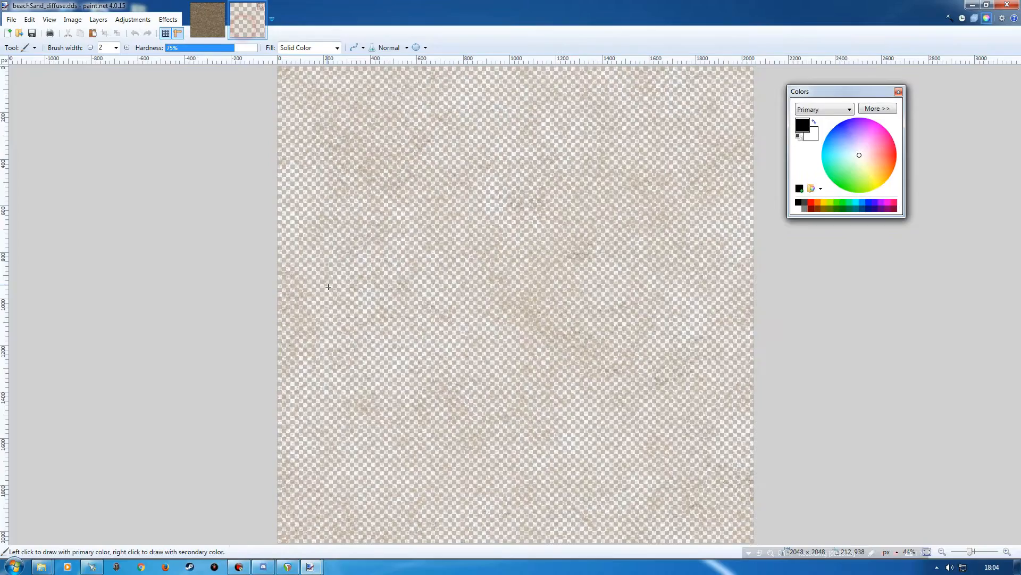
{"action": "left_click", "coordinate": [207, 22]}
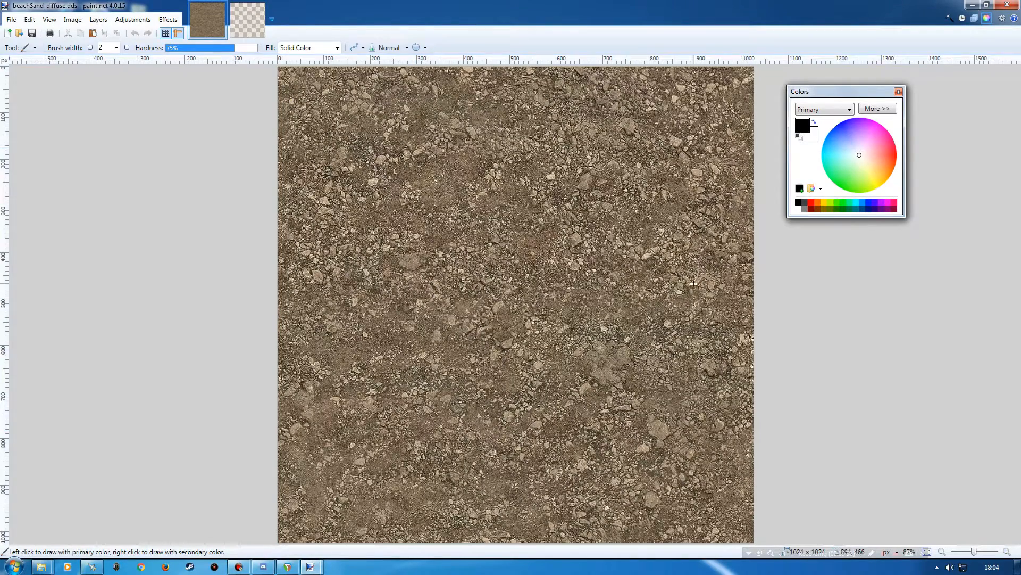
Recheck the sample map's beachSand_diffuse.dds against the desktop version, and minimize paint.net.
{"action": "left_click", "coordinate": [254, 27]}
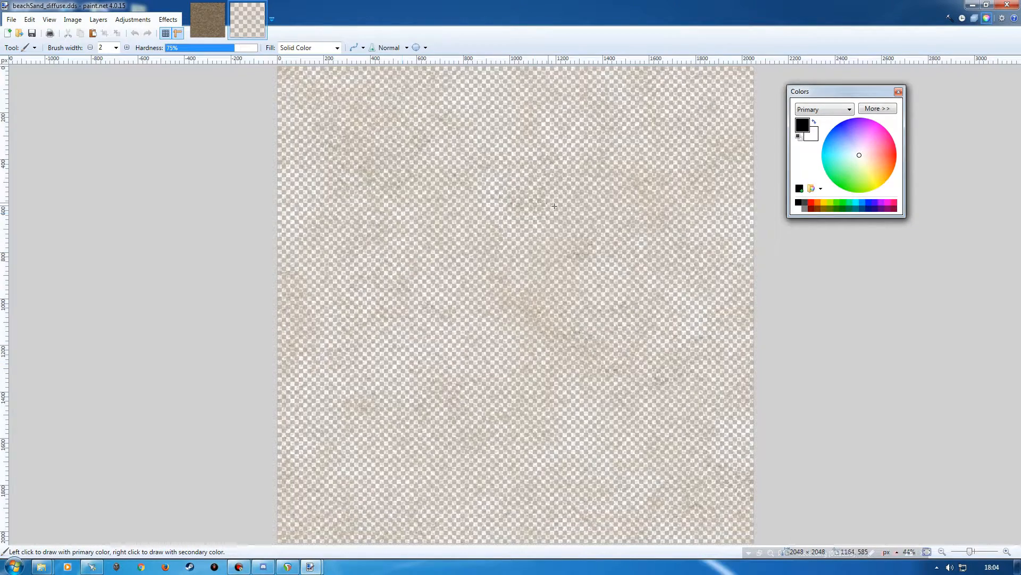
{"action": "left_click", "coordinate": [201, 15]}
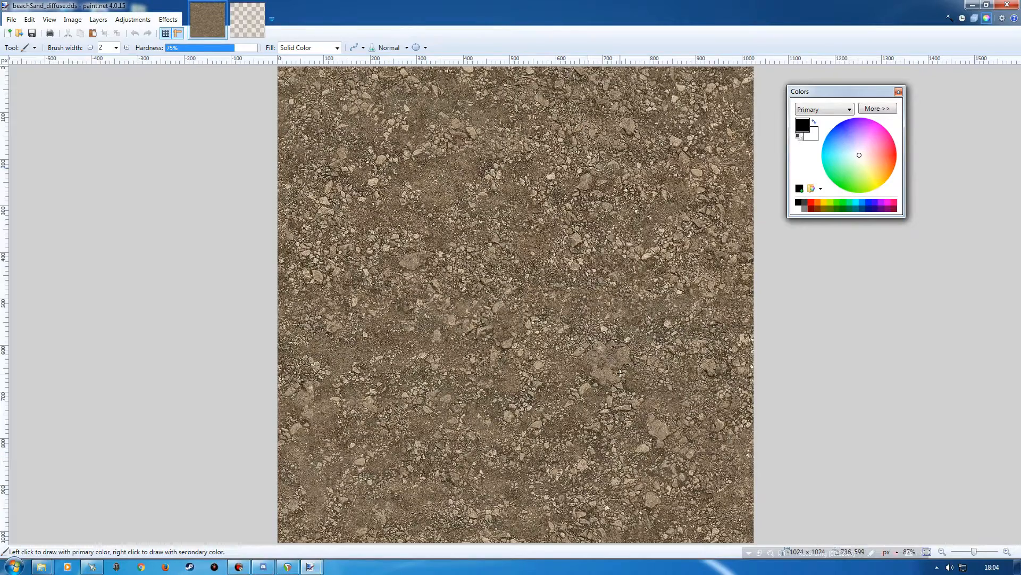
{"action": "left_click", "coordinate": [972, 5]}
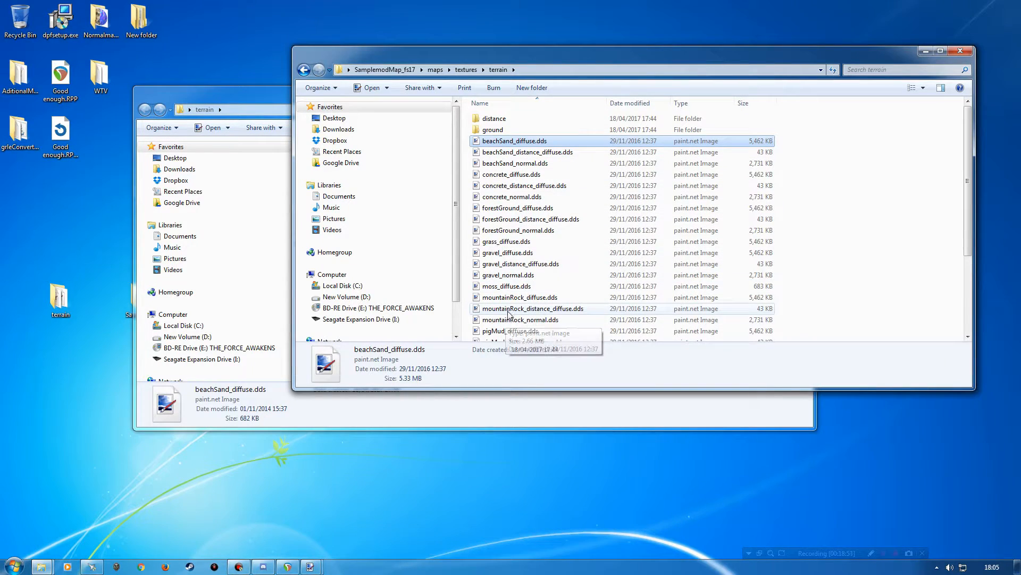
View cobblestone_diffuse.dds and dirt_diffuse.dds from the desktop terrain folder in paint.net, minimizing it after each.
{"action": "left_click", "coordinate": [244, 93]}
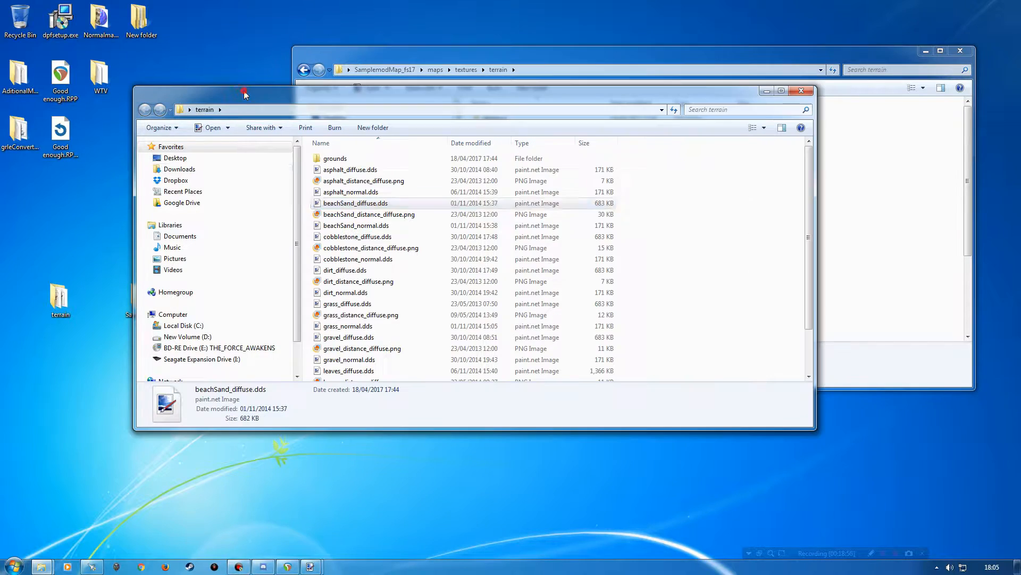
{"action": "double_click", "coordinate": [343, 237]}
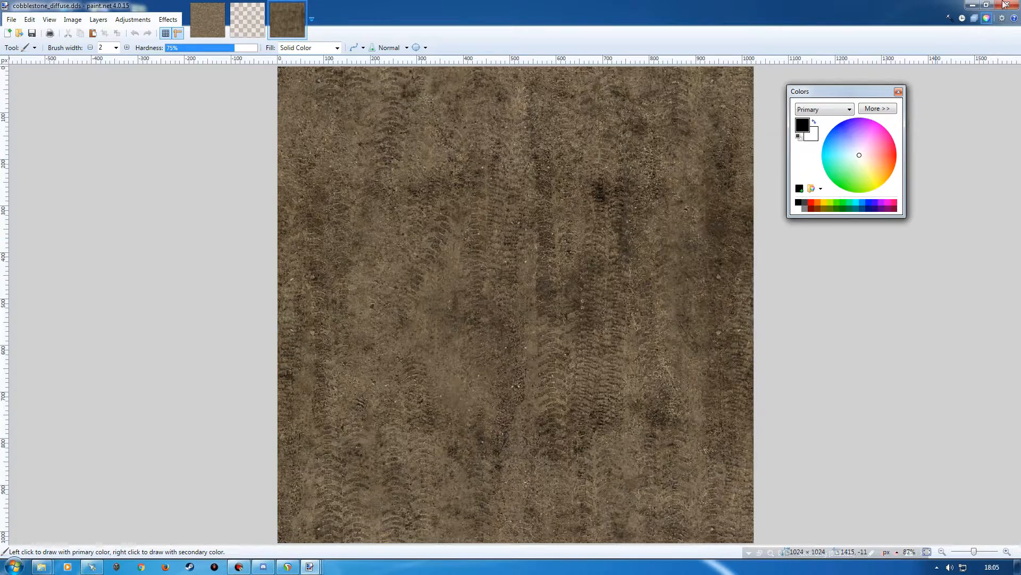
{"action": "left_click", "coordinate": [973, 5]}
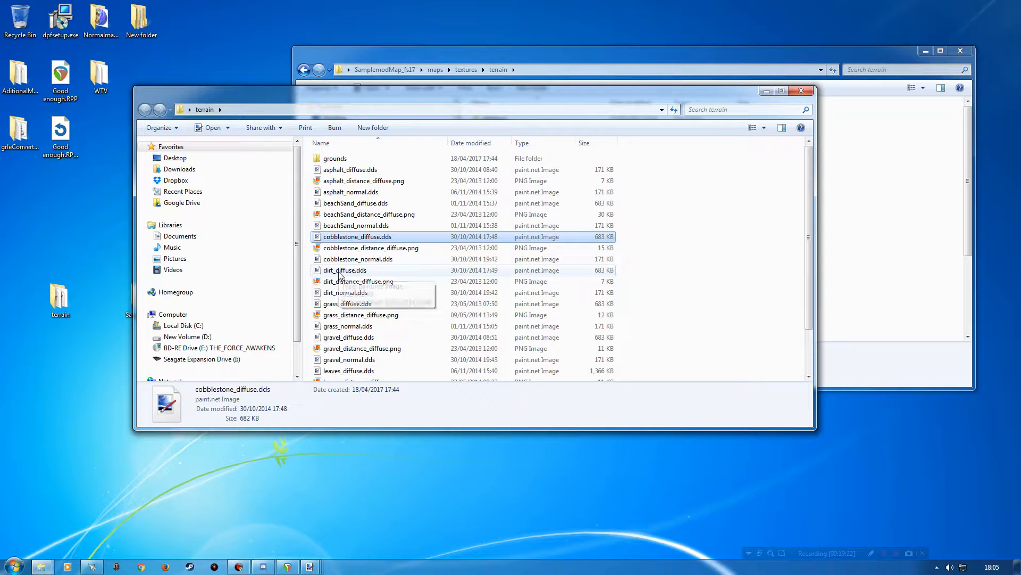
{"action": "double_click", "coordinate": [340, 271]}
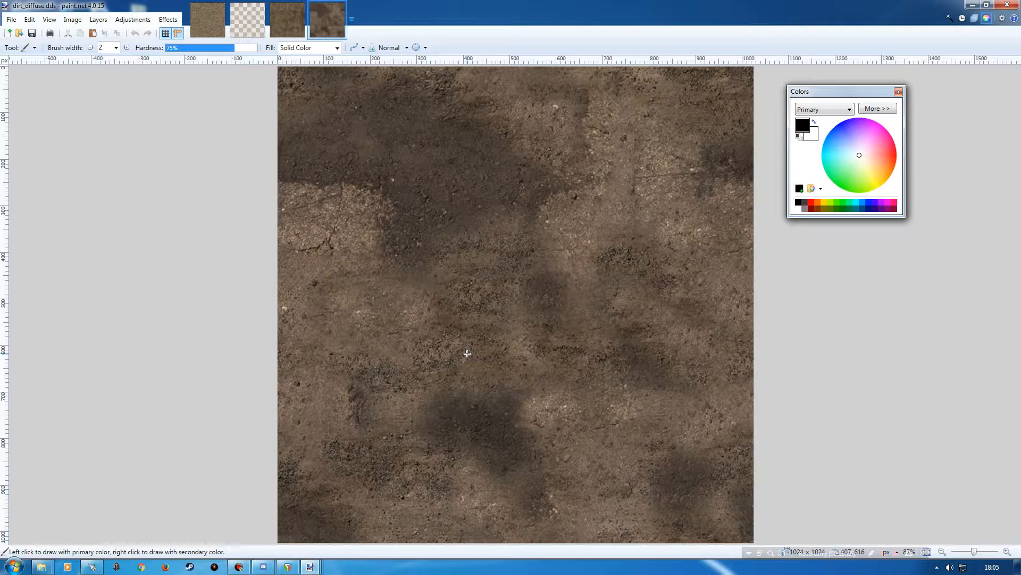
{"action": "left_click", "coordinate": [973, 4]}
Open the sample map's roughDirt_diffuse.dds in paint.net and compare it with the desktop folder's dirt_diffuse.dds.
{"action": "left_click", "coordinate": [734, 92]}
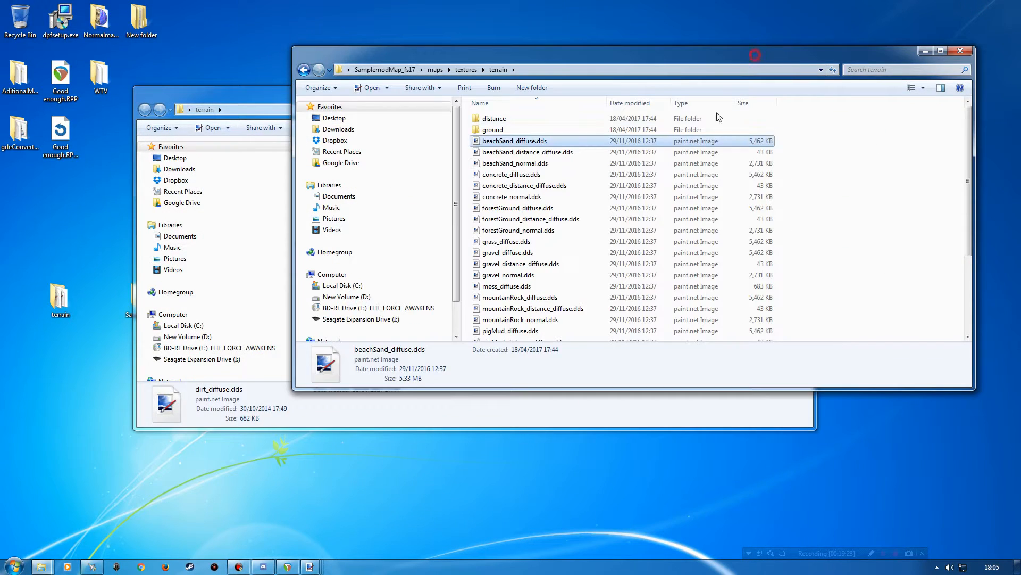
{"action": "scroll", "coordinate": [550, 259], "scroll_direction": "down", "scroll_amount": 4}
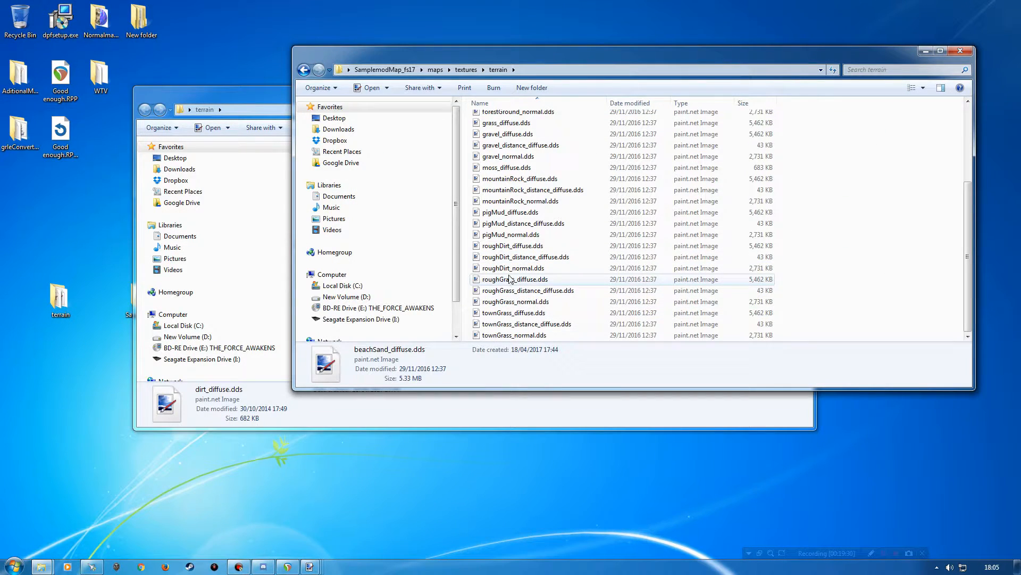
{"action": "double_click", "coordinate": [512, 245]}
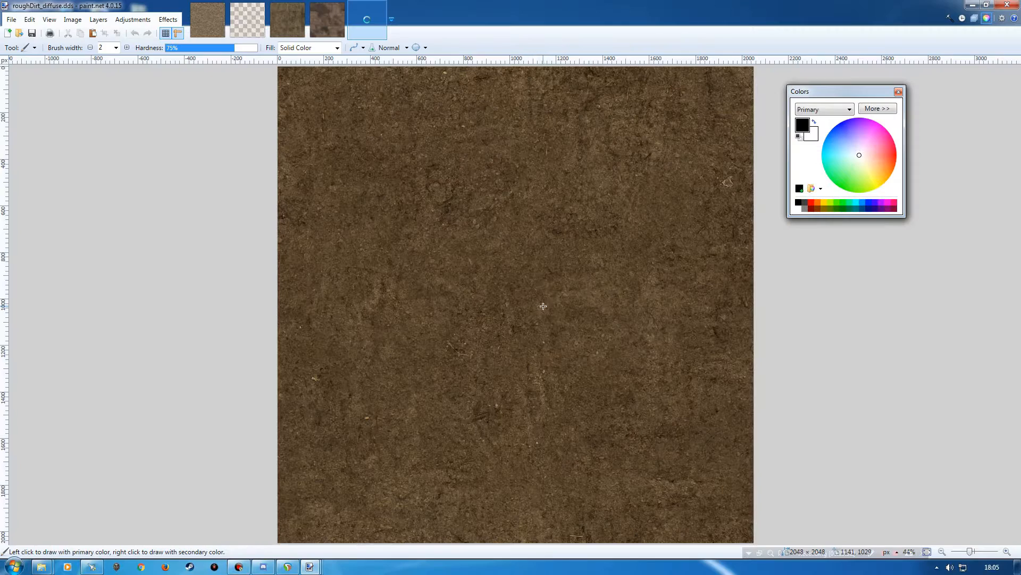
{"action": "left_click", "coordinate": [327, 27]}
{"action": "left_click", "coordinate": [361, 27]}
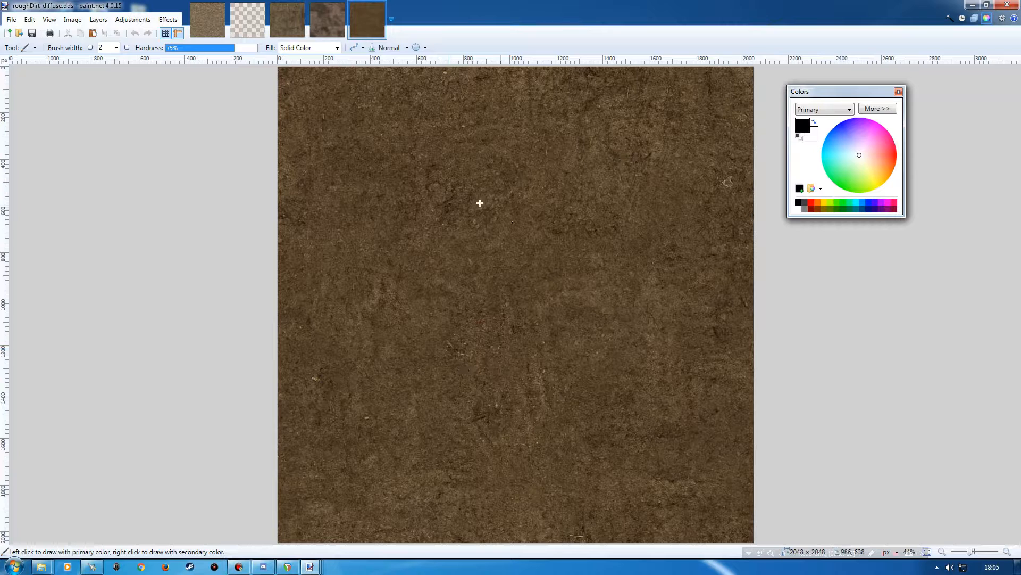
{"action": "left_click", "coordinate": [323, 21]}
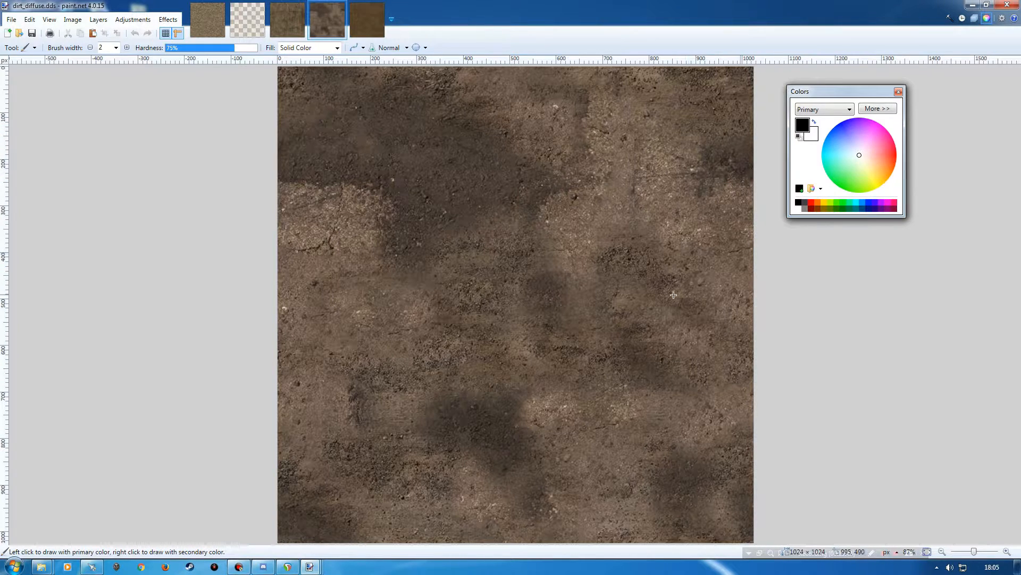
{"action": "left_click", "coordinate": [368, 20]}
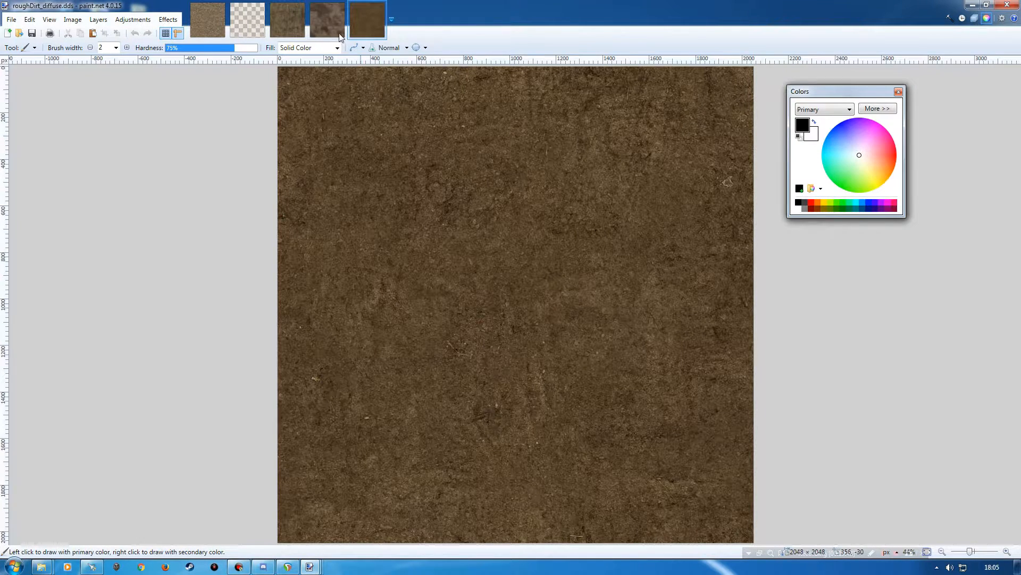
{"action": "left_click", "coordinate": [328, 21]}
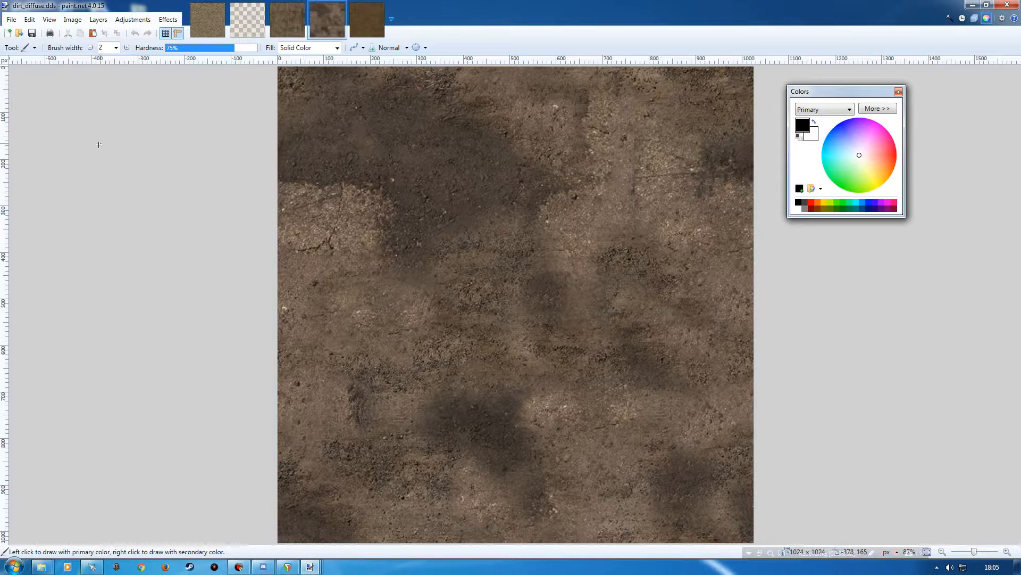
{"action": "left_click", "coordinate": [134, 19]}
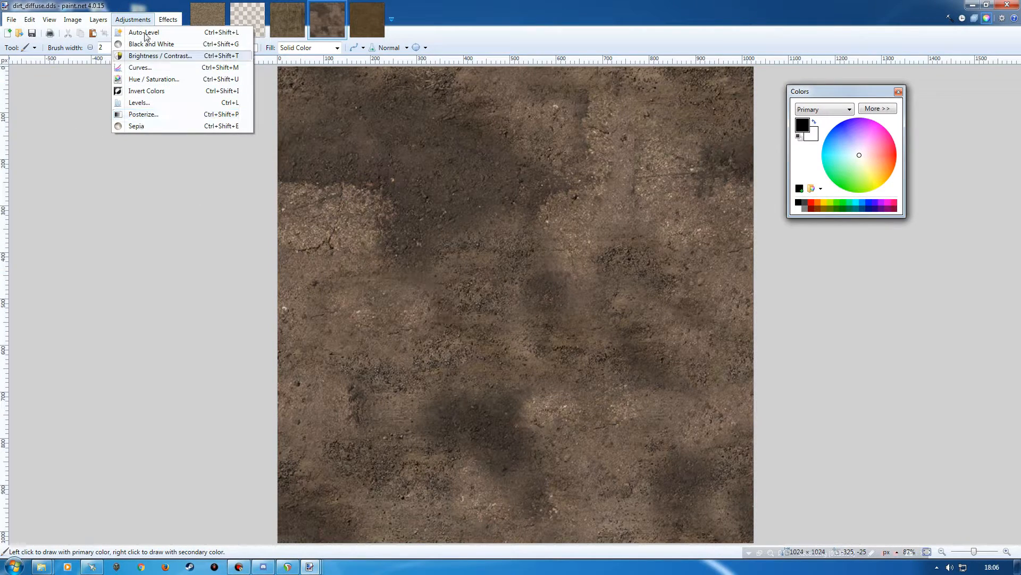
{"action": "left_click", "coordinate": [140, 18]}
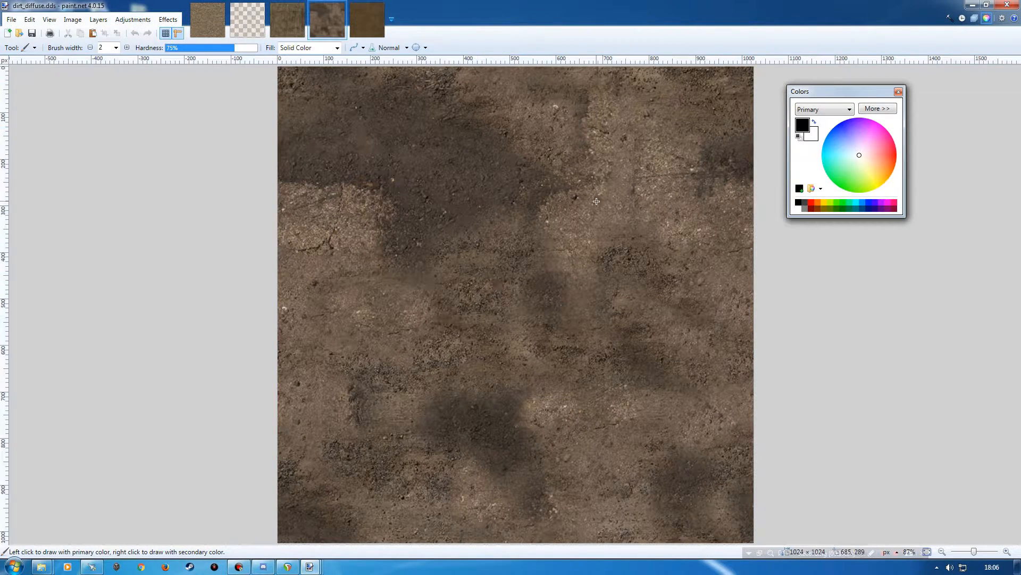
{"action": "left_click", "coordinate": [973, 5]}
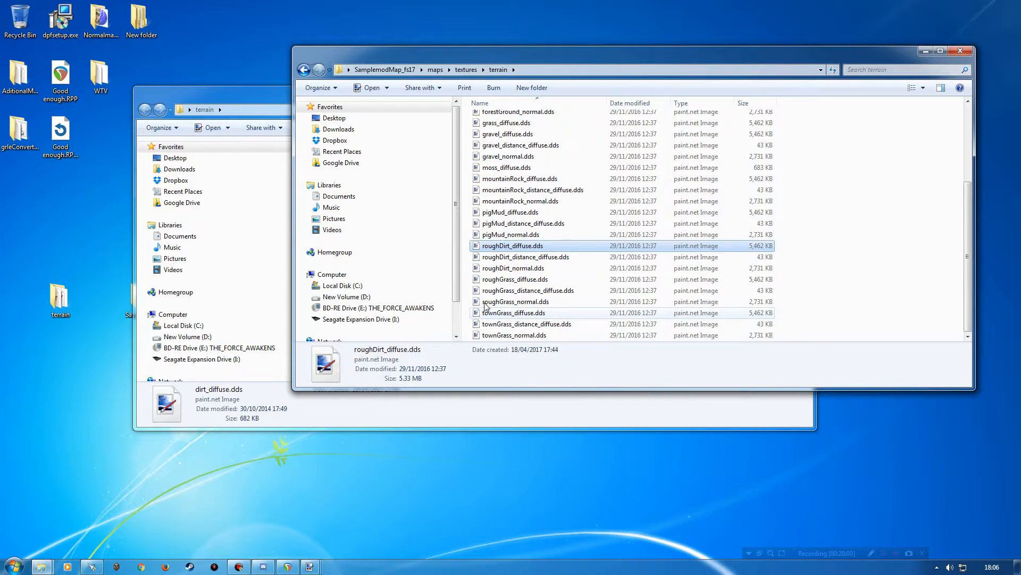
View gravel_diffuse.dds from the desktop terrain folder in paint.net, and minimize it.
{"action": "left_click", "coordinate": [231, 102]}
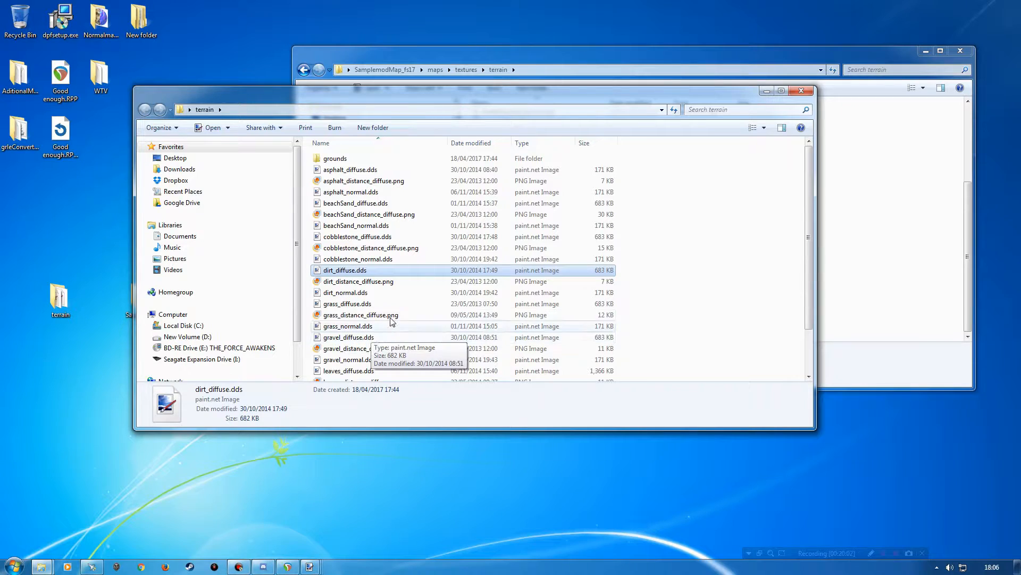
{"action": "scroll", "coordinate": [391, 321], "scroll_direction": "down", "scroll_amount": 2}
{"action": "double_click", "coordinate": [346, 285]}
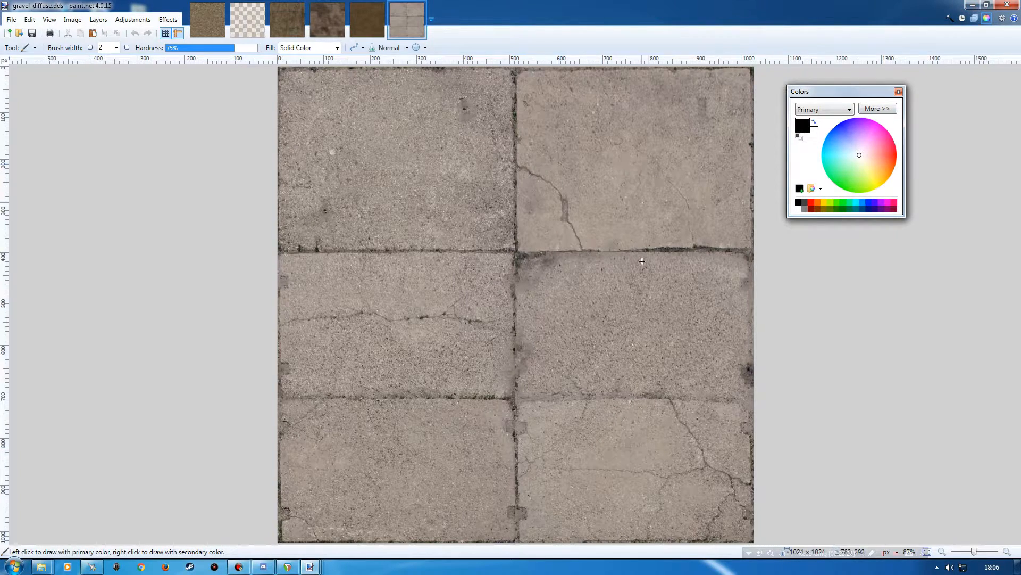
{"action": "left_click", "coordinate": [972, 5]}
Open the sample map's gravel_diffuse.dds in paint.net and compare it with the desktop folder's gravel texture.
{"action": "left_click", "coordinate": [710, 81]}
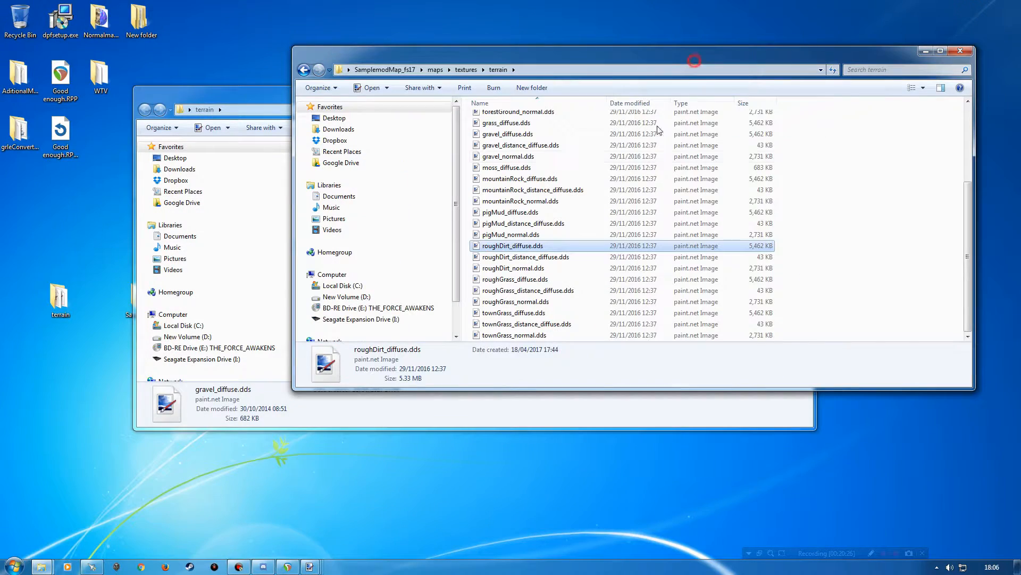
{"action": "scroll", "coordinate": [547, 276], "scroll_direction": "up", "scroll_amount": 4}
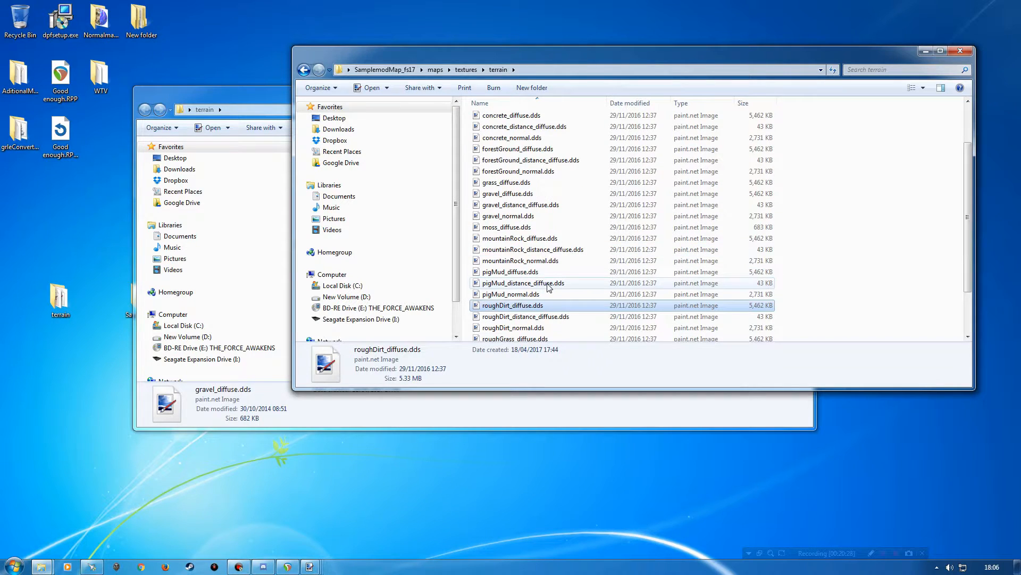
{"action": "scroll", "coordinate": [549, 287], "scroll_direction": "down", "scroll_amount": 4}
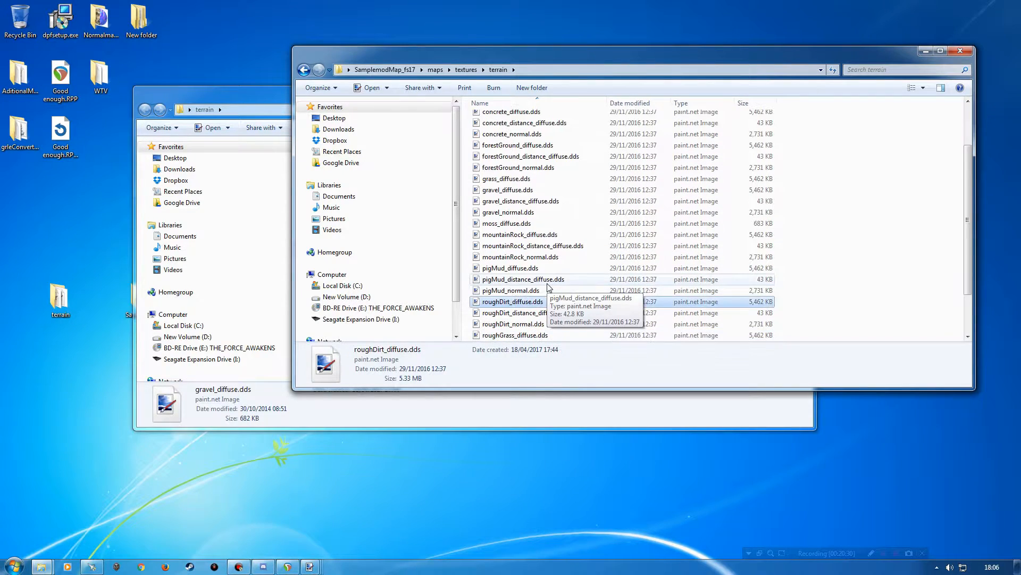
{"action": "scroll", "coordinate": [548, 286], "scroll_direction": "up", "scroll_amount": 3}
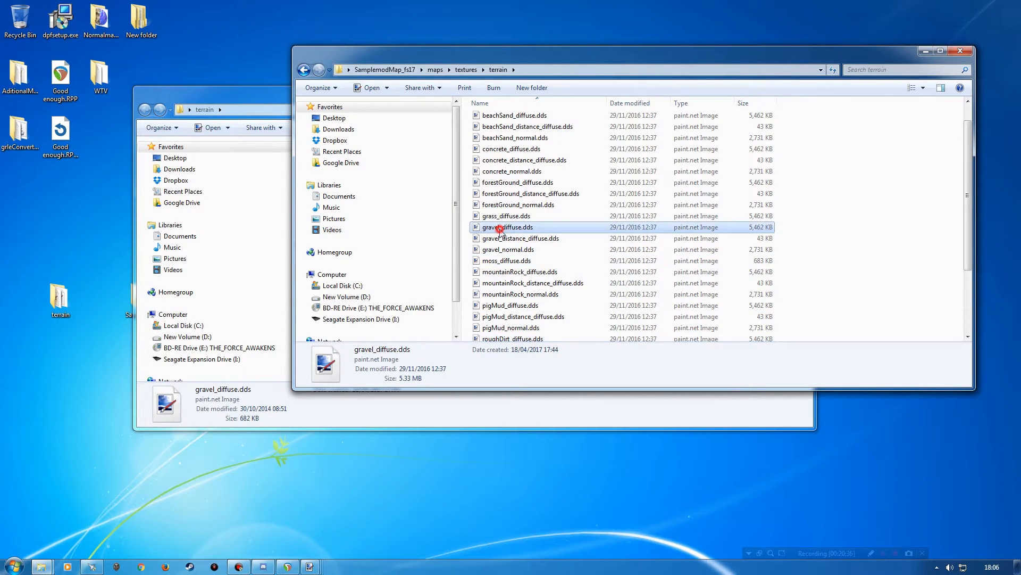
{"action": "double_click", "coordinate": [500, 227]}
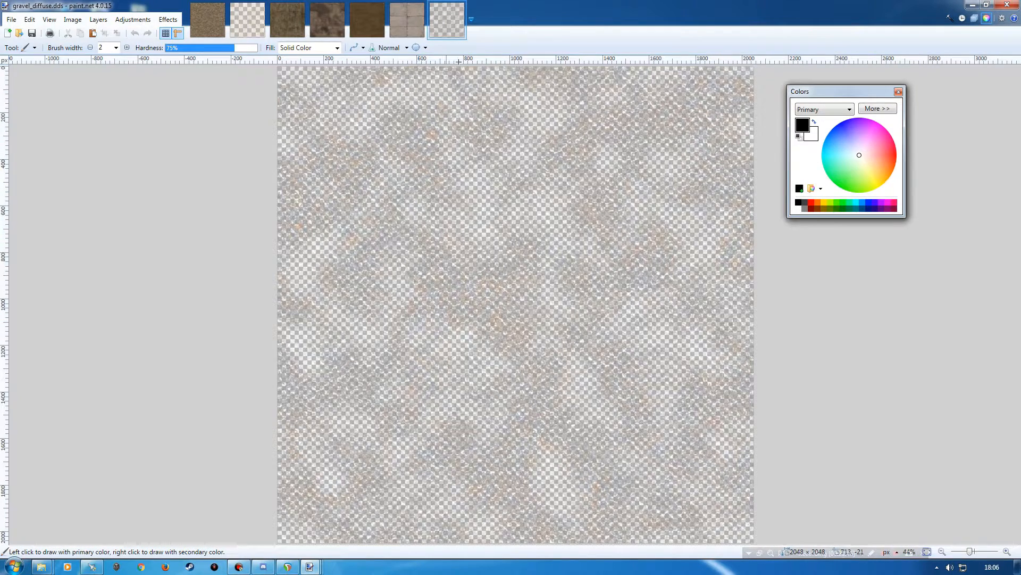
{"action": "left_click", "coordinate": [416, 25]}
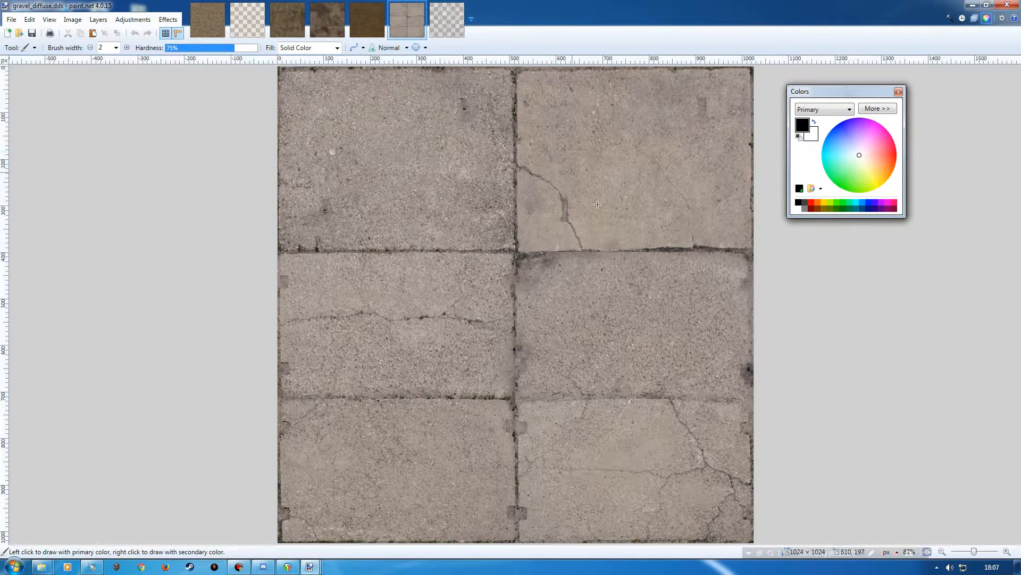
Close paint.net and move the two terrain folder windows apart to show both file lists.
{"action": "left_click", "coordinate": [1007, 5]}
{"action": "left_click_drag", "start_coordinate": [522, 51], "coordinate": [556, 15]}
{"action": "left_click_drag", "start_coordinate": [293, 93], "coordinate": [314, 149]}
{"action": "left_click_drag", "start_coordinate": [538, 145], "coordinate": [537, 223]}
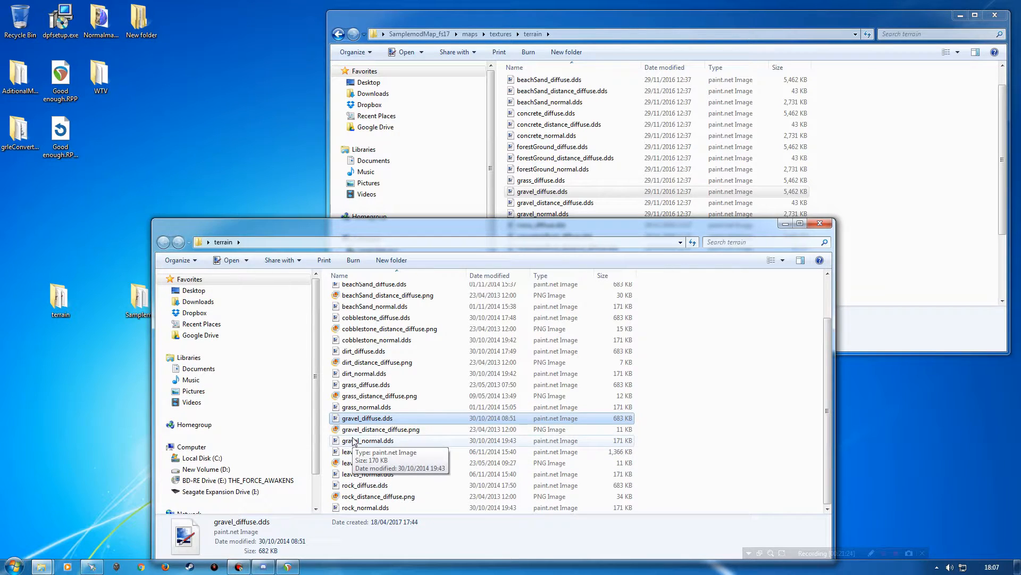
Look through the desktop terrain folder's textures and select grass_diffuse.dds.
{"action": "scroll", "coordinate": [371, 441], "scroll_direction": "up", "scroll_amount": 2}
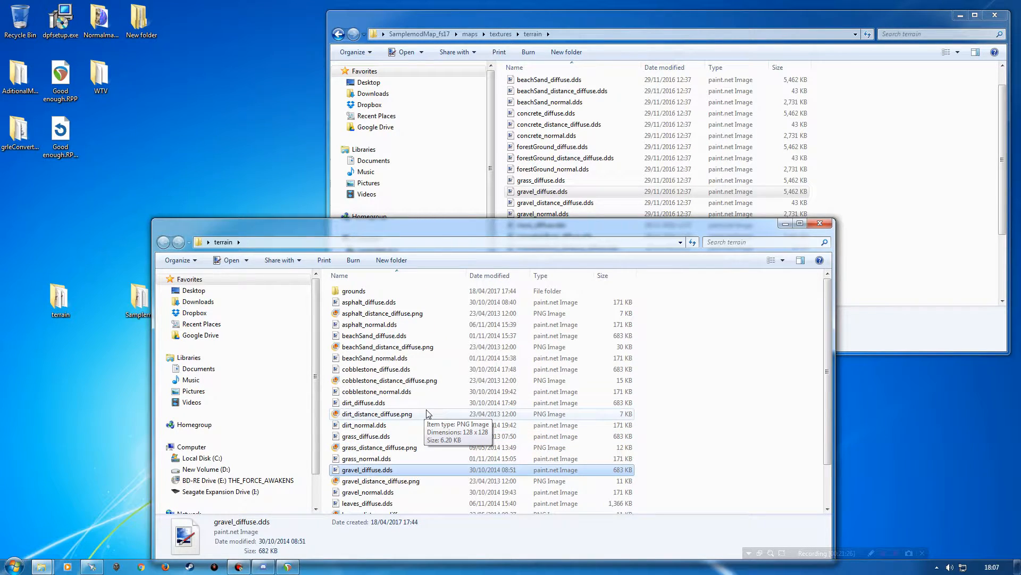
{"action": "scroll", "coordinate": [426, 408], "scroll_direction": "down", "scroll_amount": 2}
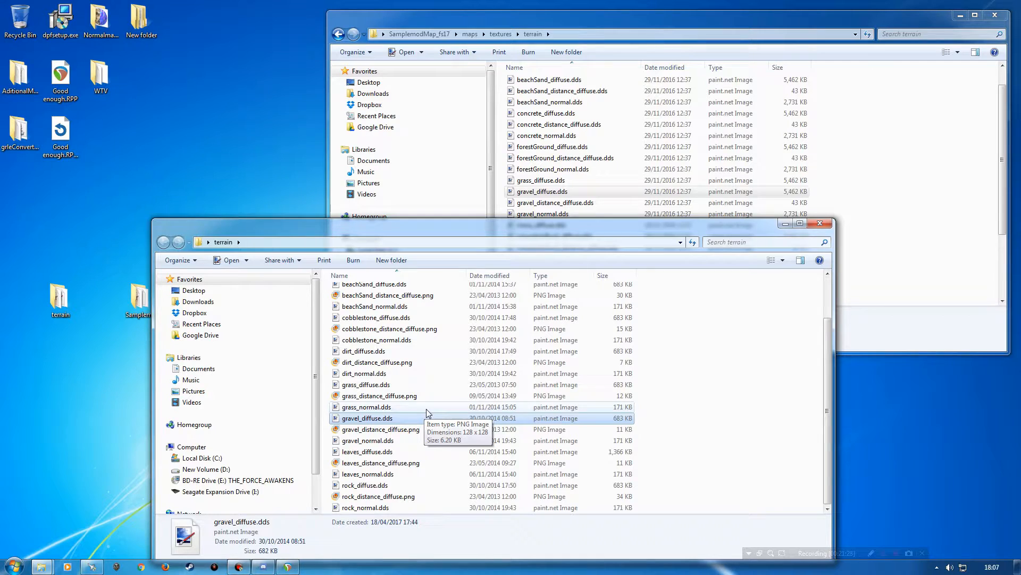
{"action": "left_click", "coordinate": [358, 386]}
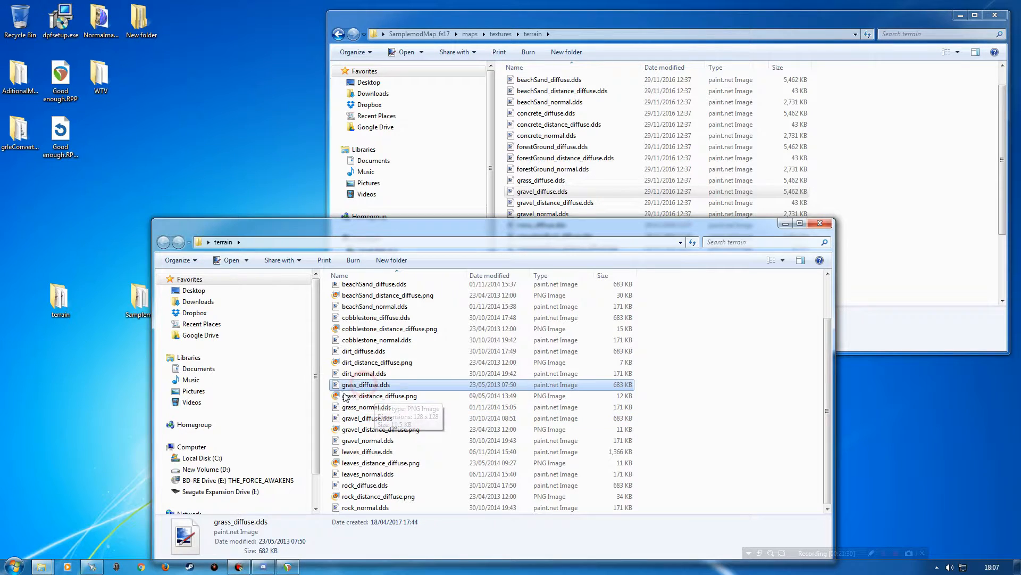
Examine the sample map's terrain texture list against the desktop terrain folder's list, bringing each window forward in turn.
{"action": "left_click", "coordinate": [540, 21]}
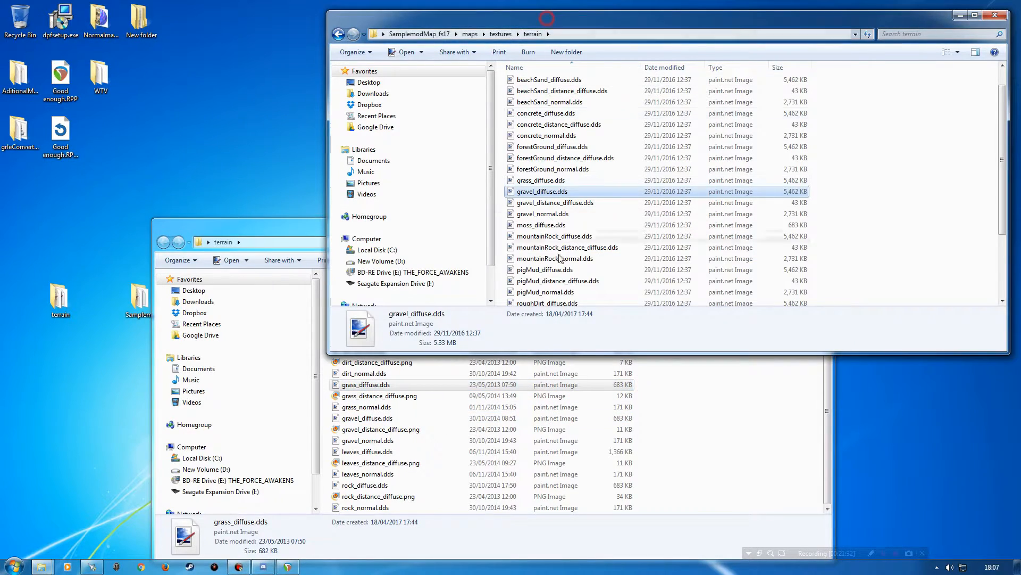
{"action": "scroll", "coordinate": [542, 272], "scroll_direction": "up", "scroll_amount": 1}
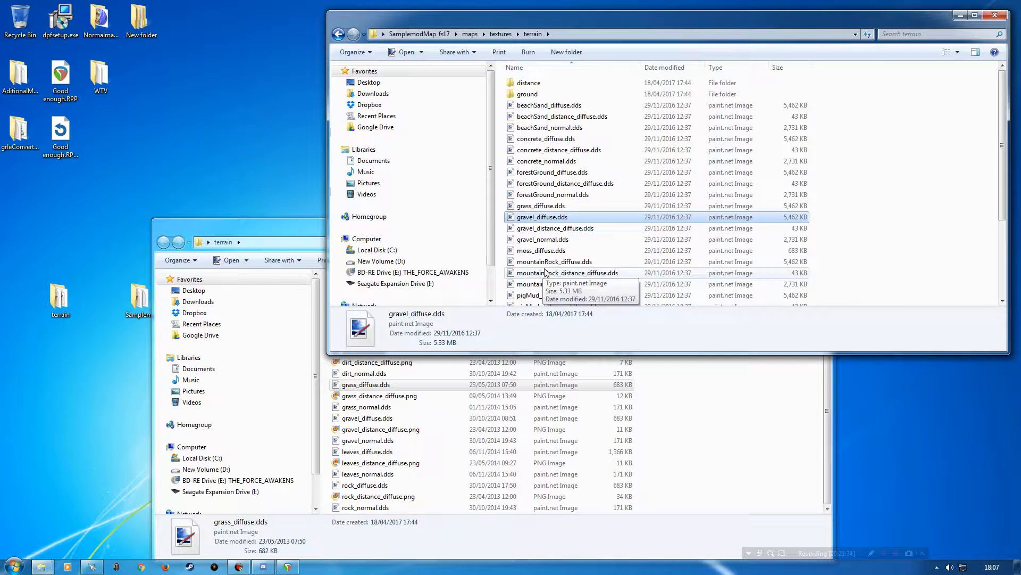
{"action": "scroll", "coordinate": [596, 216], "scroll_direction": "down", "scroll_amount": 3}
{"action": "scroll", "coordinate": [596, 215], "scroll_direction": "down", "scroll_amount": 1}
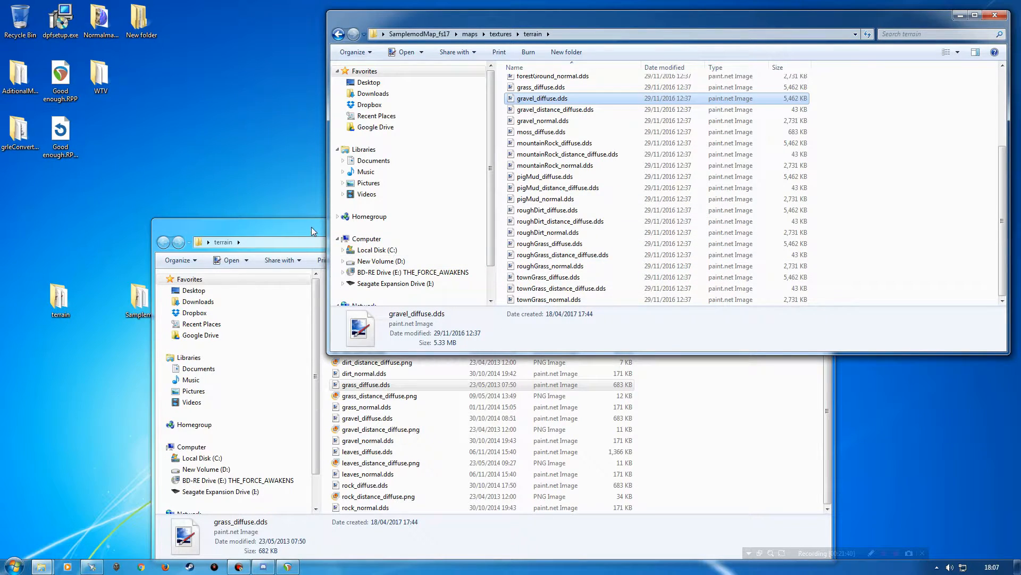
{"action": "left_click_drag", "start_coordinate": [301, 232], "coordinate": [244, 176]}
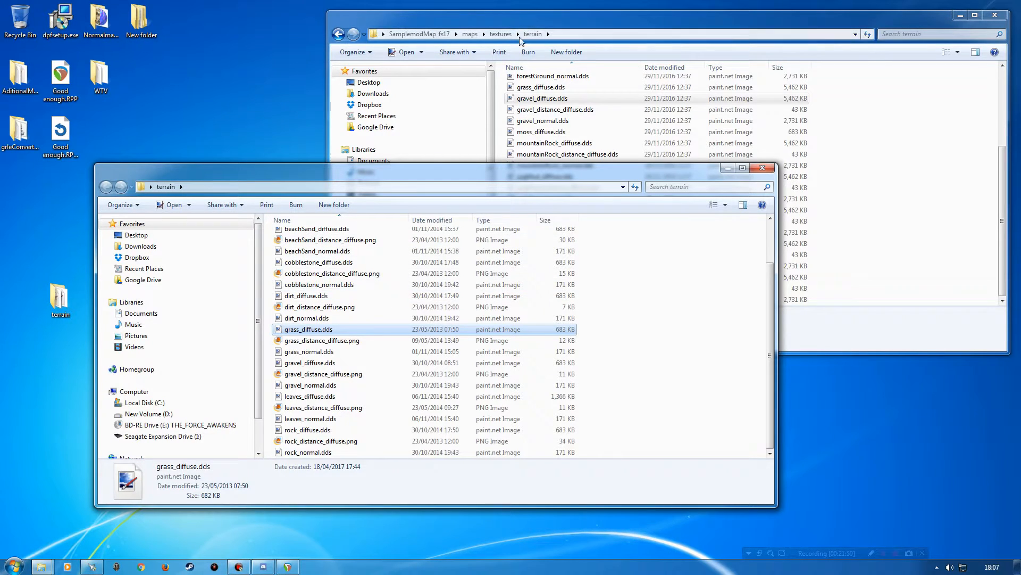
{"action": "left_click", "coordinate": [519, 22]}
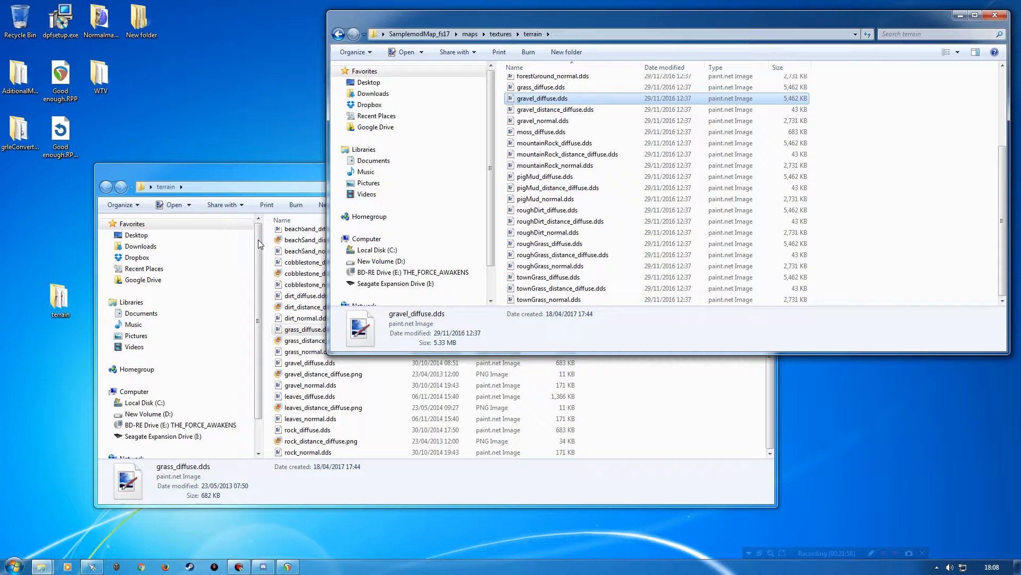
{"action": "left_click", "coordinate": [270, 176]}
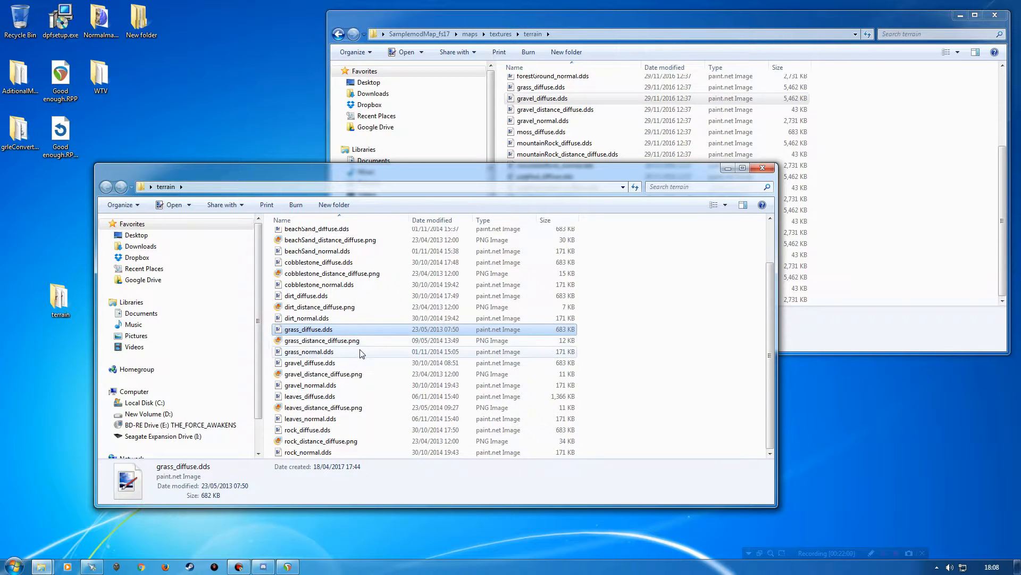
Delete the stray Documents shortcut from the desktop terrain folder and check the remaining texture list.
{"action": "left_click_drag", "start_coordinate": [470, 160], "coordinate": [452, 180]}
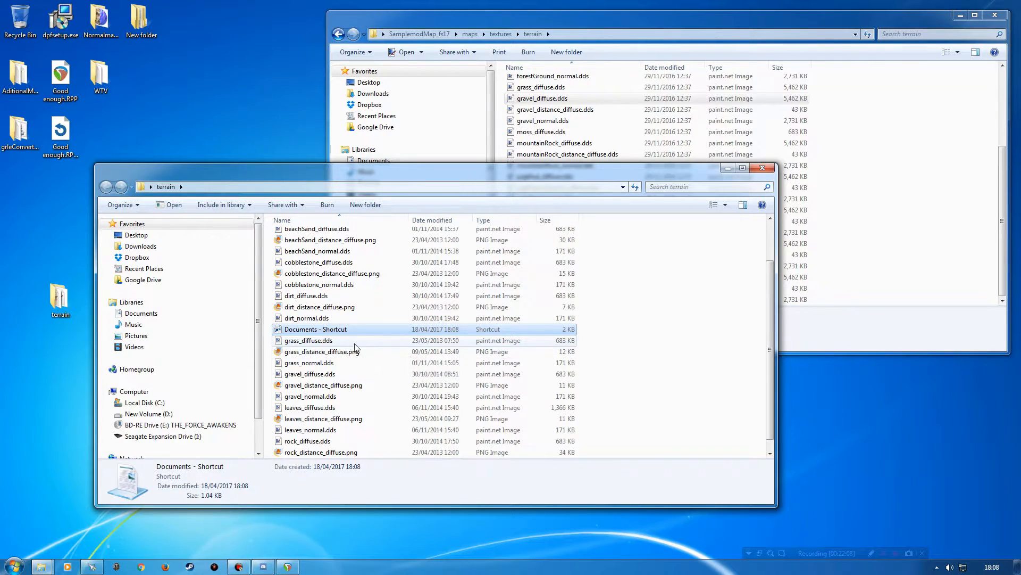
{"action": "left_click_drag", "start_coordinate": [483, 175], "coordinate": [479, 129]}
{"action": "key", "text": "Delete"}
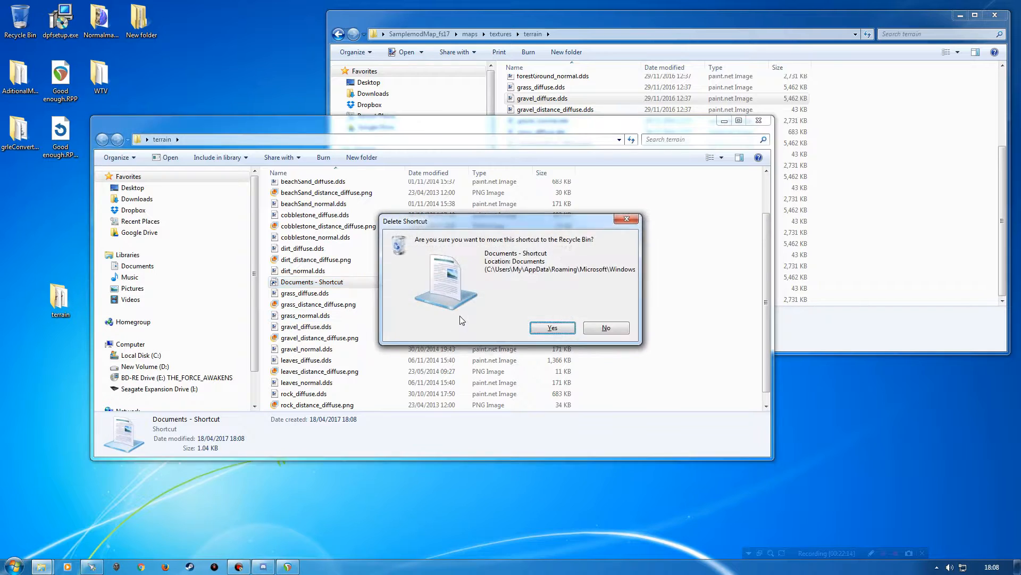
{"action": "left_click", "coordinate": [551, 328]}
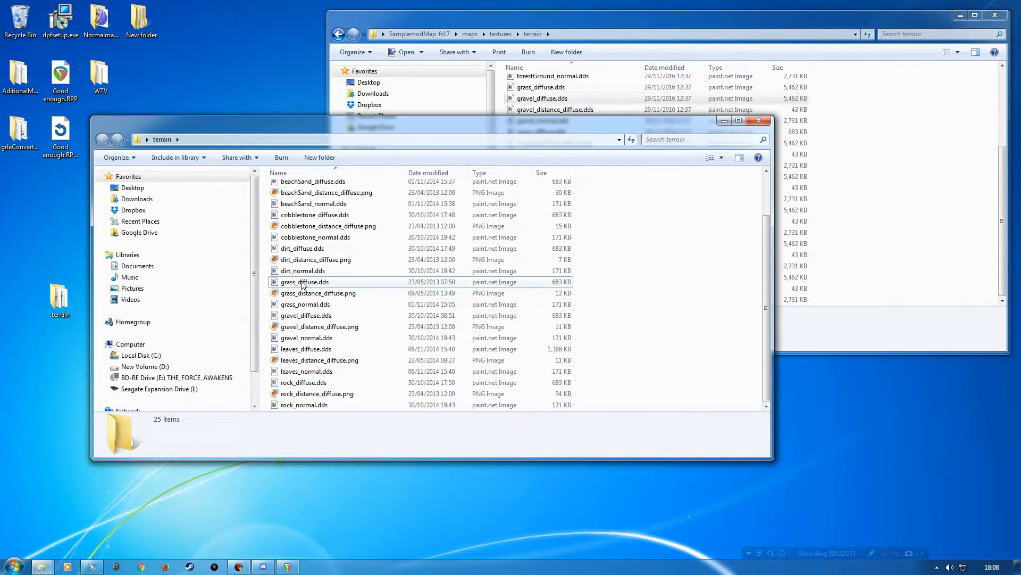
{"action": "scroll", "coordinate": [301, 309], "scroll_direction": "up", "scroll_amount": 2}
{"action": "scroll", "coordinate": [301, 303], "scroll_direction": "down", "scroll_amount": 2}
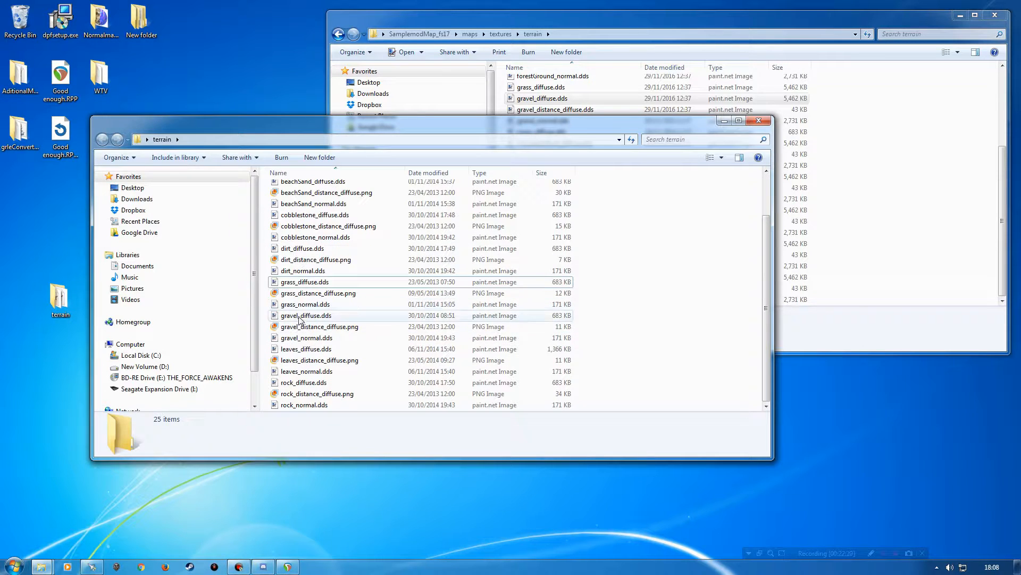
Move grass_diffuse.dds, grass_distance_diffuse.png and grass_normal.dds from the terrain folder onto the desktop and clear both folder windows away.
{"action": "left_click_drag", "start_coordinate": [363, 124], "coordinate": [585, 126]}
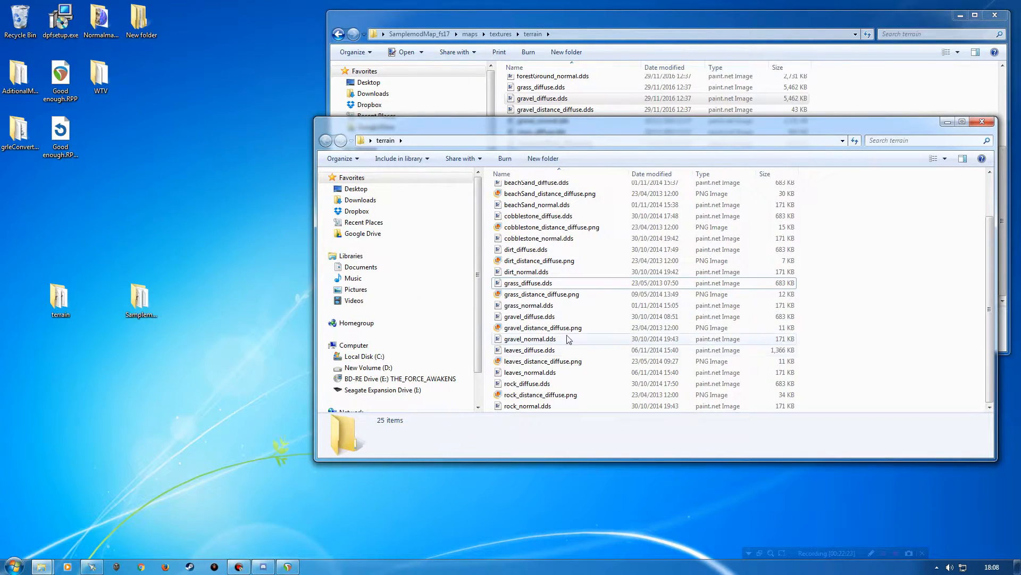
{"action": "left_click", "coordinate": [531, 283]}
{"action": "left_click", "coordinate": [528, 307], "text": "shift"}
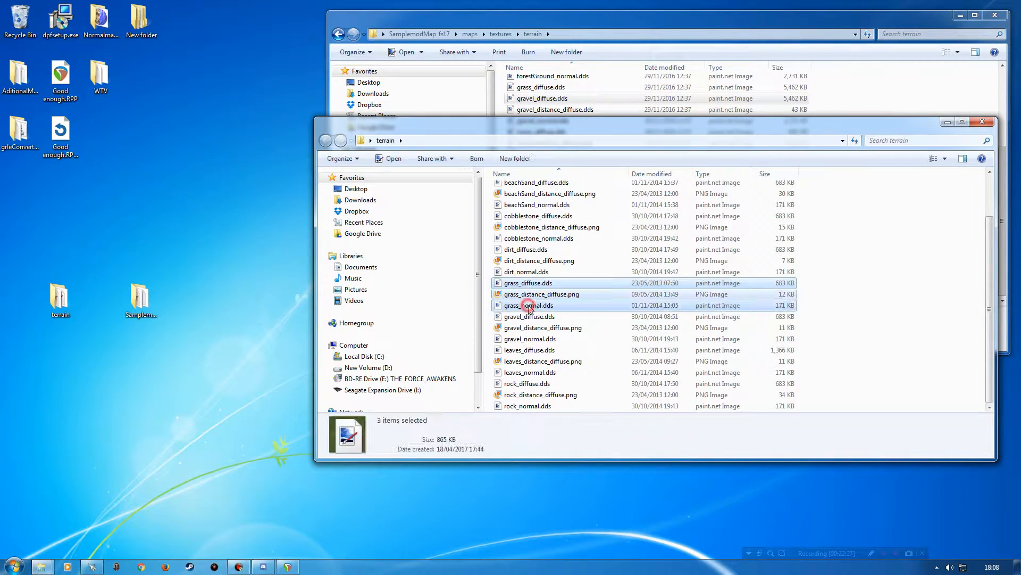
{"action": "left_click_drag", "start_coordinate": [526, 286], "coordinate": [152, 419]}
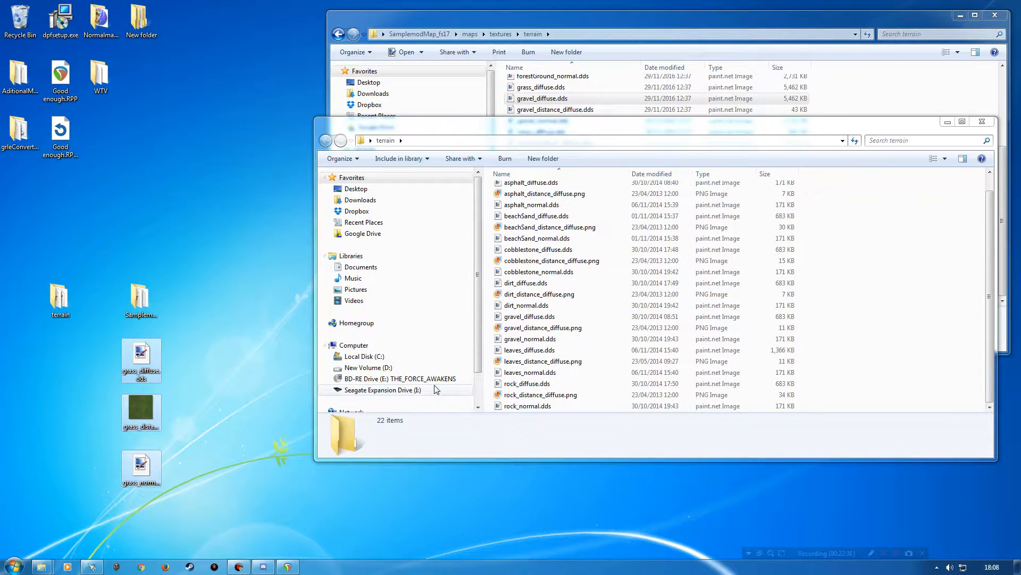
{"action": "left_click", "coordinate": [947, 121]}
{"action": "left_click", "coordinate": [961, 15]}
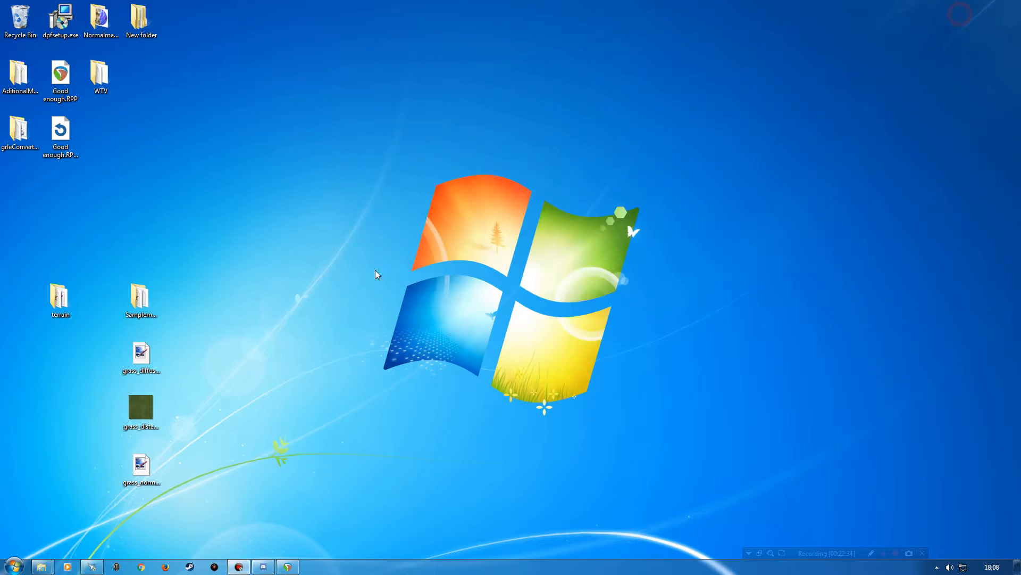
{"action": "left_click_drag", "start_coordinate": [217, 497], "coordinate": [424, 135]}
{"action": "left_click", "coordinate": [549, 258]}
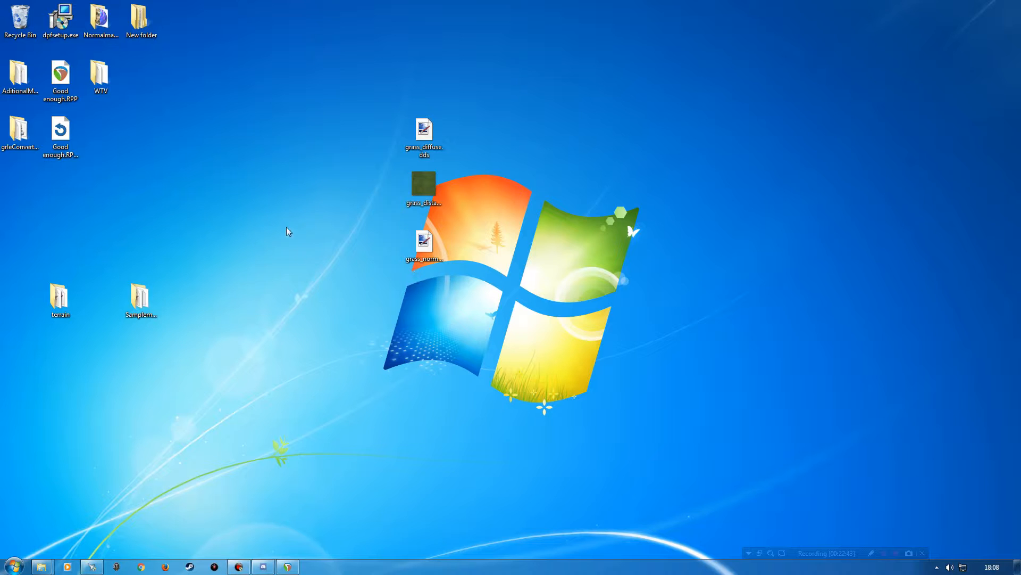
Launch WTV.exe from the WTV folder and arrange its window beside the three grass texture files on the desktop.
{"action": "double_click", "coordinate": [100, 75]}
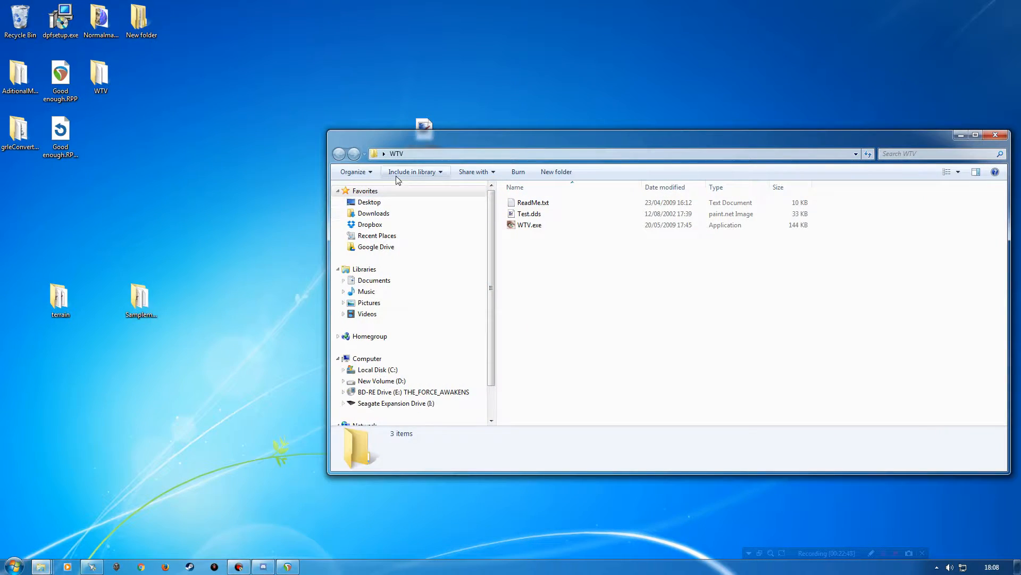
{"action": "left_click_drag", "start_coordinate": [509, 140], "coordinate": [337, 309]}
{"action": "double_click", "coordinate": [356, 393]}
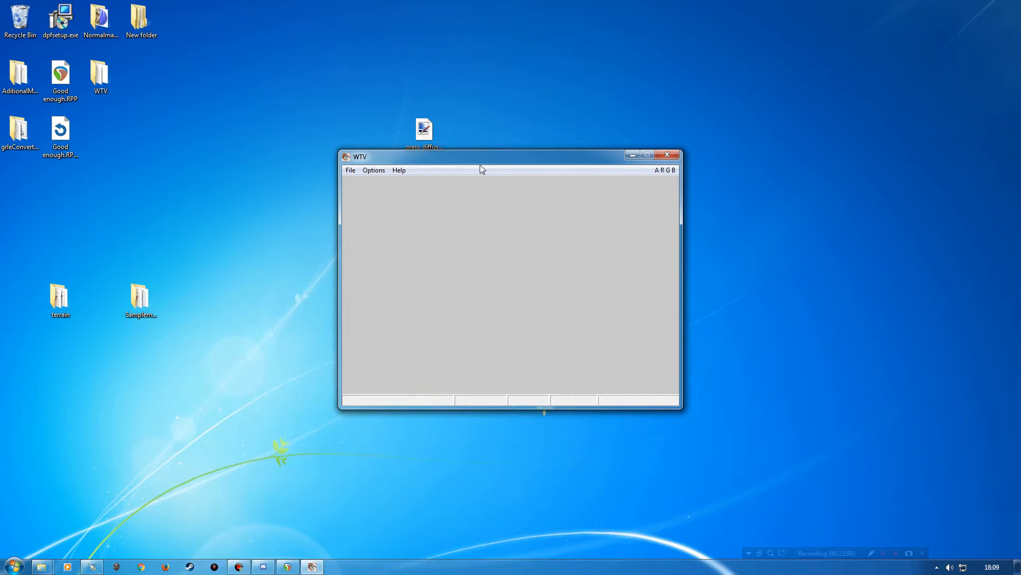
{"action": "left_click_drag", "start_coordinate": [480, 165], "coordinate": [186, 93]}
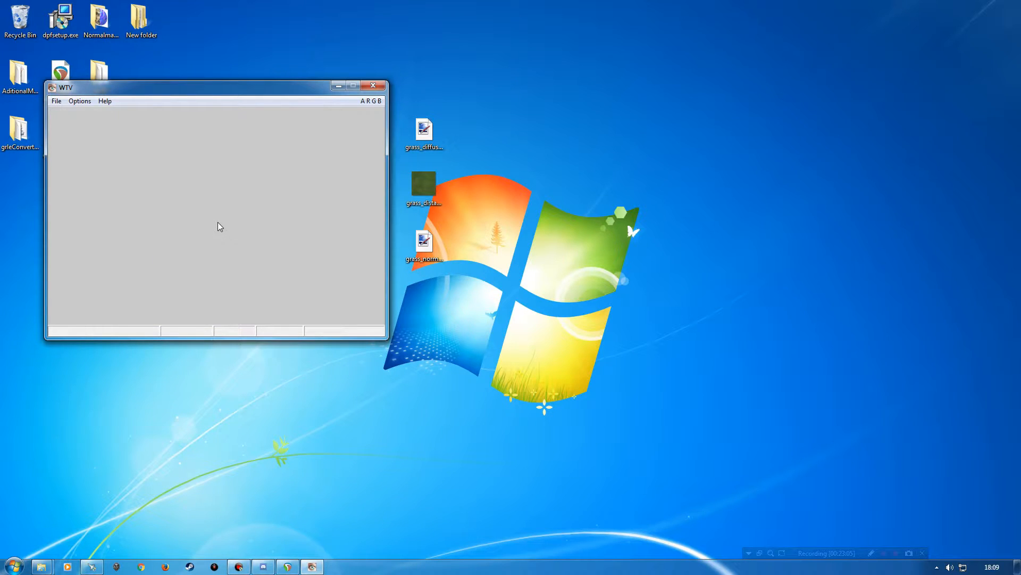
{"action": "left_click_drag", "start_coordinate": [247, 91], "coordinate": [735, 89]}
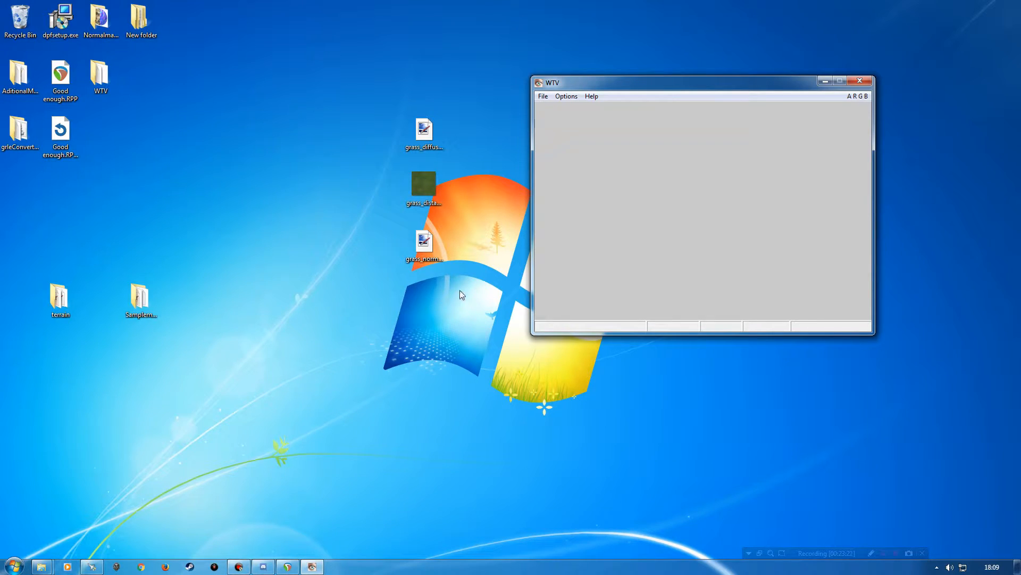
{"action": "left_click_drag", "start_coordinate": [462, 295], "coordinate": [432, 97]}
{"action": "left_click_drag", "start_coordinate": [424, 183], "coordinate": [301, 234]}
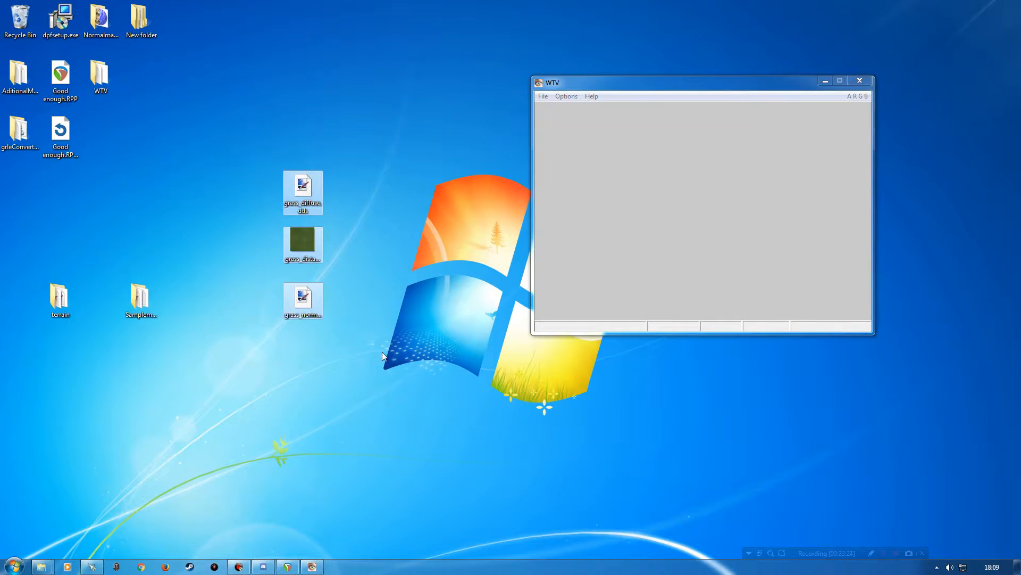
{"action": "left_click", "coordinate": [392, 333]}
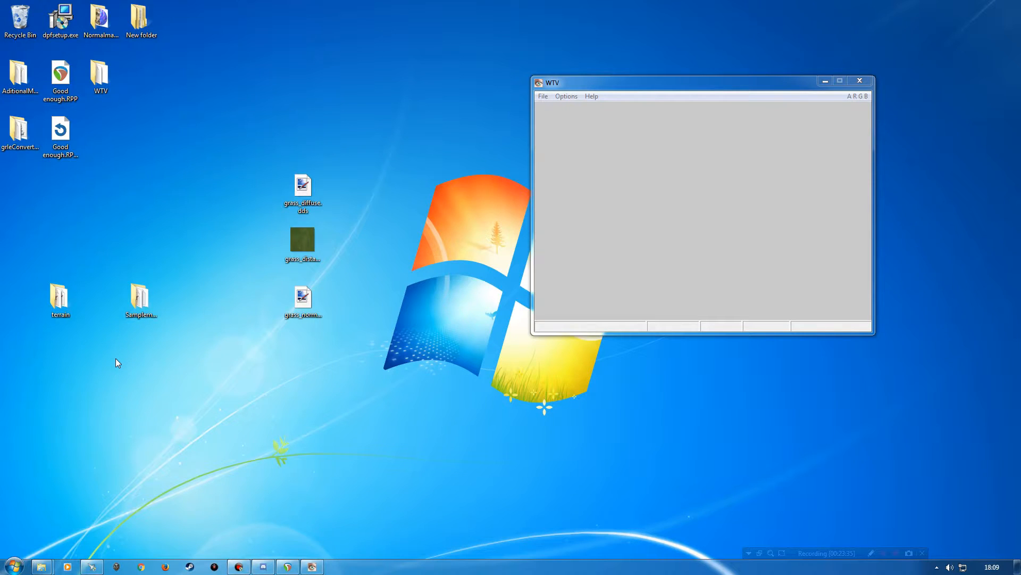
Open the sample map's maps/textures/terrain folder and place its window beside WTV.
{"action": "double_click", "coordinate": [139, 298]}
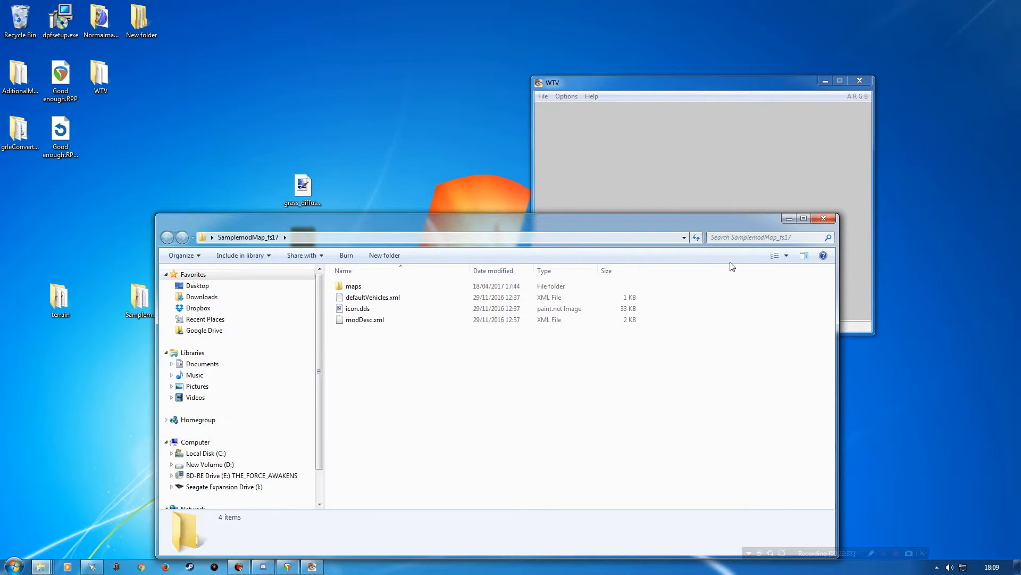
{"action": "left_click", "coordinate": [804, 218]}
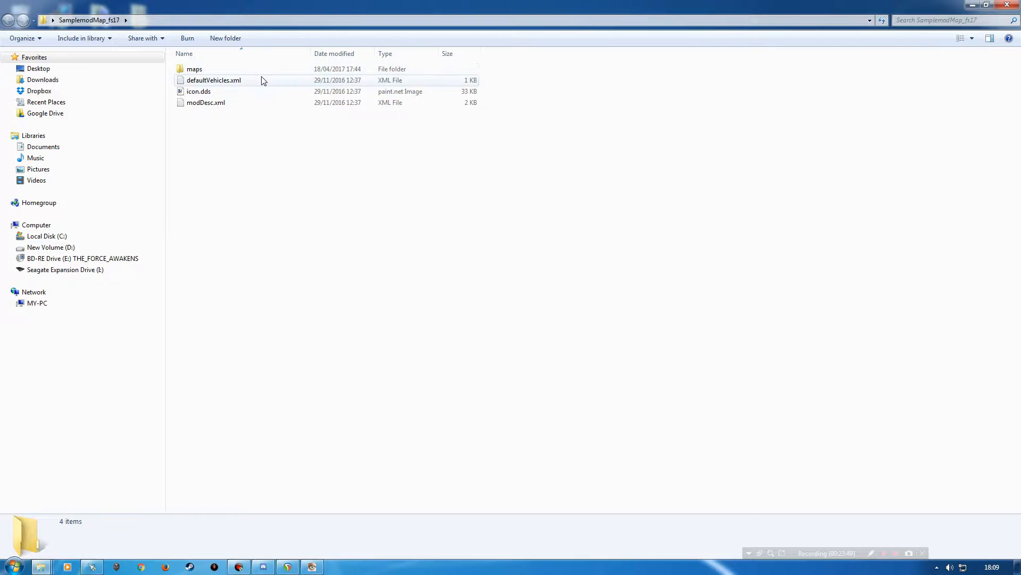
{"action": "double_click", "coordinate": [192, 68]}
{"action": "double_click", "coordinate": [193, 125]}
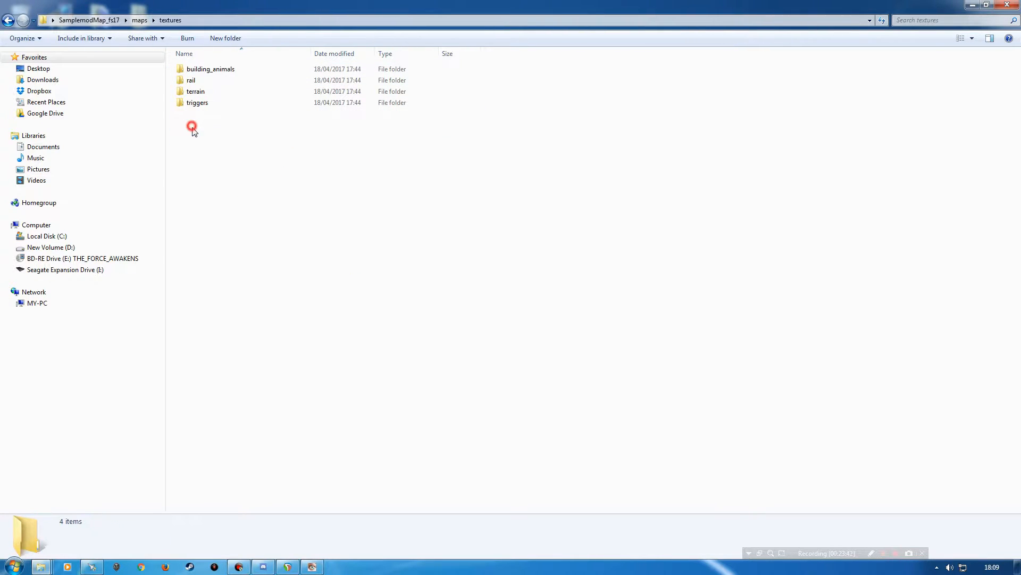
{"action": "double_click", "coordinate": [195, 91]}
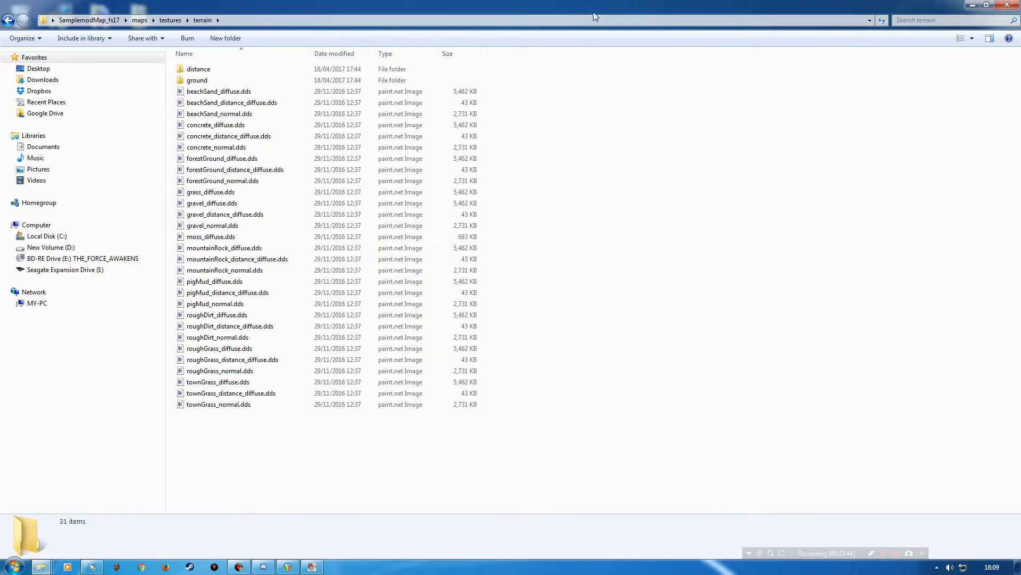
{"action": "left_click_drag", "start_coordinate": [599, 18], "coordinate": [367, 32]}
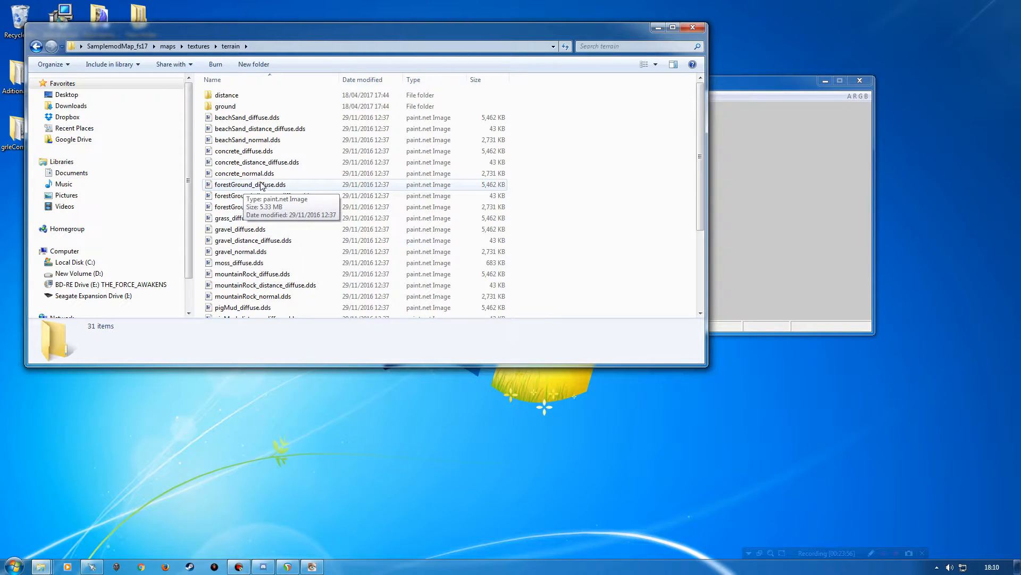
Load the sample map's gravel_diffuse.dds into WTV to examine its format, size and mipmaps, and minimize the viewer.
{"action": "left_click", "coordinate": [239, 129]}
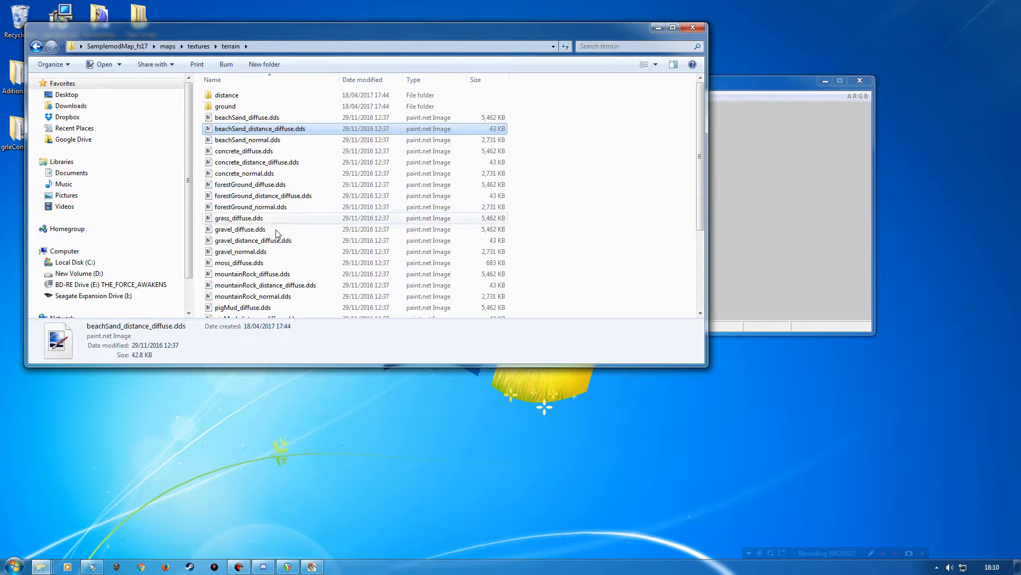
{"action": "left_click", "coordinate": [231, 230]}
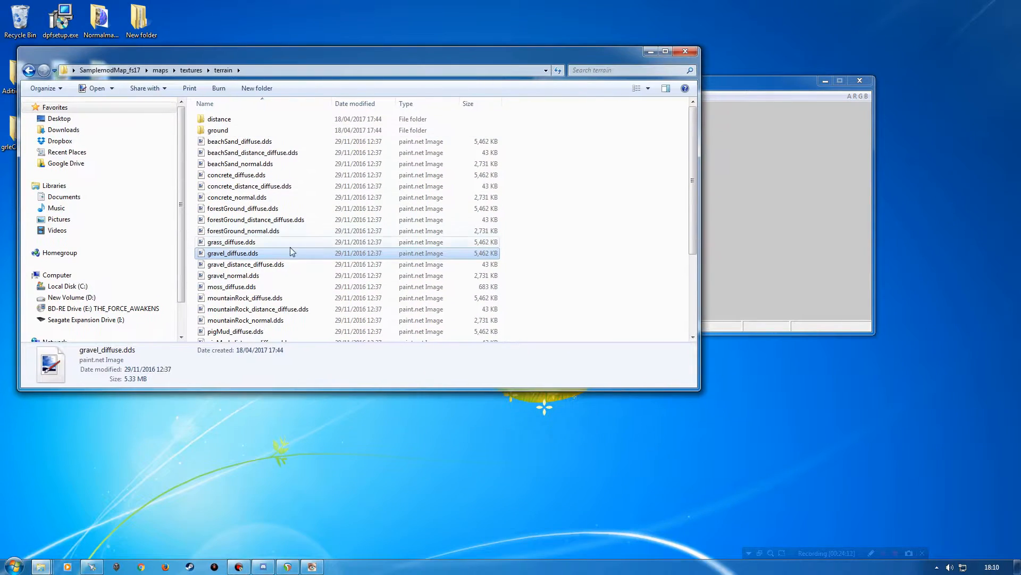
{"action": "left_click", "coordinate": [220, 254]}
{"action": "left_click_drag", "start_coordinate": [221, 255], "coordinate": [775, 234]}
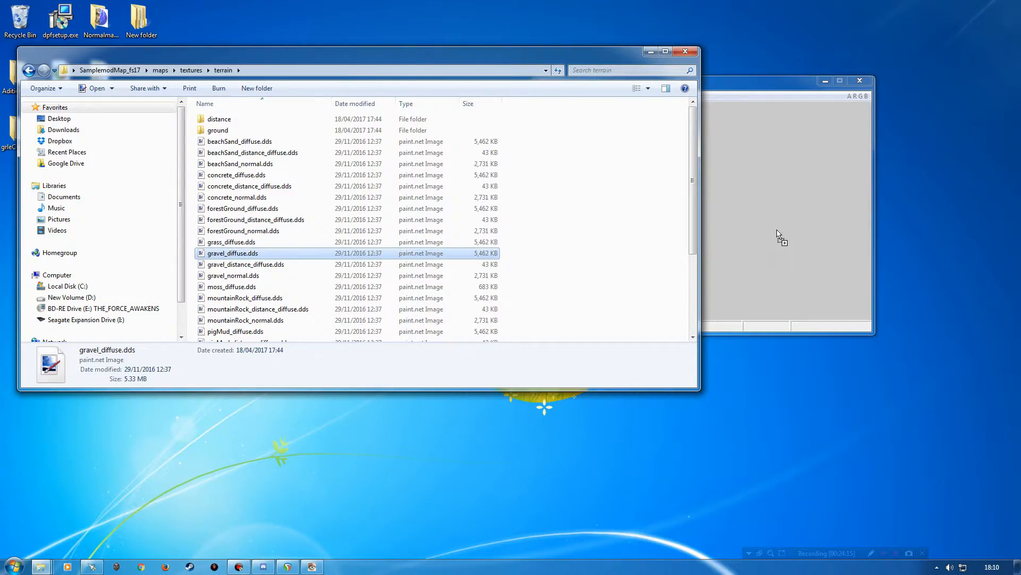
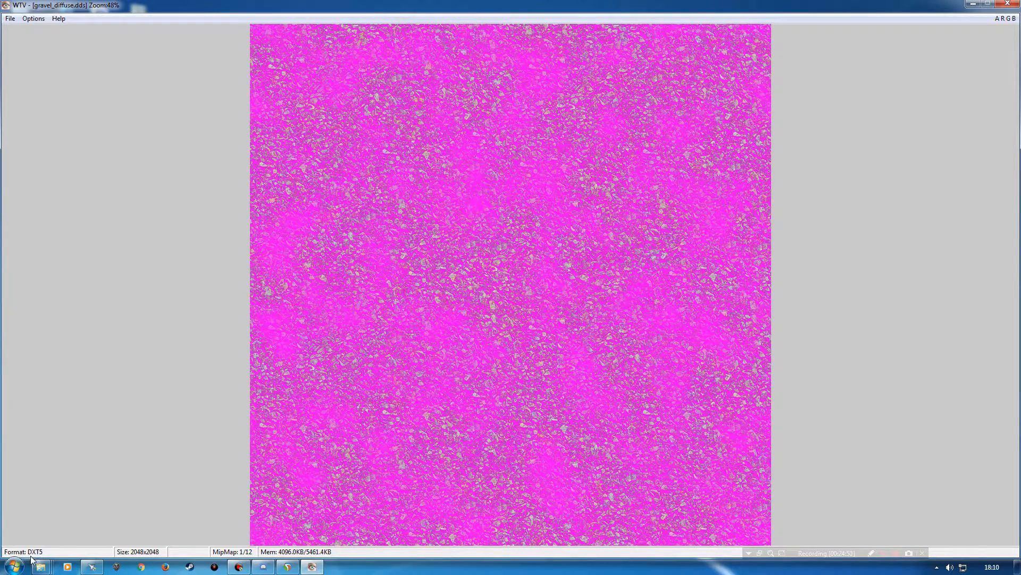
{"action": "left_click", "coordinate": [975, 5]}
Move the three grass texture files from the desktop back into the desktop's terrain folder.
{"action": "left_click_drag", "start_coordinate": [350, 57], "coordinate": [672, 14]}
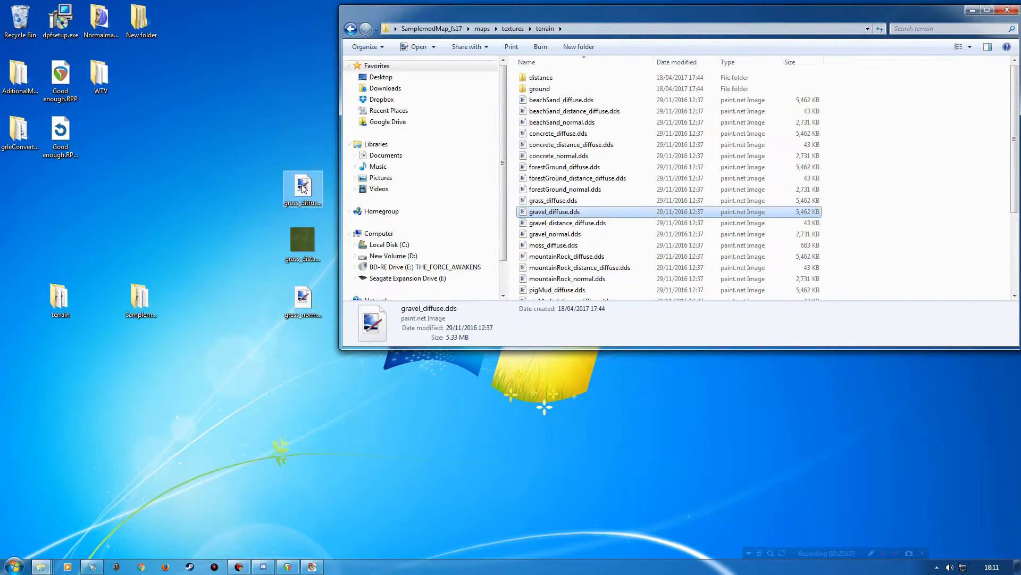
{"action": "left_click", "coordinate": [302, 188]}
{"action": "left_click_drag", "start_coordinate": [329, 351], "coordinate": [297, 178]}
{"action": "left_click_drag", "start_coordinate": [300, 217], "coordinate": [219, 217]}
{"action": "double_click", "coordinate": [59, 297]}
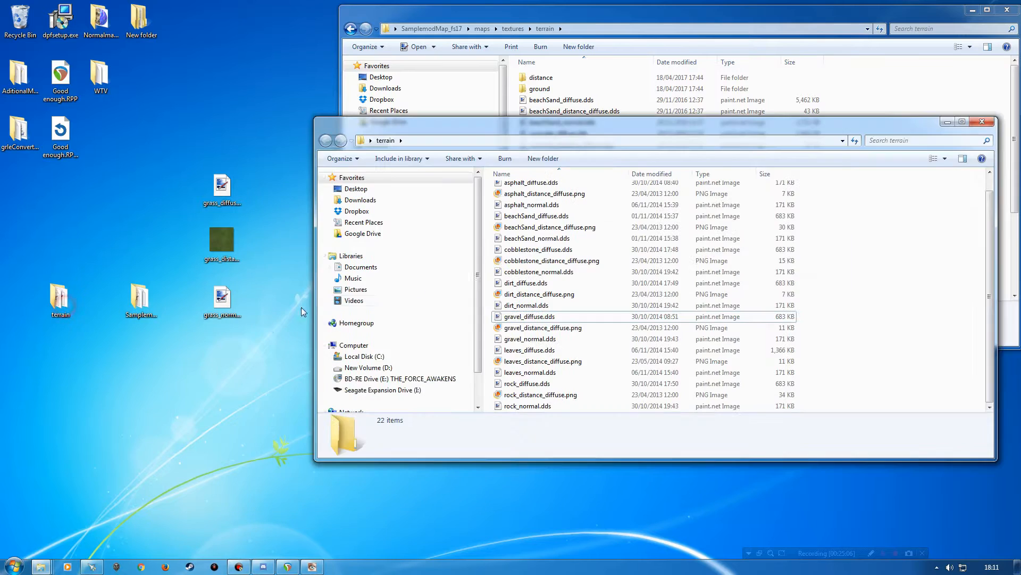
{"action": "left_click_drag", "start_coordinate": [266, 335], "coordinate": [205, 122]}
{"action": "key", "text": "ctrl+x"}
{"action": "left_click", "coordinate": [537, 126]}
{"action": "key", "text": "ctrl+v"}
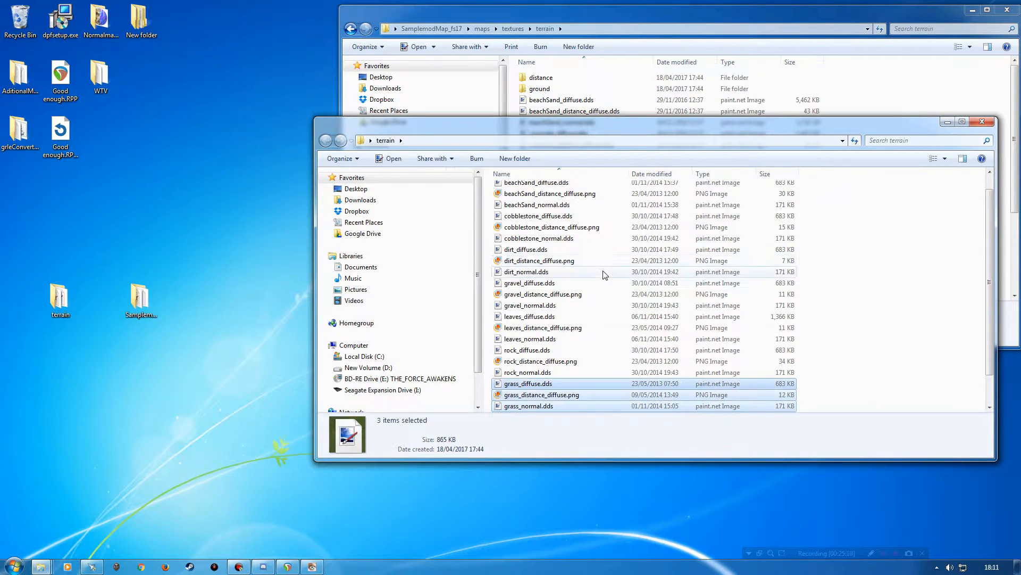
{"action": "left_click", "coordinate": [600, 271]}
{"action": "scroll", "coordinate": [564, 314], "scroll_direction": "up", "scroll_amount": 2}
{"action": "scroll", "coordinate": [554, 330], "scroll_direction": "down", "scroll_amount": 2}
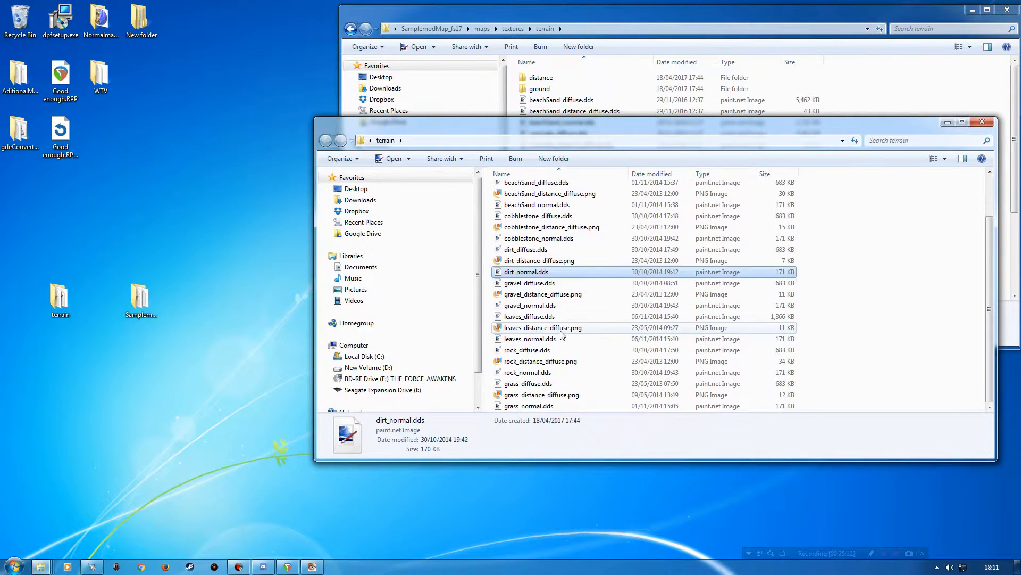
Move gravel_diffuse.dds, gravel_distance_diffuse.png and gravel_normal.dds onto the desktop, close their terrain folder and reposition the files.
{"action": "left_click", "coordinate": [522, 283]}
{"action": "left_click", "coordinate": [530, 307], "text": "shift"}
{"action": "left_click_drag", "start_coordinate": [531, 307], "coordinate": [162, 412]}
{"action": "left_click", "coordinate": [204, 444]}
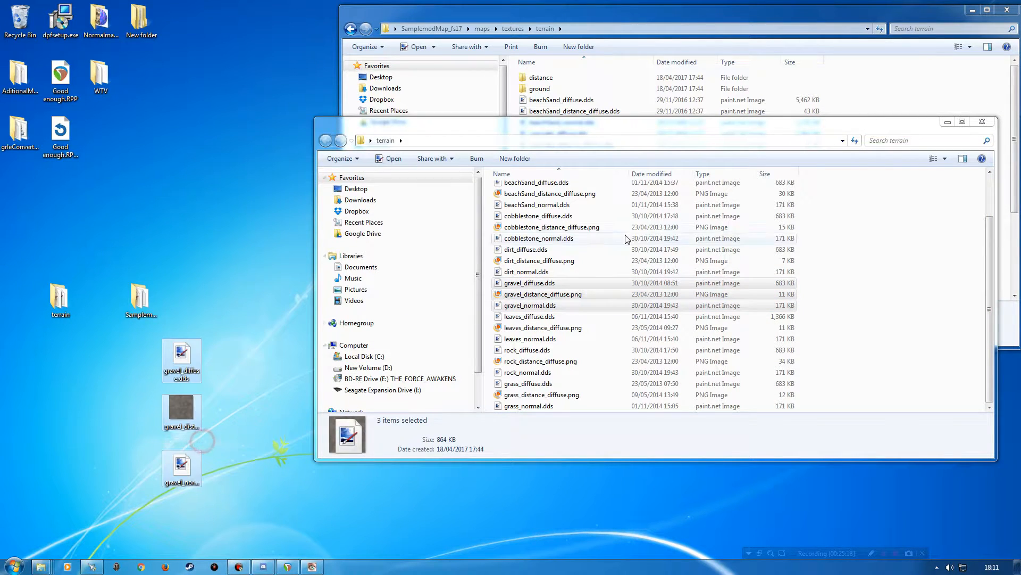
{"action": "left_click", "coordinate": [982, 122]}
{"action": "left_click_drag", "start_coordinate": [271, 505], "coordinate": [224, 132]}
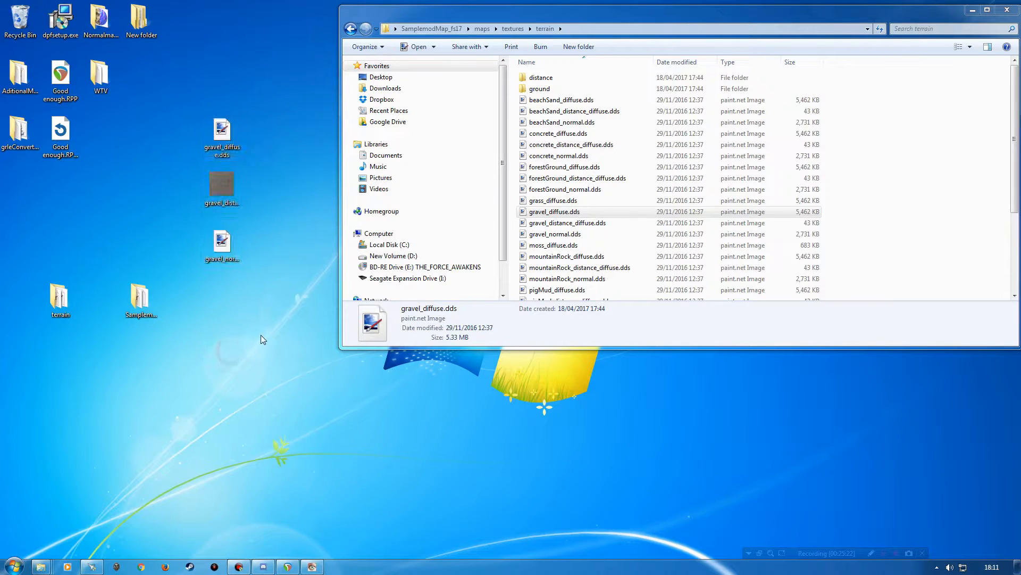
Minimize the sample map folder and open the desktop's gravel_diffuse.dds in paint.net.
{"action": "left_click", "coordinate": [973, 10]}
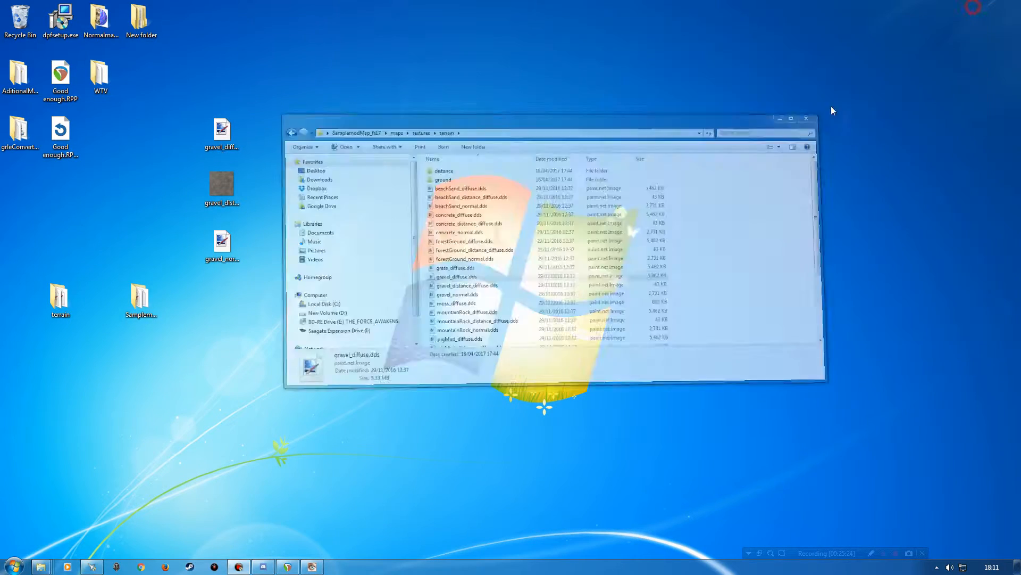
{"action": "left_click", "coordinate": [222, 132]}
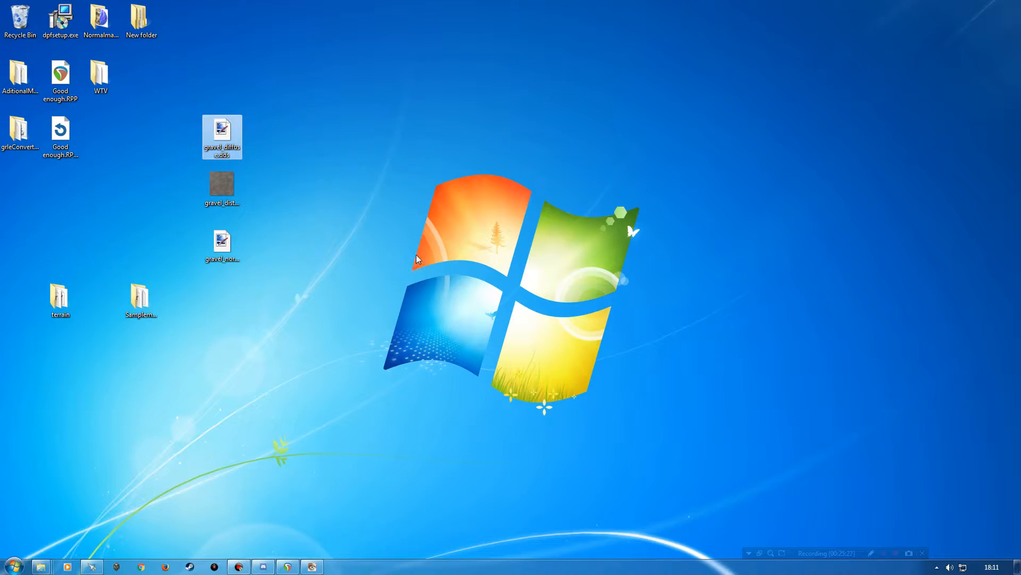
{"action": "double_click", "coordinate": [222, 134]}
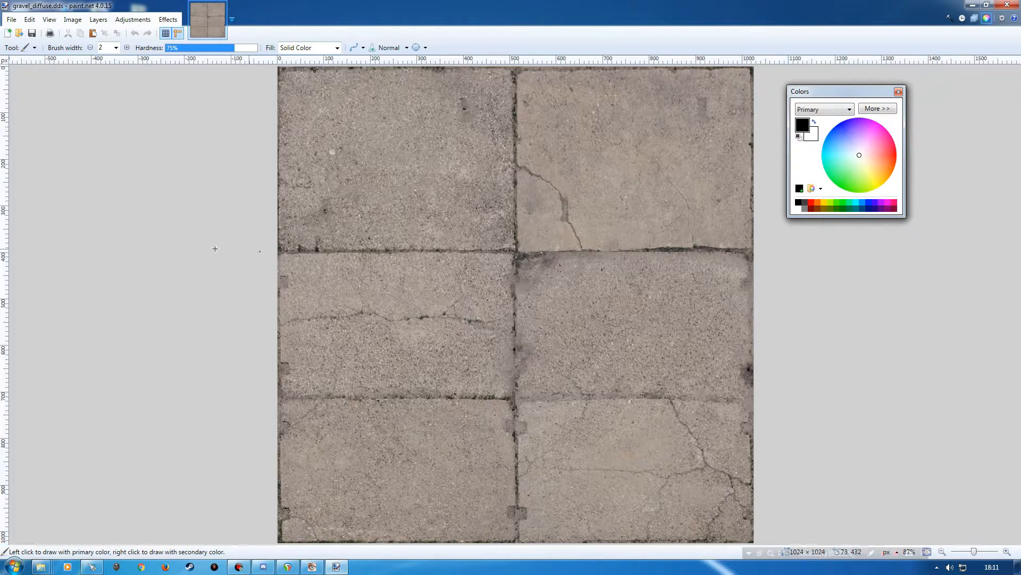
Recheck the sample texture's size in WTV and resize gravel_diffuse.dds to 2048 × 2048 pixels in paint.net.
{"action": "left_click", "coordinate": [313, 566]}
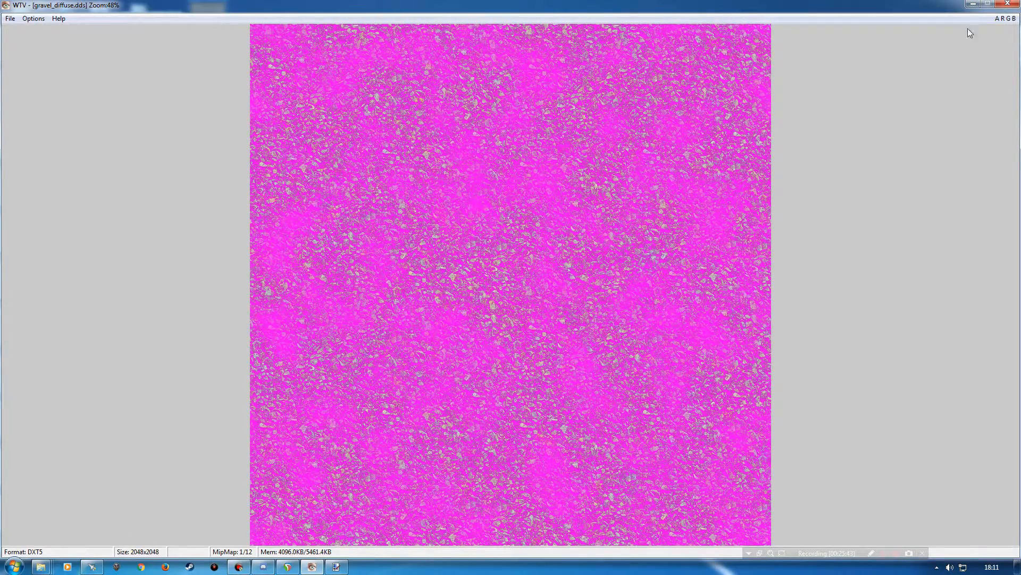
{"action": "left_click", "coordinate": [973, 4]}
{"action": "left_click", "coordinate": [73, 19]}
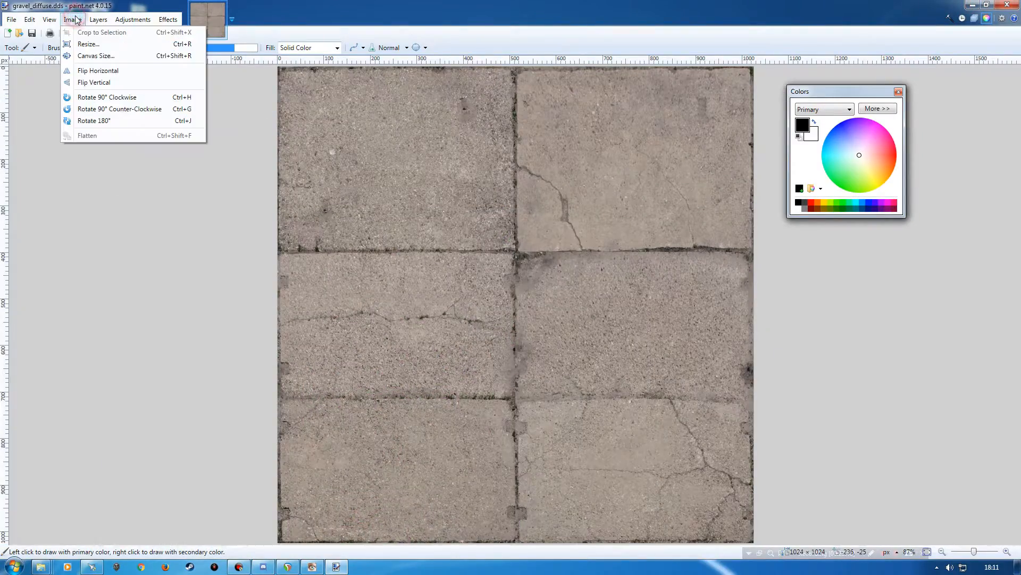
{"action": "left_click", "coordinate": [79, 45]}
{"action": "type", "text": "20482048"}
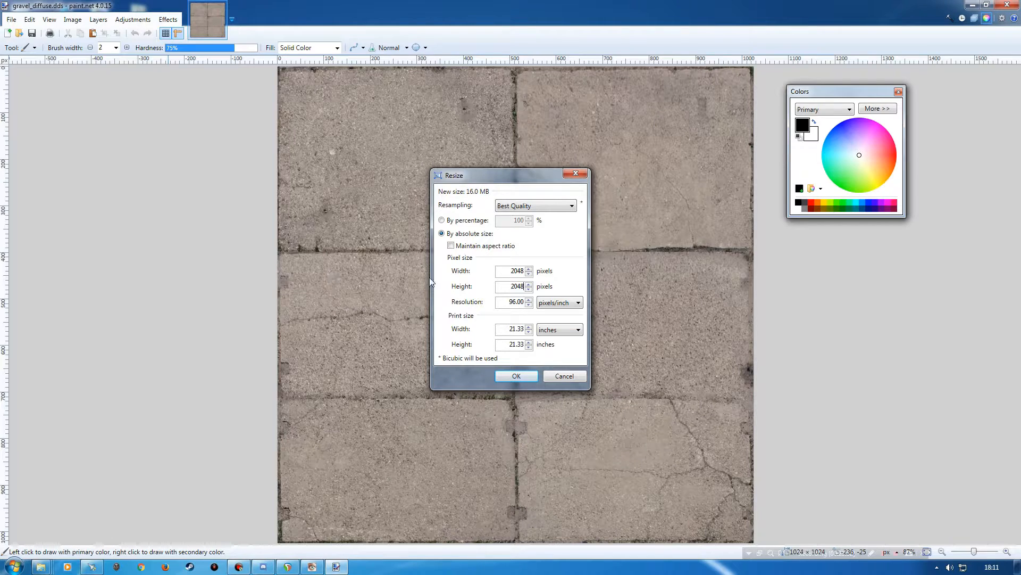
{"action": "left_click", "coordinate": [518, 375]}
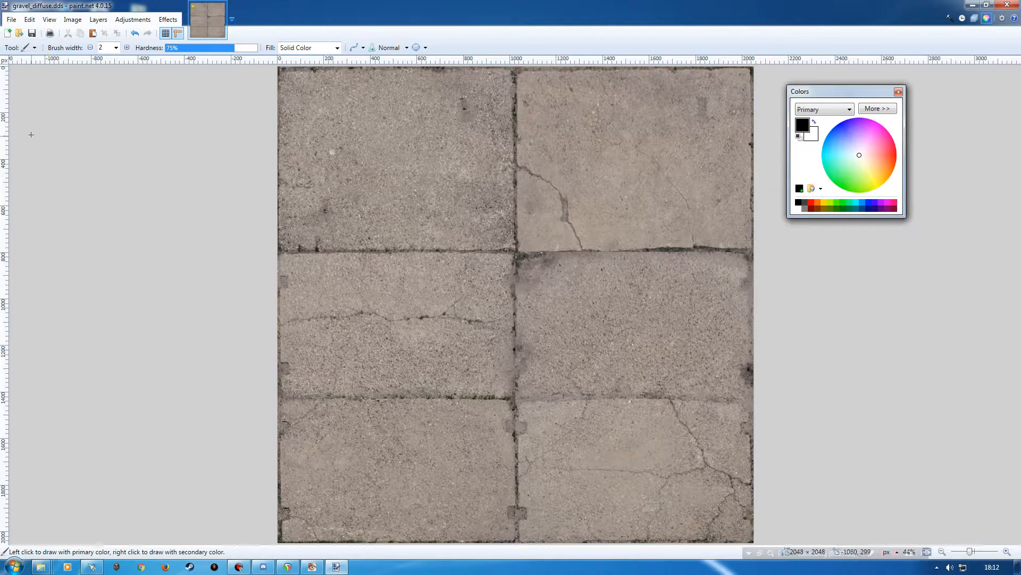
Save gravel_diffuse.dds as DXT5 (Interpolated Alpha) with Fant mip maps generated, and close paint.net.
{"action": "left_click", "coordinate": [32, 33]}
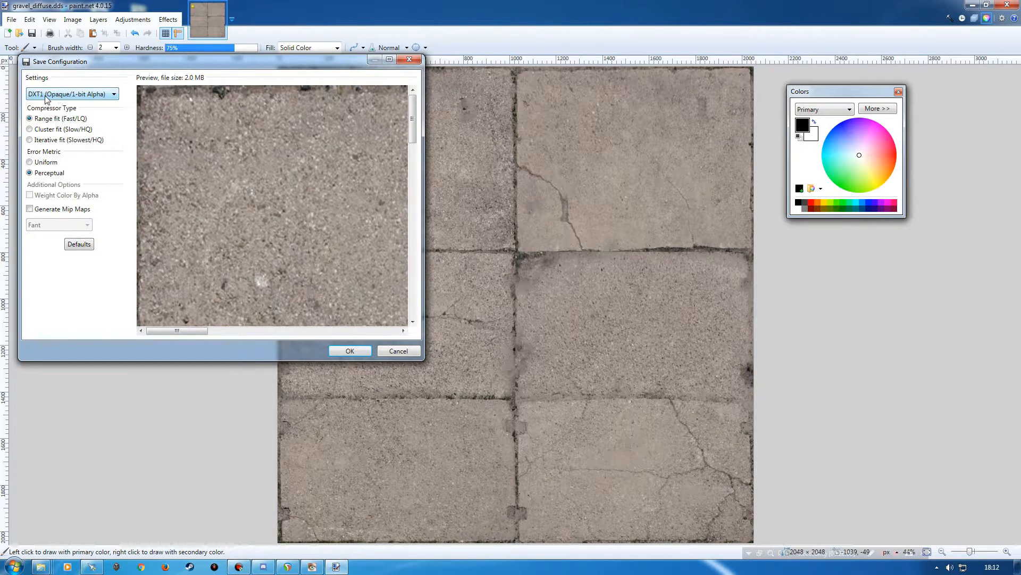
{"action": "left_click", "coordinate": [84, 95]}
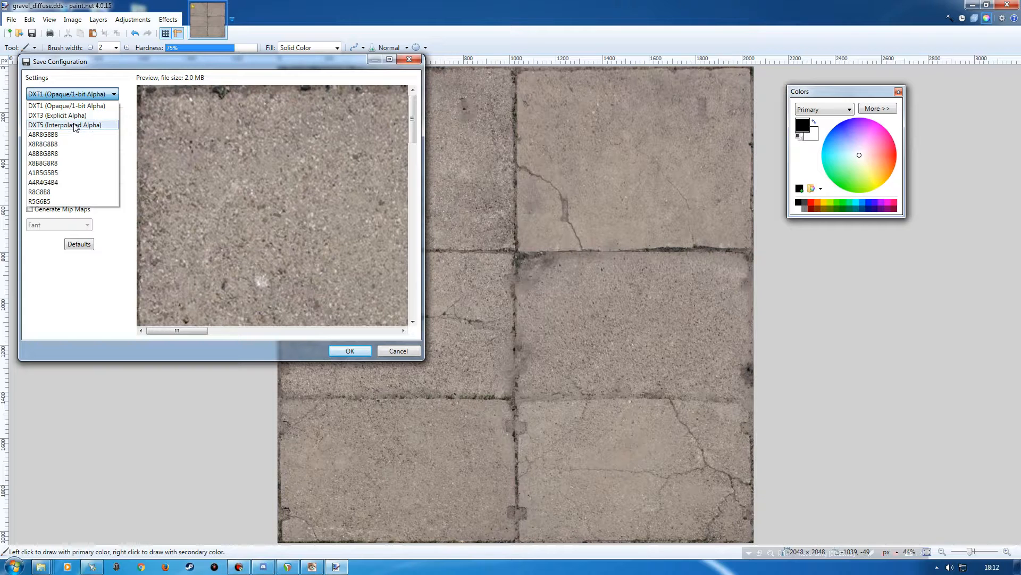
{"action": "left_click", "coordinate": [75, 126]}
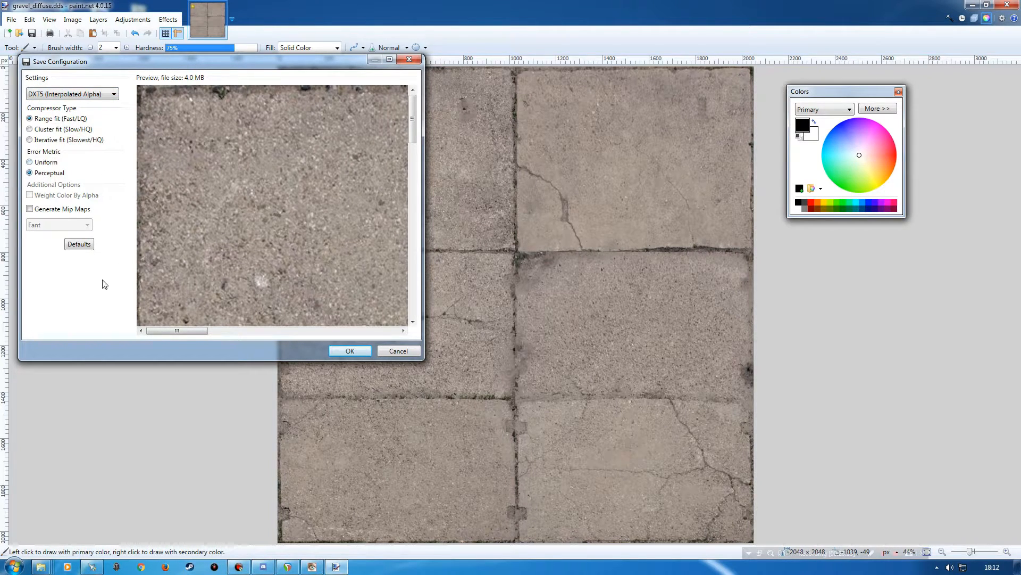
{"action": "left_click", "coordinate": [52, 213]}
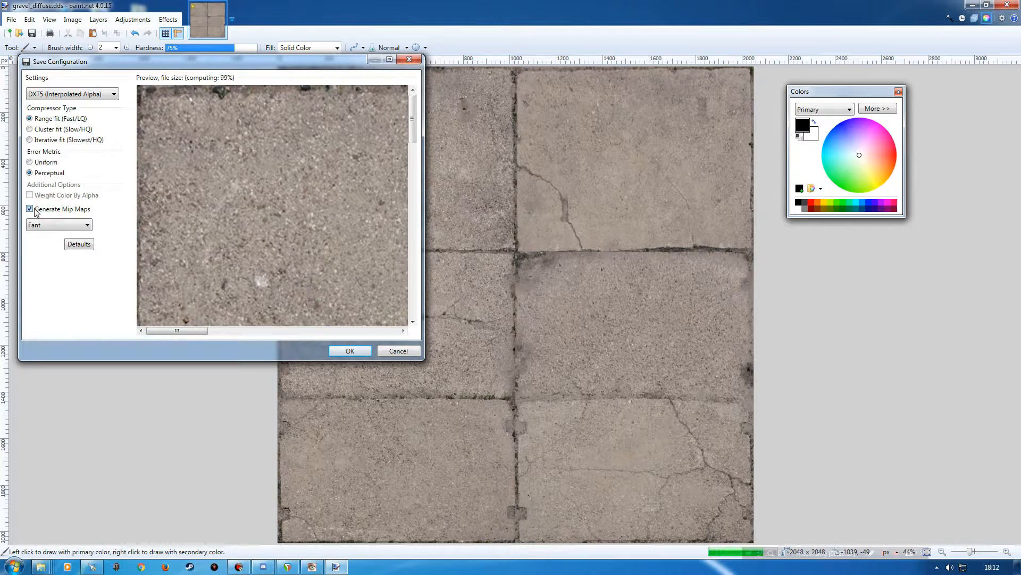
{"action": "left_click", "coordinate": [83, 226]}
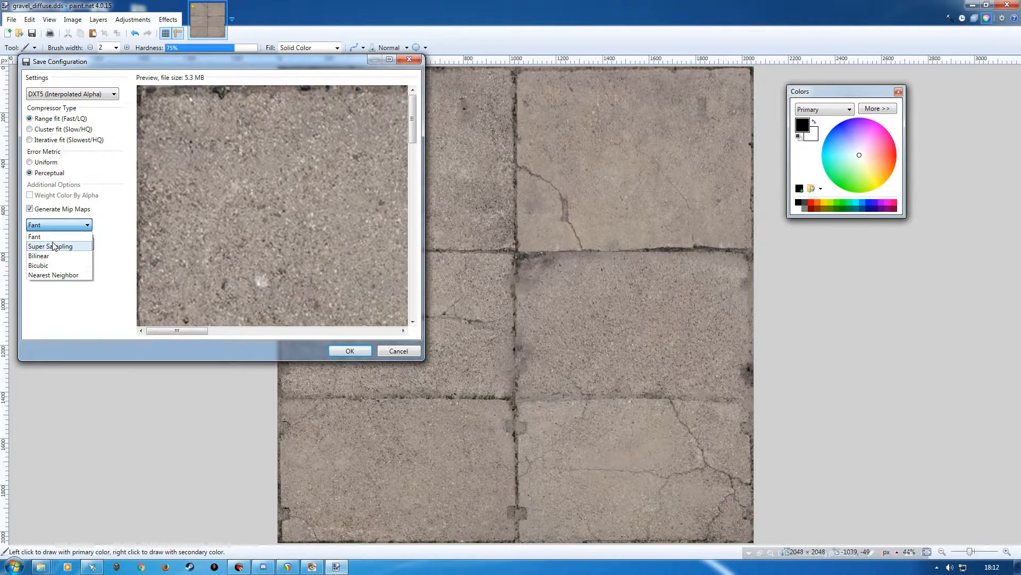
{"action": "left_click", "coordinate": [65, 226]}
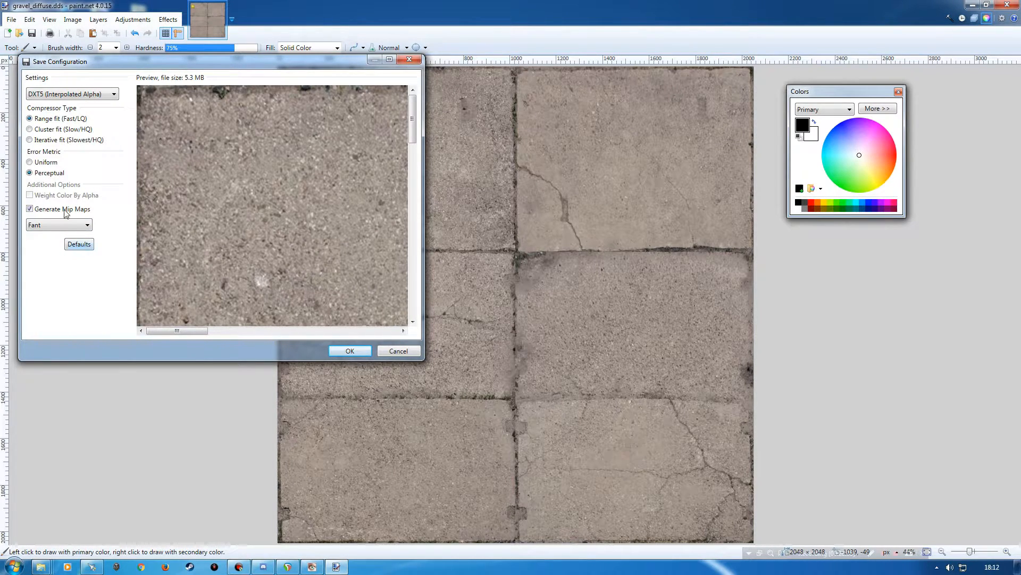
{"action": "left_click", "coordinate": [344, 351]}
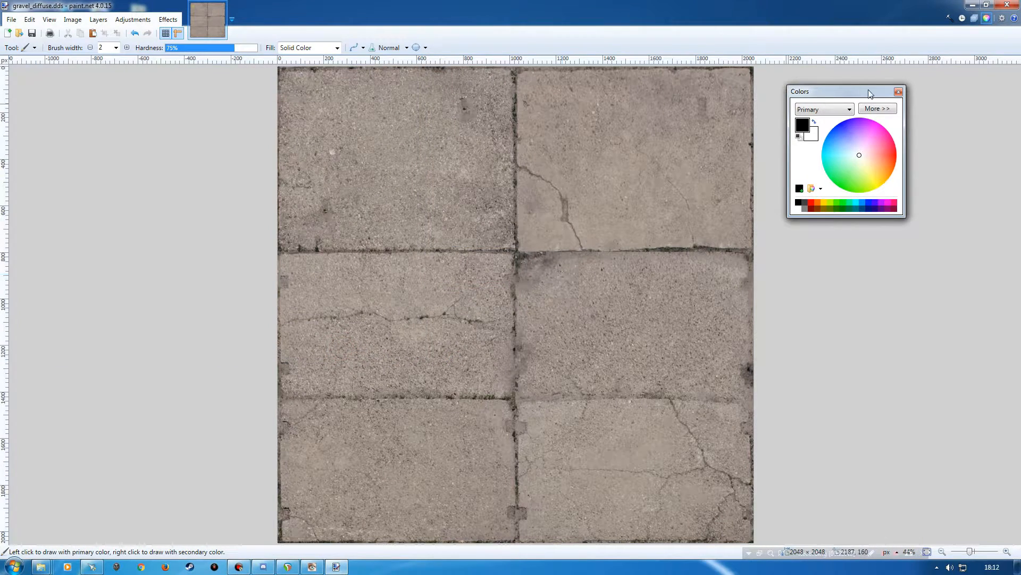
{"action": "left_click", "coordinate": [1007, 5]}
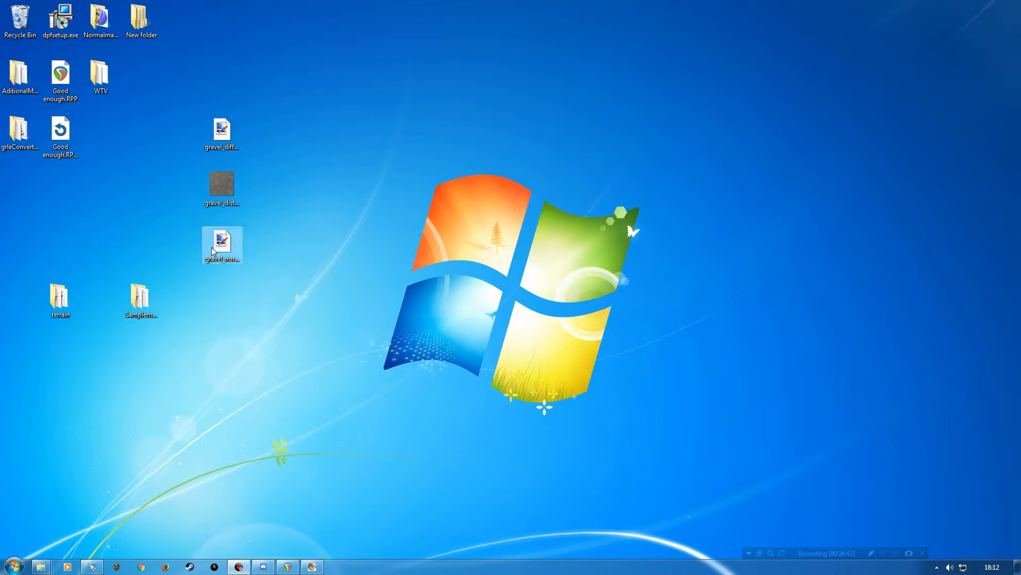
Load the desktop's saved gravel_diffuse.dds into WTV to verify its format, size and mipmaps, and close the viewer.
{"action": "left_click", "coordinate": [312, 566]}
{"action": "left_click_drag", "start_coordinate": [292, 6], "coordinate": [349, 246]}
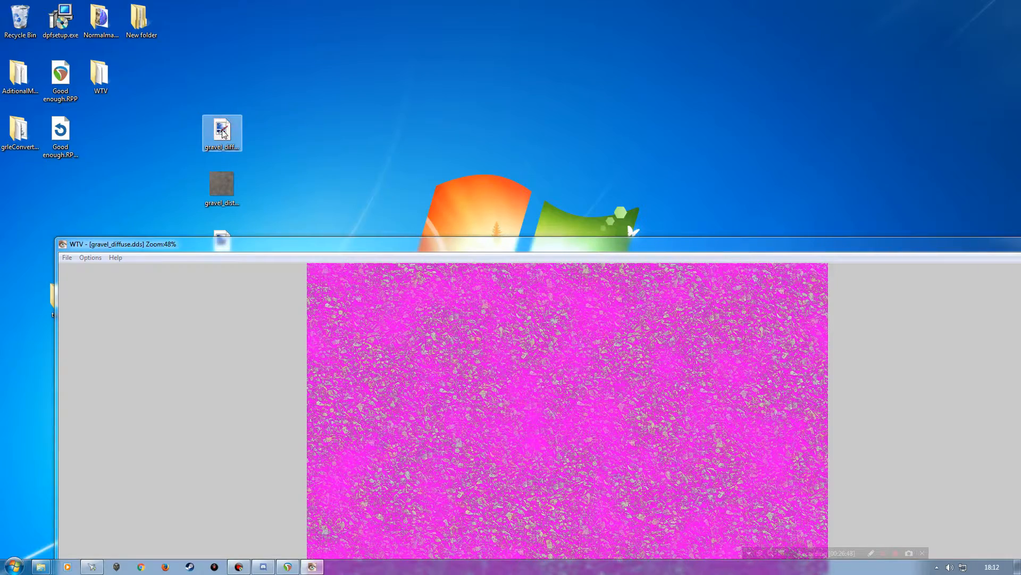
{"action": "left_click_drag", "start_coordinate": [224, 133], "coordinate": [427, 390]}
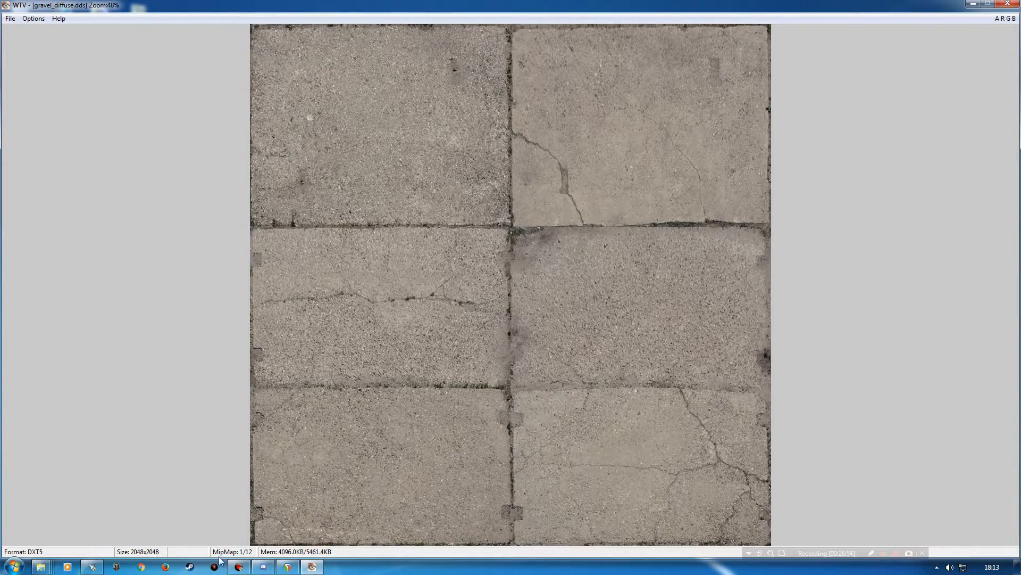
{"action": "left_click", "coordinate": [1009, 5]}
Move gravel_diffuse.dds and gravel_normal.dds aside on the desktop and open gravel_distance_diffuse.png in paint.net.
{"action": "left_click_drag", "start_coordinate": [222, 141], "coordinate": [344, 33]}
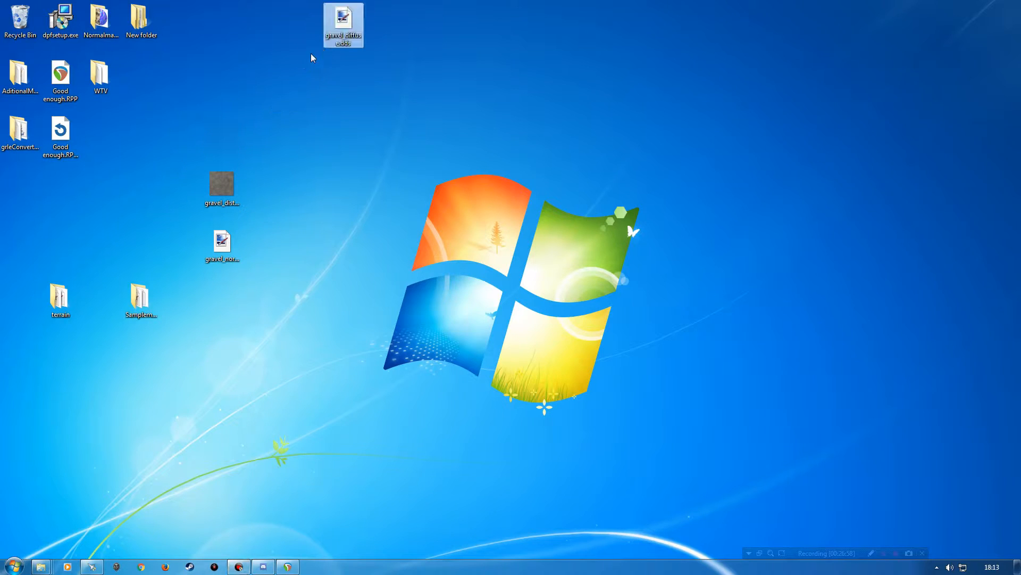
{"action": "left_click_drag", "start_coordinate": [310, 291], "coordinate": [503, 28]}
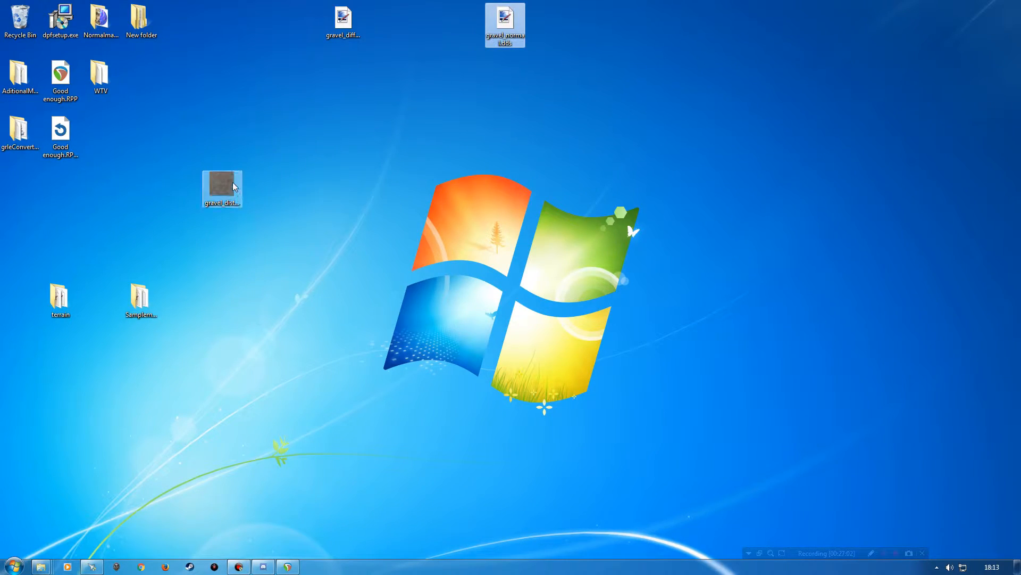
{"action": "left_click", "coordinate": [226, 186]}
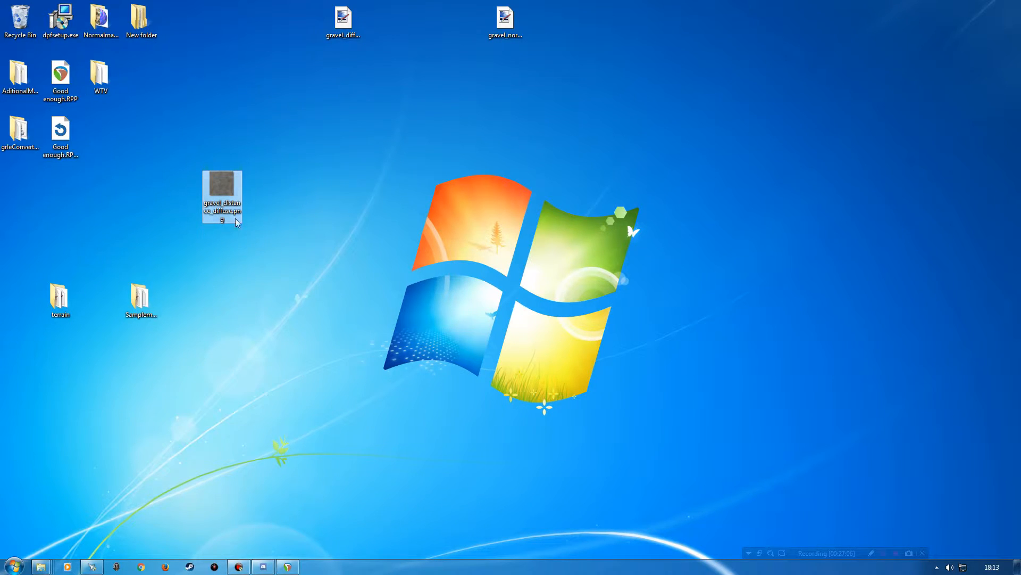
{"action": "right_click", "coordinate": [224, 186]}
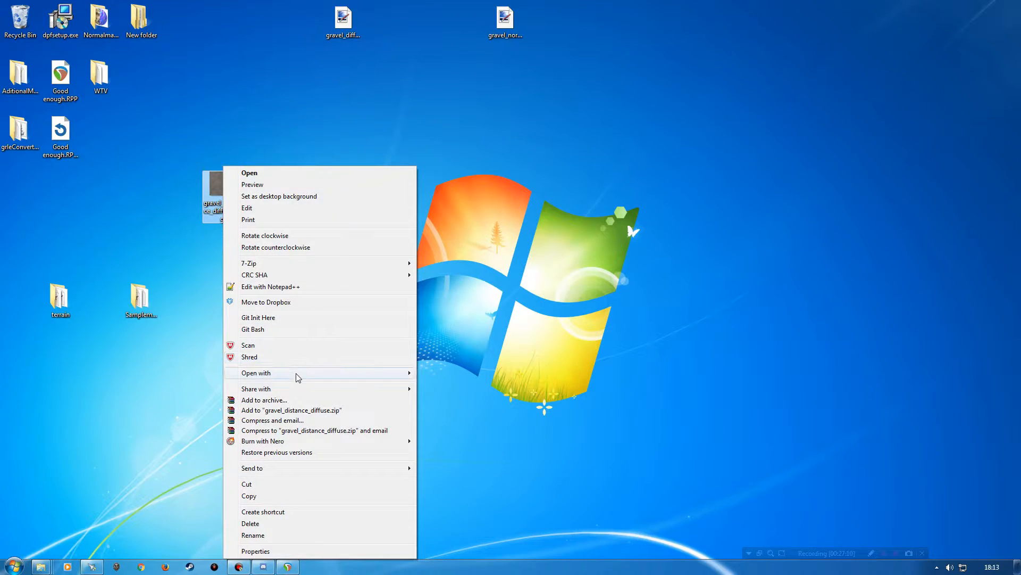
{"action": "mouse_move", "coordinate": [296, 374]}
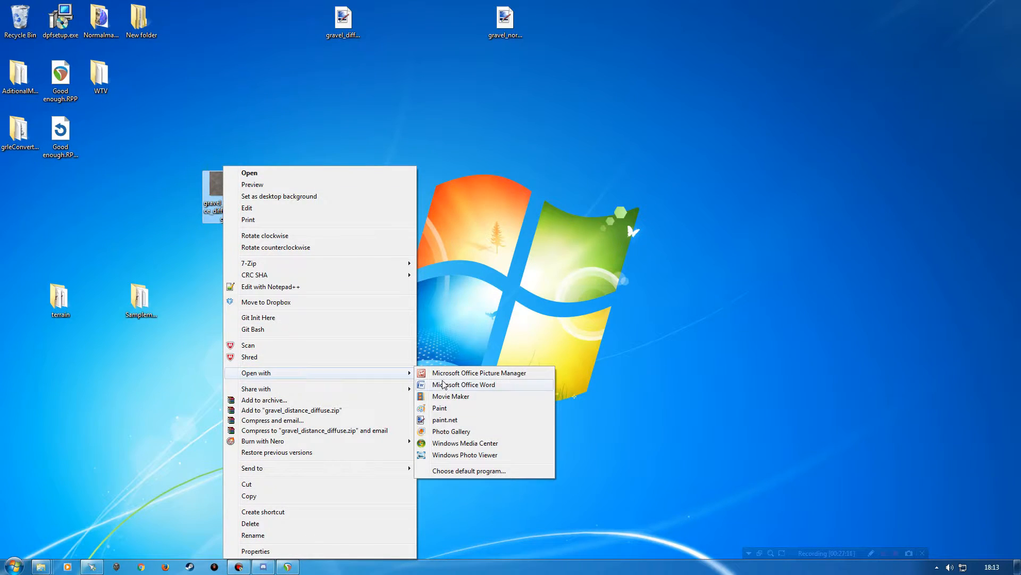
{"action": "left_click", "coordinate": [446, 420]}
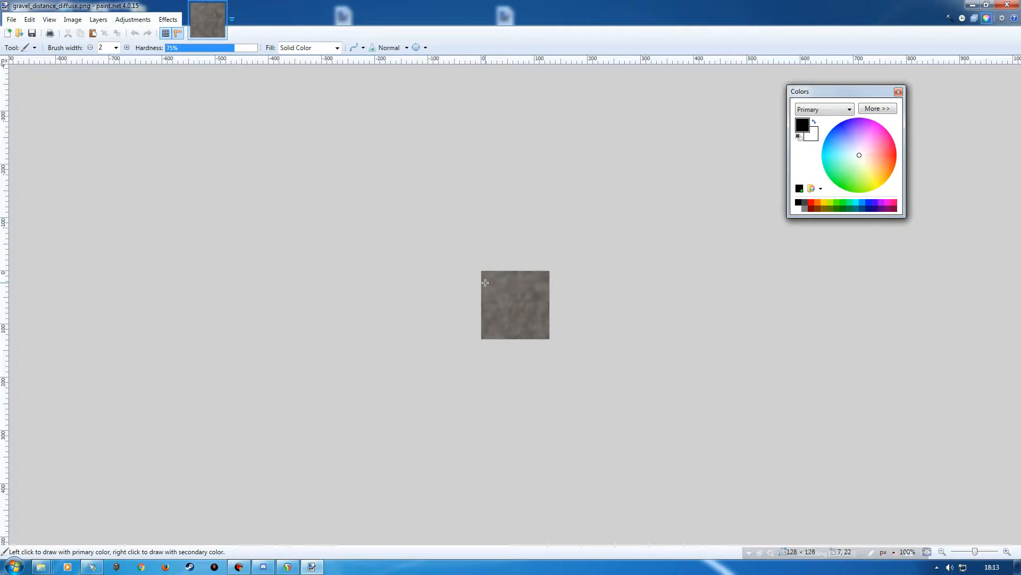
Load the sample map's gravel_distance_diffuse.dds into WTV to examine its format, size and mipmaps, and minimize the viewer.
{"action": "left_click", "coordinate": [972, 5]}
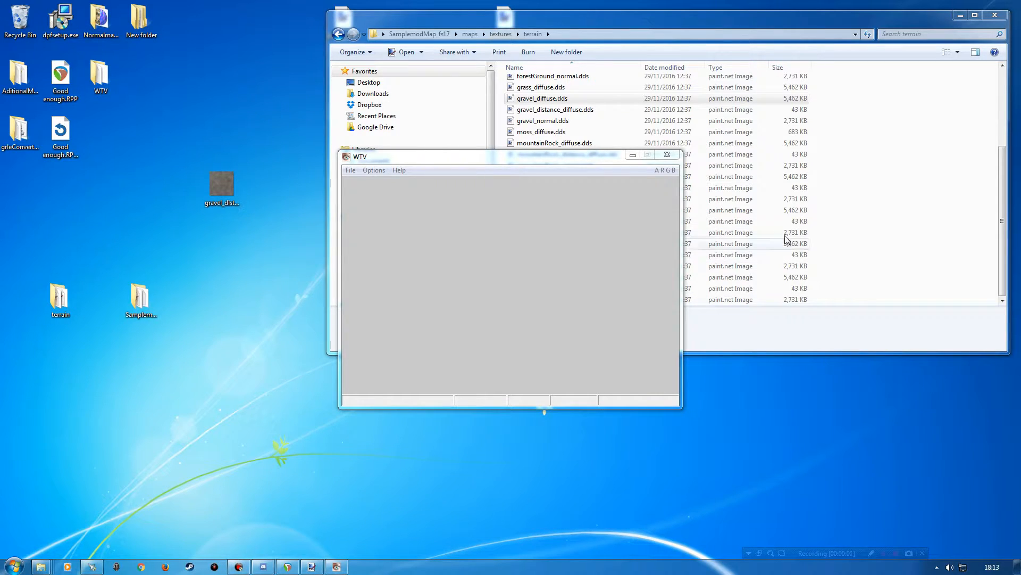
{"action": "left_click", "coordinate": [557, 159]}
{"action": "left_click_drag", "start_coordinate": [557, 162], "coordinate": [268, 260]}
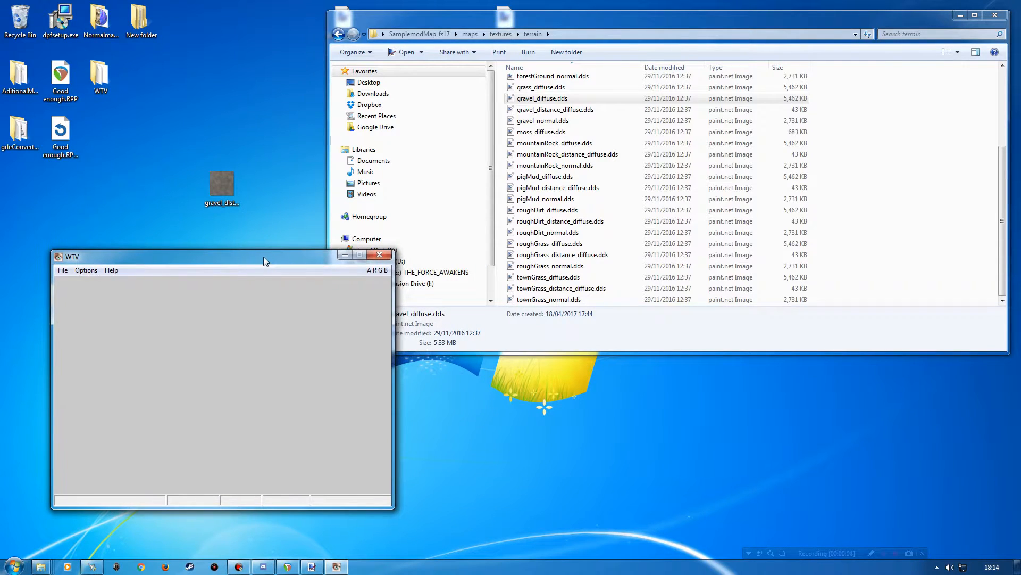
{"action": "left_click", "coordinate": [221, 186]}
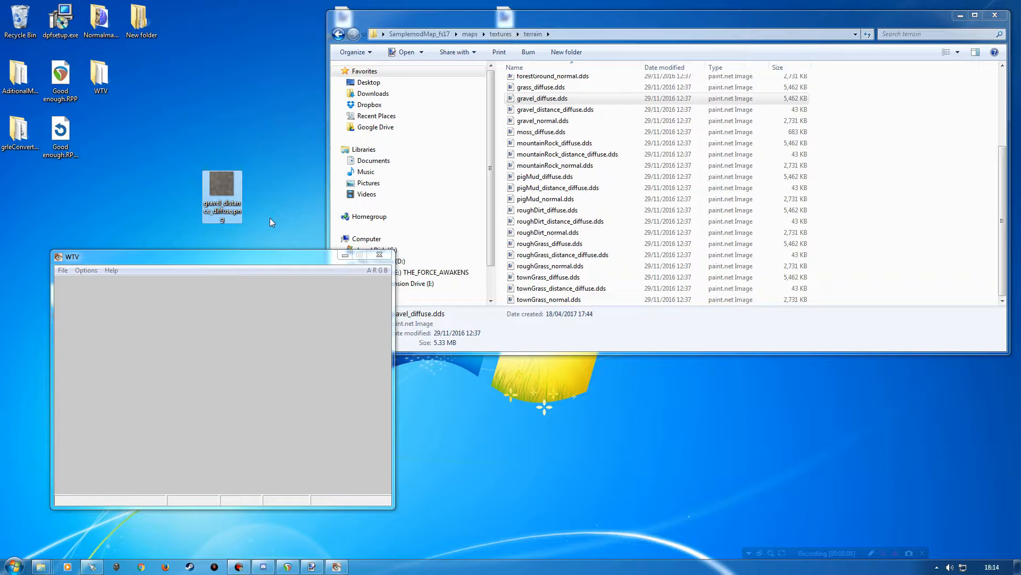
{"action": "left_click", "coordinate": [312, 568]}
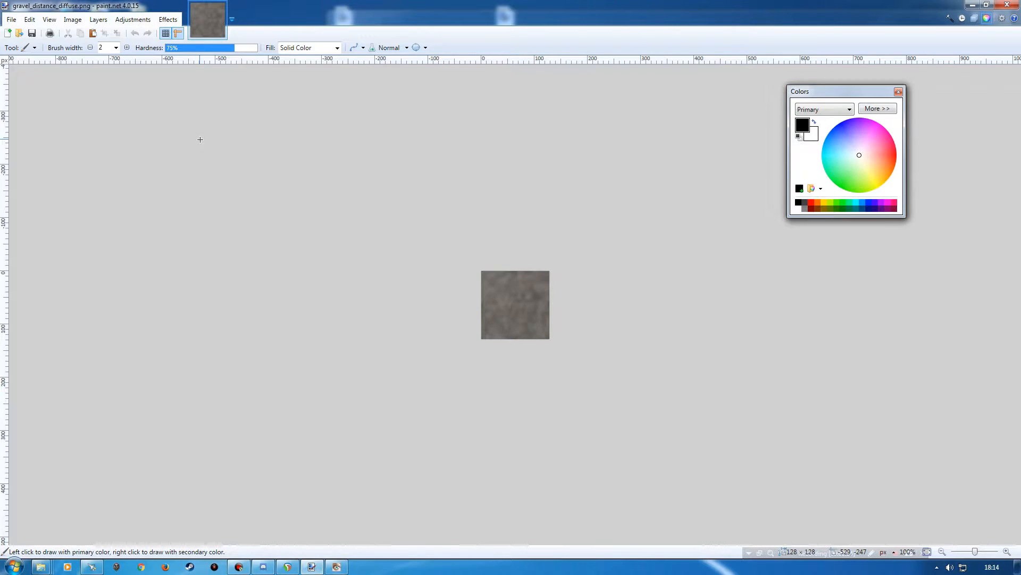
{"action": "left_click", "coordinate": [974, 6]}
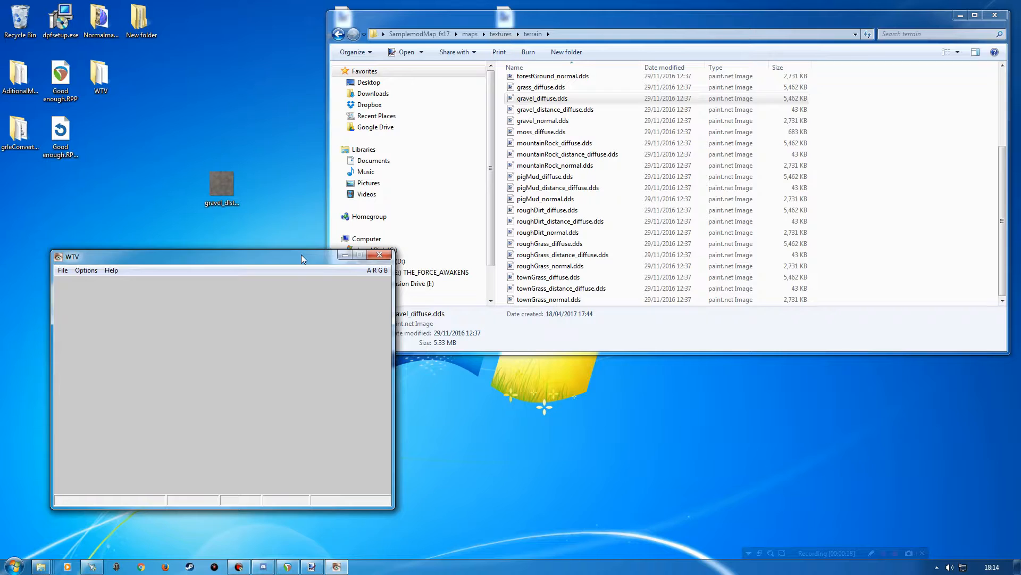
{"action": "left_click_drag", "start_coordinate": [301, 255], "coordinate": [340, 236]}
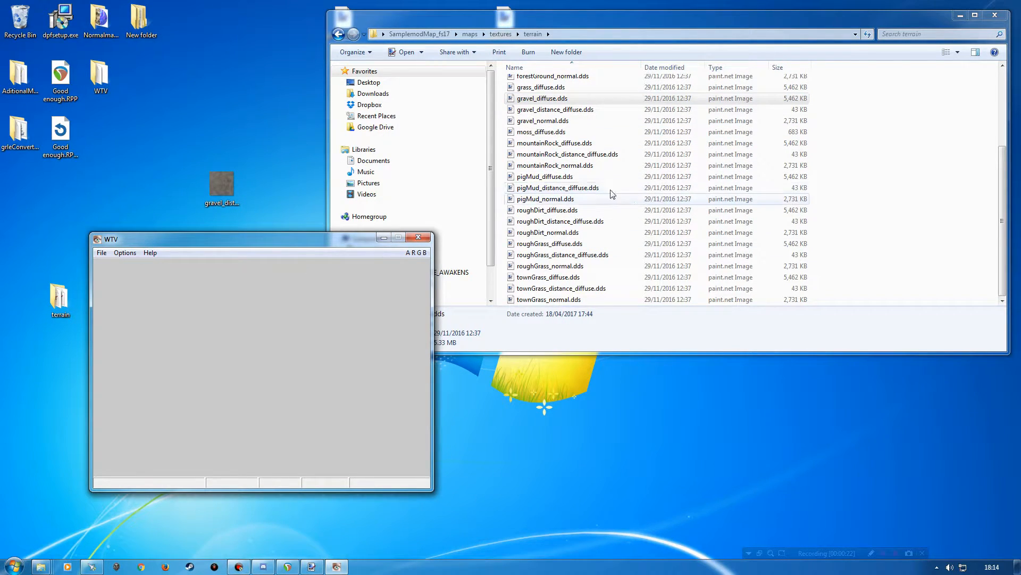
{"action": "left_click_drag", "start_coordinate": [318, 246], "coordinate": [301, 234]}
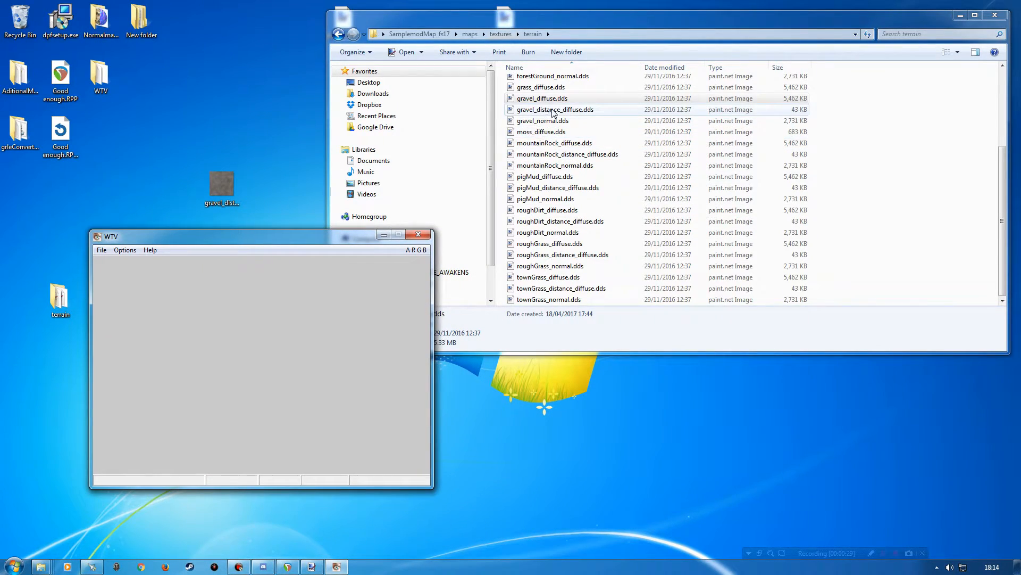
{"action": "left_click_drag", "start_coordinate": [553, 112], "coordinate": [287, 357]}
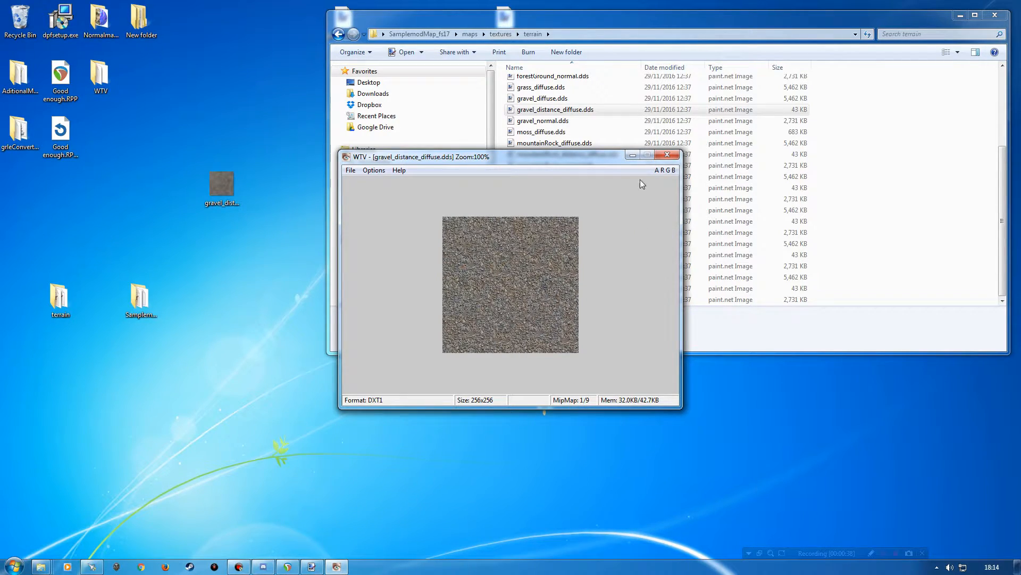
{"action": "left_click", "coordinate": [633, 155]}
Resize gravel_distance_diffuse.png to 256 × 256 pixels in paint.net.
{"action": "left_click", "coordinate": [312, 567]}
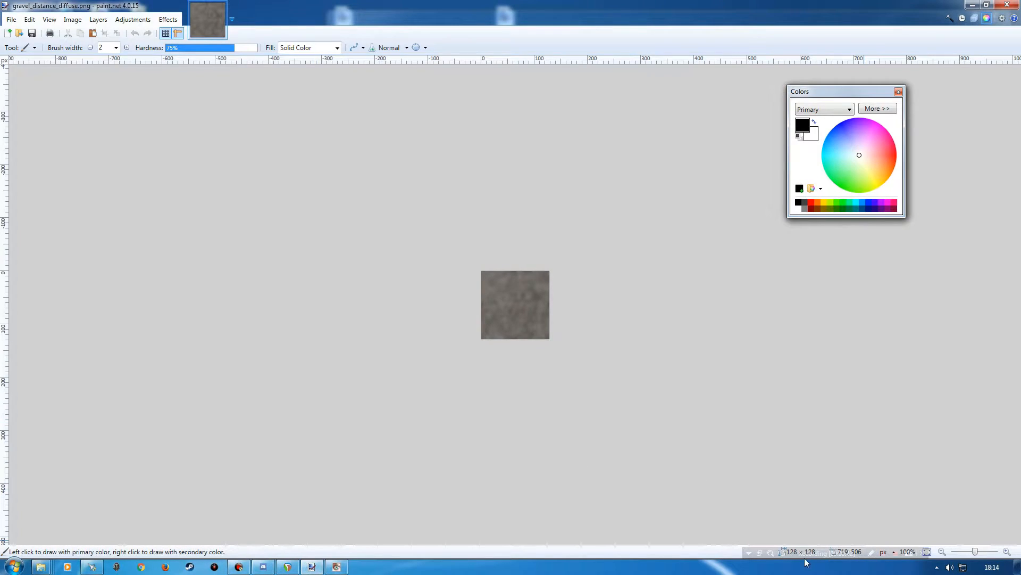
{"action": "left_click", "coordinate": [72, 19]}
{"action": "left_click", "coordinate": [88, 45]}
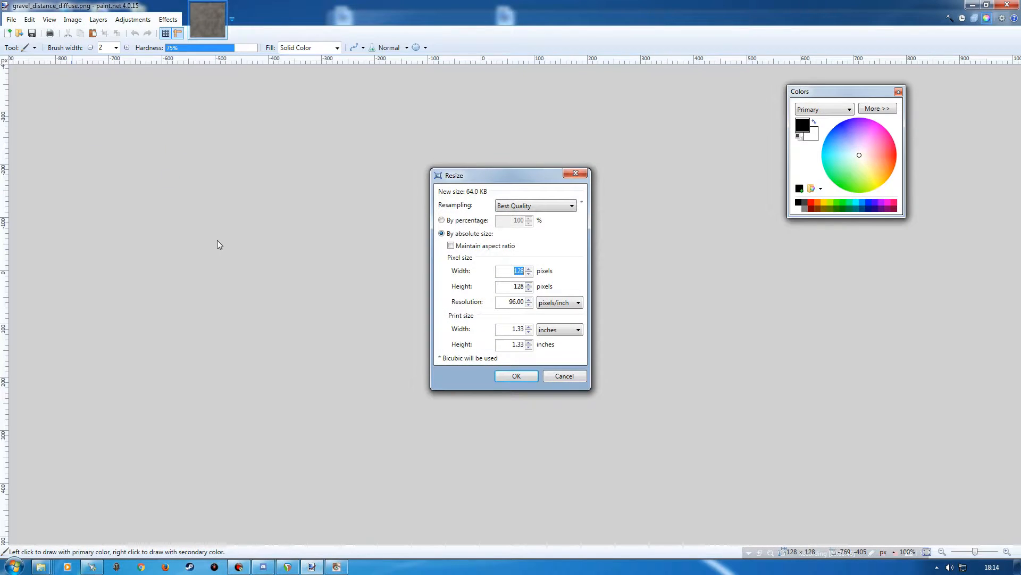
{"action": "type", "text": "256"}
{"action": "key", "text": "Tab"}
{"action": "type", "text": "256"}
{"action": "left_click", "coordinate": [497, 376]}
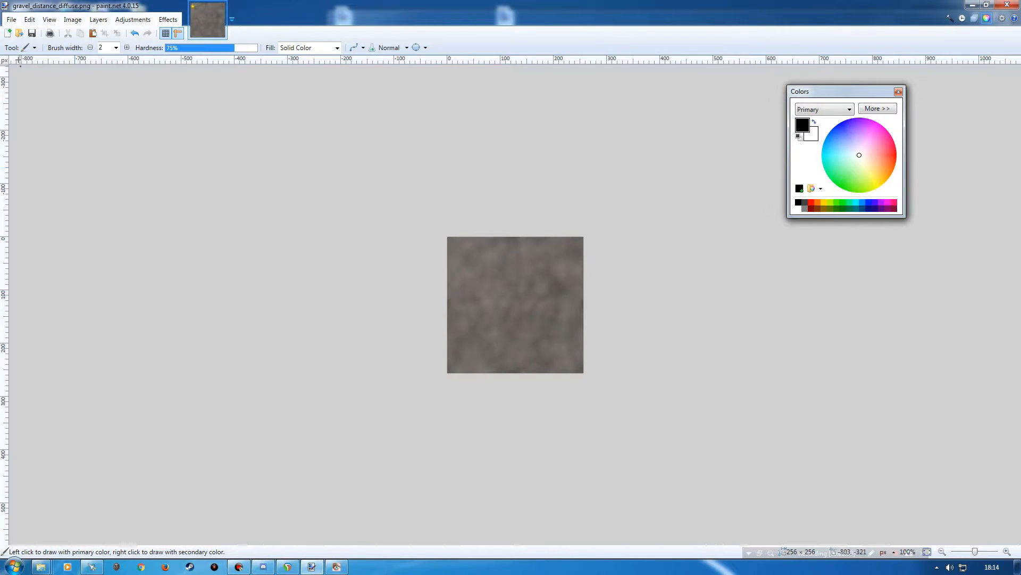
Save the resized gravel_distance_diffuse image to the desktop as a DXT1 DDS file with mipmaps generated, and close paint.net.
{"action": "left_click", "coordinate": [13, 22]}
{"action": "left_click", "coordinate": [32, 104]}
{"action": "left_click", "coordinate": [228, 248]}
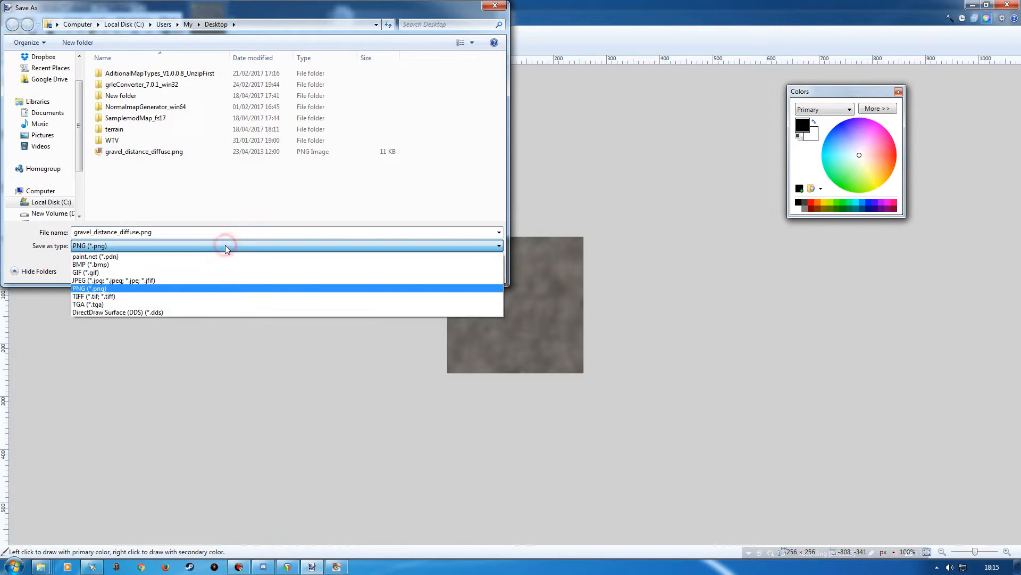
{"action": "left_click", "coordinate": [222, 312]}
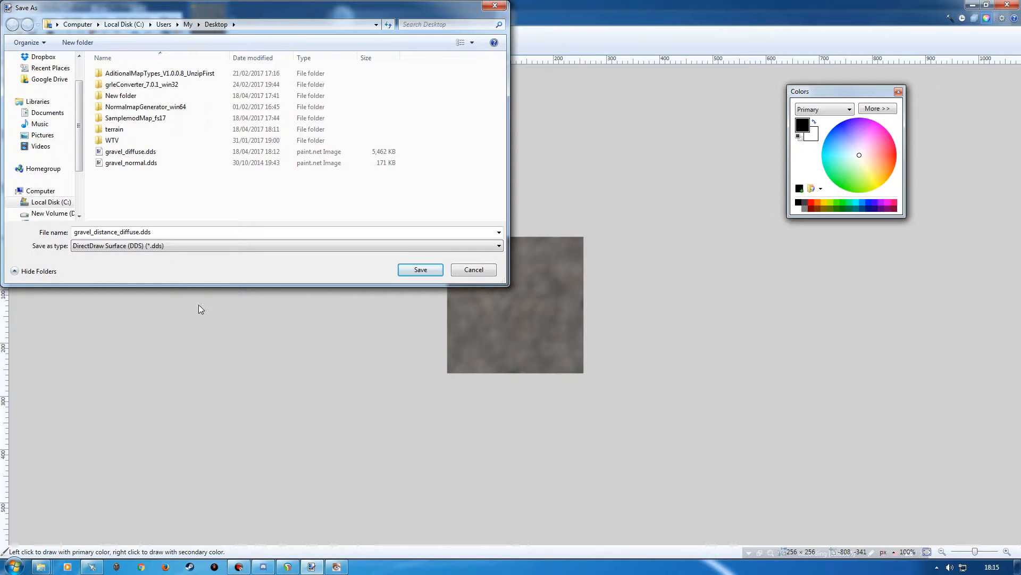
{"action": "left_click", "coordinate": [420, 270]}
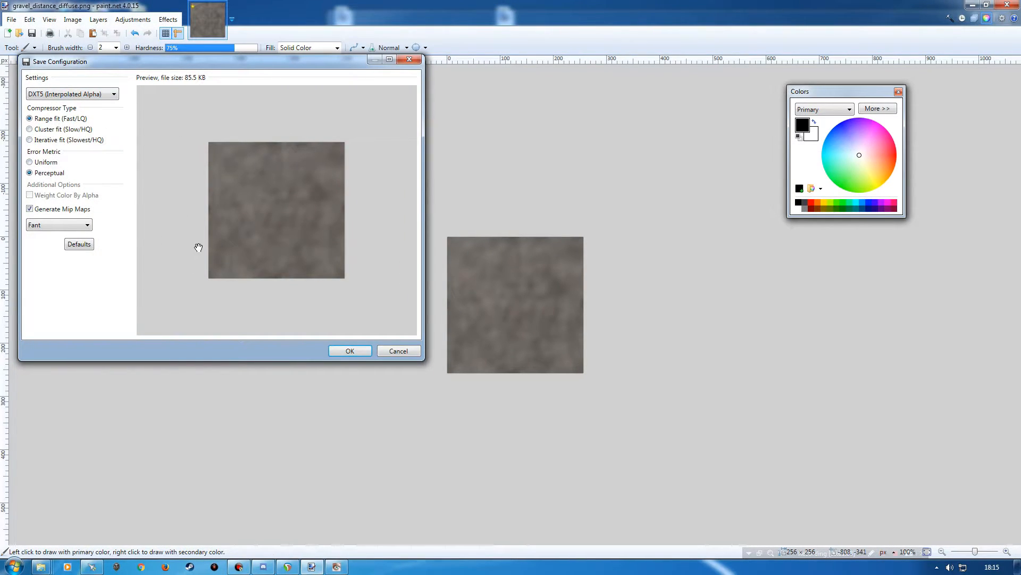
{"action": "left_click", "coordinate": [79, 95]}
{"action": "left_click", "coordinate": [81, 106]}
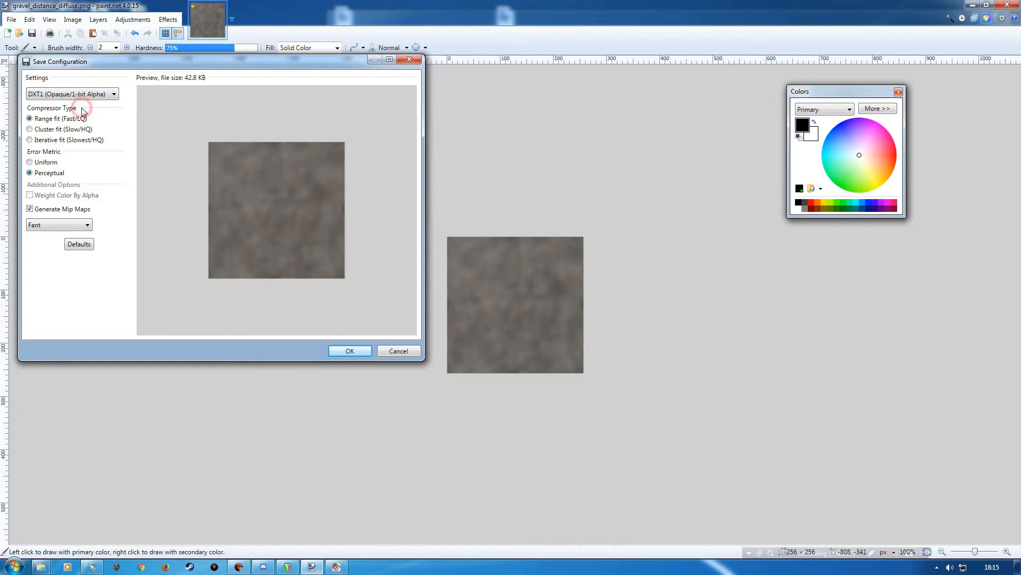
{"action": "left_click", "coordinate": [350, 351]}
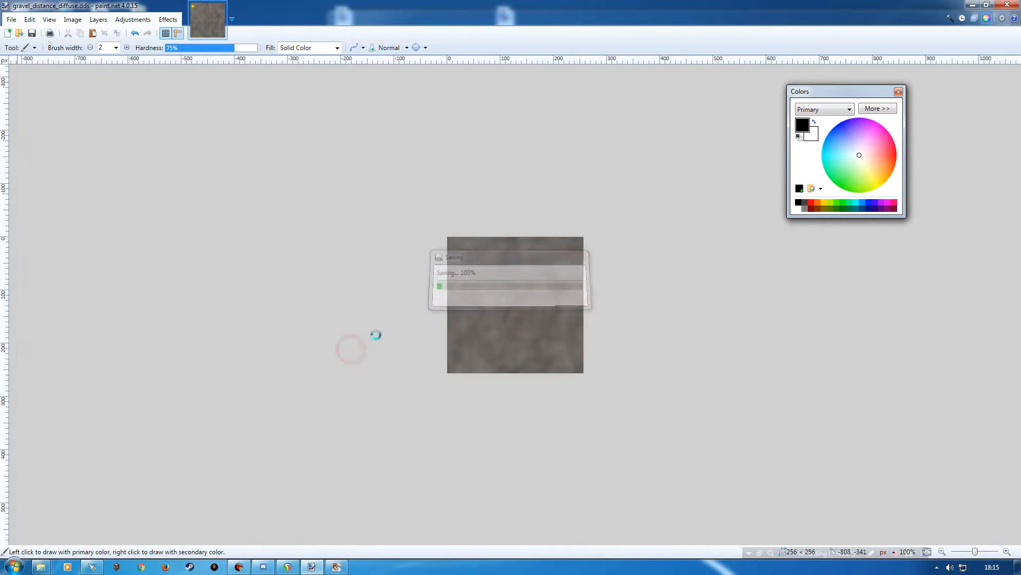
{"action": "left_click", "coordinate": [1007, 5]}
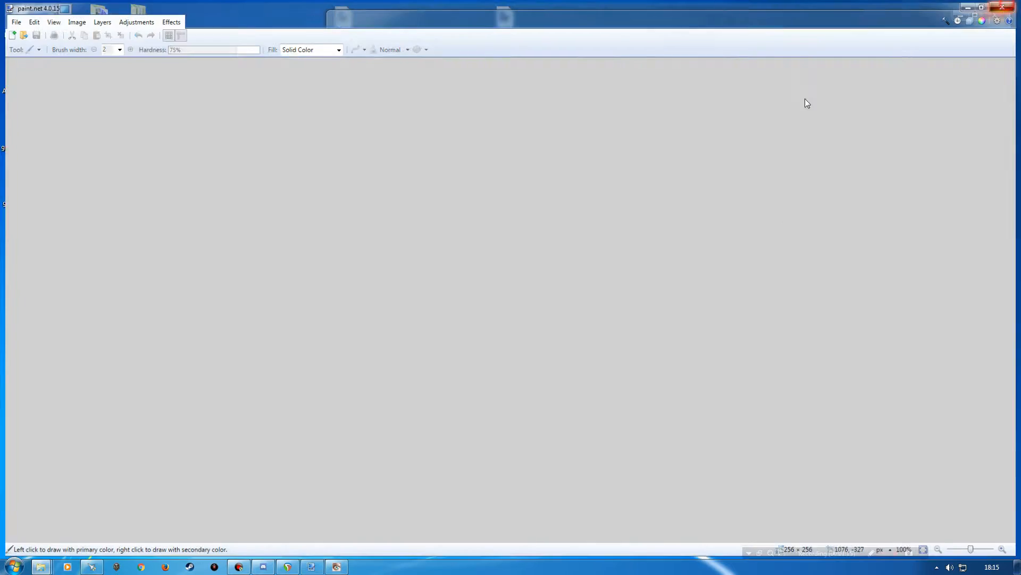
Load the desktop's new gravel_distance_diffuse.dds into WTV to verify its format, size and mipmaps, and minimize the viewer.
{"action": "left_click_drag", "start_coordinate": [30, 191], "coordinate": [226, 315]}
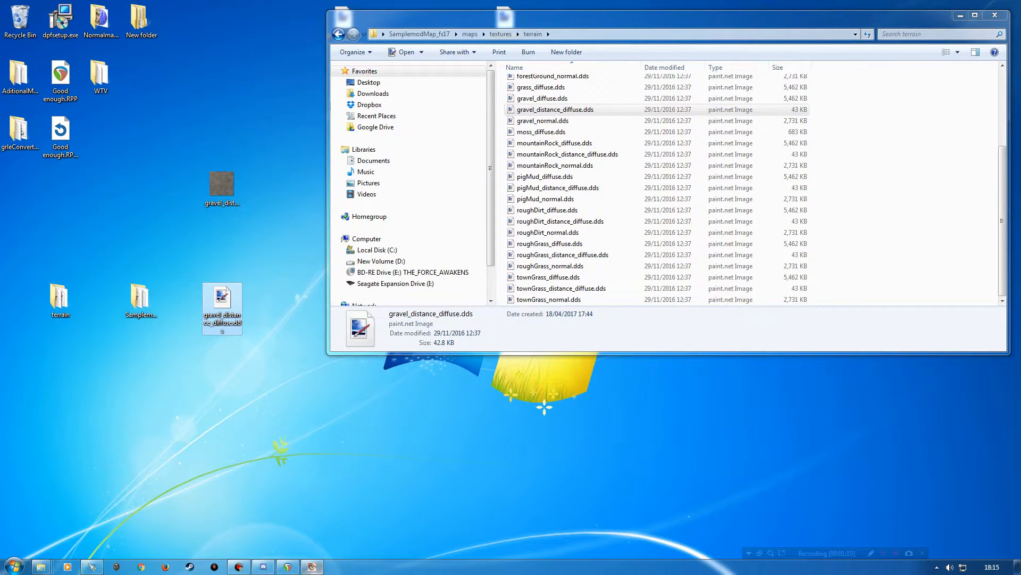
{"action": "left_click", "coordinate": [309, 570]}
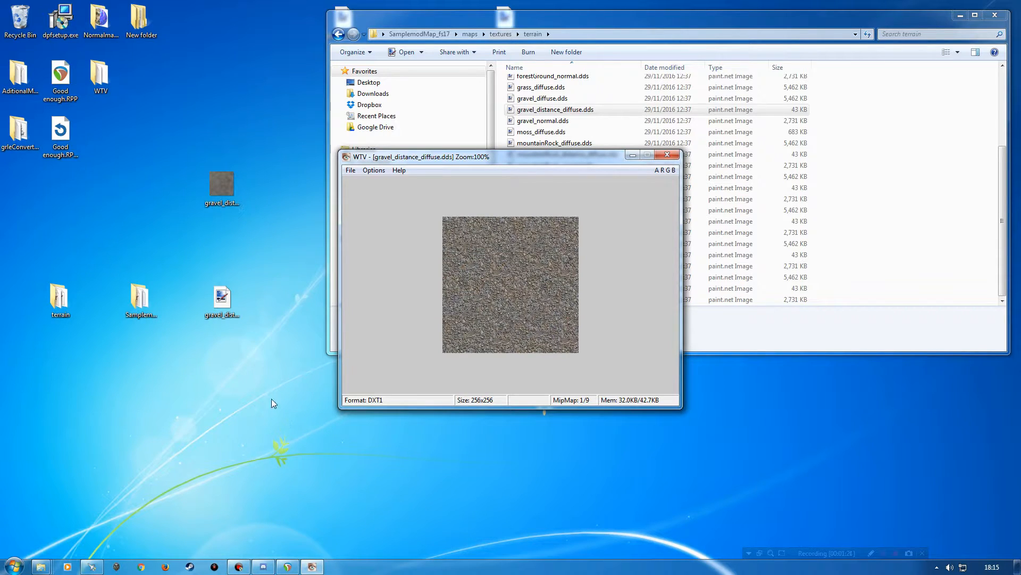
{"action": "left_click_drag", "start_coordinate": [225, 305], "coordinate": [461, 274]}
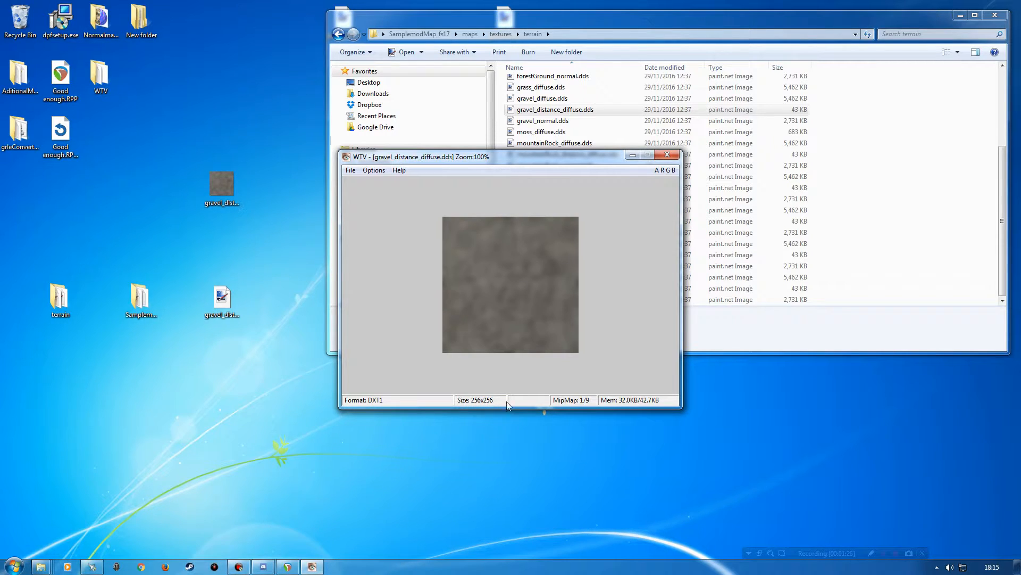
{"action": "left_click", "coordinate": [651, 156]}
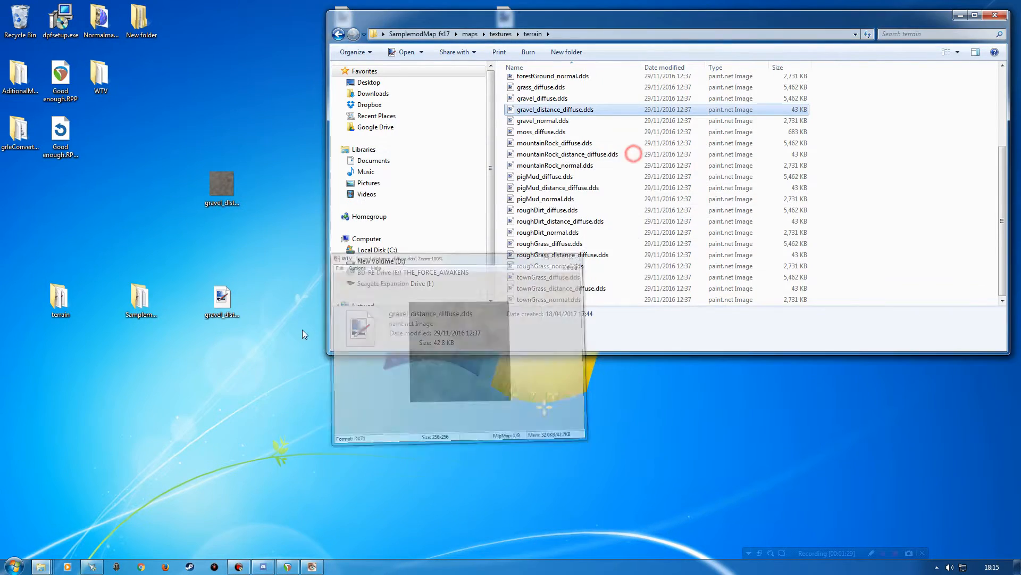
Move the terrain folder window out of the way and delete the original gravel_distance_diffuse.png from the desktop.
{"action": "left_click_drag", "start_coordinate": [513, 21], "coordinate": [513, 273]}
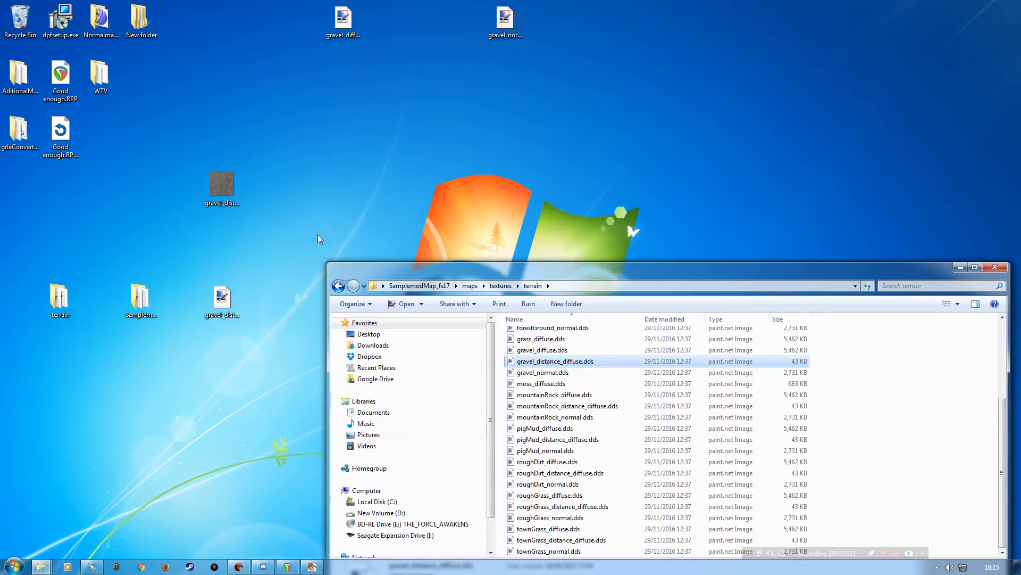
{"action": "left_click", "coordinate": [227, 189]}
{"action": "left_click_drag", "start_coordinate": [226, 187], "coordinate": [20, 31]}
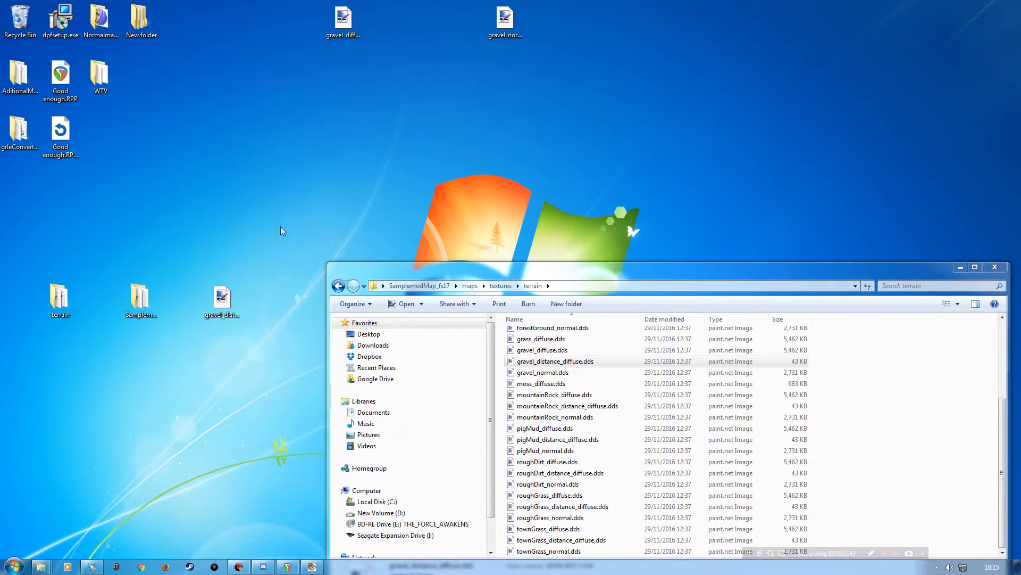
Place gravel_distance_diffuse.dds beside gravel_diffuse.dds on the desktop and bring gravel_normal.dds down next to the sample map folder.
{"action": "left_click_drag", "start_coordinate": [459, 267], "coordinate": [416, 185]}
{"action": "left_click", "coordinate": [222, 298]}
{"action": "left_click_drag", "start_coordinate": [222, 298], "coordinate": [407, 37]}
{"action": "left_click", "coordinate": [341, 24]}
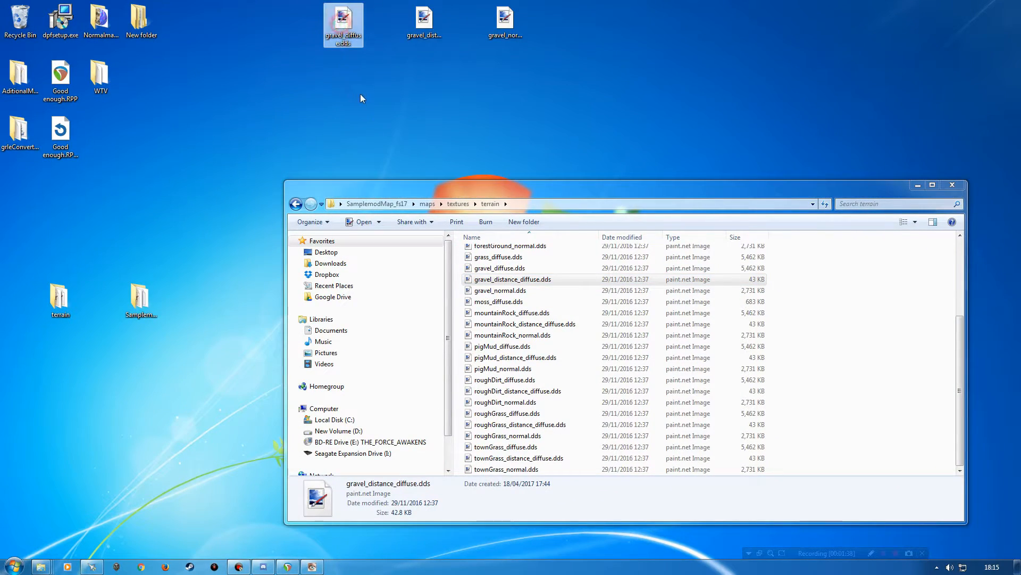
{"action": "left_click", "coordinate": [428, 18]}
{"action": "left_click_drag", "start_coordinate": [427, 25], "coordinate": [403, 25]}
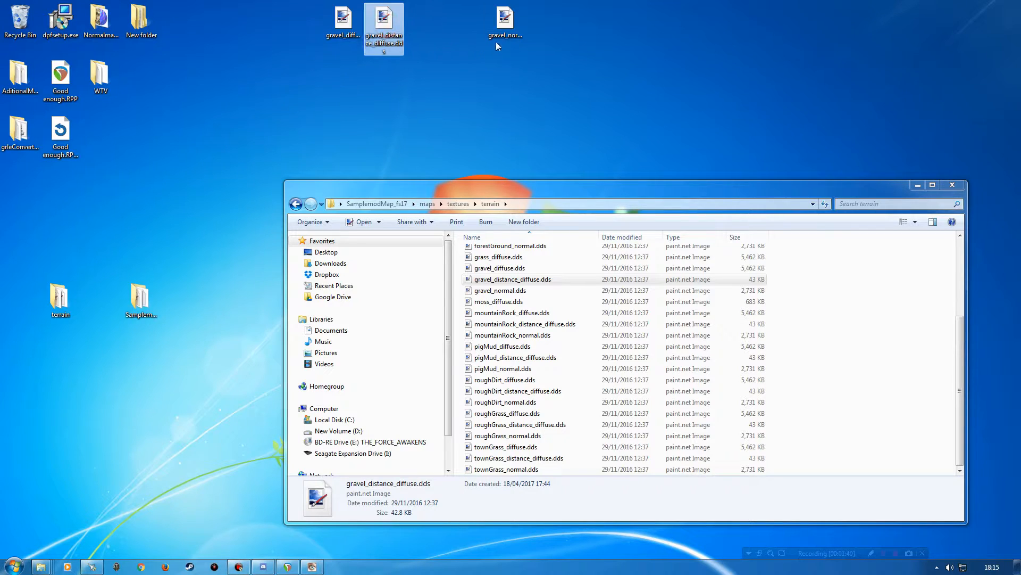
{"action": "left_click_drag", "start_coordinate": [508, 29], "coordinate": [213, 298]}
{"action": "left_click_drag", "start_coordinate": [476, 192], "coordinate": [495, 103]}
Load the sample map's gravel_normal.dds into WTV to examine its format, size and mipmaps, and minimize the viewer.
{"action": "left_click", "coordinate": [309, 568]}
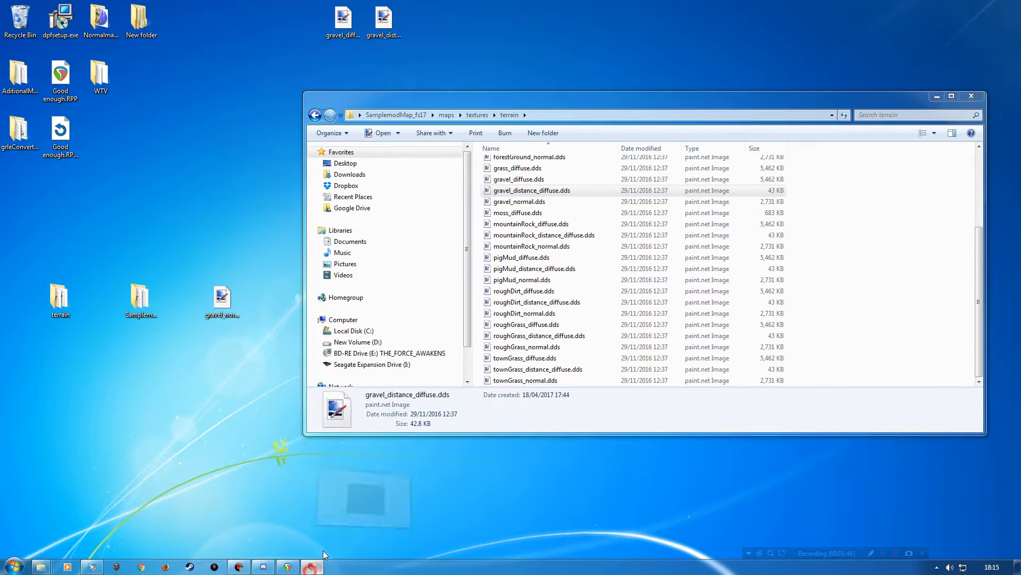
{"action": "left_click_drag", "start_coordinate": [522, 158], "coordinate": [449, 282]}
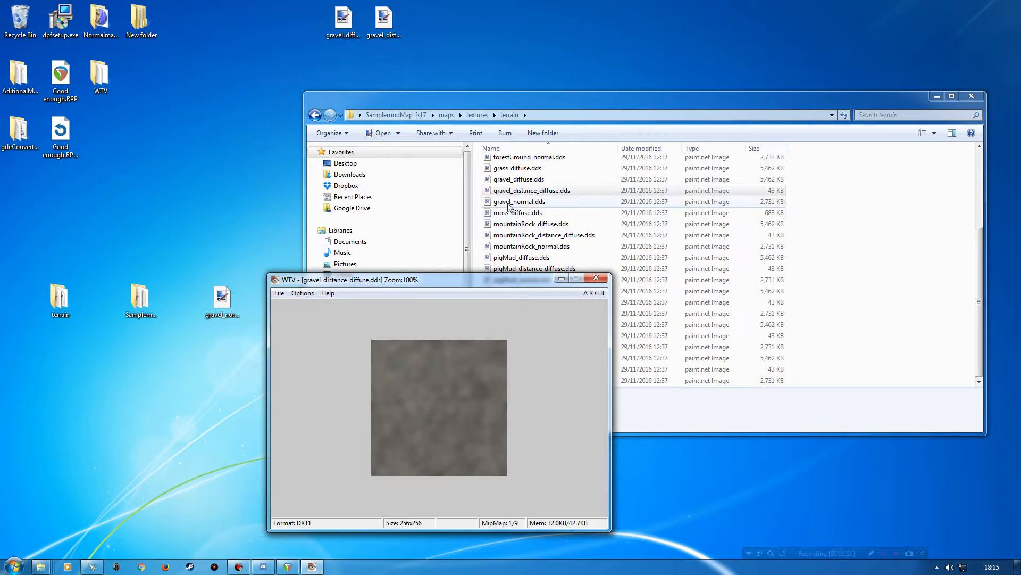
{"action": "left_click_drag", "start_coordinate": [527, 206], "coordinate": [452, 404]}
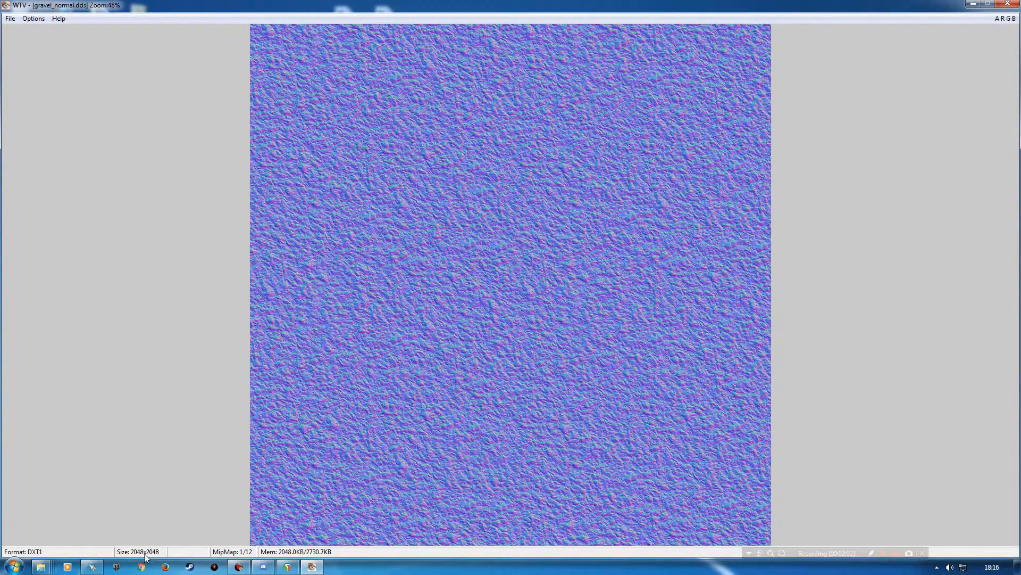
{"action": "left_click", "coordinate": [973, 4]}
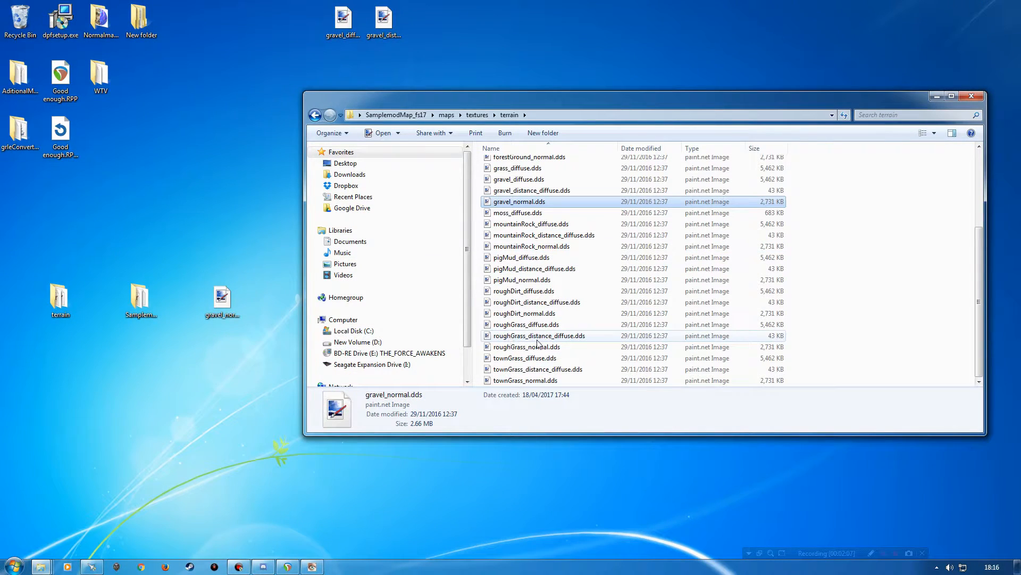
Load the desktop's gravel_normal.dds into WTV to compare its format, size and mipmaps with the sample map's version.
{"action": "left_click", "coordinate": [221, 300]}
{"action": "left_click", "coordinate": [312, 566]}
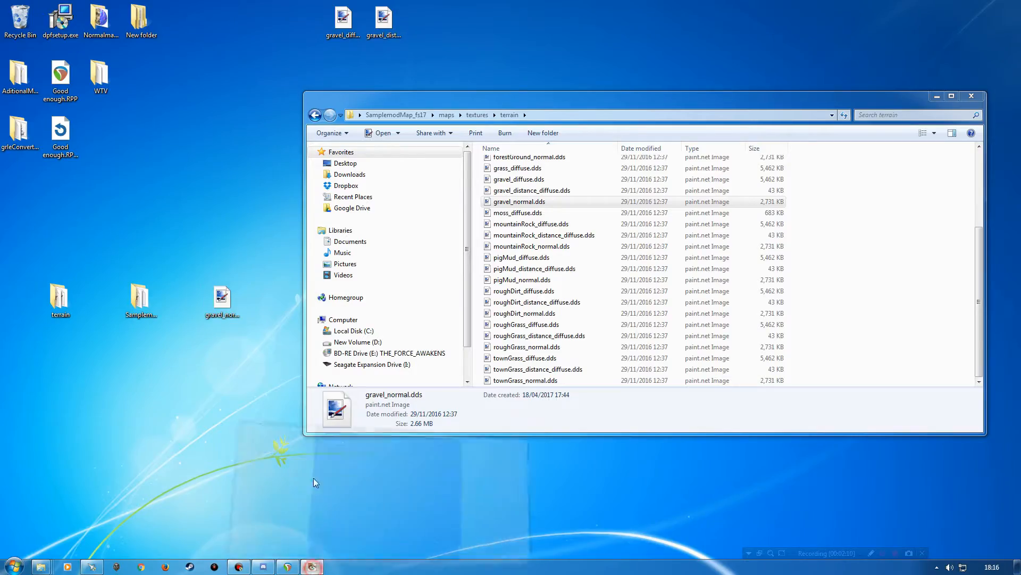
{"action": "left_click_drag", "start_coordinate": [417, 9], "coordinate": [684, 20]}
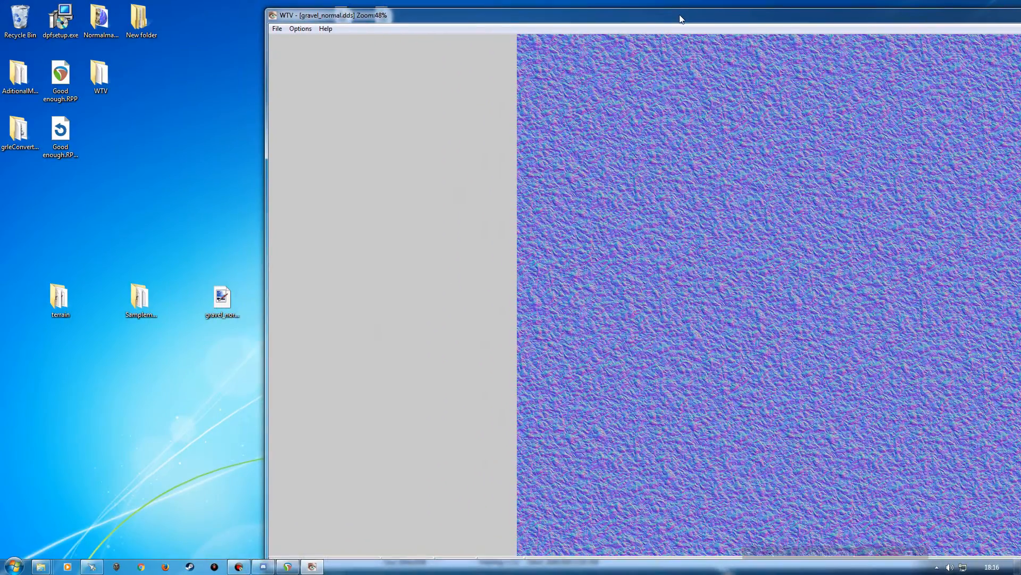
{"action": "left_click_drag", "start_coordinate": [222, 296], "coordinate": [541, 282]}
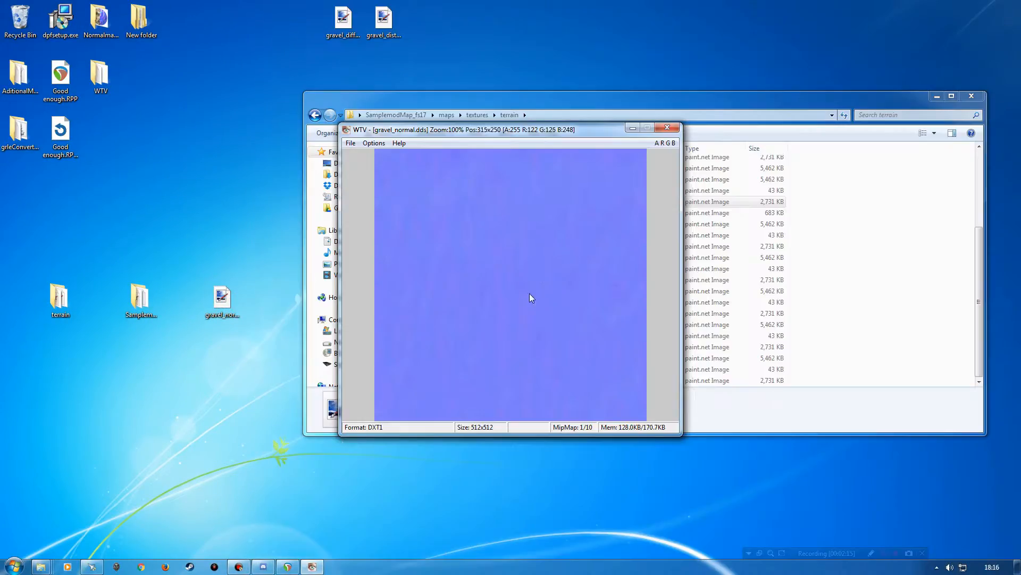
{"action": "left_click_drag", "start_coordinate": [479, 131], "coordinate": [363, 164]}
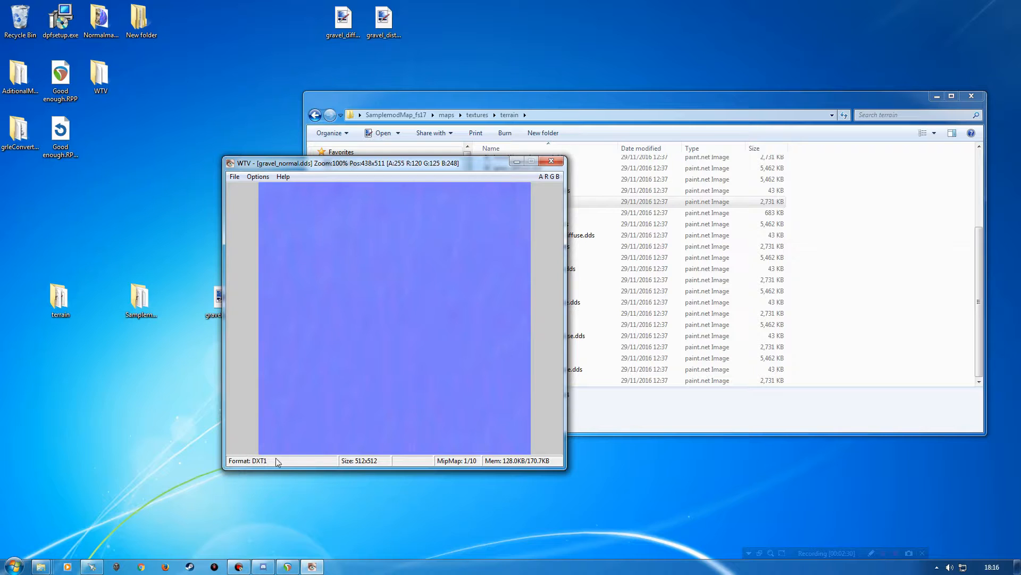
{"action": "left_click", "coordinate": [517, 161]}
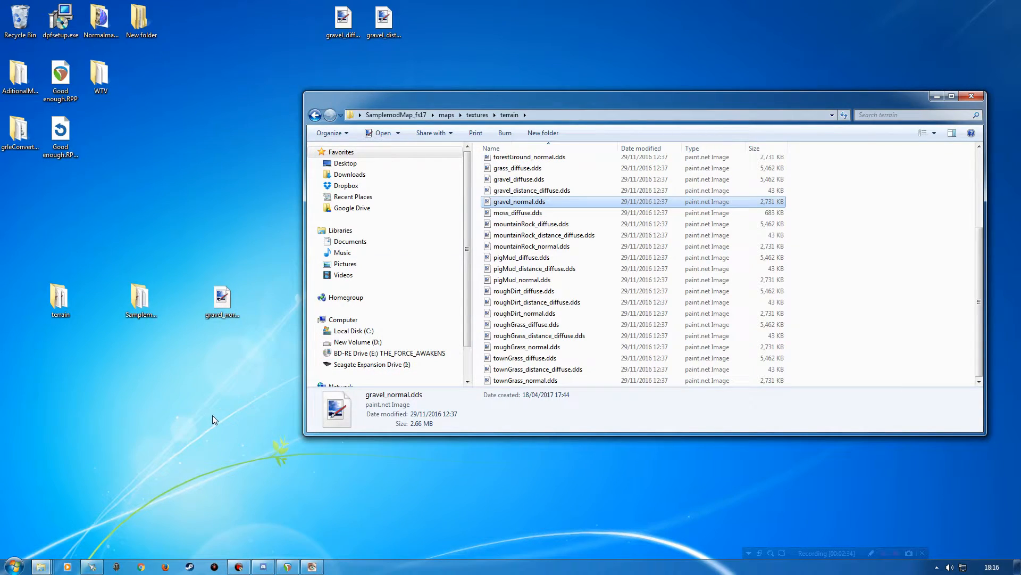
Open the desktop's gravel_normal.dds in paint.net and recheck its format and size in WTV.
{"action": "double_click", "coordinate": [222, 299]}
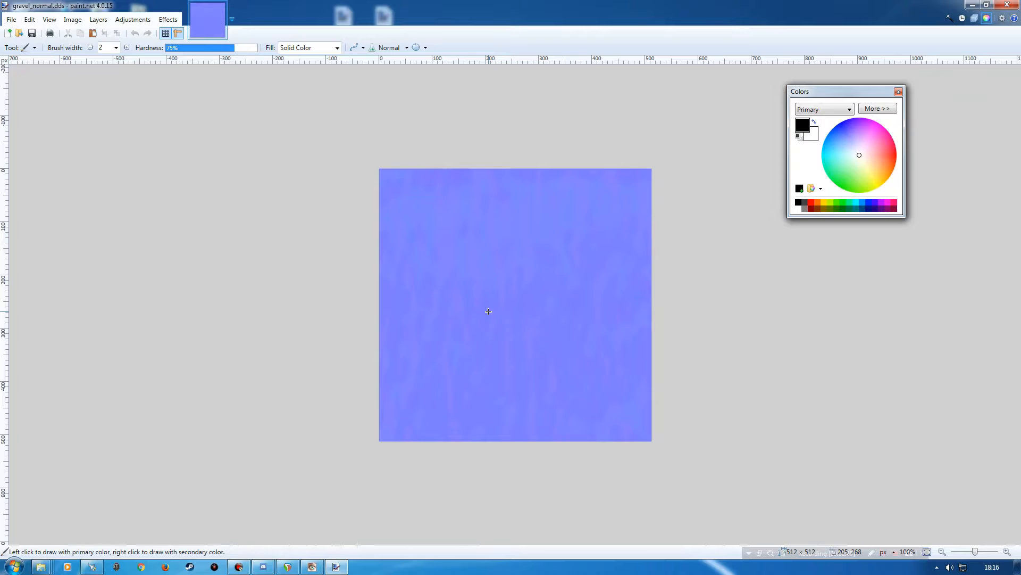
{"action": "left_click", "coordinate": [495, 267]}
{"action": "left_click", "coordinate": [312, 567]}
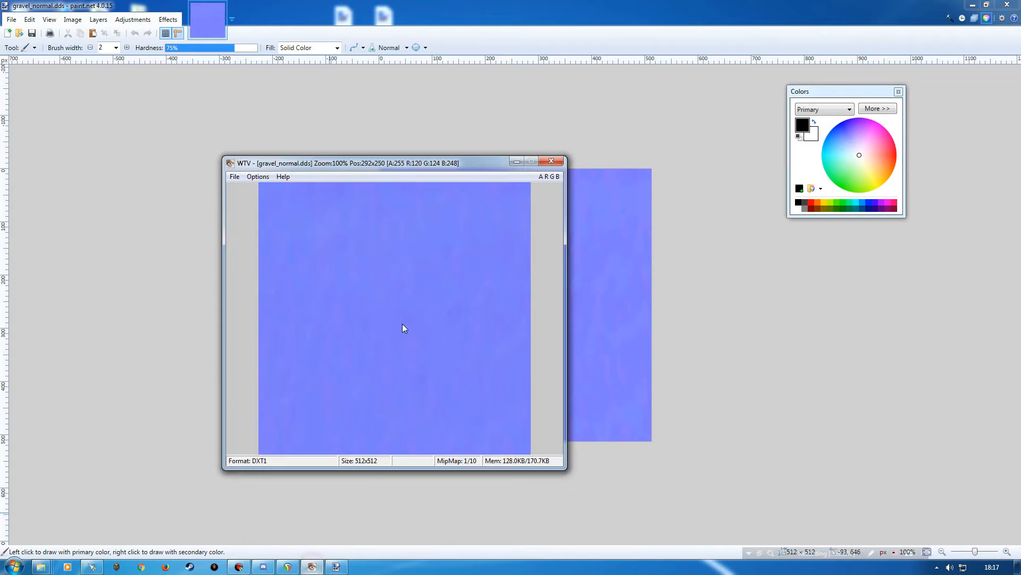
{"action": "left_click", "coordinate": [517, 161]}
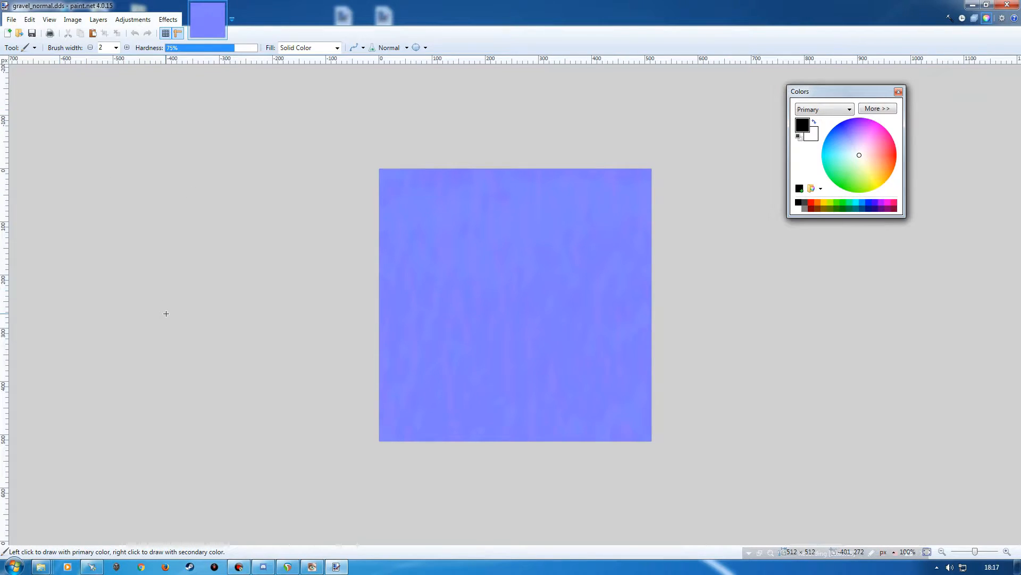
Resize gravel_normal.dds to 2048 × 2048 pixels.
{"action": "left_click", "coordinate": [63, 22]}
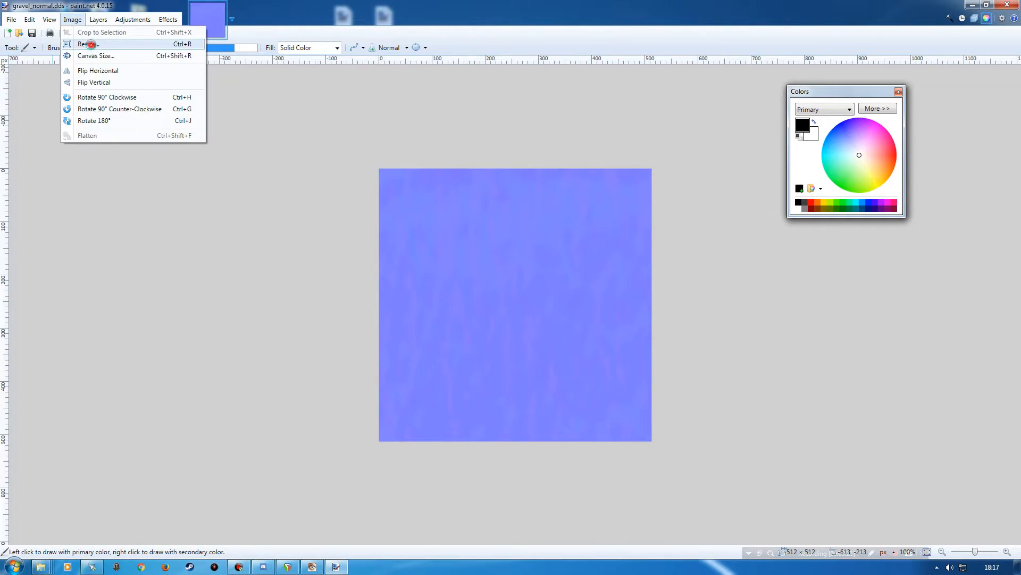
{"action": "left_click", "coordinate": [85, 43]}
{"action": "type", "text": "2048"}
{"action": "key", "text": "Tab"}
{"action": "type", "text": "520"}
{"action": "key", "text": "BackSpace"}
{"action": "key", "text": "BackSpace"}
{"action": "key", "text": "BackSpace"}
{"action": "type", "text": "2048"}
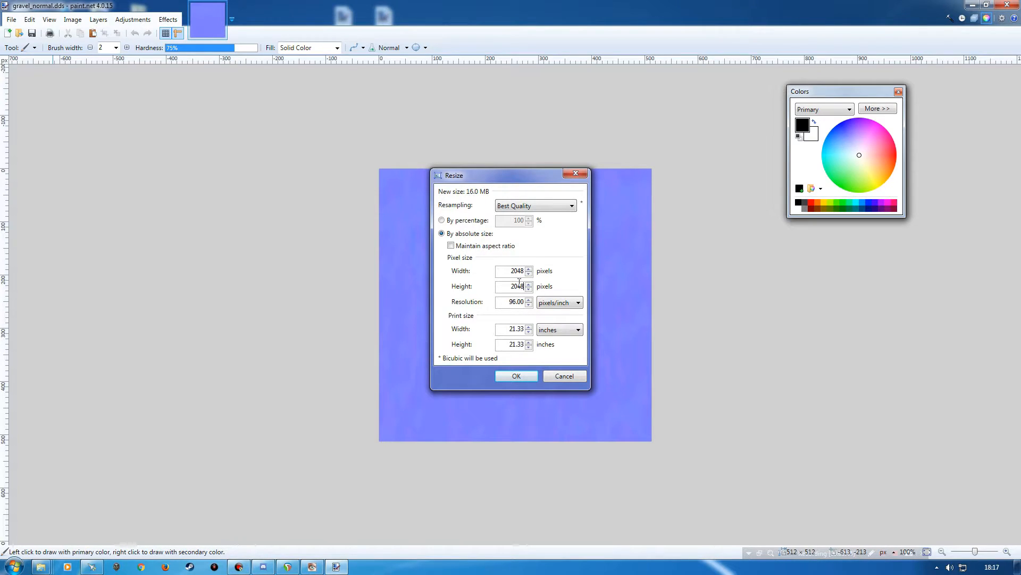
{"action": "left_click", "coordinate": [516, 376]}
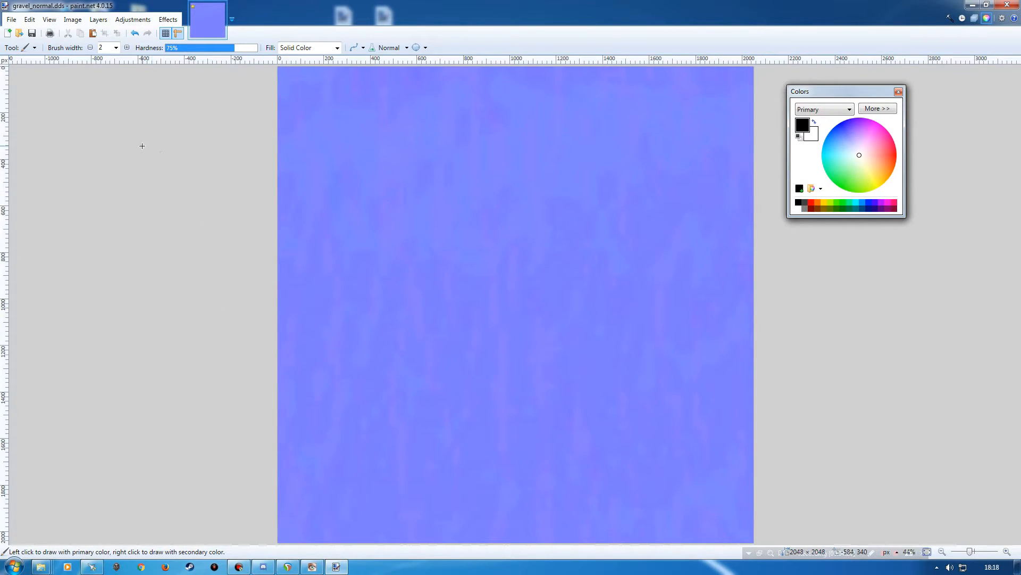
Save gravel_normal.dds in DXT1 format with mipmaps generated, and close paint.net.
{"action": "left_click", "coordinate": [11, 22]}
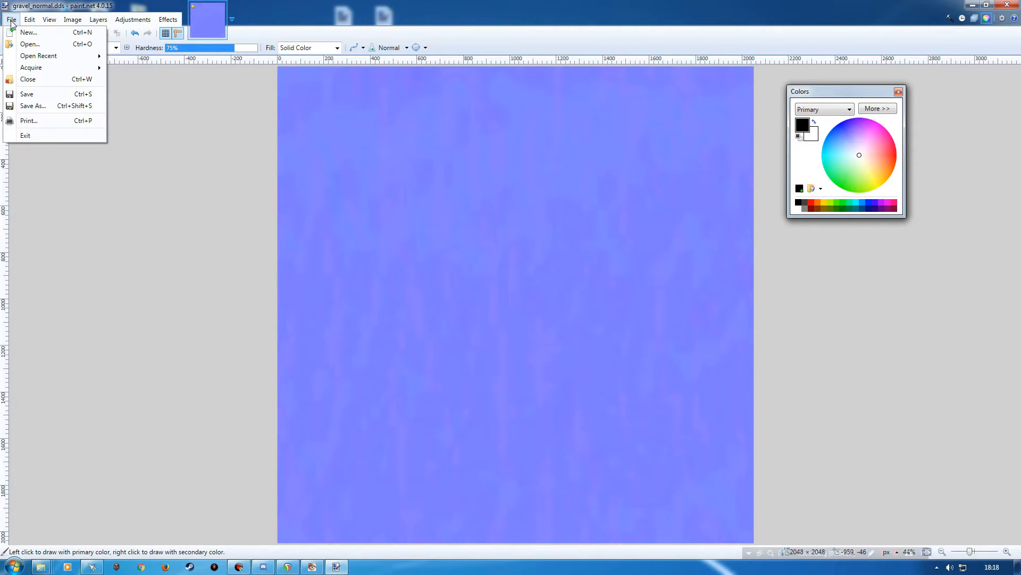
{"action": "left_click", "coordinate": [180, 243]}
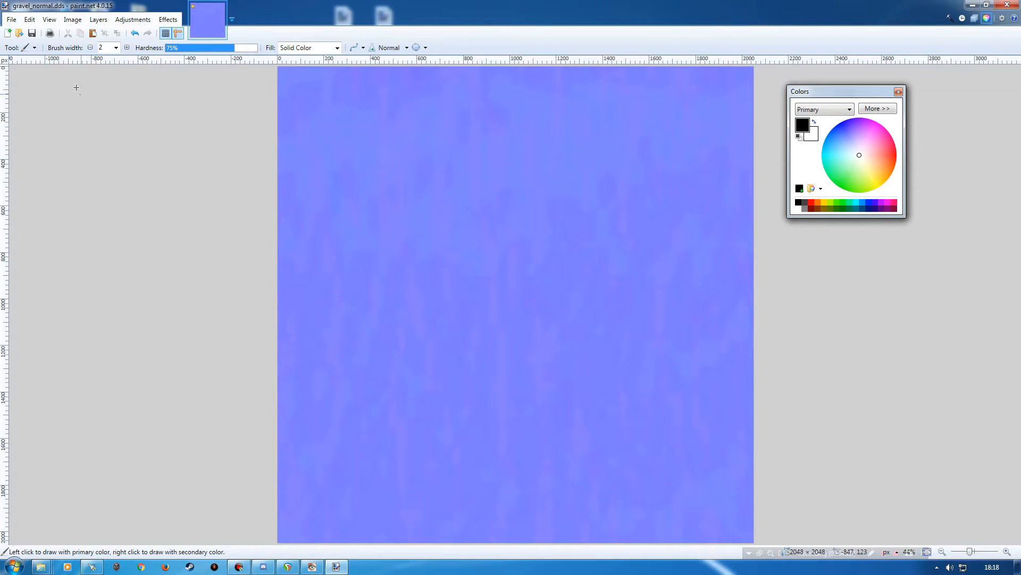
{"action": "left_click", "coordinate": [31, 33]}
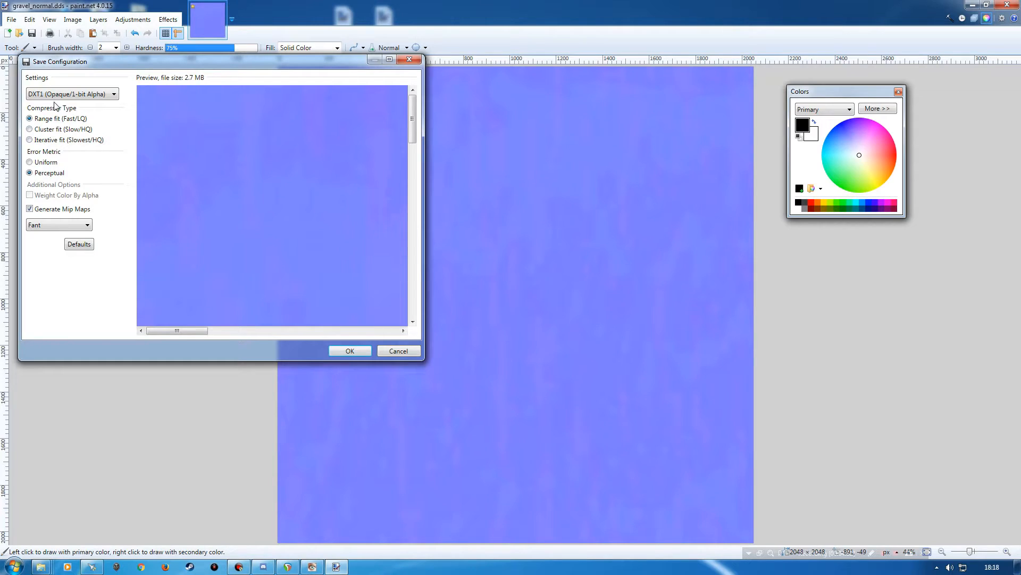
{"action": "left_click", "coordinate": [349, 350]}
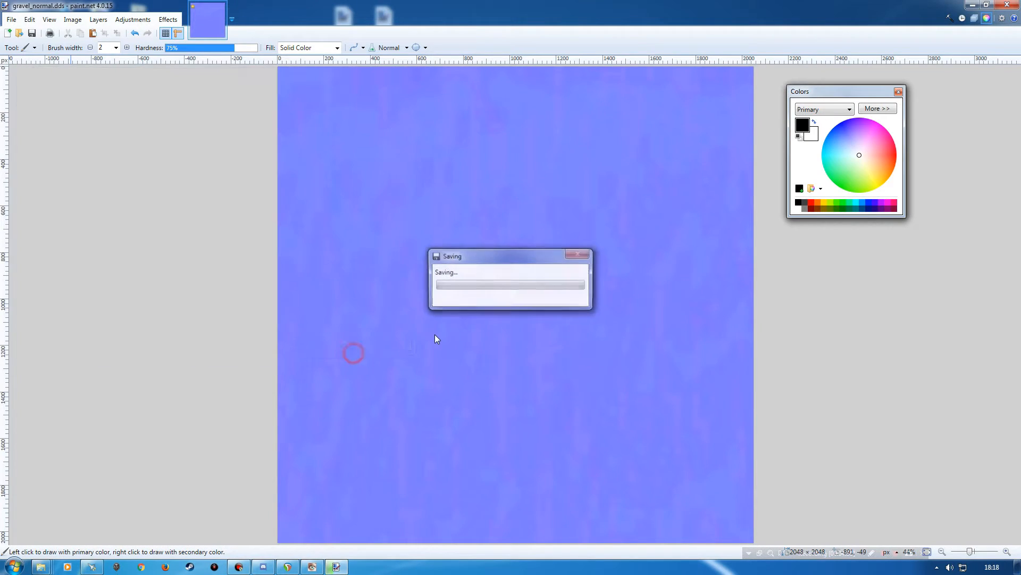
{"action": "left_click", "coordinate": [1007, 5]}
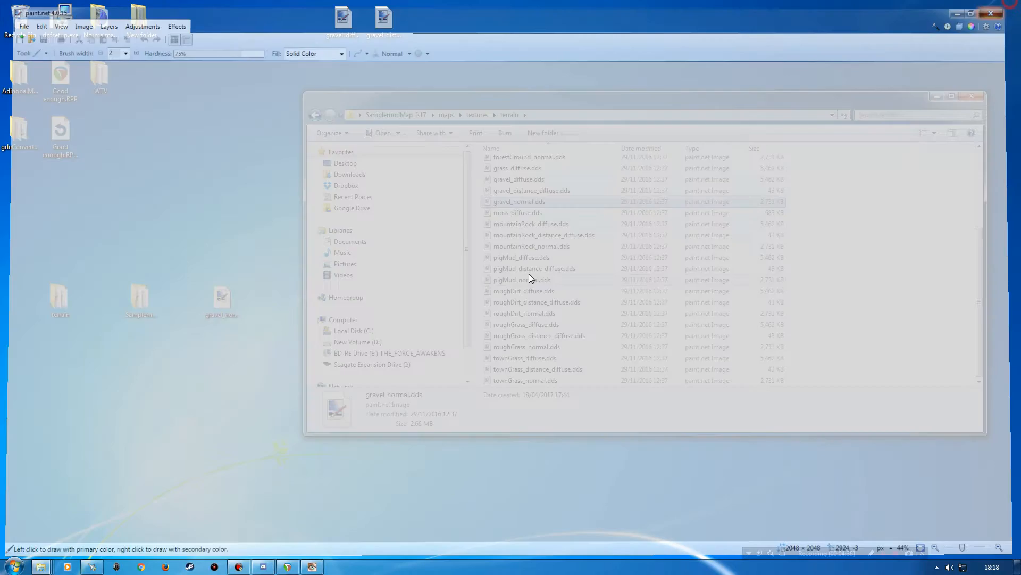
Load the desktop's resized gravel_normal.dds into WTV to verify its format, size and mipmaps.
{"action": "left_click", "coordinate": [312, 567]}
{"action": "left_click_drag", "start_coordinate": [415, 160], "coordinate": [566, 160]}
{"action": "left_click_drag", "start_coordinate": [223, 301], "coordinate": [468, 296]}
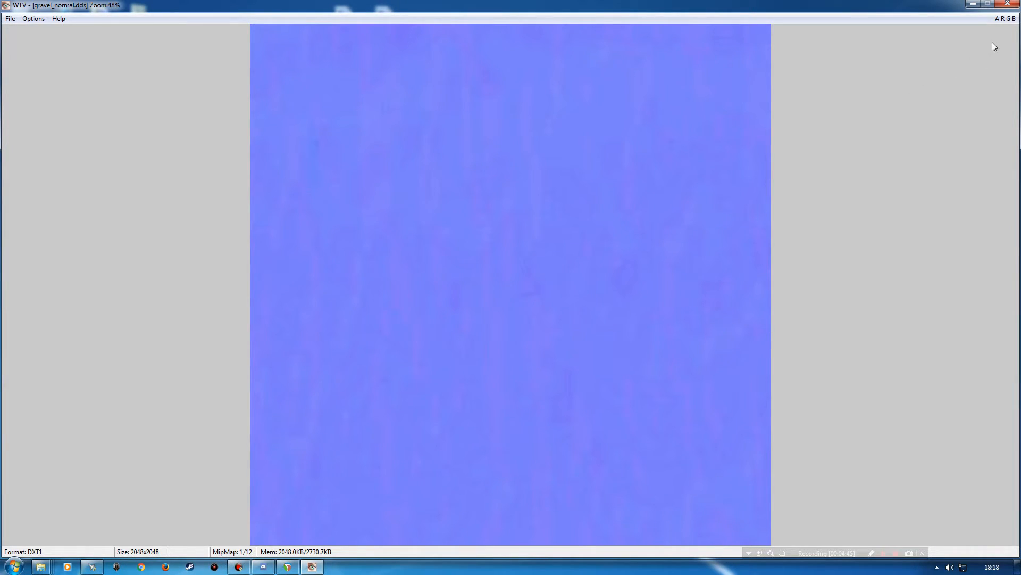
Load the sample map's original gravel_normal.dds into WTV to compare it with the converted texture, and close WTV.
{"action": "double_click", "coordinate": [926, 5]}
{"action": "left_click_drag", "start_coordinate": [938, 170], "coordinate": [932, 316]}
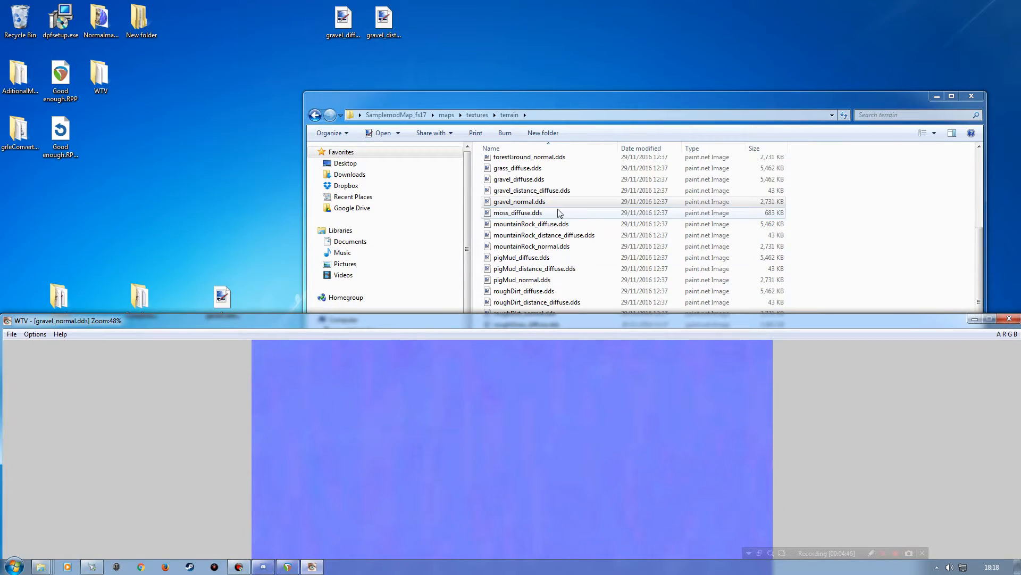
{"action": "left_click_drag", "start_coordinate": [540, 204], "coordinate": [537, 421]}
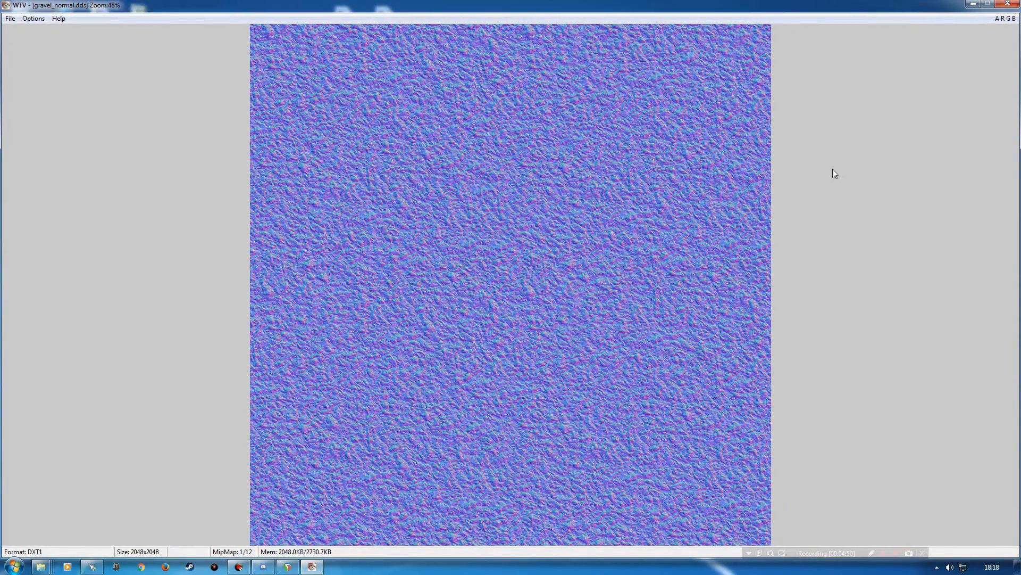
{"action": "left_click", "coordinate": [1008, 4]}
Gather the three converted gravel textures on the desktop and move them into the sample map's terrain folder, replacing all the originals.
{"action": "left_click_drag", "start_coordinate": [462, 99], "coordinate": [489, 121]}
{"action": "left_click_drag", "start_coordinate": [490, 55], "coordinate": [216, 237]}
{"action": "left_click_drag", "start_coordinate": [216, 302], "coordinate": [262, 301]}
{"action": "left_click_drag", "start_coordinate": [585, 129], "coordinate": [586, 38]}
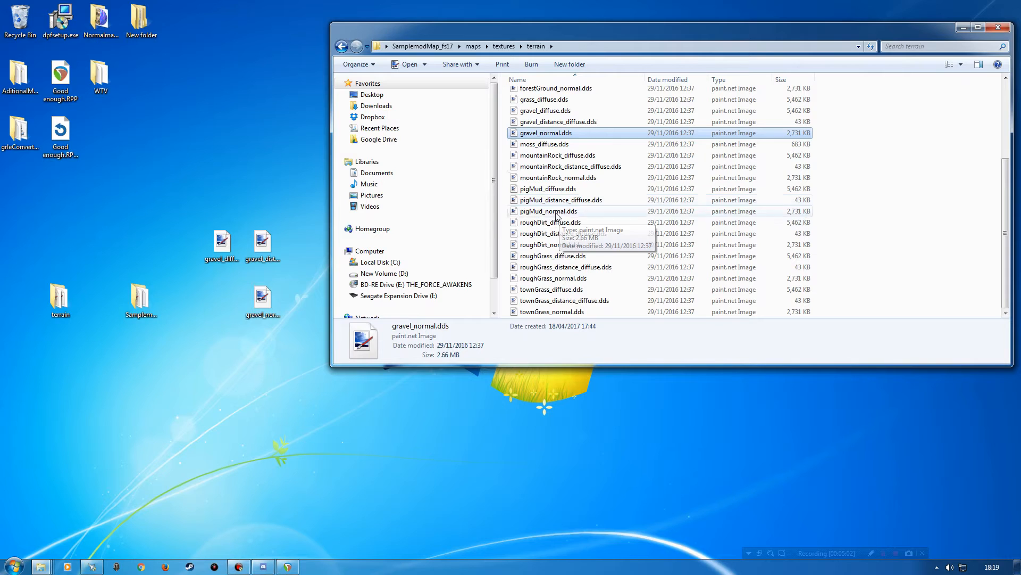
{"action": "left_click_drag", "start_coordinate": [312, 361], "coordinate": [184, 210]}
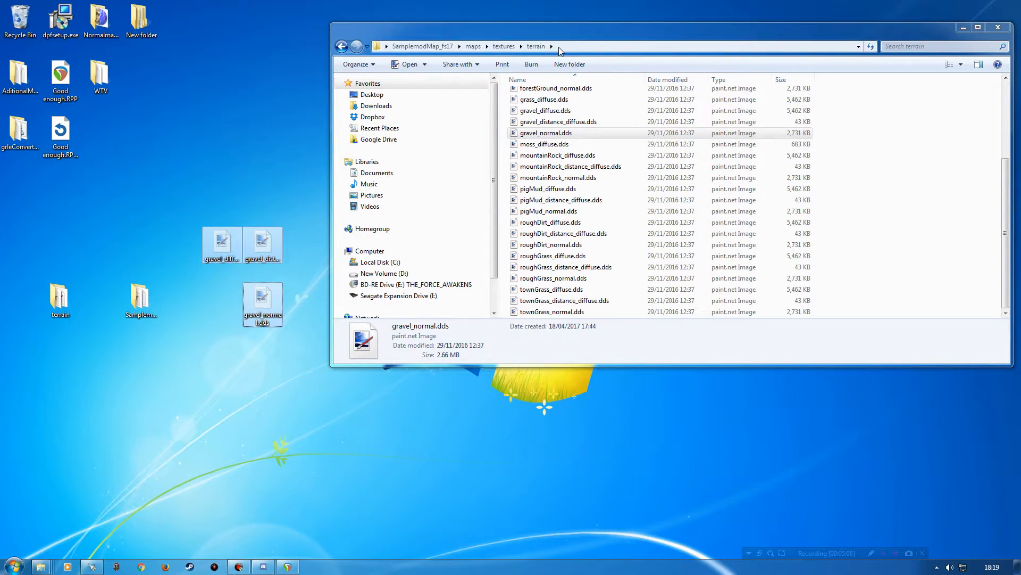
{"action": "left_click", "coordinate": [588, 33]}
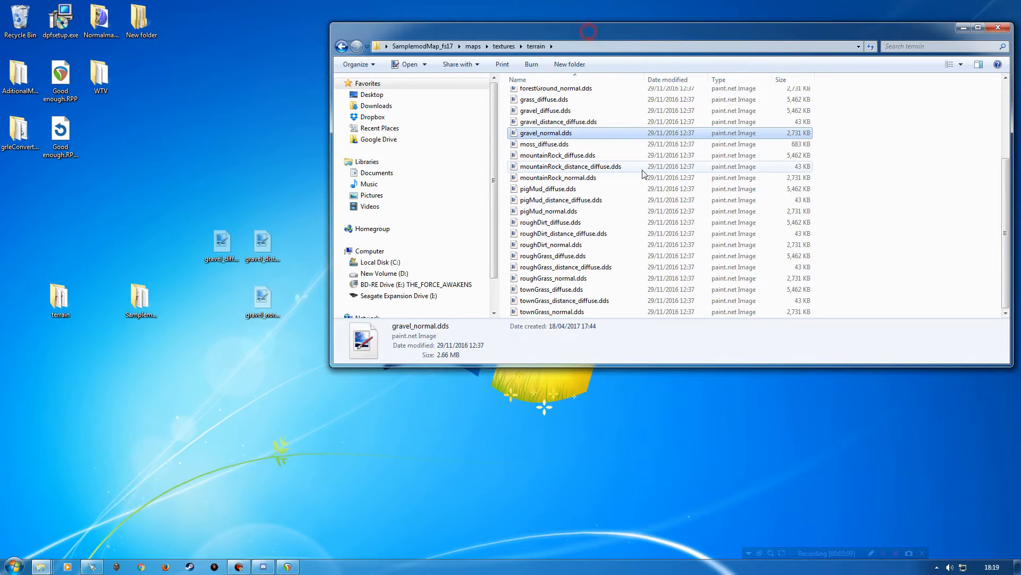
{"action": "key", "text": "ctrl+v"}
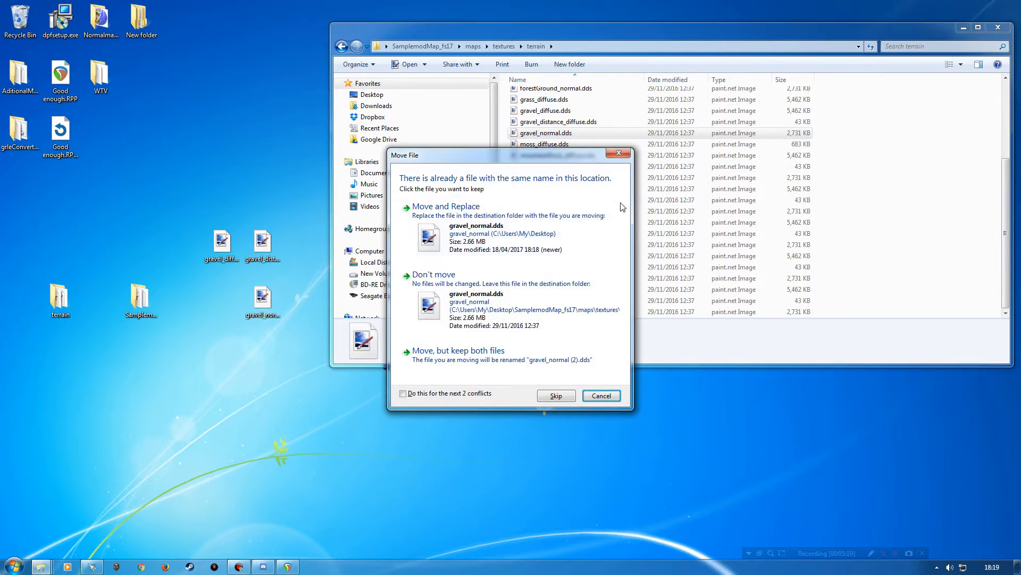
{"action": "left_click", "coordinate": [464, 395]}
{"action": "left_click", "coordinate": [445, 206]}
{"action": "left_click_drag", "start_coordinate": [665, 30], "coordinate": [522, 66]}
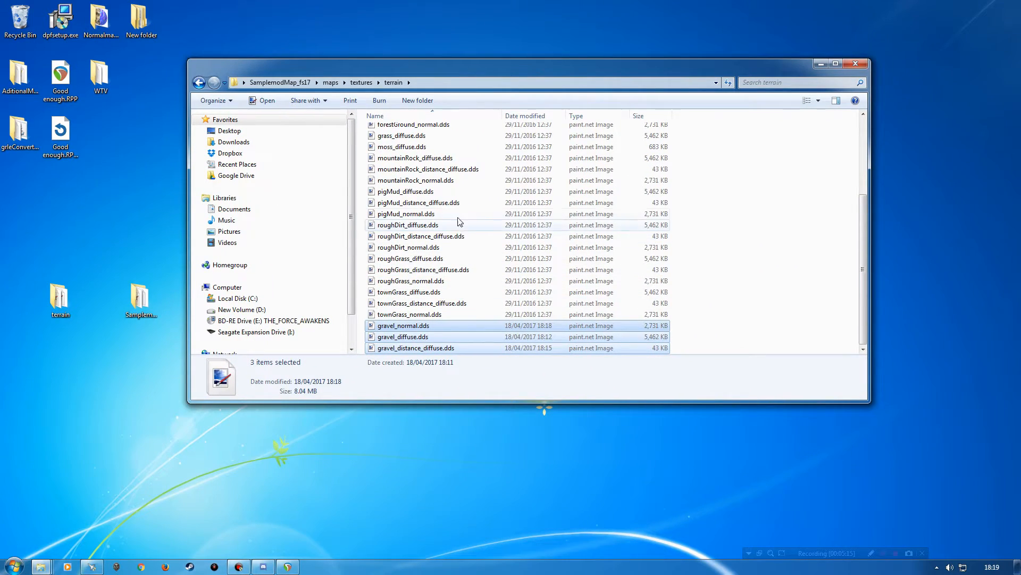
Open map01.i3d from the SamplemodMap_fs17 maps folder in GIANTS Editor 64bit 7.0.5.
{"action": "left_click", "coordinate": [288, 83]}
{"action": "left_click", "coordinate": [386, 241]}
{"action": "double_click", "coordinate": [385, 132]}
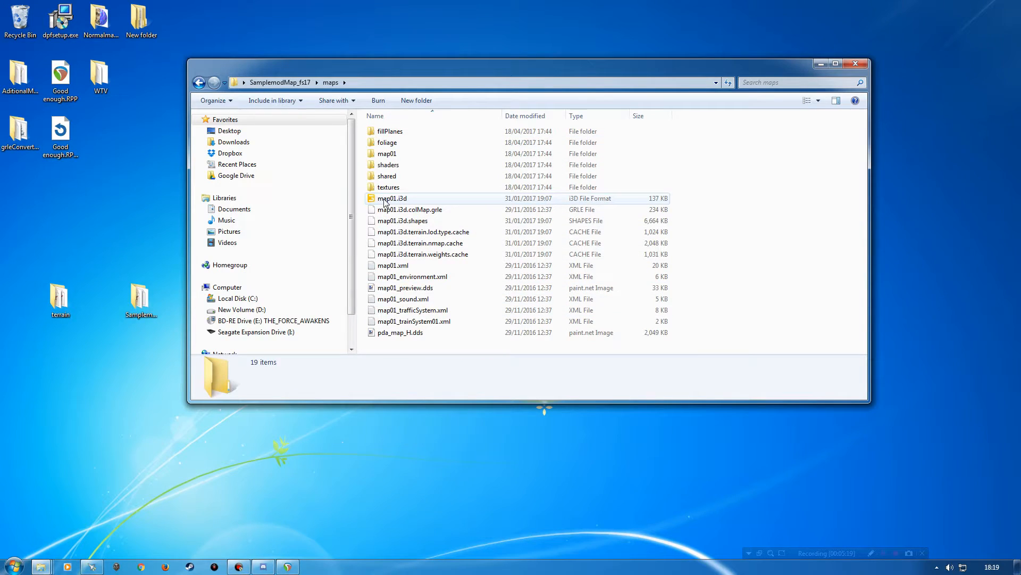
{"action": "double_click", "coordinate": [384, 200]}
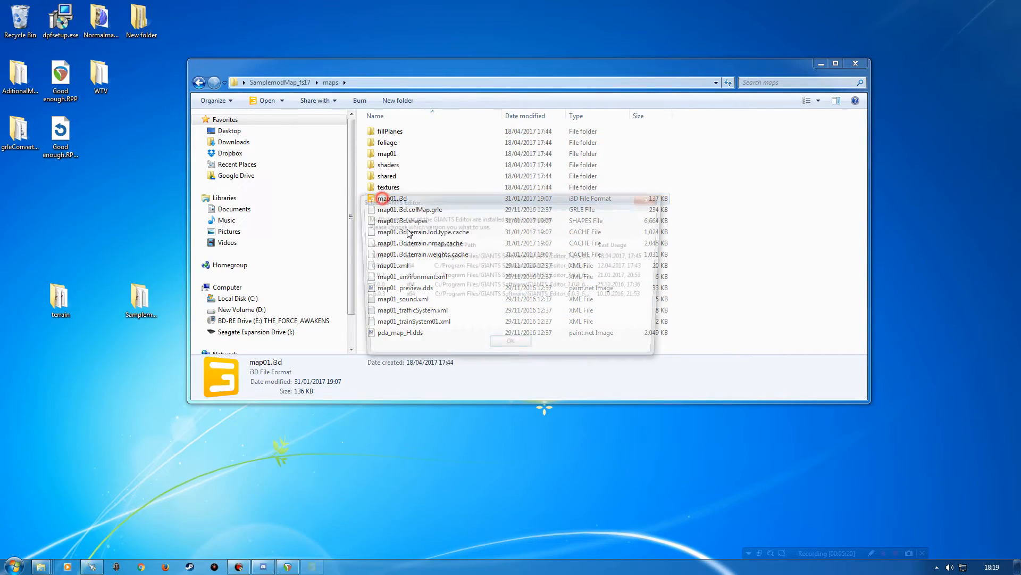
{"action": "double_click", "coordinate": [369, 256]}
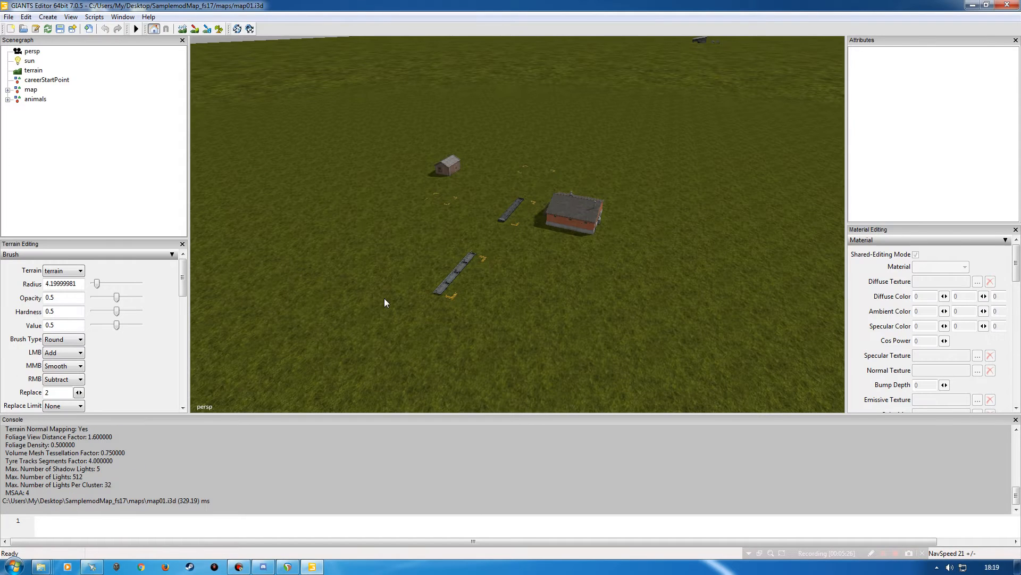
Choose gravel as the texture layer for painting an empty stretch of the grass terrain.
{"action": "left_click_drag", "start_coordinate": [444, 325], "coordinate": [579, 266]}
{"action": "left_click_drag", "start_coordinate": [580, 266], "coordinate": [653, 132]}
{"action": "left_click_drag", "start_coordinate": [620, 173], "coordinate": [259, 238]}
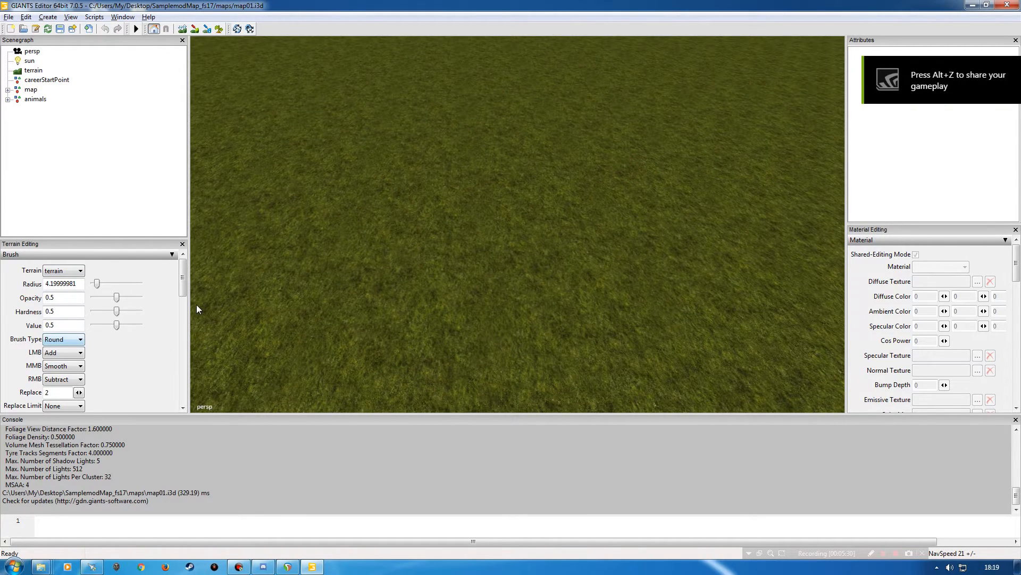
{"action": "left_click_drag", "start_coordinate": [184, 285], "coordinate": [183, 319]}
{"action": "left_click", "coordinate": [65, 328]}
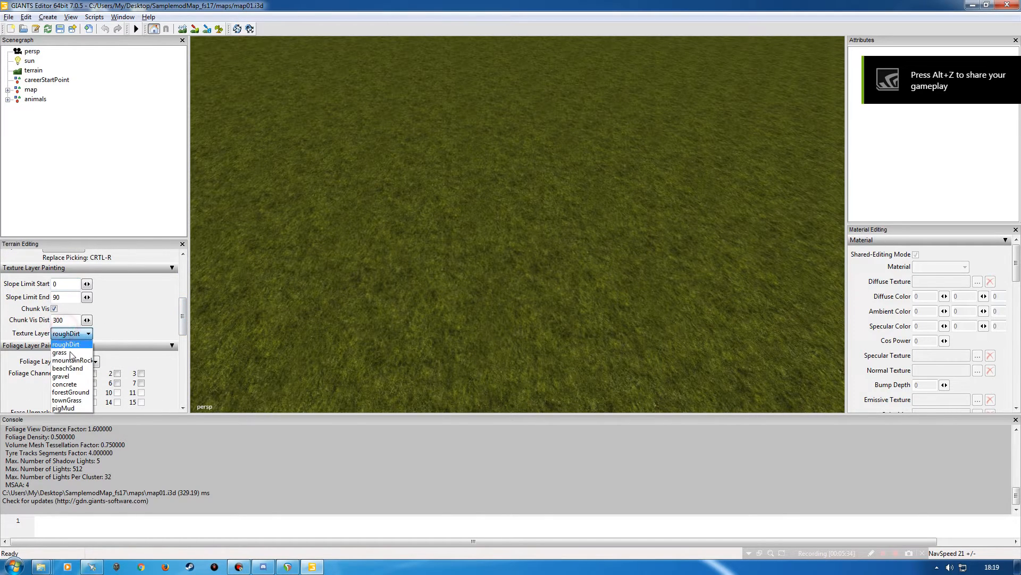
{"action": "left_click", "coordinate": [75, 378]}
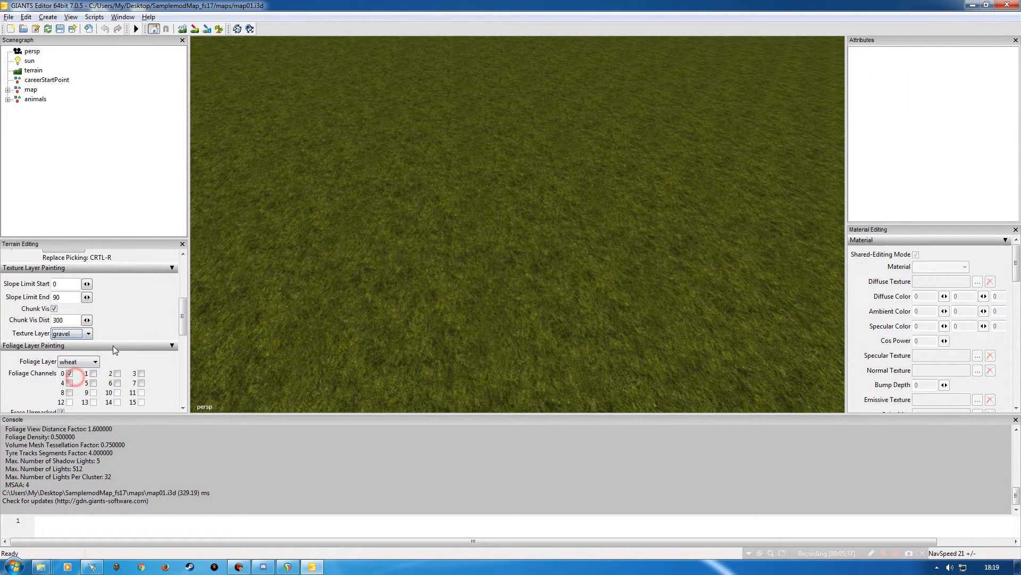
{"action": "left_click_drag", "start_coordinate": [182, 319], "coordinate": [183, 309]}
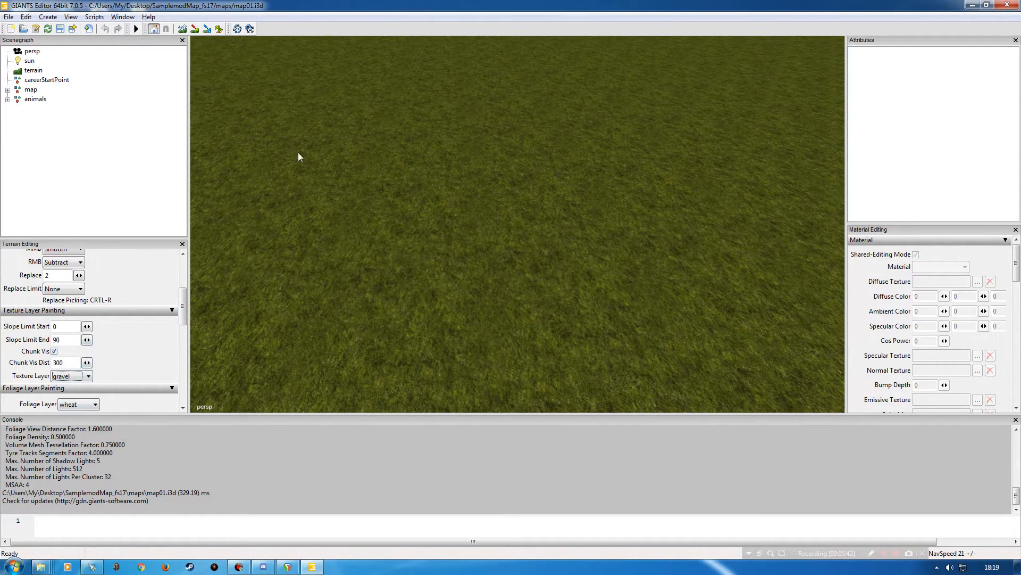
Paint a broad test patch of the gravel texture onto the grass terrain and inspect it up close.
{"action": "left_click", "coordinate": [195, 31]}
{"action": "mouse_move", "coordinate": [473, 257]}
{"action": "left_mouse_down"}
{"action": "mouse_move", "coordinate": [453, 273]}
{"action": "mouse_move", "coordinate": [447, 251]}
{"action": "mouse_move", "coordinate": [550, 114]}
{"action": "mouse_move", "coordinate": [554, 164]}
{"action": "mouse_move", "coordinate": [529, 137]}
{"action": "mouse_move", "coordinate": [367, 200]}
{"action": "mouse_move", "coordinate": [480, 318]}
{"action": "mouse_move", "coordinate": [725, 244]}
{"action": "mouse_move", "coordinate": [663, 105]}
{"action": "mouse_move", "coordinate": [448, 104]}
{"action": "mouse_move", "coordinate": [340, 206]}
{"action": "mouse_move", "coordinate": [417, 331]}
{"action": "mouse_move", "coordinate": [617, 335]}
{"action": "mouse_move", "coordinate": [454, 211]}
{"action": "mouse_move", "coordinate": [493, 202]}
{"action": "mouse_move", "coordinate": [495, 145]}
{"action": "mouse_move", "coordinate": [411, 114]}
{"action": "mouse_move", "coordinate": [406, 146]}
{"action": "left_mouse_up"}
{"action": "mouse_move", "coordinate": [515, 168]}
{"action": "left_mouse_down"}
{"action": "mouse_move", "coordinate": [435, 172]}
{"action": "mouse_move", "coordinate": [459, 180]}
{"action": "mouse_move", "coordinate": [366, 168]}
{"action": "left_mouse_up"}
{"action": "mouse_move", "coordinate": [430, 178]}
{"action": "left_mouse_down"}
{"action": "mouse_move", "coordinate": [493, 223]}
{"action": "mouse_move", "coordinate": [531, 186]}
{"action": "mouse_move", "coordinate": [503, 114]}
{"action": "mouse_move", "coordinate": [599, 200]}
{"action": "mouse_move", "coordinate": [459, 221]}
{"action": "mouse_move", "coordinate": [532, 214]}
{"action": "left_mouse_up"}
{"action": "scroll", "coordinate": [519, 171], "scroll_direction": "down", "scroll_amount": 10}
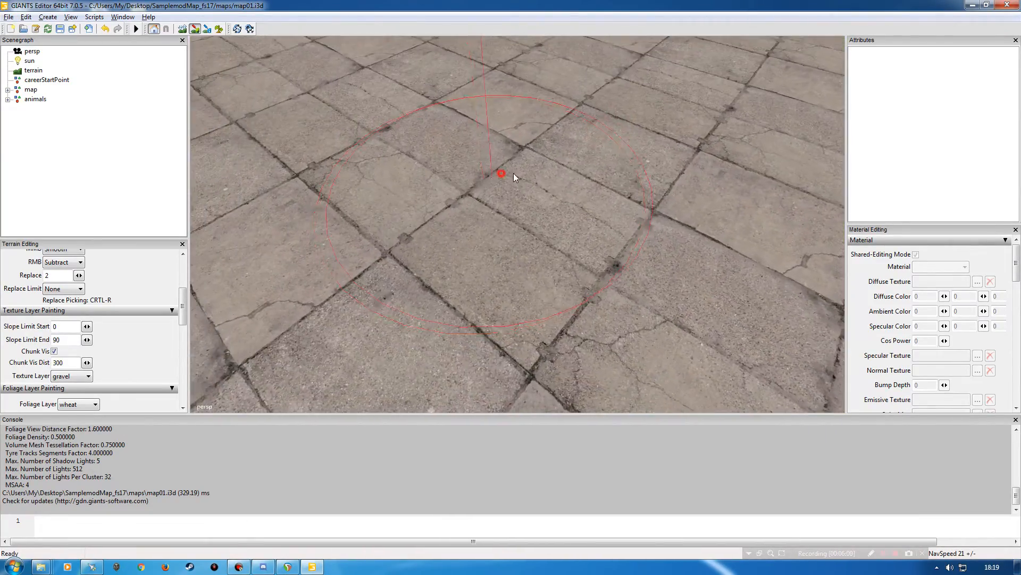
{"action": "left_click_drag", "start_coordinate": [431, 189], "coordinate": [446, 243]}
{"action": "left_click_drag", "start_coordinate": [399, 219], "coordinate": [400, 247]}
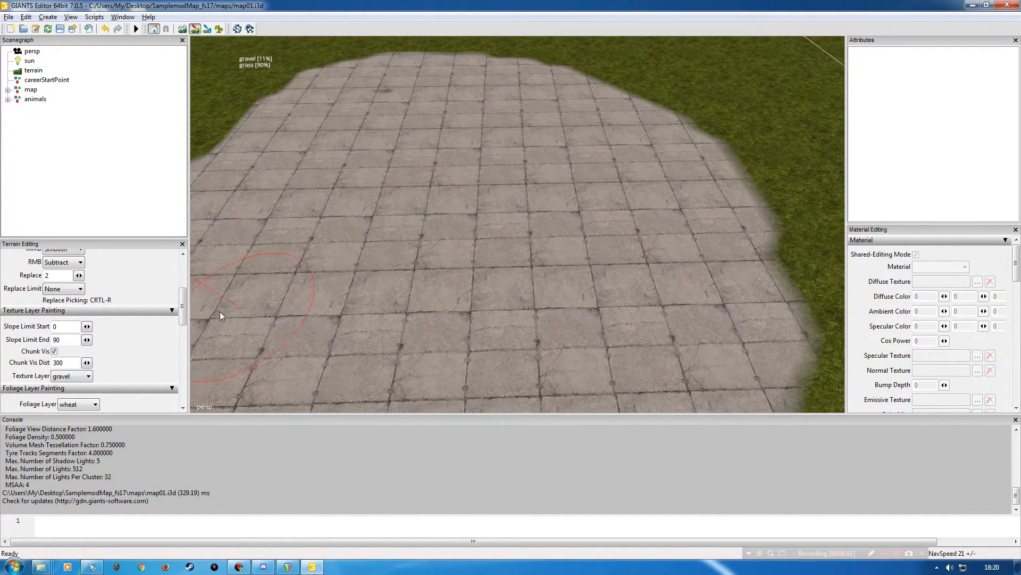
Review the available texture layers with gravel kept selected, and close GIANTS Editor without saving the map.
{"action": "mouse_move", "coordinate": [184, 314]}
{"action": "left_mouse_down"}
{"action": "mouse_move", "coordinate": [186, 286]}
{"action": "mouse_move", "coordinate": [184, 327]}
{"action": "left_mouse_up"}
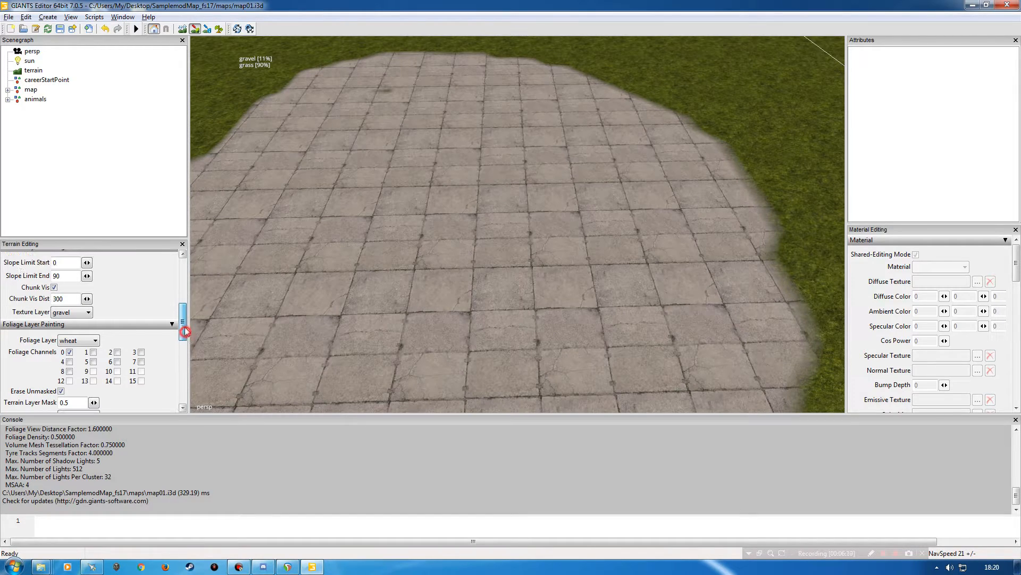
{"action": "left_click", "coordinate": [70, 312]}
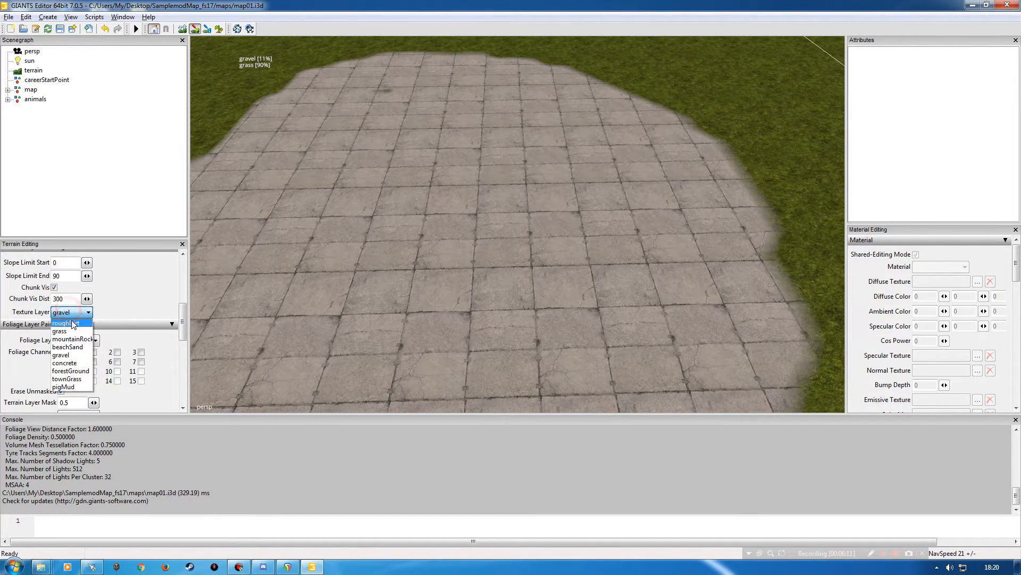
{"action": "left_click", "coordinate": [72, 356]}
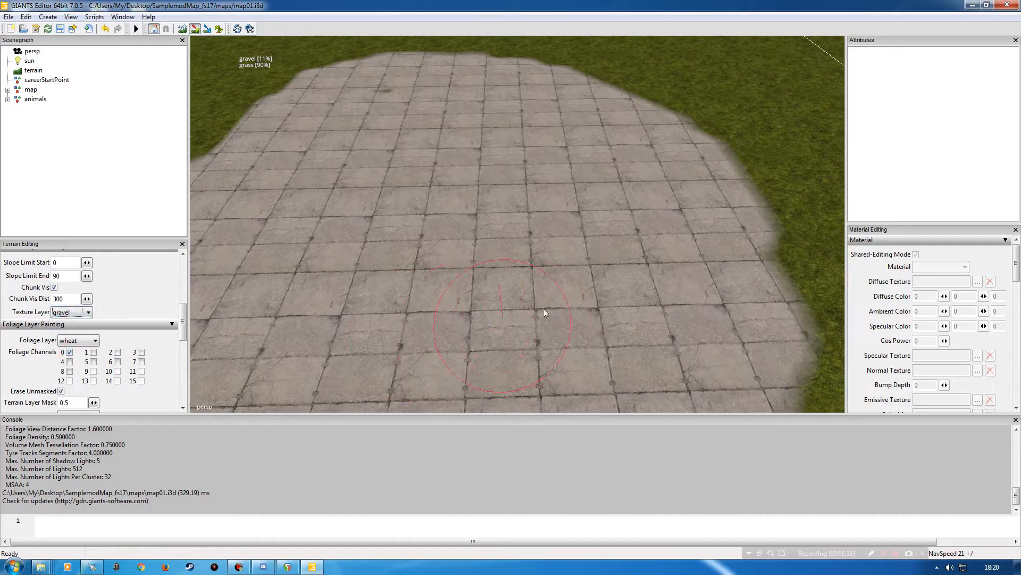
{"action": "mouse_move", "coordinate": [480, 263]}
{"action": "left_mouse_down"}
{"action": "mouse_move", "coordinate": [497, 210]}
{"action": "mouse_move", "coordinate": [506, 248]}
{"action": "mouse_move", "coordinate": [525, 218]}
{"action": "mouse_move", "coordinate": [395, 286]}
{"action": "mouse_move", "coordinate": [423, 285]}
{"action": "mouse_move", "coordinate": [441, 270]}
{"action": "mouse_move", "coordinate": [463, 278]}
{"action": "mouse_move", "coordinate": [493, 225]}
{"action": "mouse_move", "coordinate": [452, 265]}
{"action": "mouse_move", "coordinate": [410, 265]}
{"action": "left_mouse_up"}
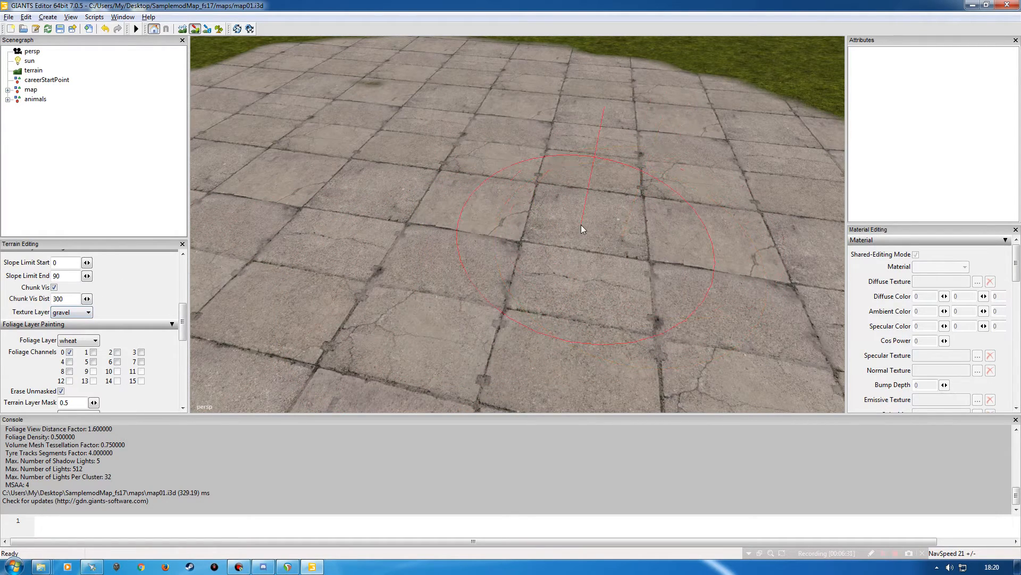
{"action": "left_click", "coordinate": [1007, 7]}
{"action": "left_click", "coordinate": [562, 283]}
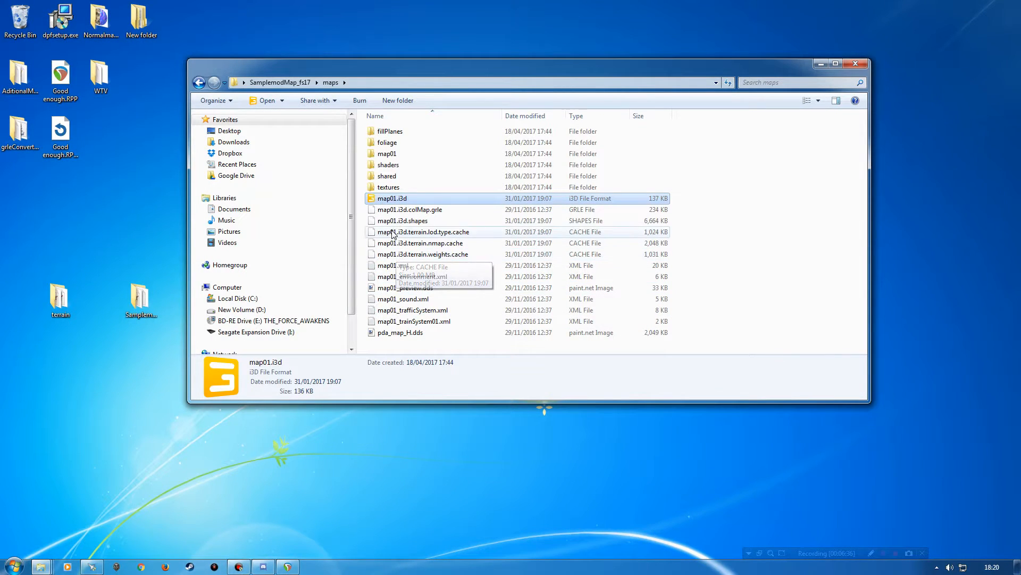
Open map01.i3d in Notepad++ and search for "materials" to reach the end of the Materials section.
{"action": "right_click", "coordinate": [387, 200]}
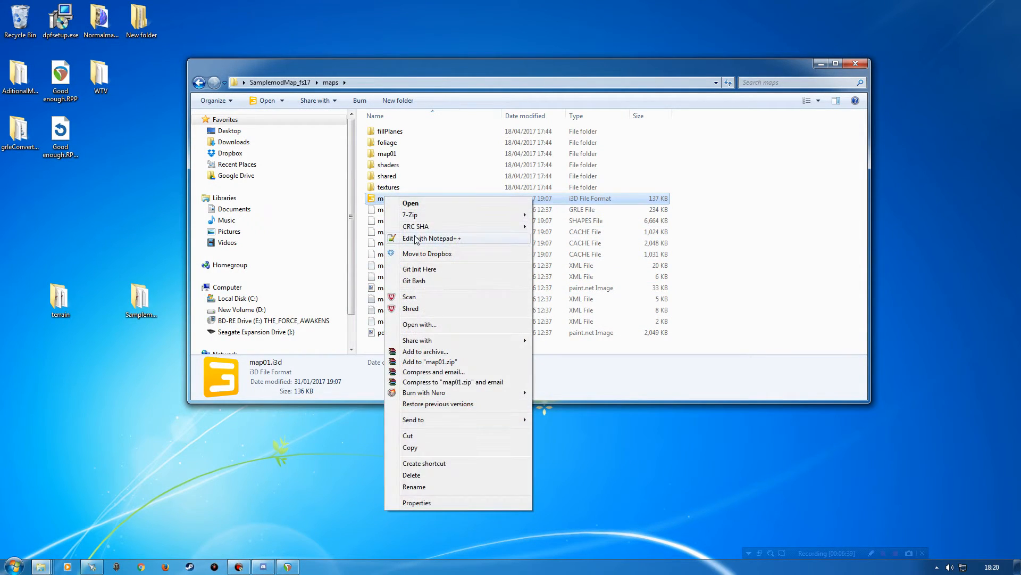
{"action": "left_click", "coordinate": [418, 238]}
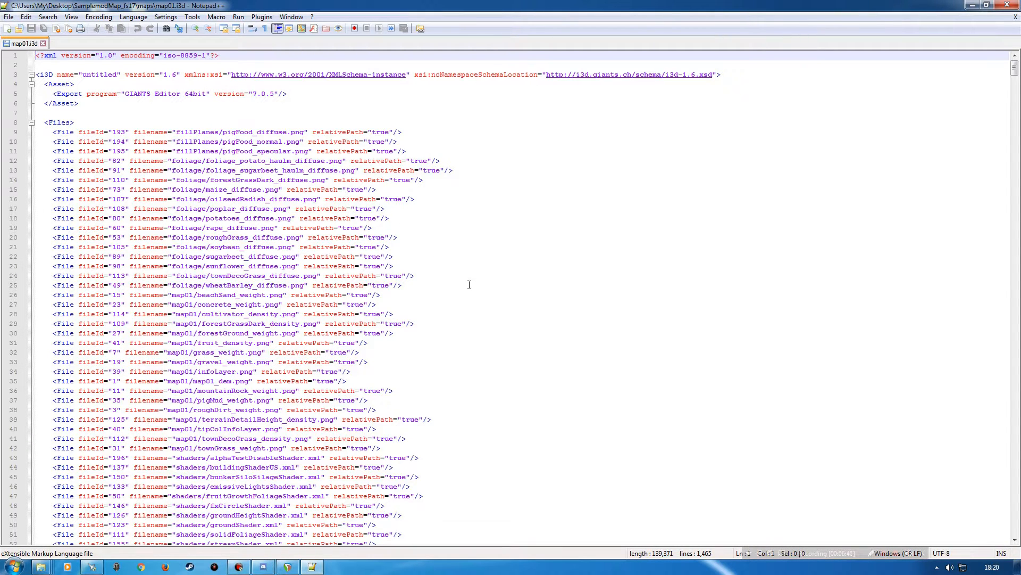
{"action": "key", "text": "ctrl+f"}
{"action": "left_click", "coordinate": [568, 232]}
{"action": "left_click", "coordinate": [441, 290]}
{"action": "left_click", "coordinate": [378, 291]}
{"action": "left_click", "coordinate": [610, 234]}
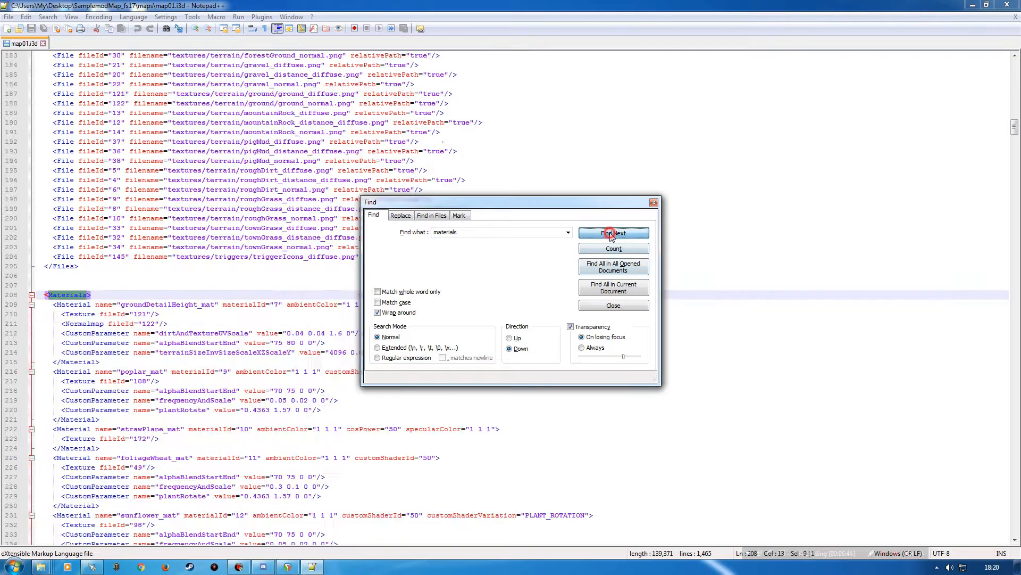
{"action": "left_click", "coordinate": [611, 234]}
{"action": "left_click", "coordinate": [613, 305]}
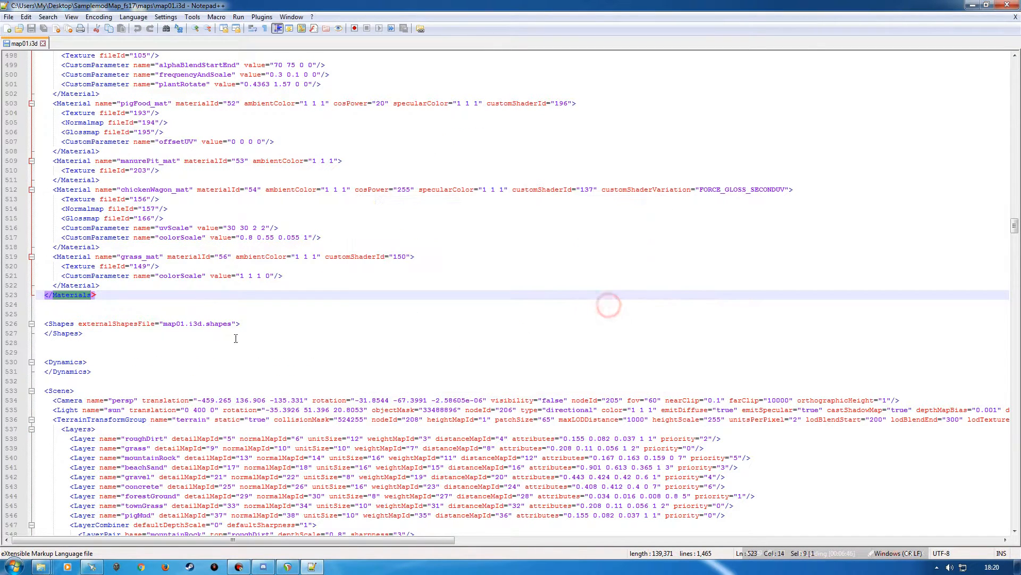
Locate the gravel layer in the Layers section and its matching entries in the LayerCombiner section.
{"action": "scroll", "coordinate": [236, 339], "scroll_direction": "down", "scroll_amount": 4}
{"action": "scroll", "coordinate": [141, 404], "scroll_direction": "down", "scroll_amount": 1}
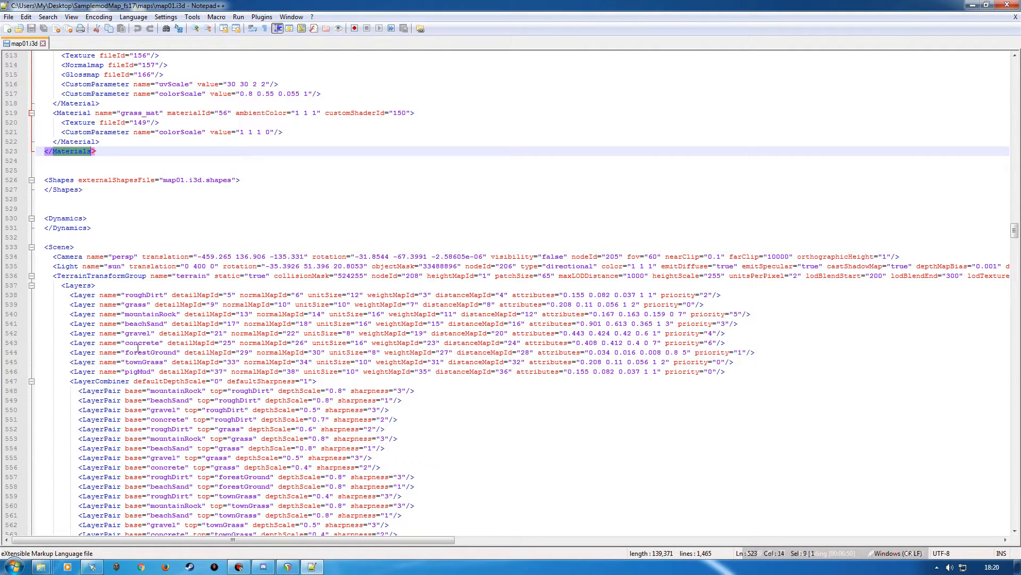
{"action": "left_click_drag", "start_coordinate": [152, 333], "coordinate": [127, 335]}
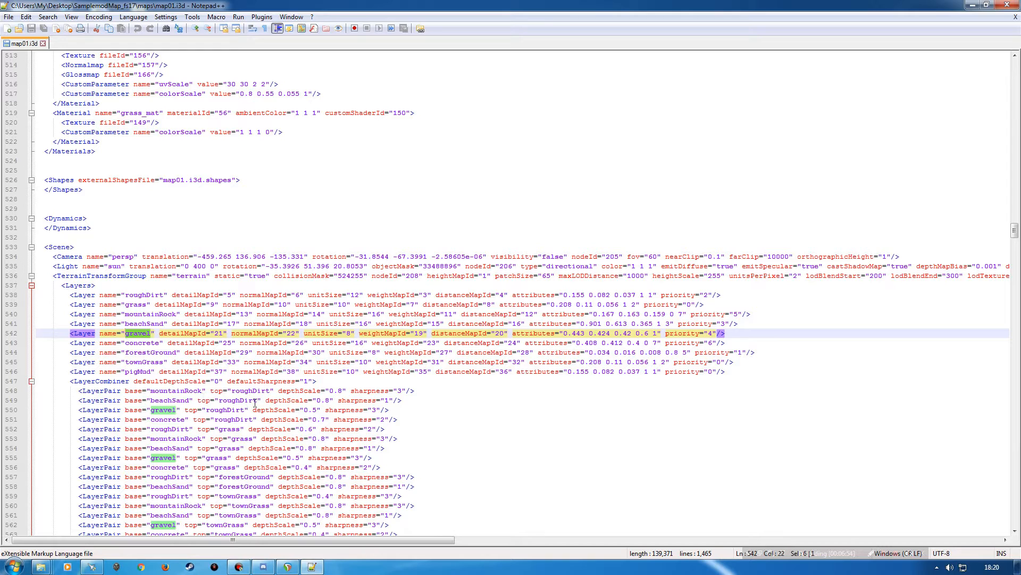
{"action": "scroll", "coordinate": [255, 402], "scroll_direction": "down", "scroll_amount": 1}
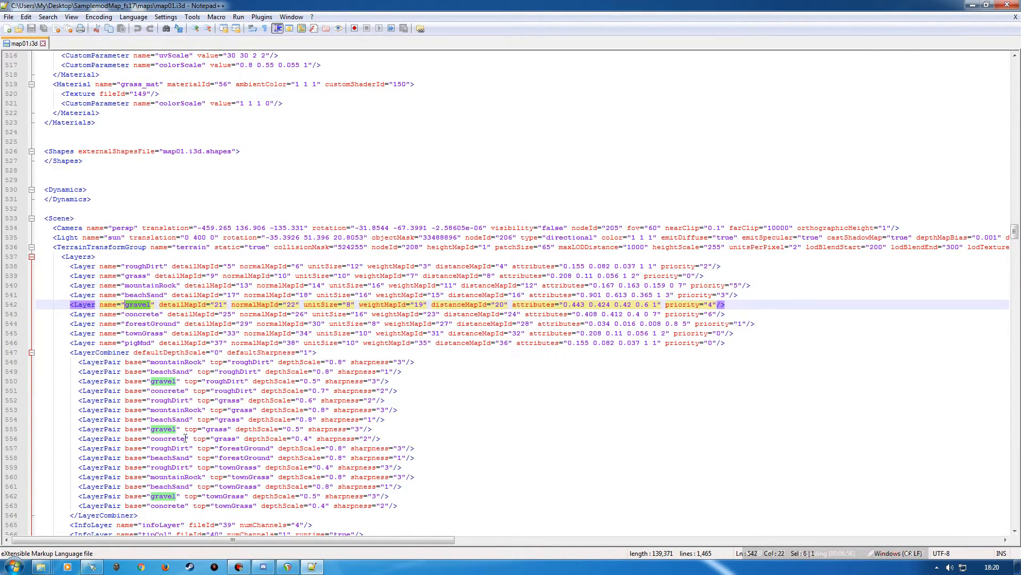
{"action": "scroll", "coordinate": [186, 425], "scroll_direction": "down", "scroll_amount": 1}
{"action": "scroll", "coordinate": [256, 377], "scroll_direction": "down", "scroll_amount": 1}
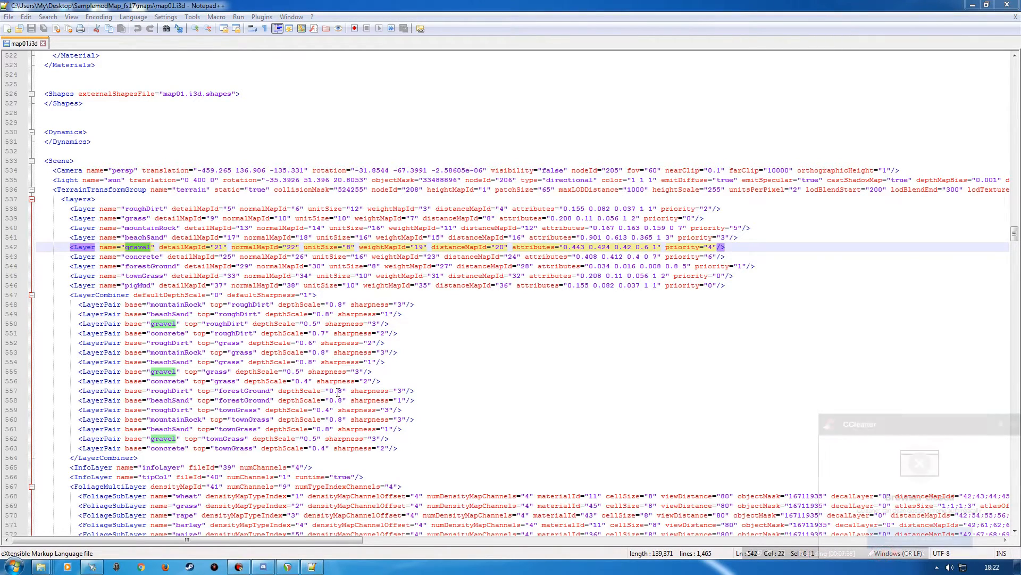
Rename the gravel layer in the Layers section to pavingSlabs.
{"action": "left_click", "coordinate": [137, 251]}
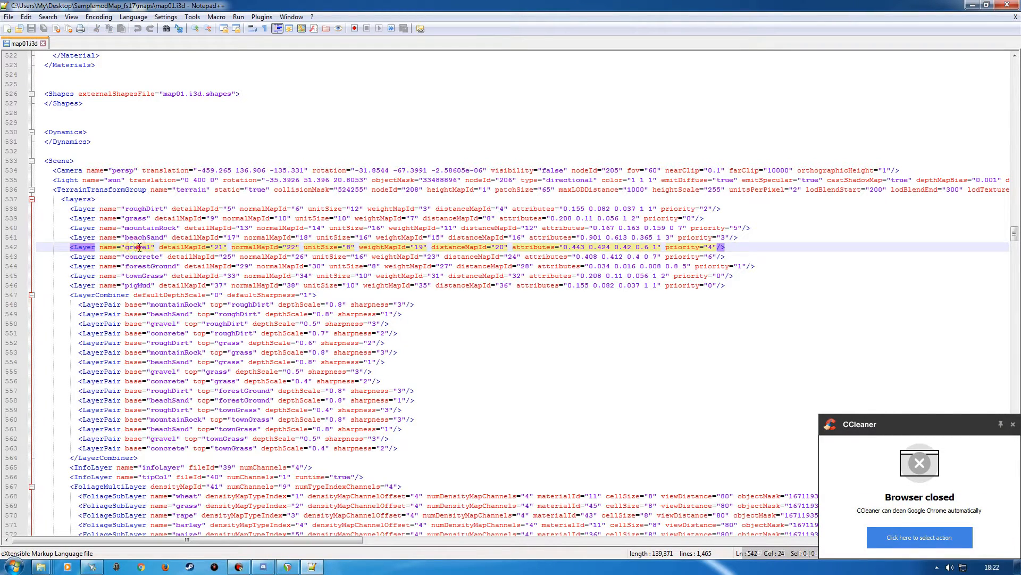
{"action": "double_click", "coordinate": [137, 251]}
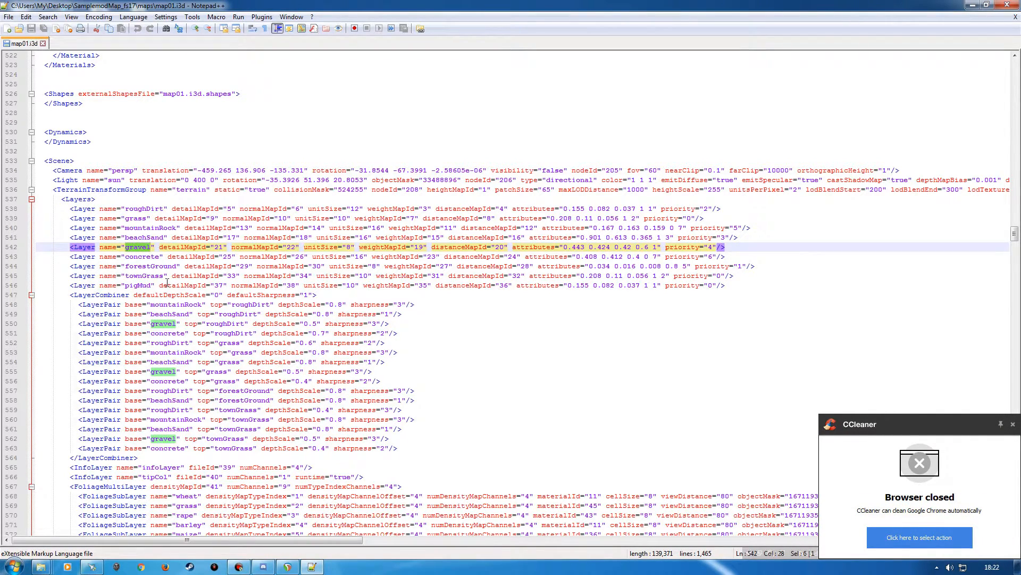
{"action": "type", "text": "pavingSlabs"}
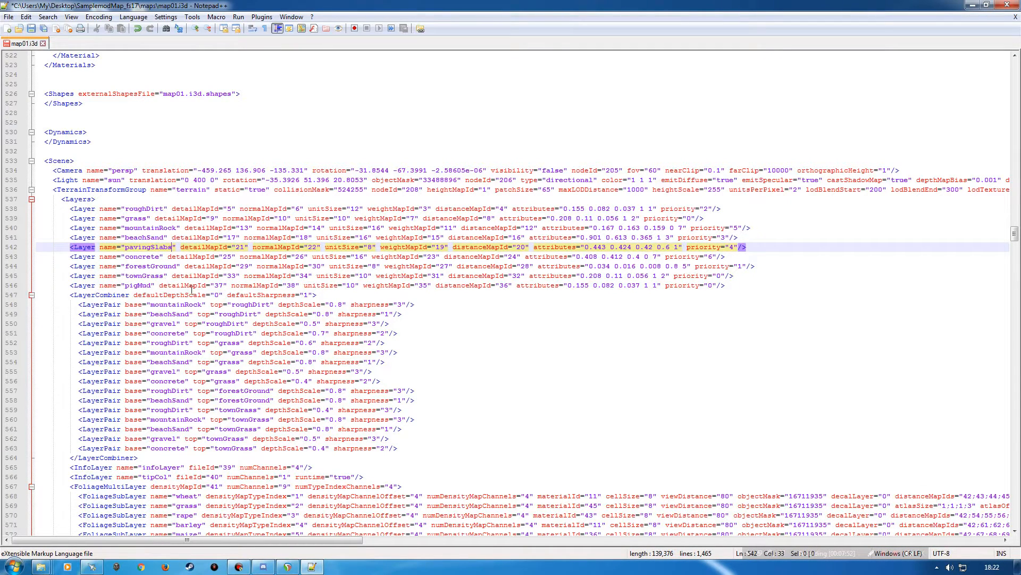
Replace gravel with pavingSlabs as the base name in the roughDirt, grass and townGrass LayerPair entries.
{"action": "double_click", "coordinate": [149, 246]}
{"action": "key", "text": "ctrl+c"}
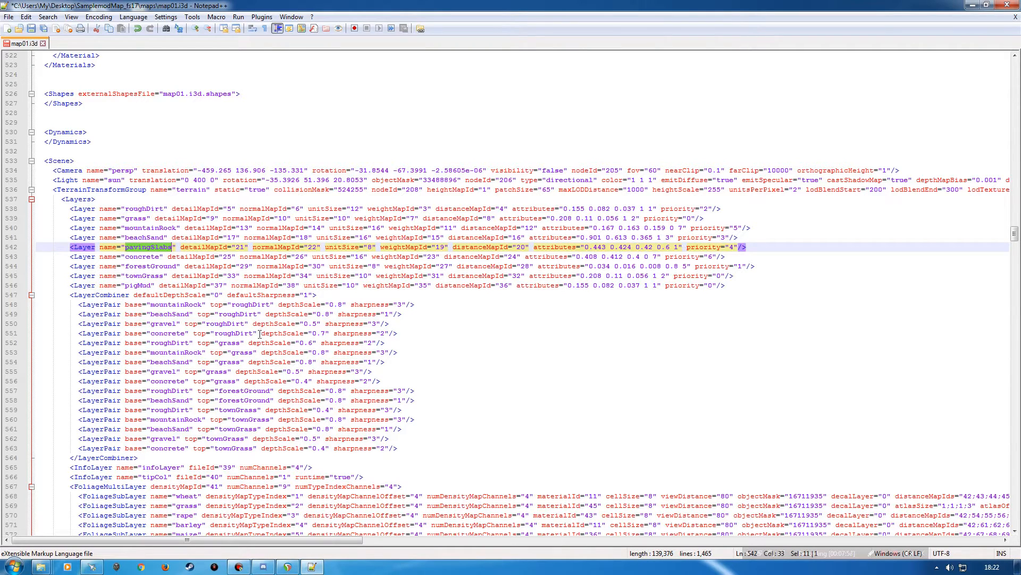
{"action": "double_click", "coordinate": [163, 324]}
{"action": "key", "text": "ctrl+v"}
{"action": "double_click", "coordinate": [175, 371]}
{"action": "key", "text": "ctrl+v"}
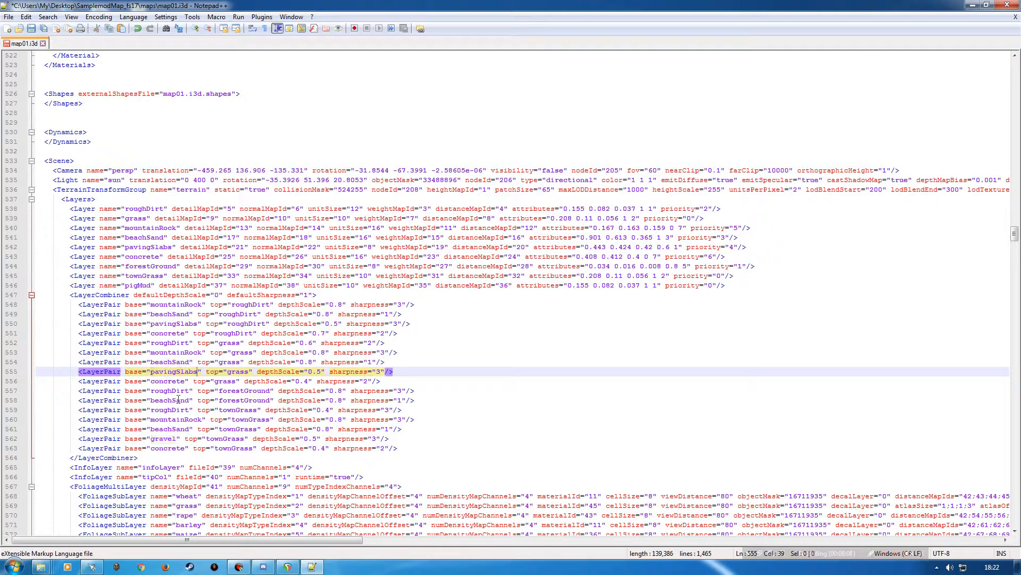
{"action": "double_click", "coordinate": [169, 439]}
{"action": "key", "text": "ctrl+v"}
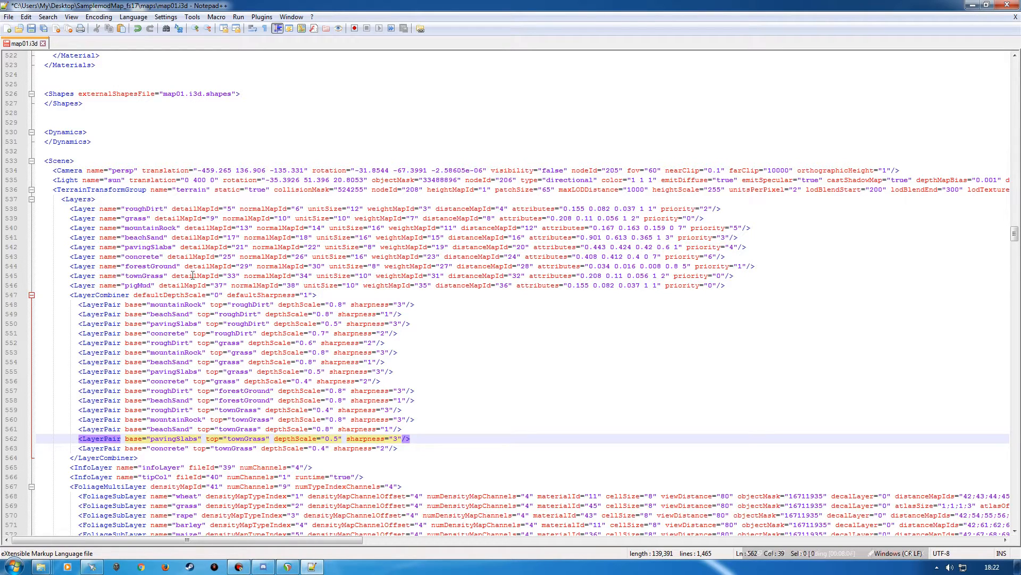
Save map01.i3d, close Notepad++, and open the map in GIANTS Editor version 7.0.5.
{"action": "left_click", "coordinate": [31, 28]}
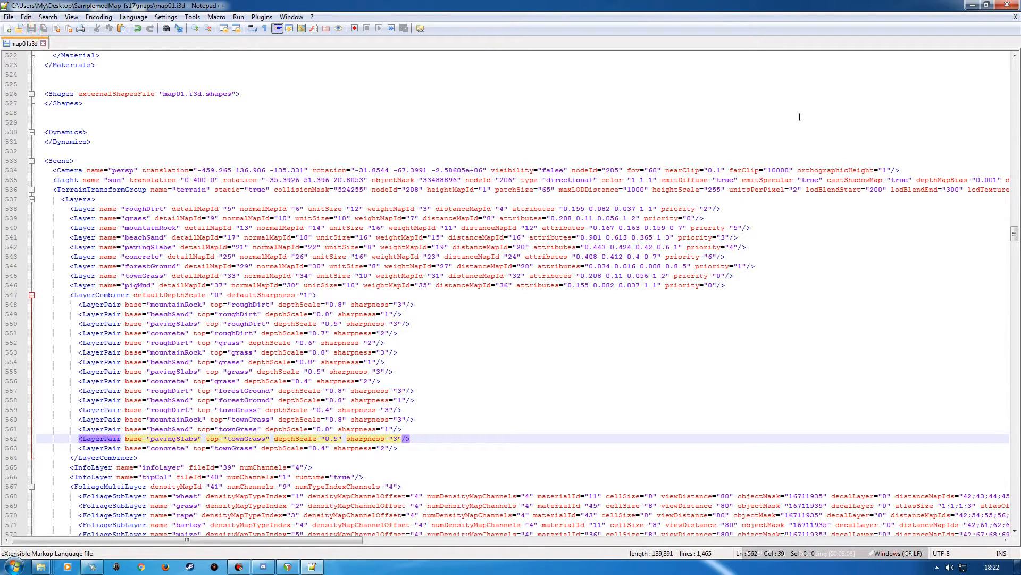
{"action": "left_click", "coordinate": [1007, 5]}
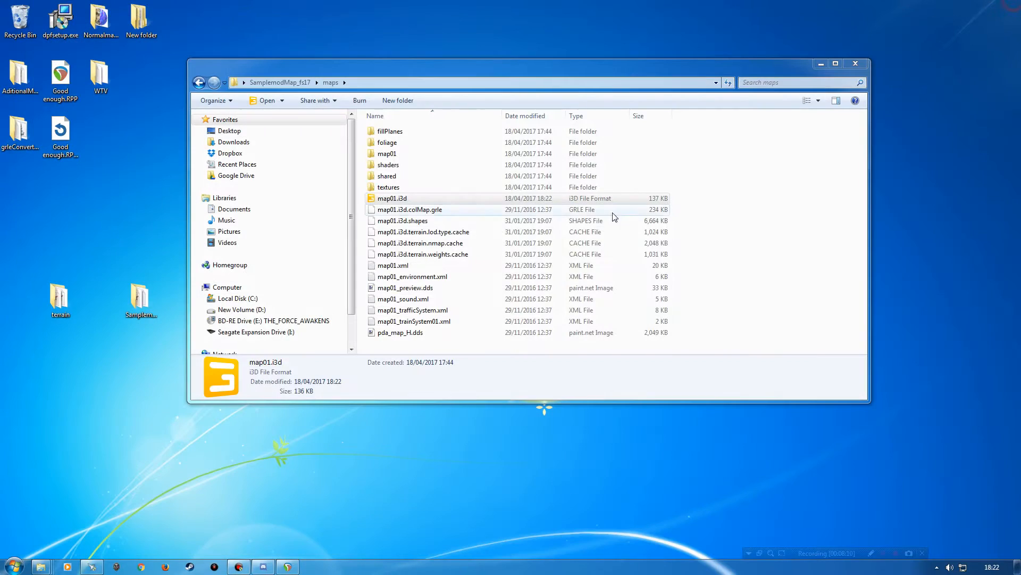
{"action": "double_click", "coordinate": [392, 197]}
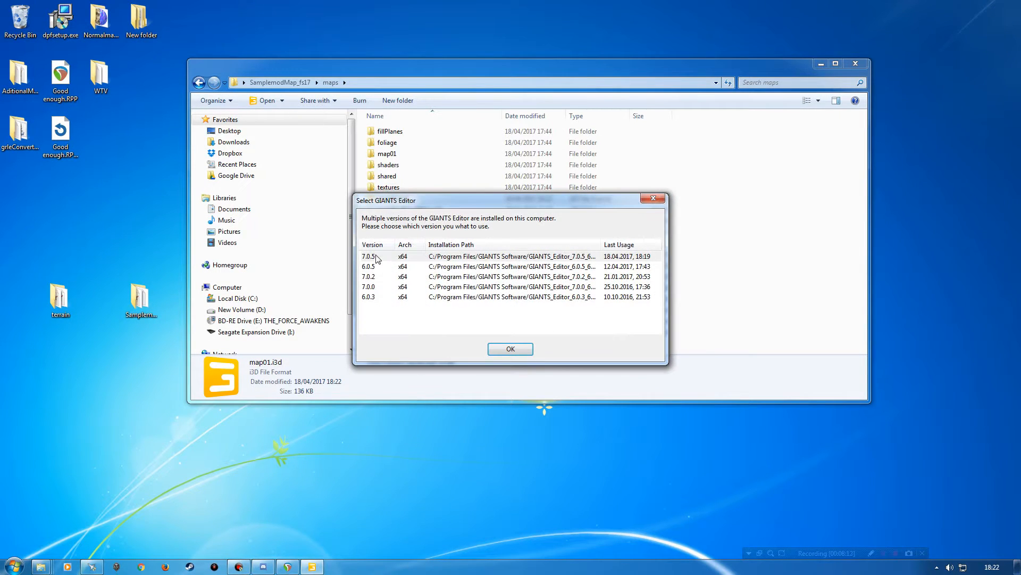
{"action": "double_click", "coordinate": [376, 253]}
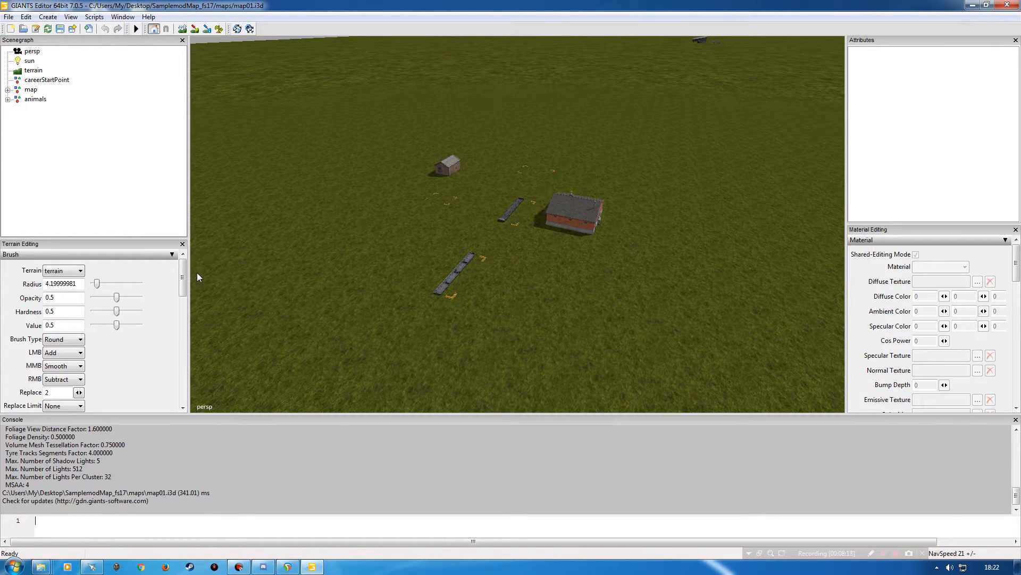
Set the texture layer for terrain painting to pavingSlabs.
{"action": "left_click_drag", "start_coordinate": [182, 275], "coordinate": [182, 314]}
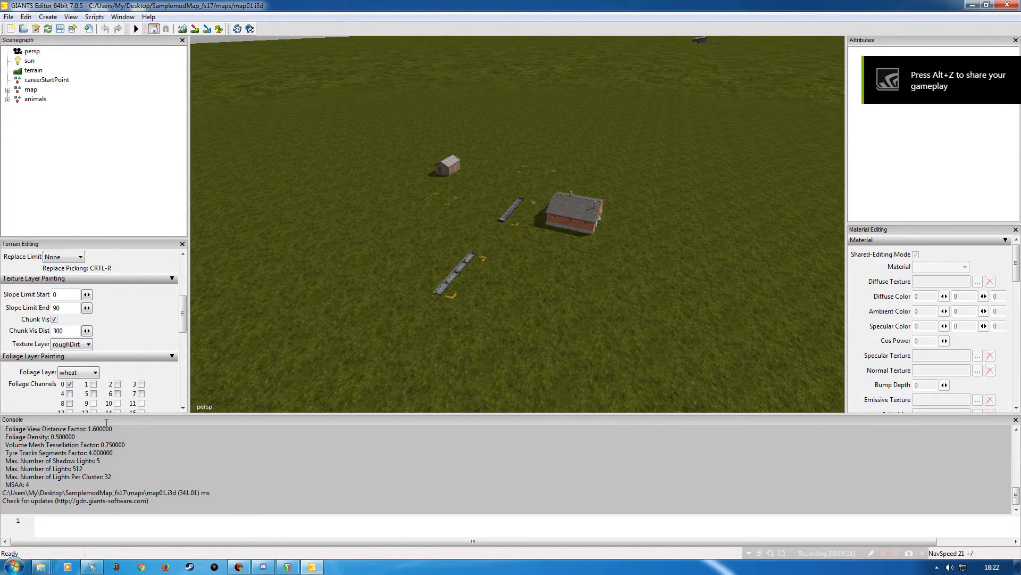
{"action": "left_click", "coordinate": [74, 344]}
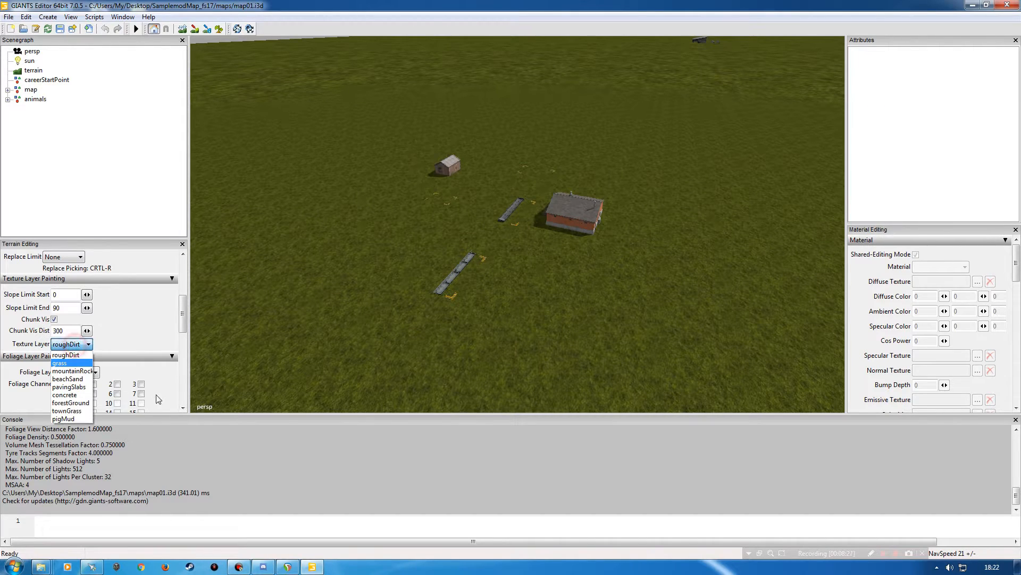
{"action": "left_click", "coordinate": [73, 387]}
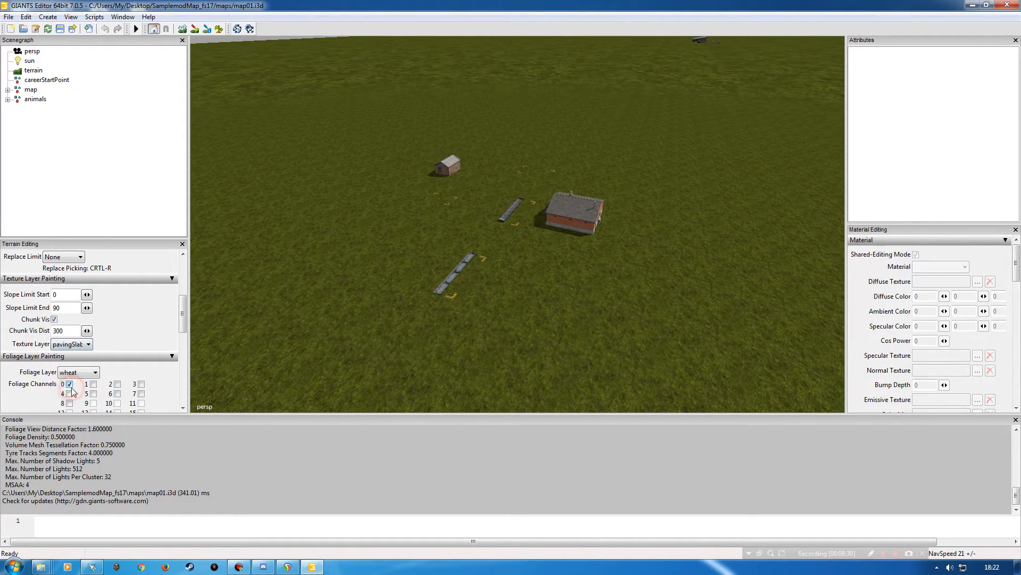
{"action": "left_click", "coordinate": [74, 345]}
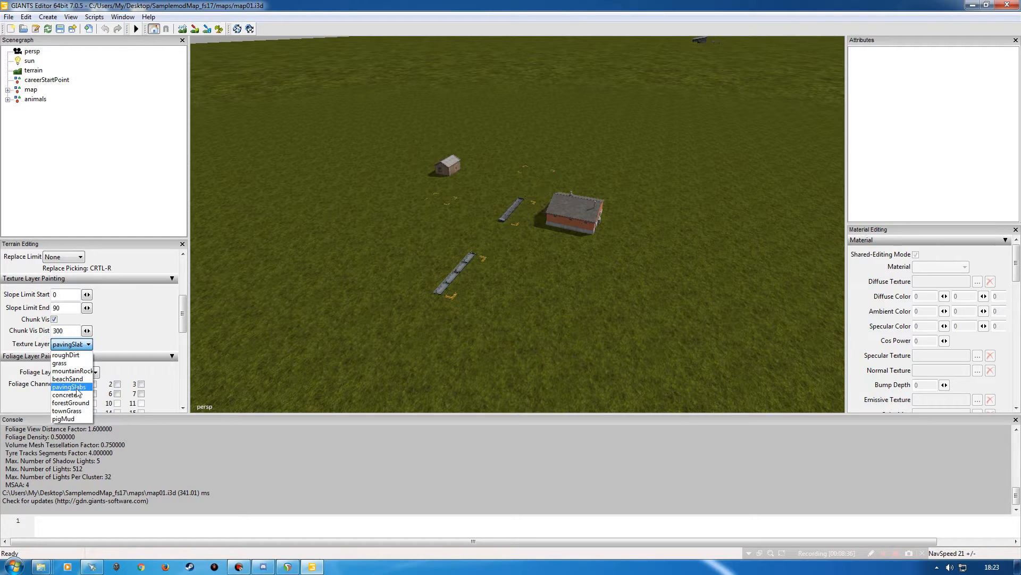
{"action": "left_click", "coordinate": [71, 344]}
{"action": "left_click_drag", "start_coordinate": [317, 299], "coordinate": [449, 295]}
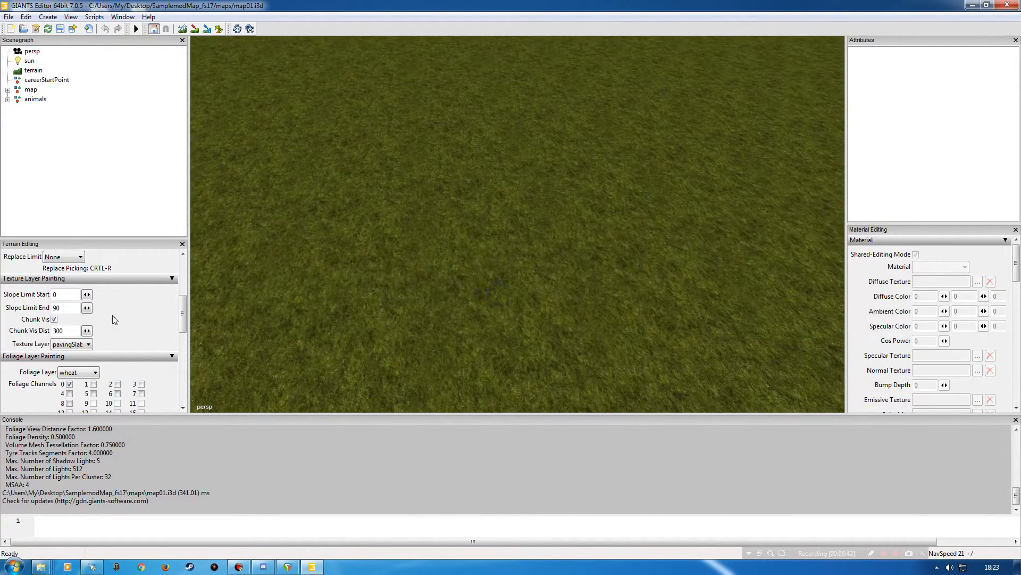
{"action": "left_click", "coordinate": [72, 344]}
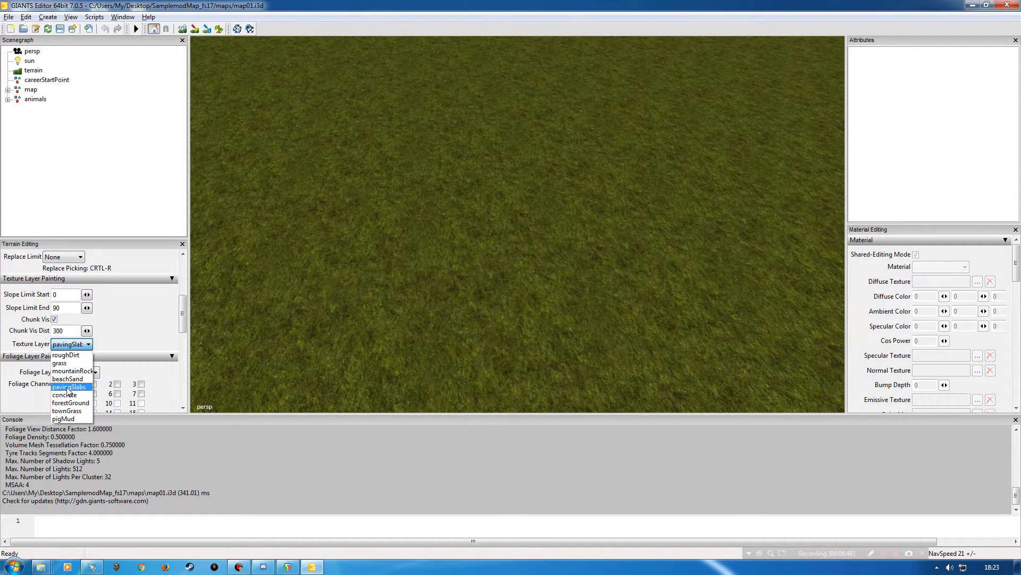
{"action": "left_click", "coordinate": [69, 387]}
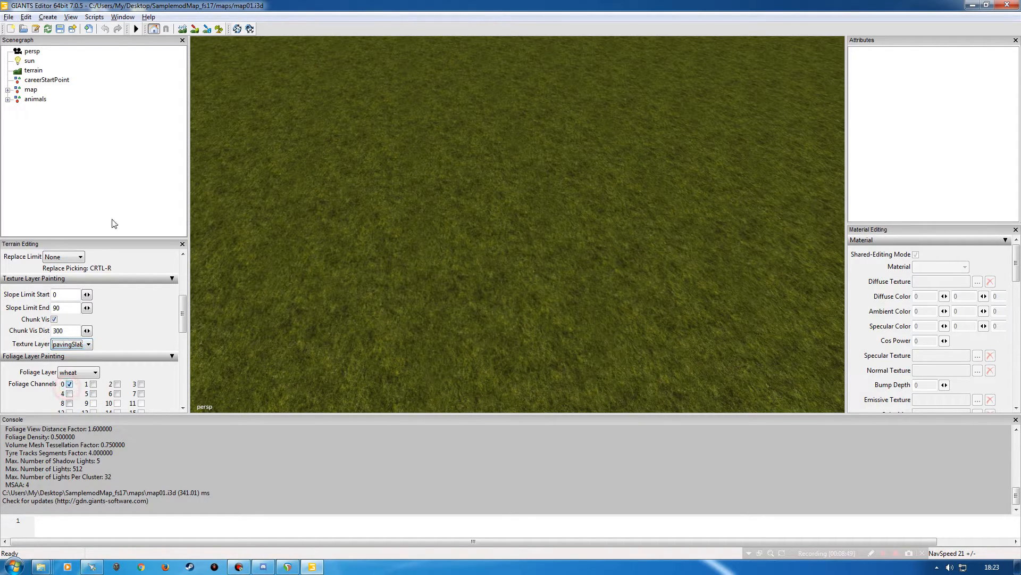
Paint a test patch of pavingSlabs on the grass terrain with texture layer painting.
{"action": "left_click", "coordinate": [195, 30]}
{"action": "mouse_move", "coordinate": [515, 227]}
{"action": "left_mouse_down"}
{"action": "mouse_move", "coordinate": [650, 234]}
{"action": "mouse_move", "coordinate": [559, 292]}
{"action": "mouse_move", "coordinate": [557, 177]}
{"action": "mouse_move", "coordinate": [534, 294]}
{"action": "mouse_move", "coordinate": [515, 94]}
{"action": "mouse_move", "coordinate": [545, 161]}
{"action": "left_mouse_up"}
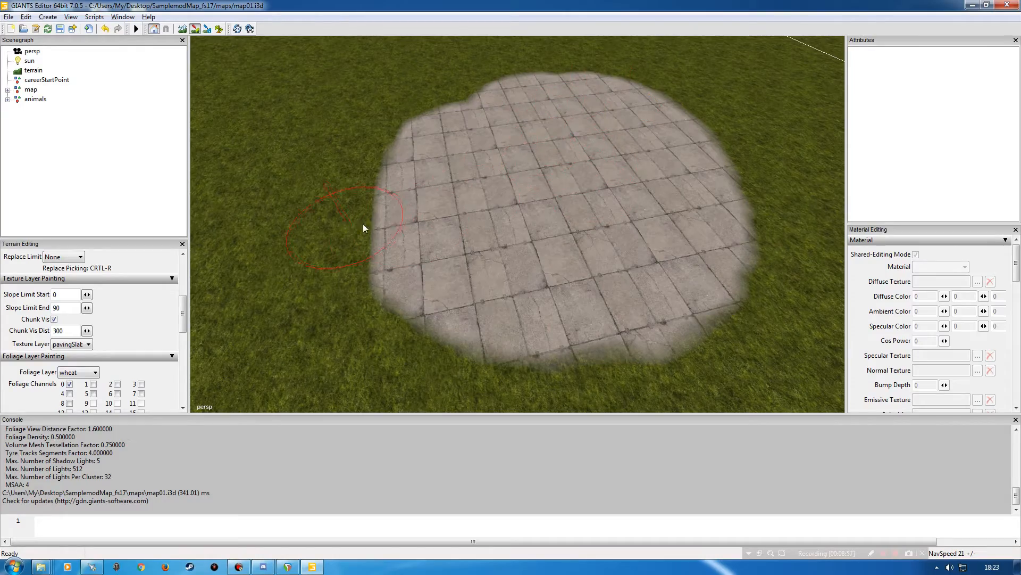
{"action": "left_click_drag", "start_coordinate": [426, 212], "coordinate": [429, 167]}
{"action": "mouse_move", "coordinate": [410, 248]}
{"action": "left_mouse_down"}
{"action": "mouse_move", "coordinate": [416, 240]}
{"action": "mouse_move", "coordinate": [428, 269]}
{"action": "mouse_move", "coordinate": [380, 246]}
{"action": "mouse_move", "coordinate": [386, 217]}
{"action": "left_mouse_up"}
{"action": "left_click_drag", "start_coordinate": [386, 217], "coordinate": [456, 197]}
{"action": "left_click_drag", "start_coordinate": [456, 197], "coordinate": [399, 224]}
{"action": "left_click_drag", "start_coordinate": [399, 224], "coordinate": [366, 232]}
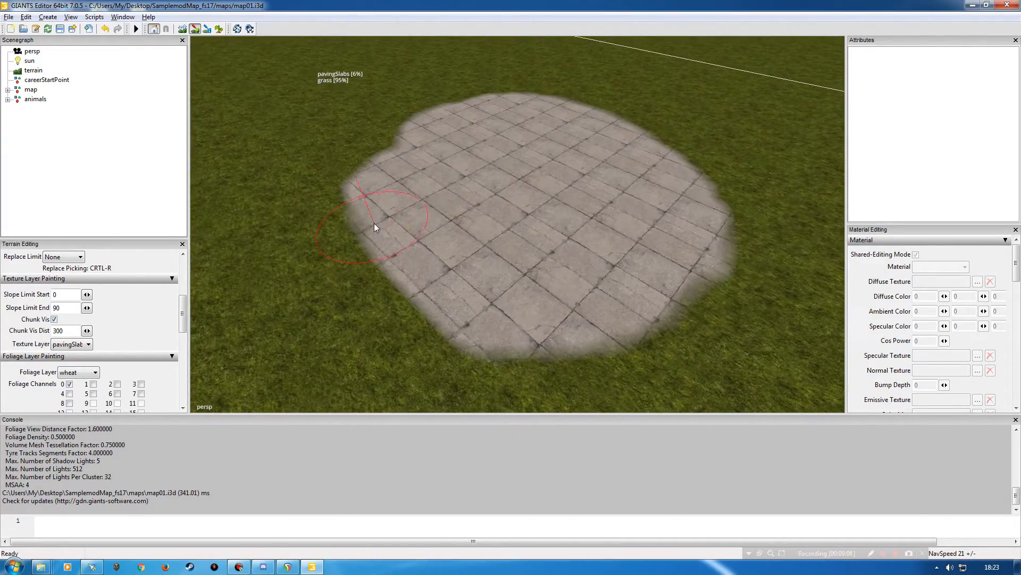
Review the renamed entry in the texture layer list and examine the painted paving patch.
{"action": "left_click", "coordinate": [84, 349]}
{"action": "left_click", "coordinate": [72, 347]}
{"action": "left_click", "coordinate": [78, 346]}
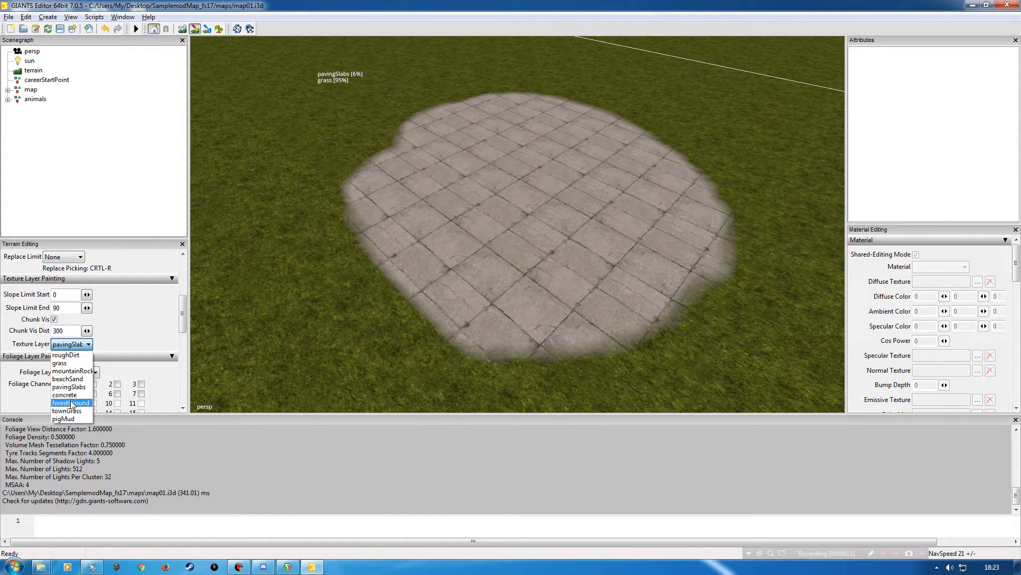
{"action": "left_click", "coordinate": [75, 345]}
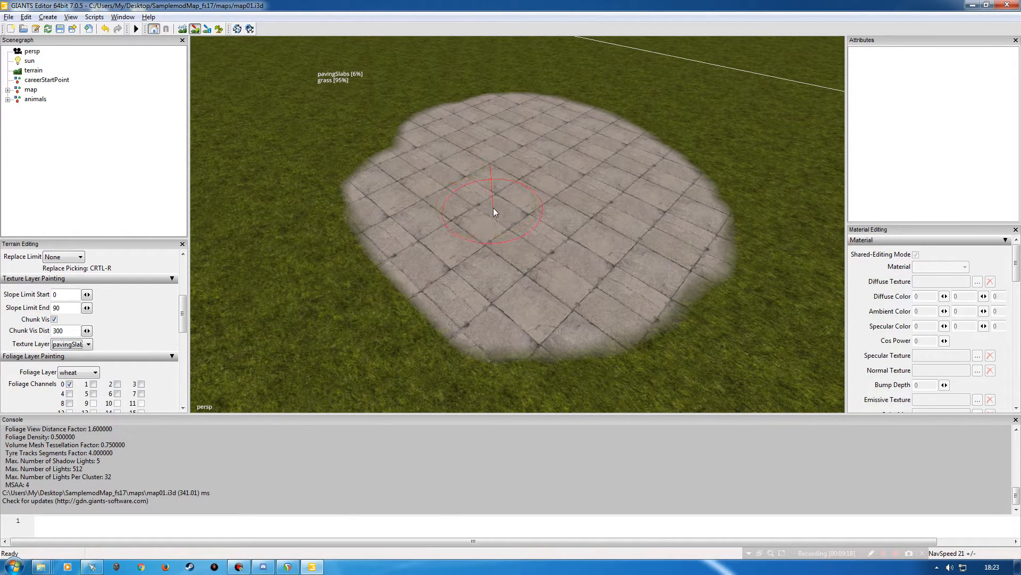
{"action": "left_click_drag", "start_coordinate": [506, 187], "coordinate": [464, 217]}
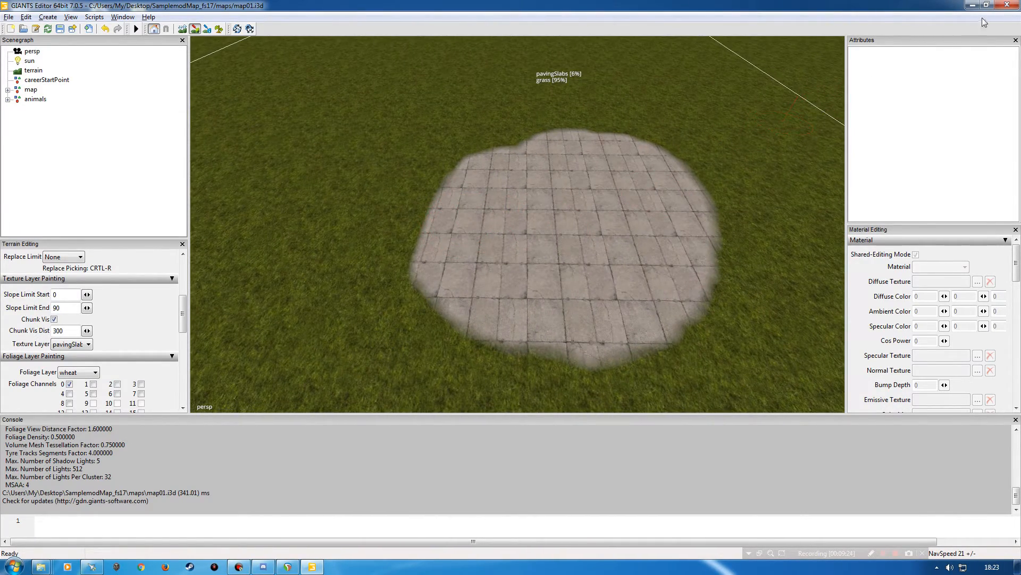
Close GIANTS Editor without saving the test painting and reposition the maps folder window.
{"action": "left_click", "coordinate": [1007, 5]}
{"action": "left_click", "coordinate": [560, 284]}
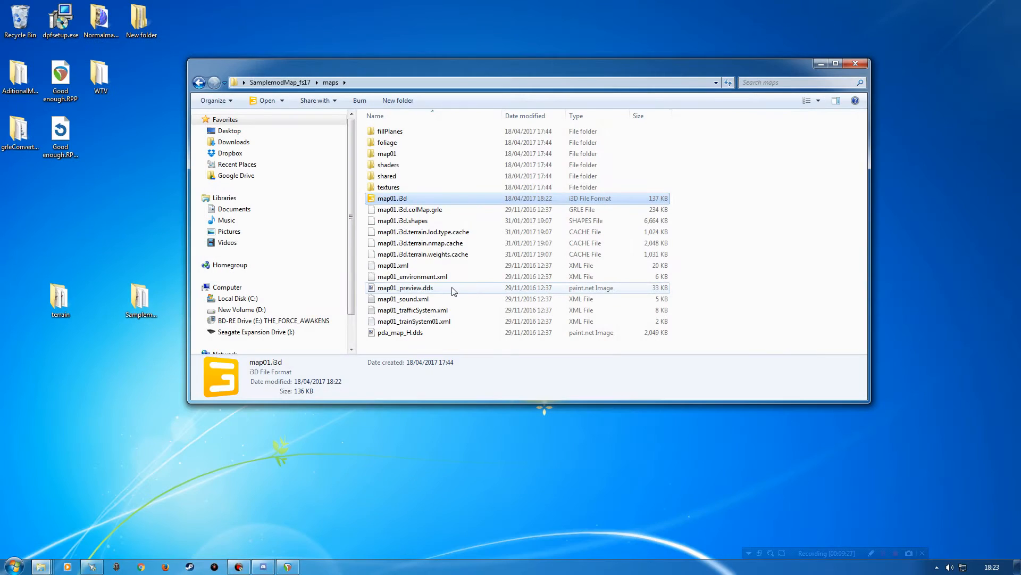
{"action": "left_click_drag", "start_coordinate": [451, 78], "coordinate": [495, 72]}
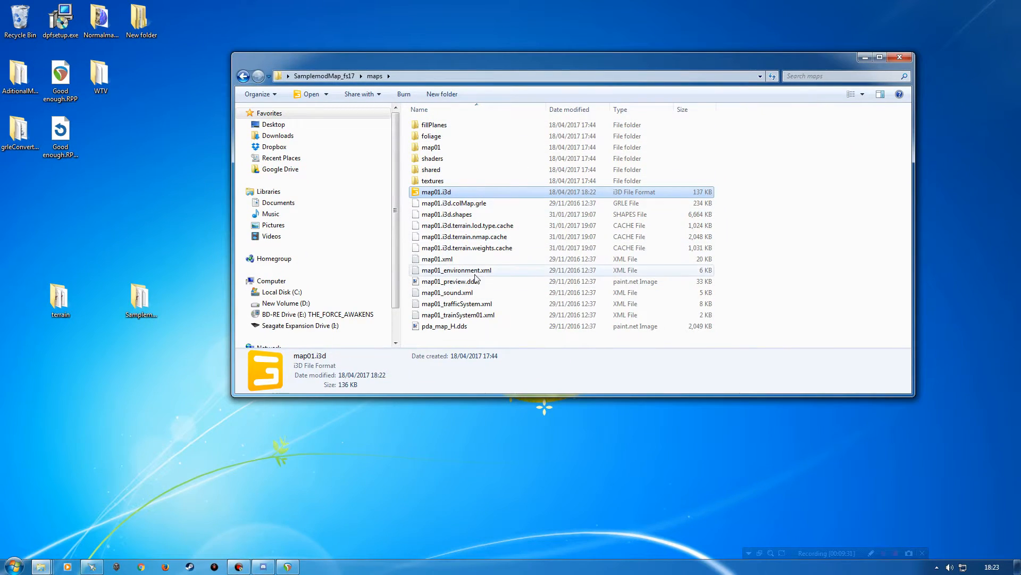
{"action": "left_click_drag", "start_coordinate": [452, 86], "coordinate": [492, 70]}
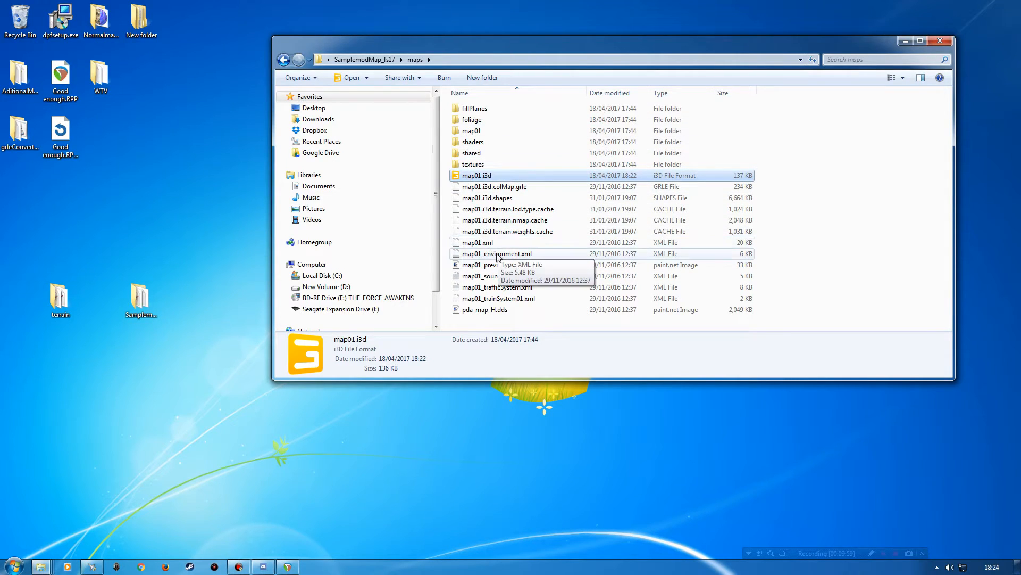
Look through the texture files in the textures/terrain folder and return to the maps folder.
{"action": "double_click", "coordinate": [474, 164]}
{"action": "double_click", "coordinate": [477, 131]}
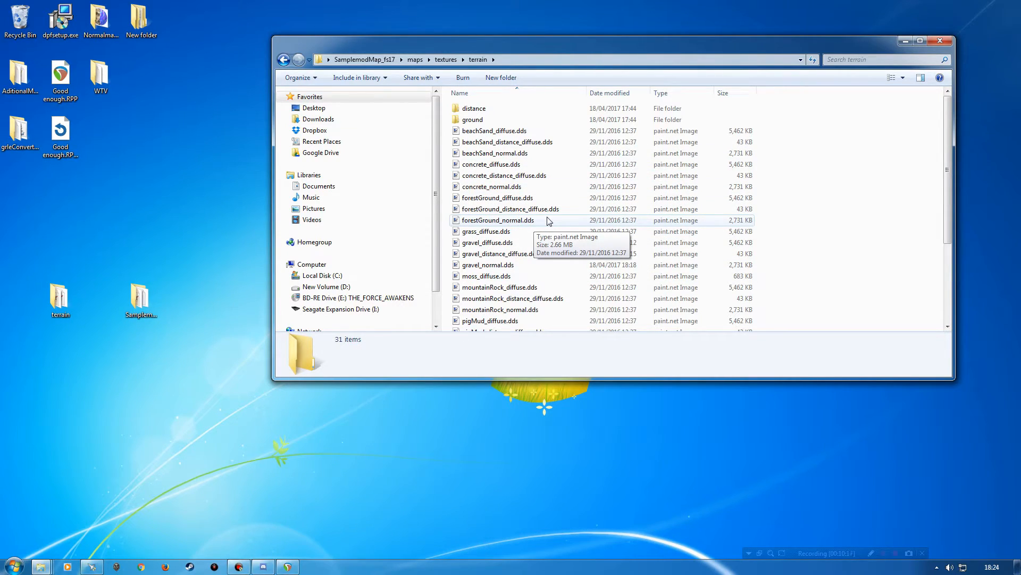
{"action": "key", "text": "BackSpace"}
{"action": "key", "text": "BackSpace"}
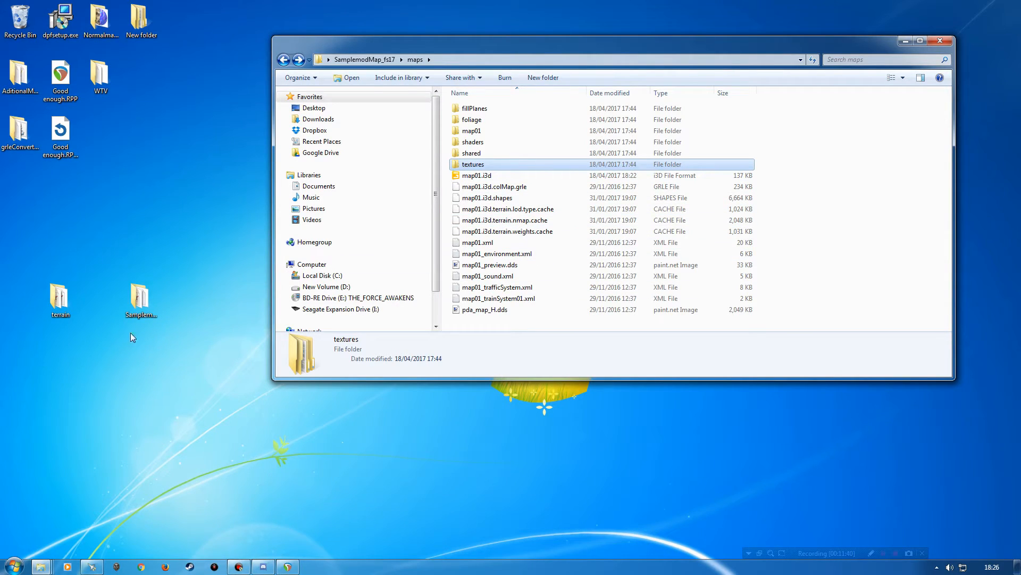
Open the desktop terrain folder and view leaves_diffuse.dds and asphalt_diffuse.dds in paint.net.
{"action": "double_click", "coordinate": [140, 297]}
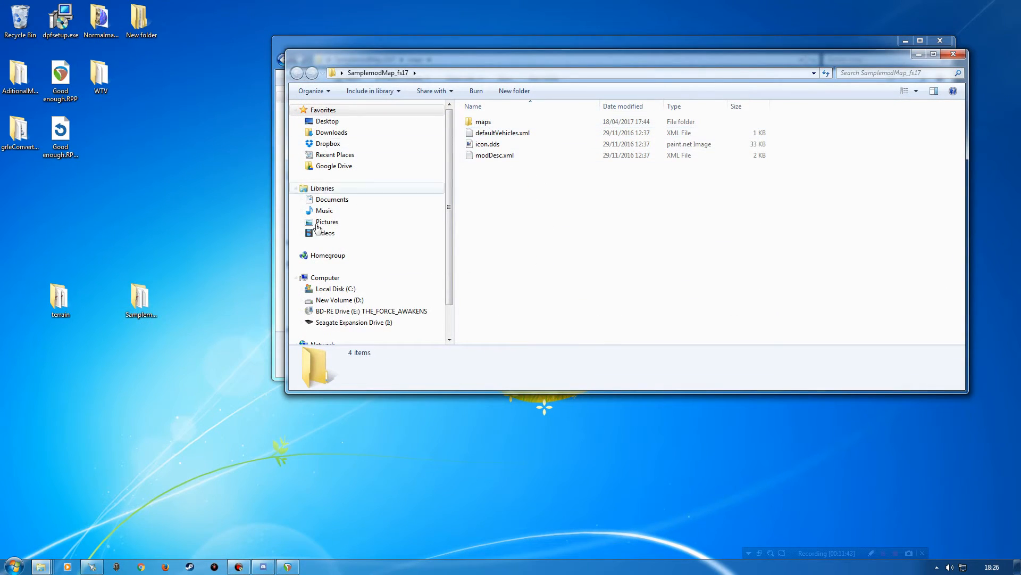
{"action": "double_click", "coordinate": [59, 297]}
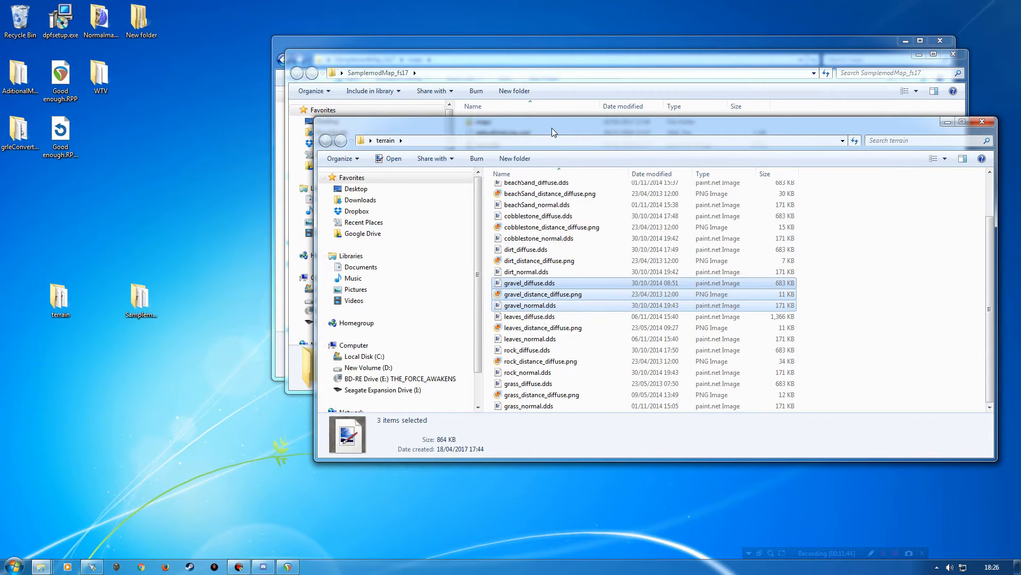
{"action": "left_click_drag", "start_coordinate": [551, 133], "coordinate": [365, 81]}
{"action": "left_click", "coordinate": [335, 288]}
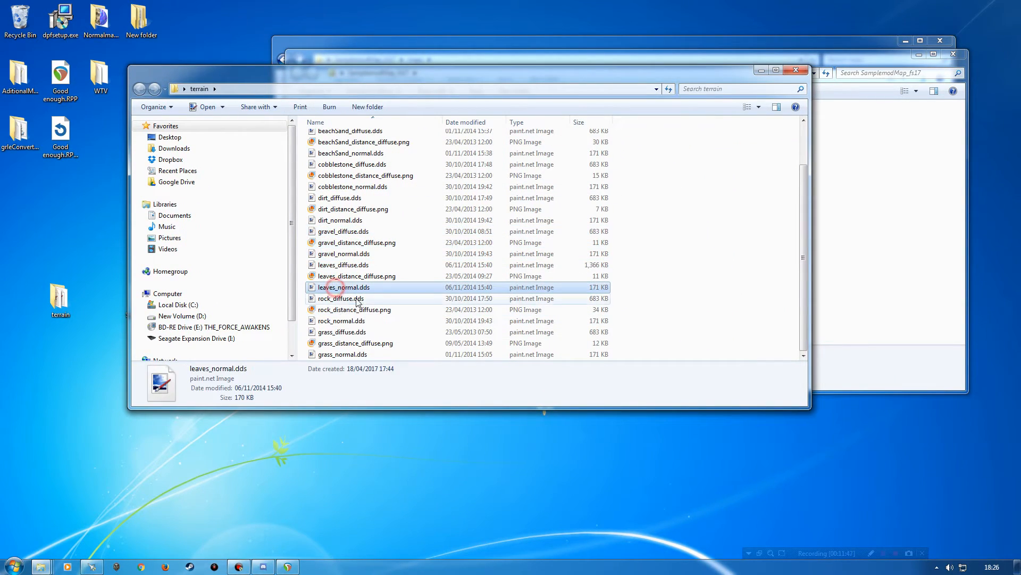
{"action": "double_click", "coordinate": [340, 265]}
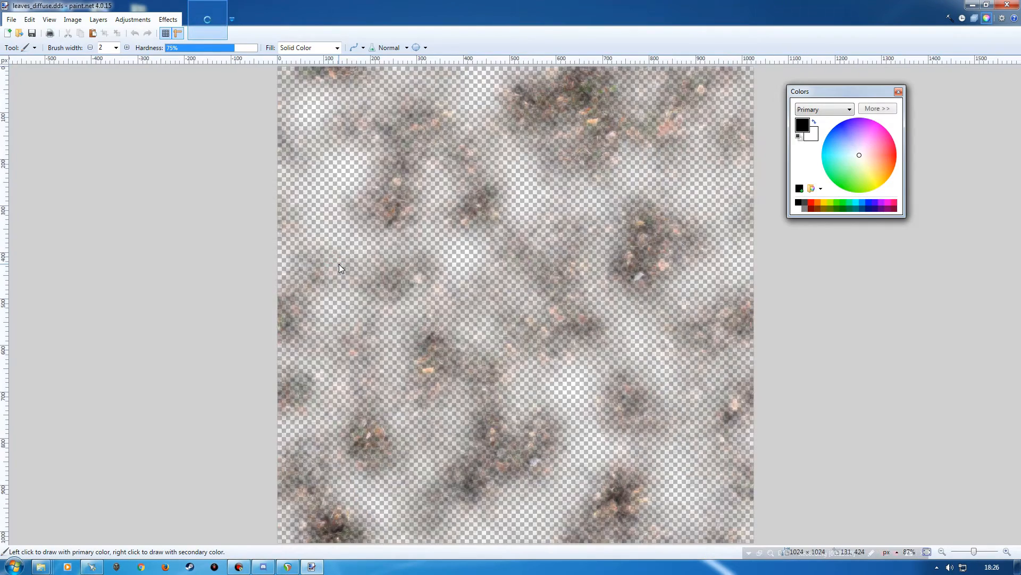
{"action": "left_click", "coordinate": [1008, 4]}
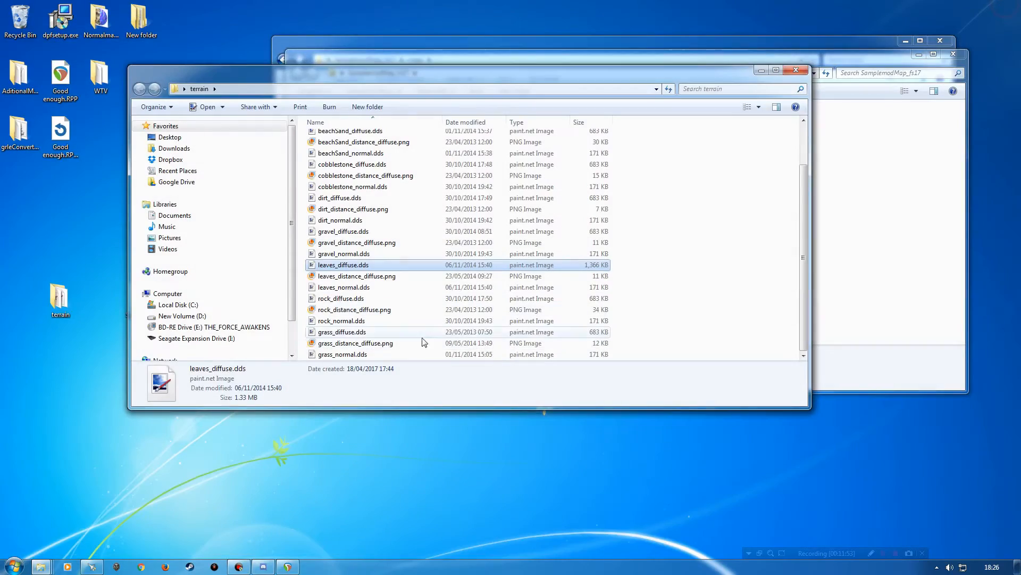
{"action": "scroll", "coordinate": [383, 334], "scroll_direction": "up", "scroll_amount": 3}
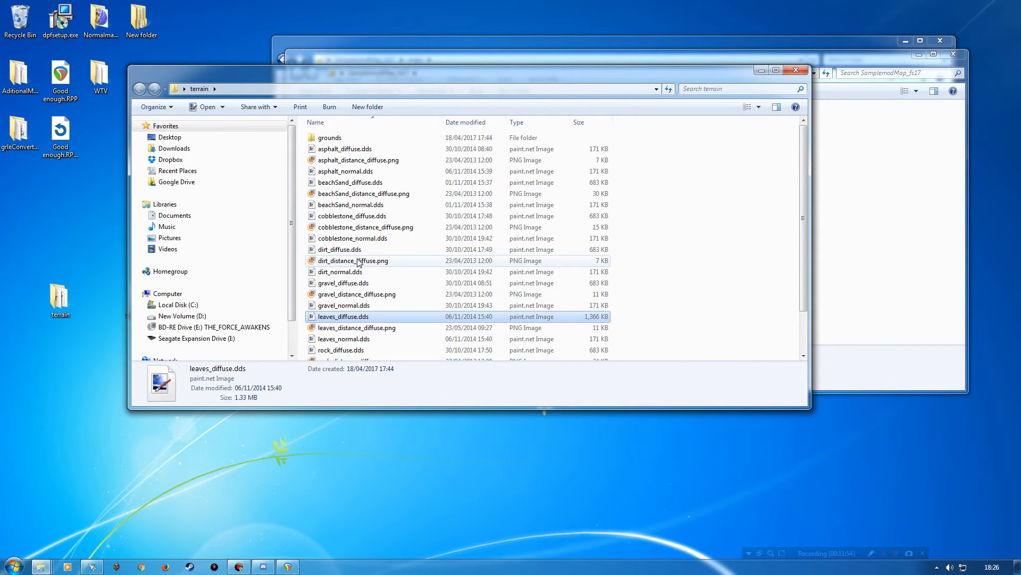
{"action": "left_click", "coordinate": [335, 149]}
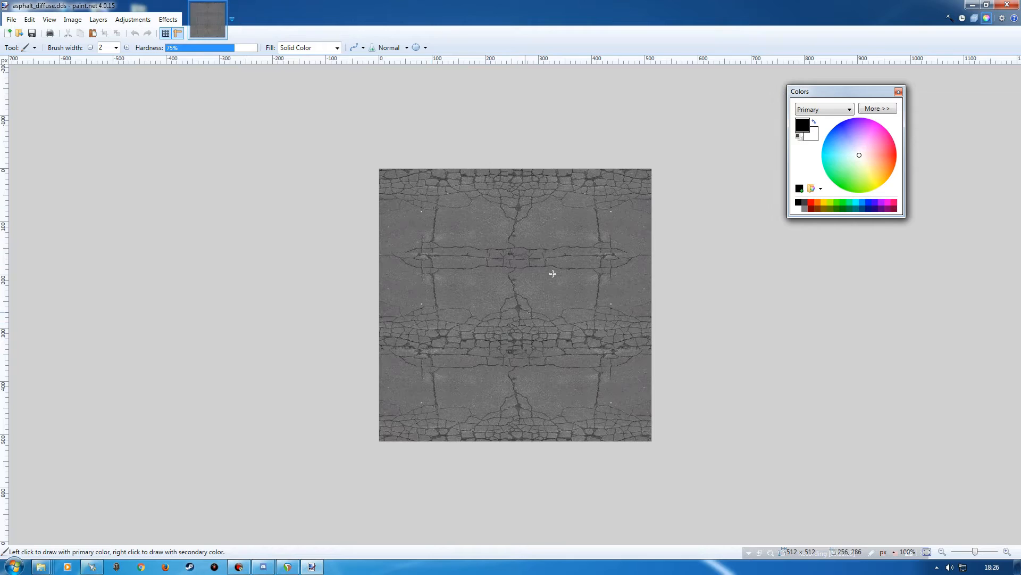
{"action": "left_click", "coordinate": [1011, 7]}
Open the sample map's maps folder and load map01.i3d in Notepad++.
{"action": "left_click", "coordinate": [760, 68]}
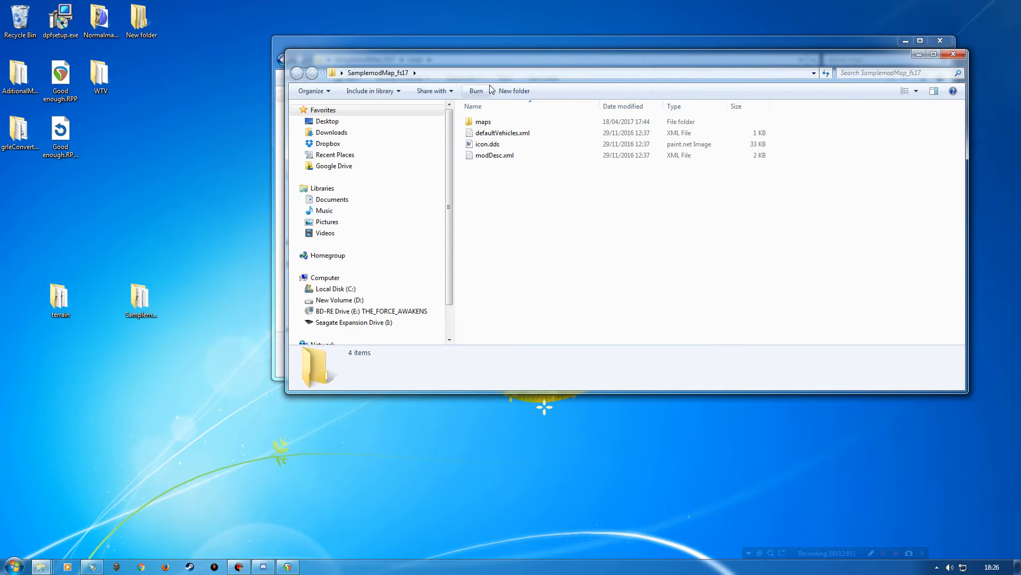
{"action": "left_click_drag", "start_coordinate": [516, 59], "coordinate": [398, 115]}
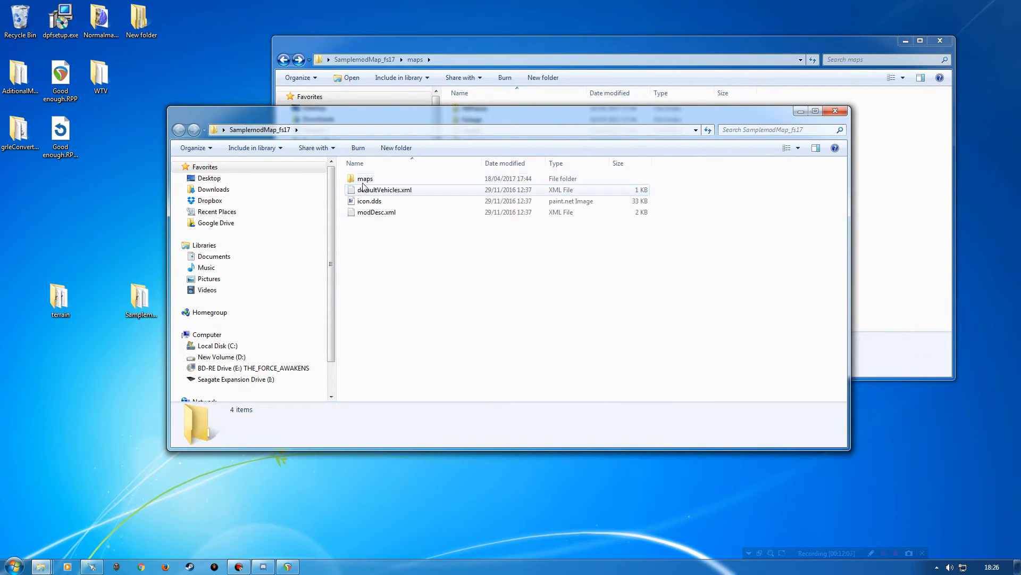
{"action": "double_click", "coordinate": [364, 180]}
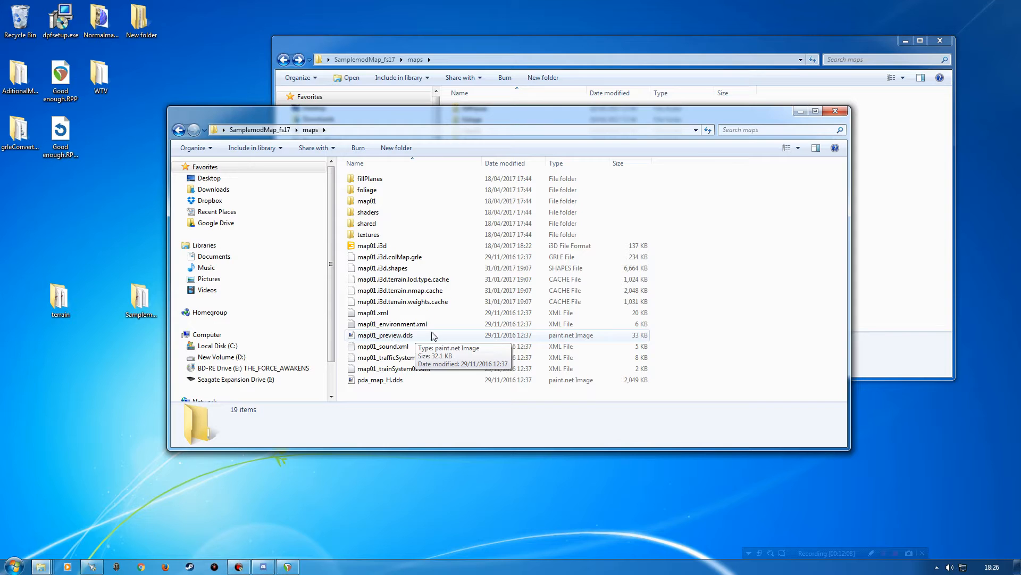
{"action": "right_click", "coordinate": [365, 246]}
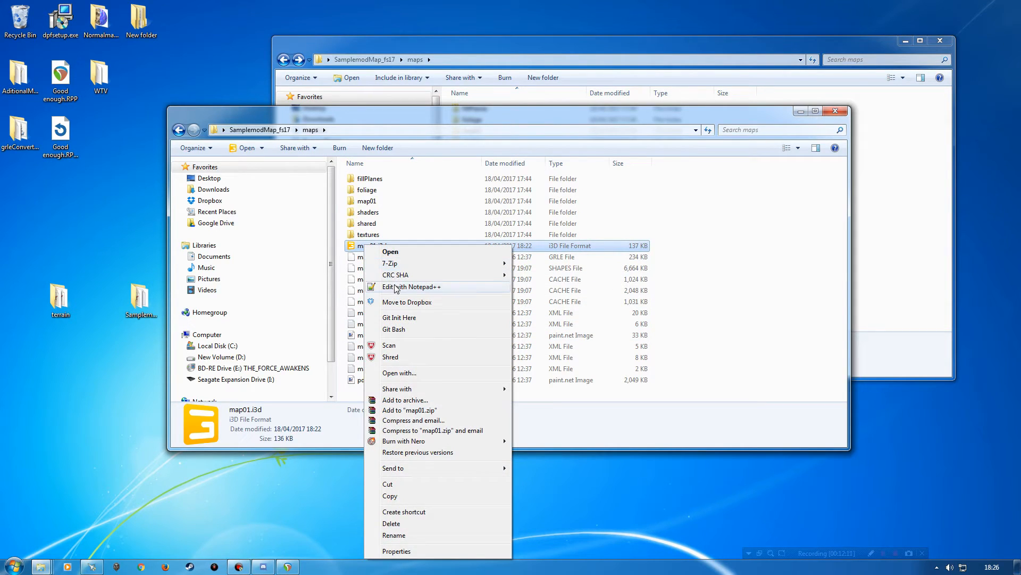
{"action": "left_click", "coordinate": [396, 287]}
Search for "materials" to reach the Layers section and select the concrete layer's name.
{"action": "key", "text": "ctrl+f"}
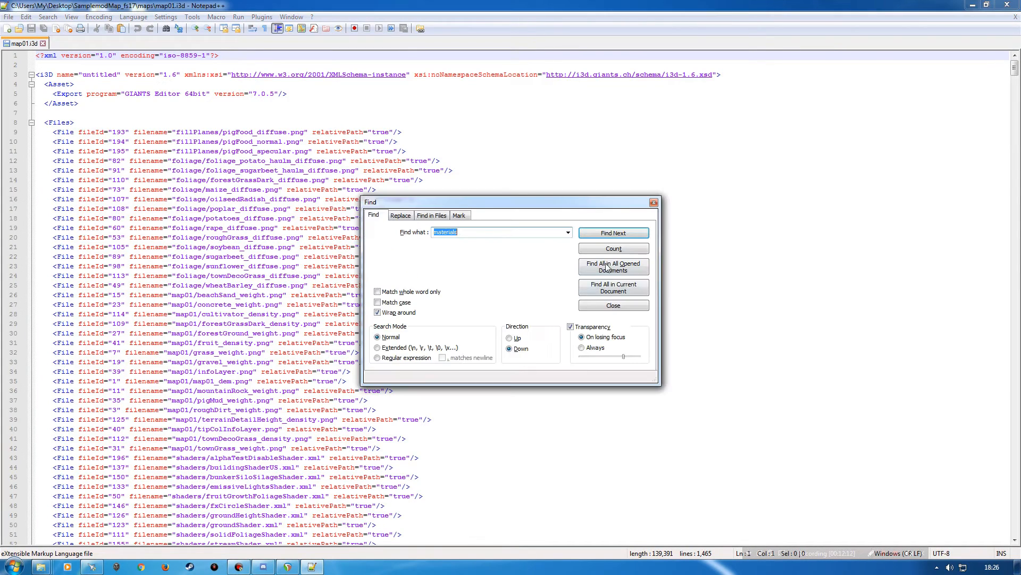
{"action": "left_click", "coordinate": [610, 234]}
{"action": "left_click", "coordinate": [613, 305]}
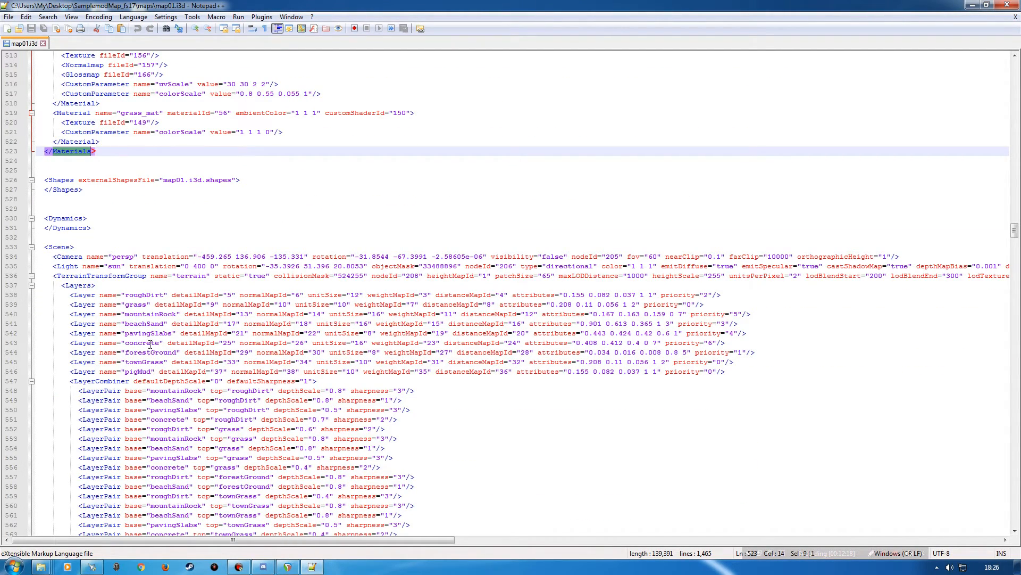
{"action": "left_click_drag", "start_coordinate": [126, 343], "coordinate": [160, 343]}
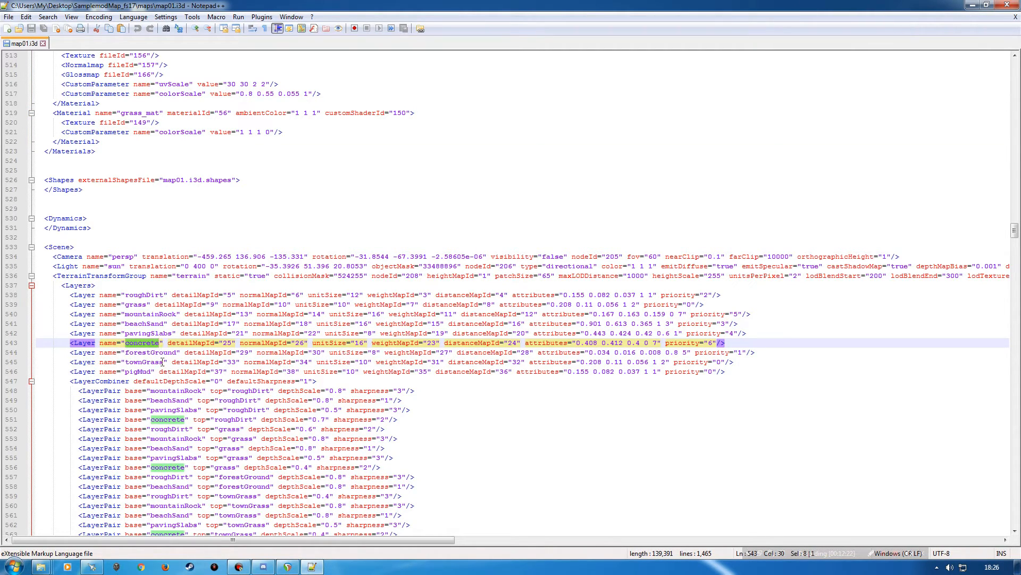
Close map01.i3d in Notepad++ along with the program, and open map01.i3d in GIANTS Editor.
{"action": "scroll", "coordinate": [162, 362], "scroll_direction": "down", "scroll_amount": 3}
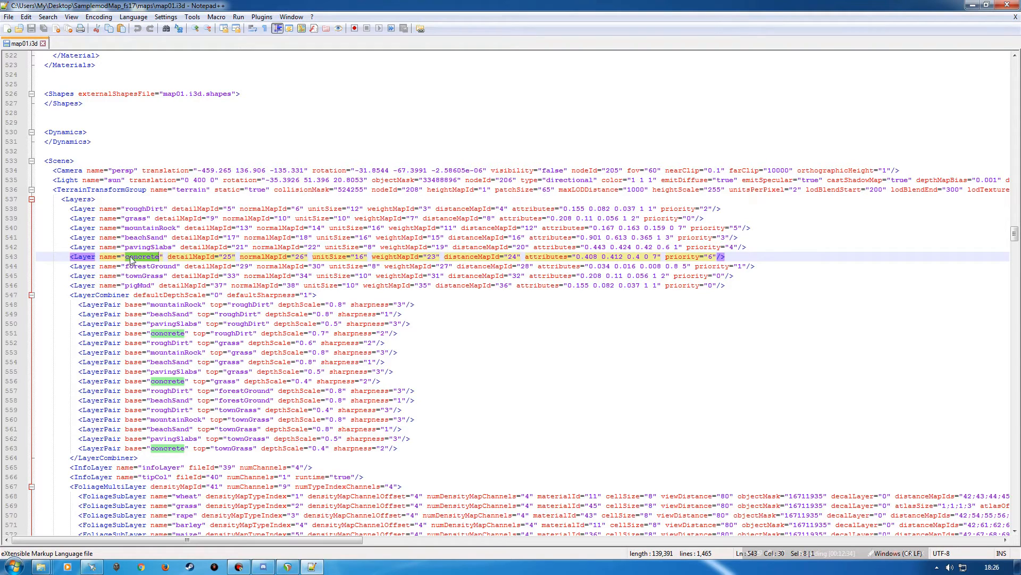
{"action": "left_click", "coordinate": [1015, 17]}
{"action": "left_click", "coordinate": [1007, 5]}
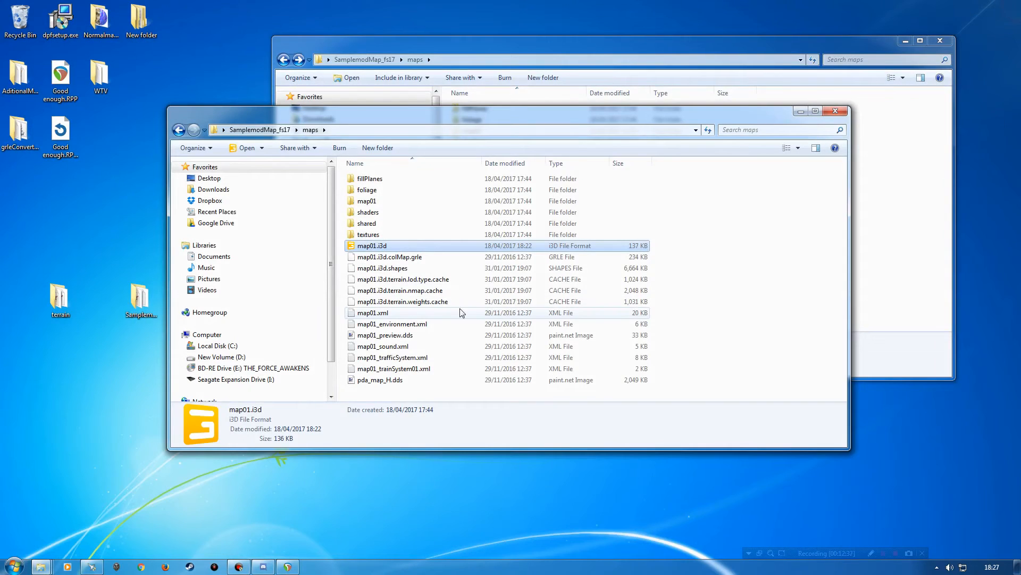
{"action": "double_click", "coordinate": [361, 246]}
{"action": "double_click", "coordinate": [372, 256]}
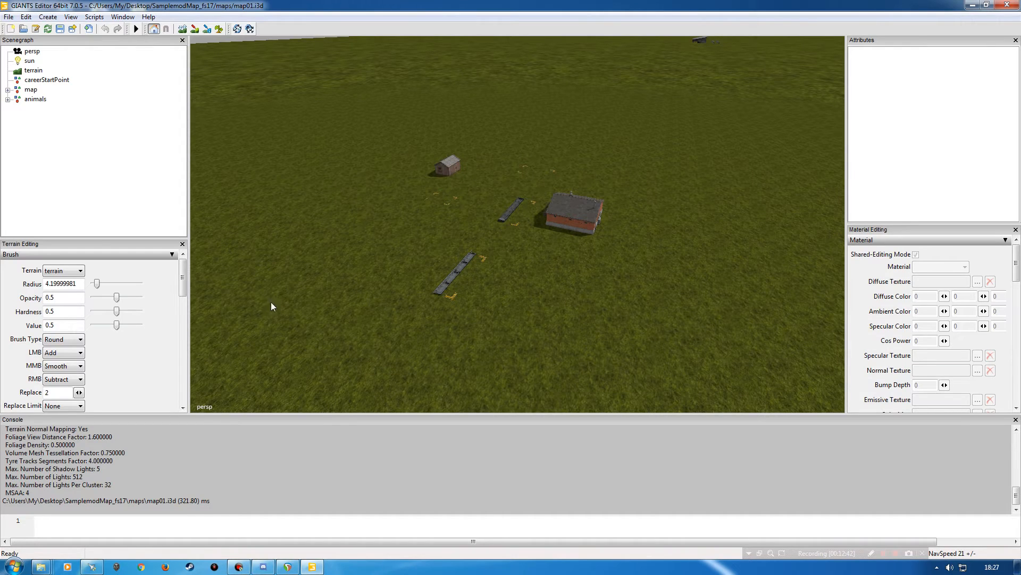
Set the texture layer for foliage layer painting to pavingSlabs.
{"action": "left_click_drag", "start_coordinate": [185, 274], "coordinate": [185, 341]}
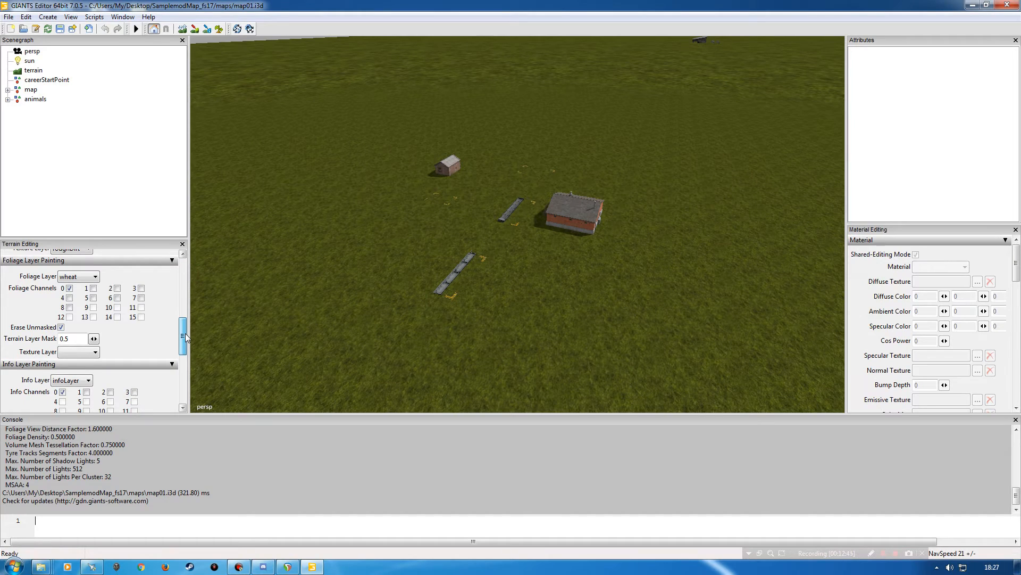
{"action": "mouse_move", "coordinate": [185, 332]}
{"action": "left_mouse_down"}
{"action": "mouse_move", "coordinate": [184, 317]}
{"action": "mouse_move", "coordinate": [185, 329]}
{"action": "left_mouse_up"}
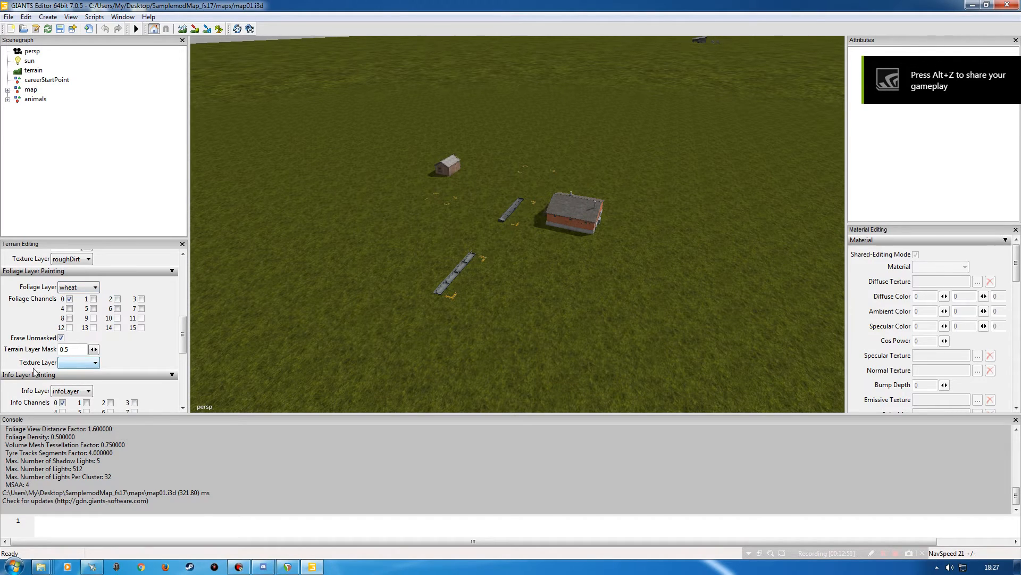
{"action": "left_click", "coordinate": [80, 363]}
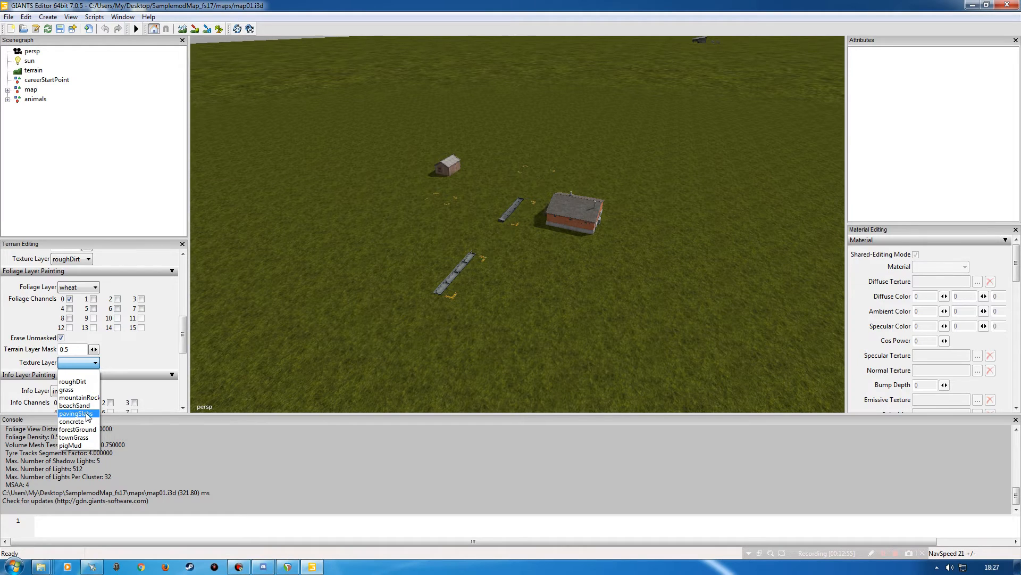
{"action": "left_click", "coordinate": [65, 413]}
Enable foliage channels 4, 5 and 6 for wheat and switch to terrain foliage paint mode over an open grass area.
{"action": "left_click_drag", "start_coordinate": [412, 315], "coordinate": [407, 373]}
{"action": "left_click_drag", "start_coordinate": [324, 317], "coordinate": [320, 293]}
{"action": "left_click_drag", "start_coordinate": [320, 294], "coordinate": [348, 331]}
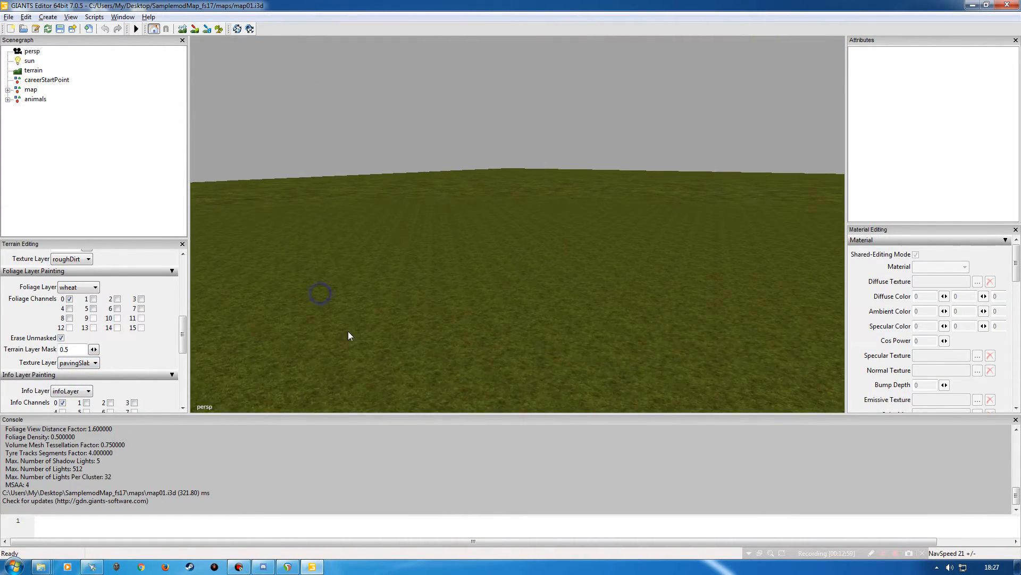
{"action": "left_click_drag", "start_coordinate": [350, 141], "coordinate": [394, 250]}
{"action": "left_click_drag", "start_coordinate": [482, 253], "coordinate": [242, 254]}
{"action": "left_click_drag", "start_coordinate": [311, 237], "coordinate": [314, 186]}
{"action": "left_click_drag", "start_coordinate": [326, 215], "coordinate": [355, 204]}
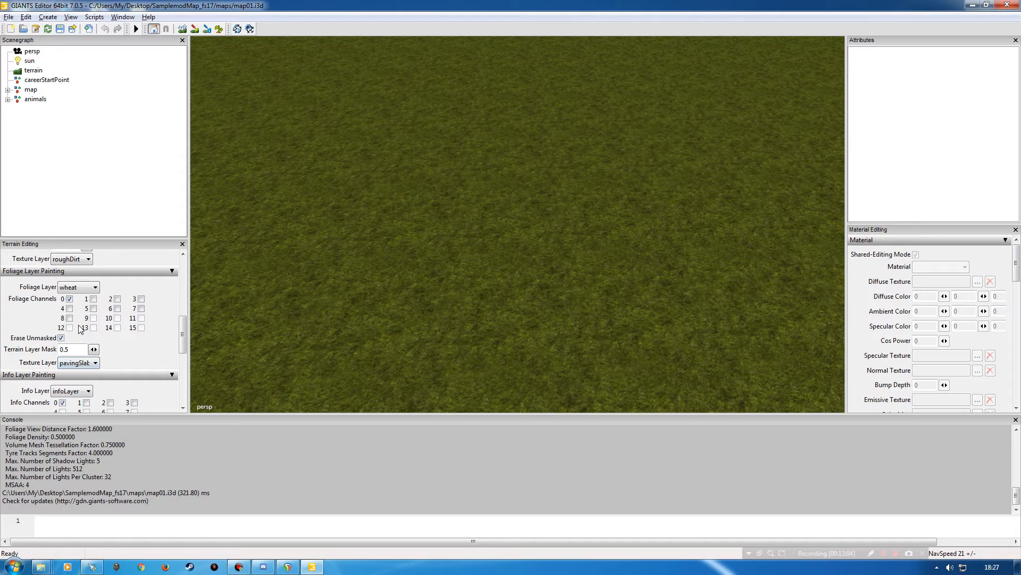
{"action": "left_click", "coordinate": [117, 309]}
{"action": "left_click", "coordinate": [93, 309]}
{"action": "left_click", "coordinate": [68, 309]}
{"action": "left_click", "coordinate": [219, 30]}
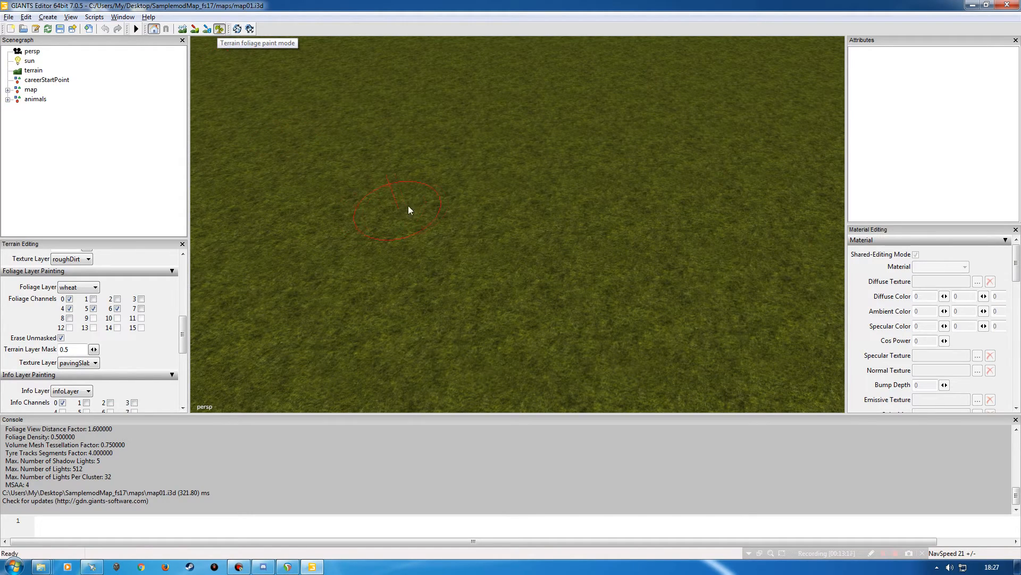
Increase the terrain brush radius to about 31.3.
{"action": "left_click_drag", "start_coordinate": [183, 335], "coordinate": [184, 278]}
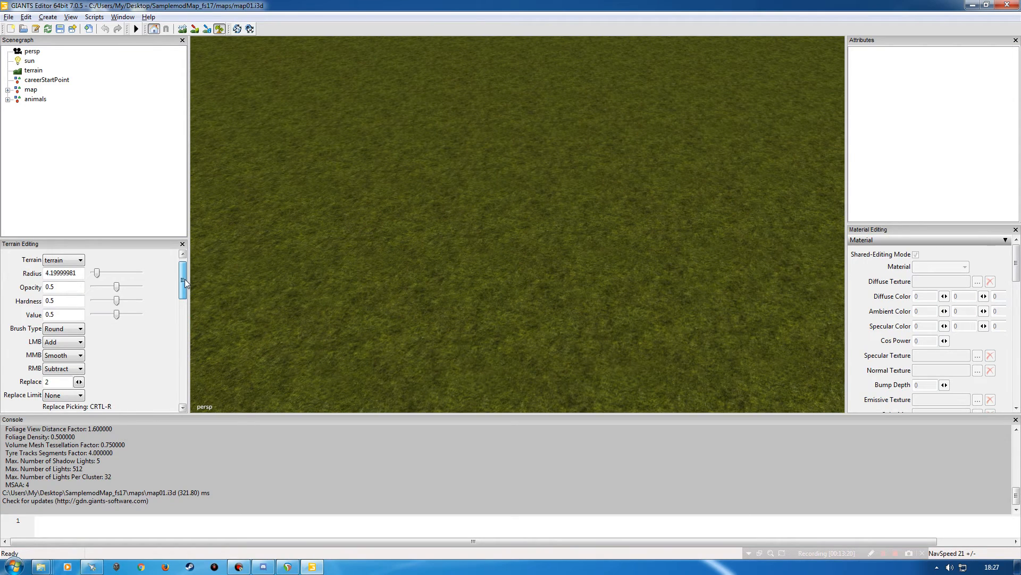
{"action": "left_click_drag", "start_coordinate": [184, 279], "coordinate": [184, 281]}
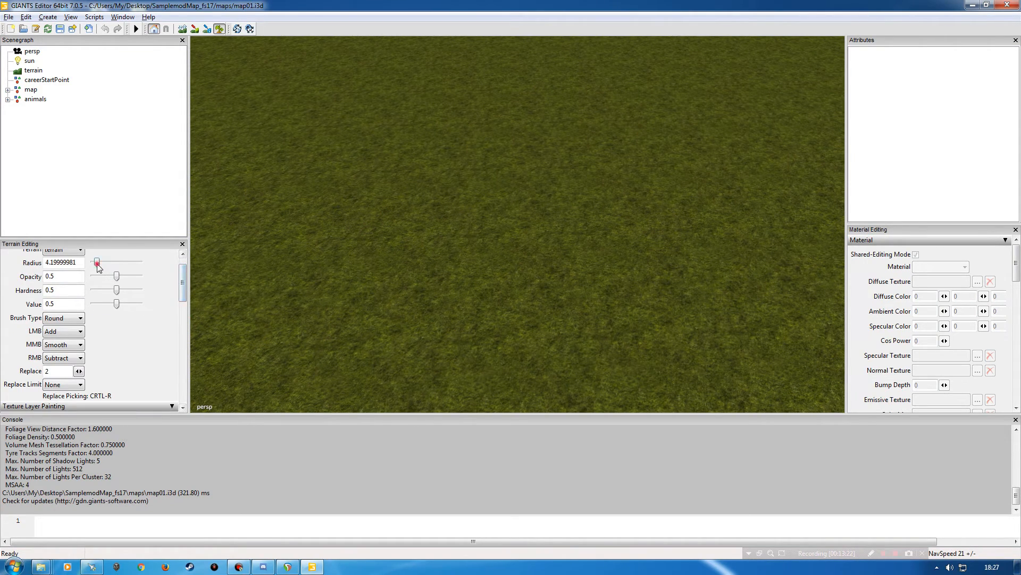
{"action": "left_click_drag", "start_coordinate": [97, 263], "coordinate": [122, 273]}
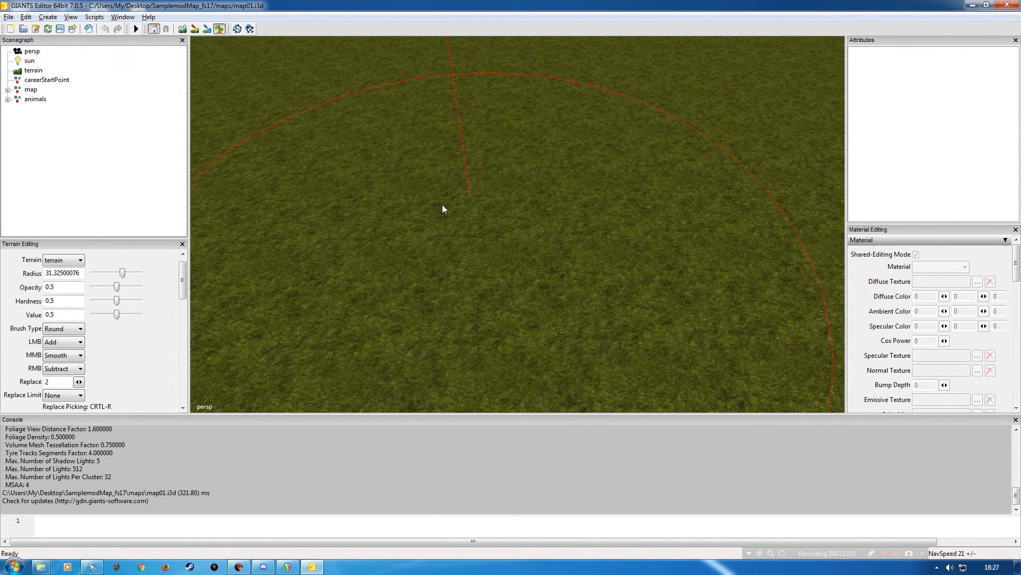
{"action": "left_click_drag", "start_coordinate": [185, 278], "coordinate": [184, 322]}
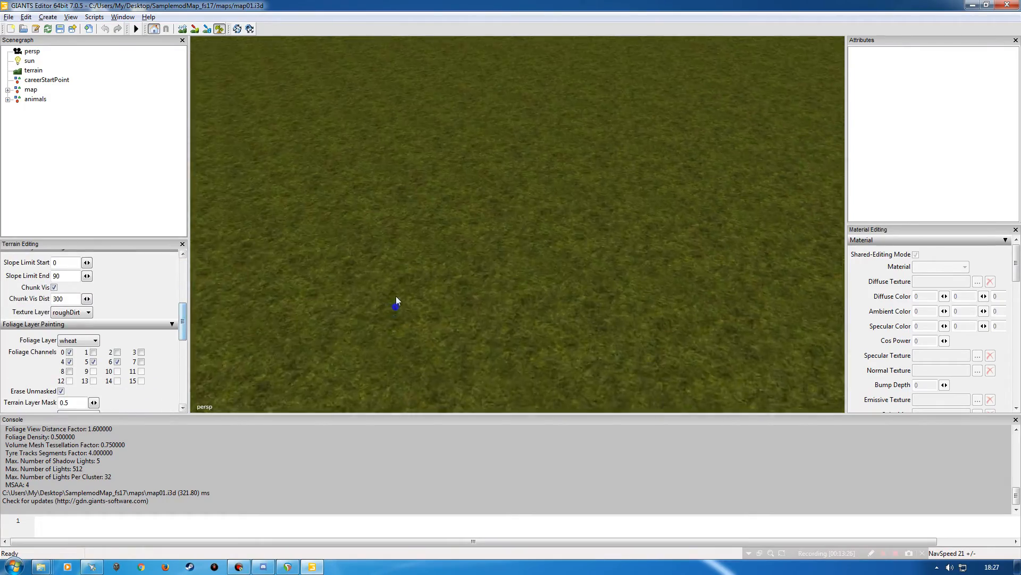
{"action": "left_click_drag", "start_coordinate": [419, 208], "coordinate": [409, 197]}
{"action": "left_click_drag", "start_coordinate": [497, 187], "coordinate": [351, 244]}
{"action": "left_click_drag", "start_coordinate": [500, 236], "coordinate": [424, 231]}
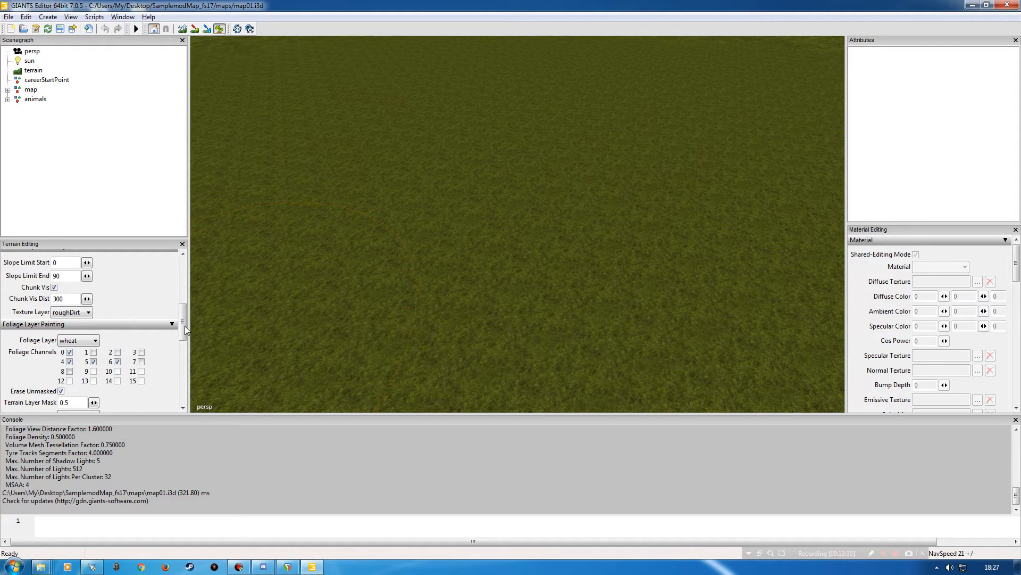
Clear the texture layer used for foliage painting and paint a patch of wheat on the grass.
{"action": "left_click_drag", "start_coordinate": [184, 326], "coordinate": [182, 343]}
{"action": "left_click", "coordinate": [80, 341]}
{"action": "left_click", "coordinate": [80, 352]}
{"action": "left_click", "coordinate": [509, 241]}
{"action": "left_click_drag", "start_coordinate": [499, 249], "coordinate": [510, 155]}
{"action": "mouse_move", "coordinate": [506, 204]}
{"action": "left_mouse_down"}
{"action": "mouse_move", "coordinate": [506, 127]}
{"action": "mouse_move", "coordinate": [484, 248]}
{"action": "mouse_move", "coordinate": [449, 266]}
{"action": "mouse_move", "coordinate": [404, 217]}
{"action": "mouse_move", "coordinate": [442, 209]}
{"action": "left_mouse_up"}
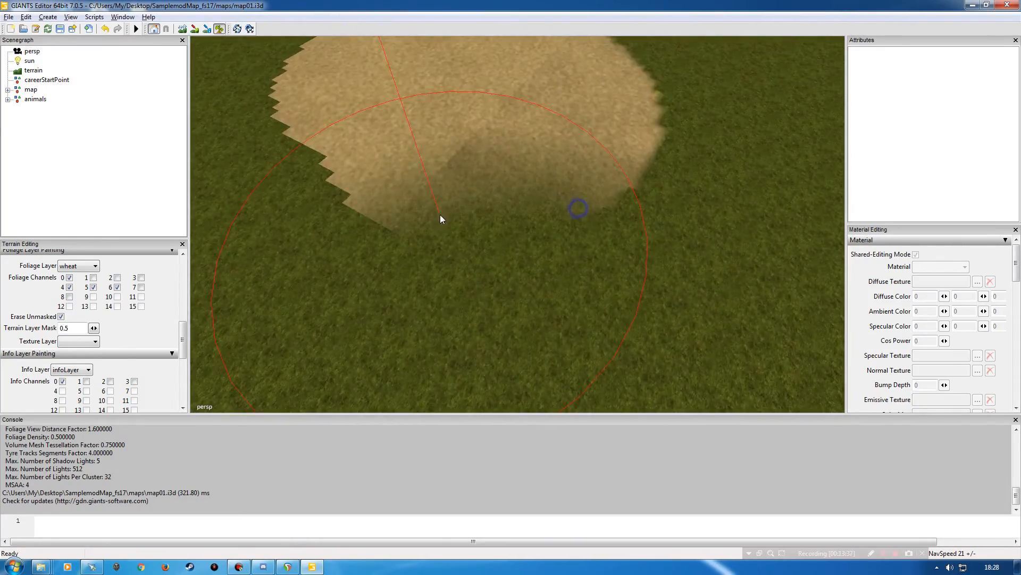
{"action": "mouse_move", "coordinate": [440, 219]}
{"action": "left_mouse_down"}
{"action": "mouse_move", "coordinate": [433, 203]}
{"action": "mouse_move", "coordinate": [426, 213]}
{"action": "mouse_move", "coordinate": [524, 158]}
{"action": "mouse_move", "coordinate": [447, 186]}
{"action": "mouse_move", "coordinate": [474, 180]}
{"action": "left_mouse_up"}
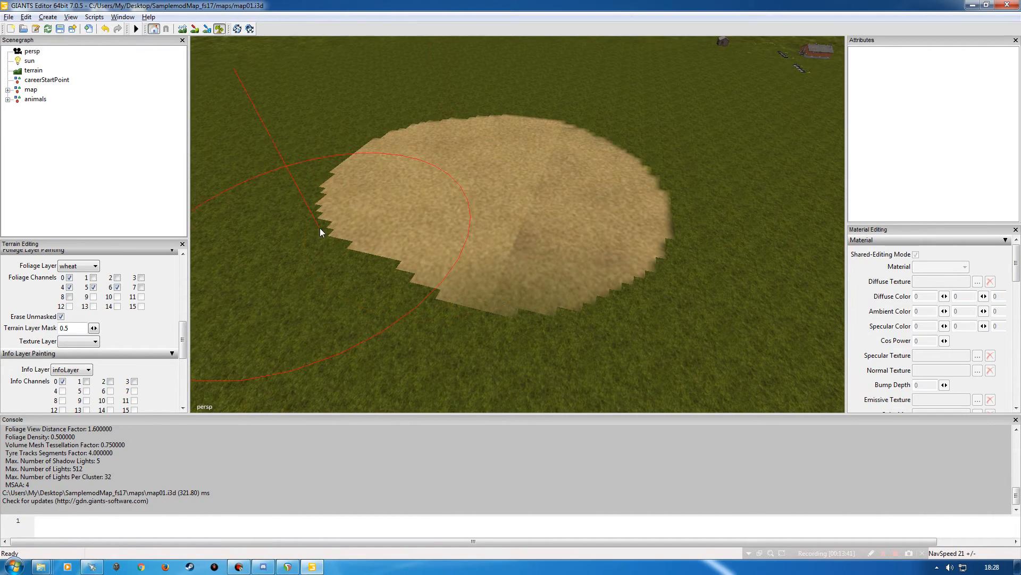
Enlarge the brush radius to about 38.3 and brush over the wheat patch to reshape it.
{"action": "left_click_drag", "start_coordinate": [183, 326], "coordinate": [182, 263]}
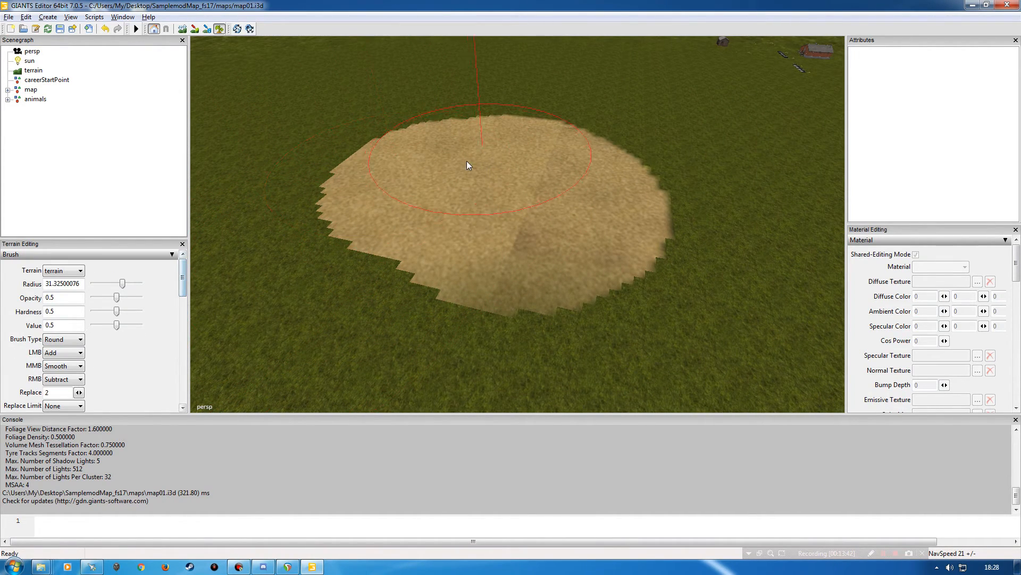
{"action": "mouse_move", "coordinate": [467, 194]}
{"action": "left_mouse_down"}
{"action": "mouse_move", "coordinate": [431, 192]}
{"action": "mouse_move", "coordinate": [346, 245]}
{"action": "left_mouse_up"}
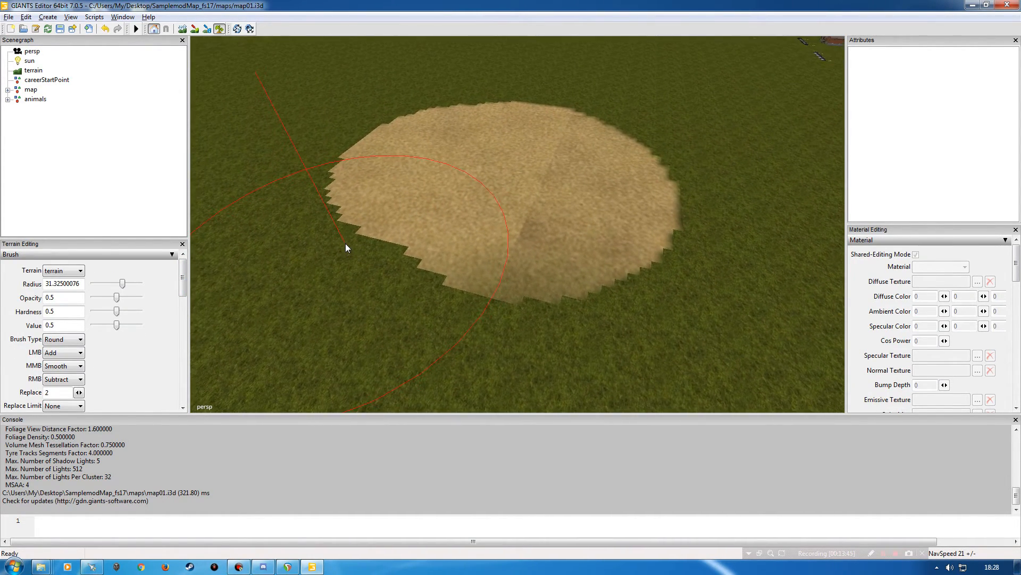
{"action": "scroll", "coordinate": [489, 163], "scroll_direction": "up", "scroll_amount": 3}
{"action": "scroll", "coordinate": [488, 164], "scroll_direction": "up", "scroll_amount": 14}
{"action": "mouse_move", "coordinate": [502, 133]}
{"action": "left_mouse_down"}
{"action": "mouse_move", "coordinate": [392, 122]}
{"action": "mouse_move", "coordinate": [426, 202]}
{"action": "mouse_move", "coordinate": [463, 166]}
{"action": "mouse_move", "coordinate": [552, 190]}
{"action": "mouse_move", "coordinate": [502, 212]}
{"action": "mouse_move", "coordinate": [457, 161]}
{"action": "left_mouse_up"}
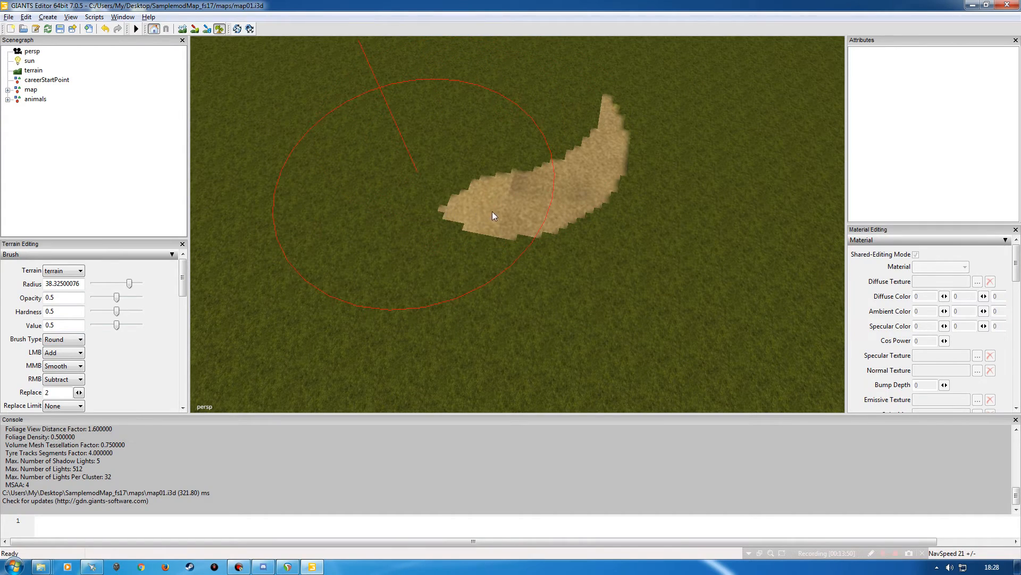
{"action": "left_click_drag", "start_coordinate": [540, 202], "coordinate": [499, 219]}
{"action": "scroll", "coordinate": [511, 188], "scroll_direction": "down", "scroll_amount": 2}
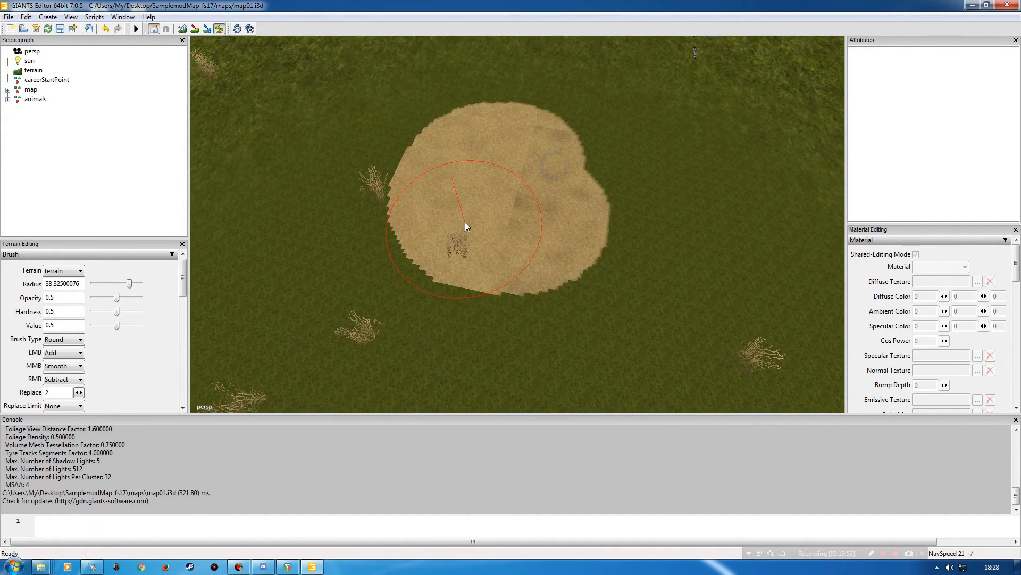
{"action": "mouse_move", "coordinate": [468, 223]}
{"action": "left_mouse_down"}
{"action": "mouse_move", "coordinate": [442, 235]}
{"action": "mouse_move", "coordinate": [472, 166]}
{"action": "mouse_move", "coordinate": [401, 162]}
{"action": "mouse_move", "coordinate": [529, 158]}
{"action": "left_mouse_up"}
{"action": "mouse_move", "coordinate": [529, 158]}
{"action": "left_mouse_down"}
{"action": "mouse_move", "coordinate": [470, 222]}
{"action": "mouse_move", "coordinate": [539, 81]}
{"action": "mouse_move", "coordinate": [546, 112]}
{"action": "mouse_move", "coordinate": [475, 169]}
{"action": "left_mouse_up"}
{"action": "mouse_move", "coordinate": [365, 194]}
{"action": "left_mouse_down"}
{"action": "mouse_move", "coordinate": [450, 166]}
{"action": "mouse_move", "coordinate": [431, 198]}
{"action": "left_mouse_up"}
Undo the last two wheat brush strokes and close GIANTS Editor without saving map01.i3d.
{"action": "key", "text": "ctrl+z"}
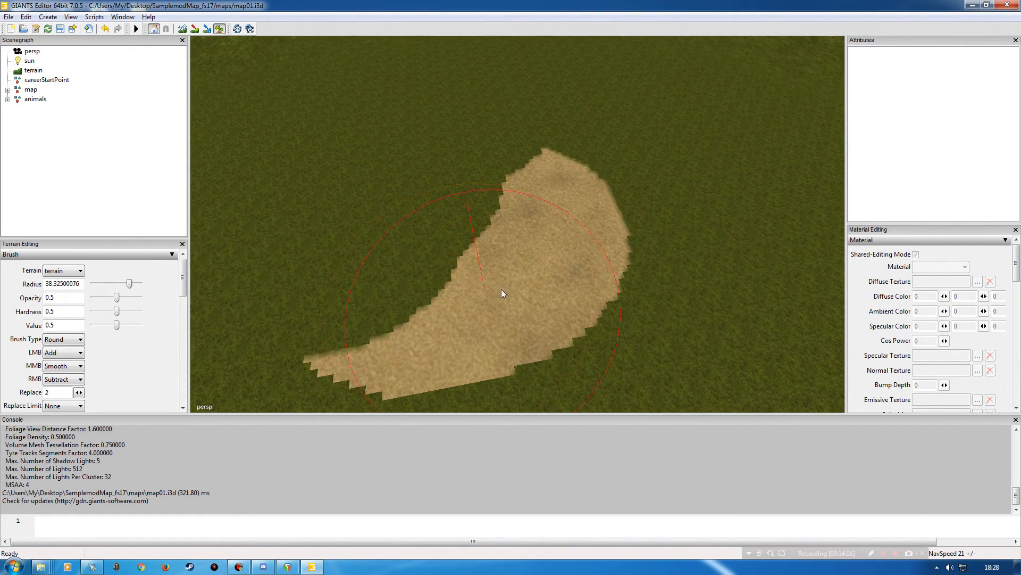
{"action": "key", "text": "ctrl+z"}
{"action": "left_click", "coordinate": [219, 30]}
{"action": "mouse_move", "coordinate": [381, 266]}
{"action": "left_mouse_down"}
{"action": "mouse_move", "coordinate": [452, 219]}
{"action": "mouse_move", "coordinate": [444, 272]}
{"action": "mouse_move", "coordinate": [425, 264]}
{"action": "mouse_move", "coordinate": [436, 235]}
{"action": "left_mouse_up"}
{"action": "left_click_drag", "start_coordinate": [435, 235], "coordinate": [718, 5]}
{"action": "mouse_move", "coordinate": [502, 230]}
{"action": "left_mouse_down"}
{"action": "mouse_move", "coordinate": [537, 142]}
{"action": "mouse_move", "coordinate": [501, 261]}
{"action": "left_mouse_up"}
{"action": "left_click", "coordinate": [1007, 5]}
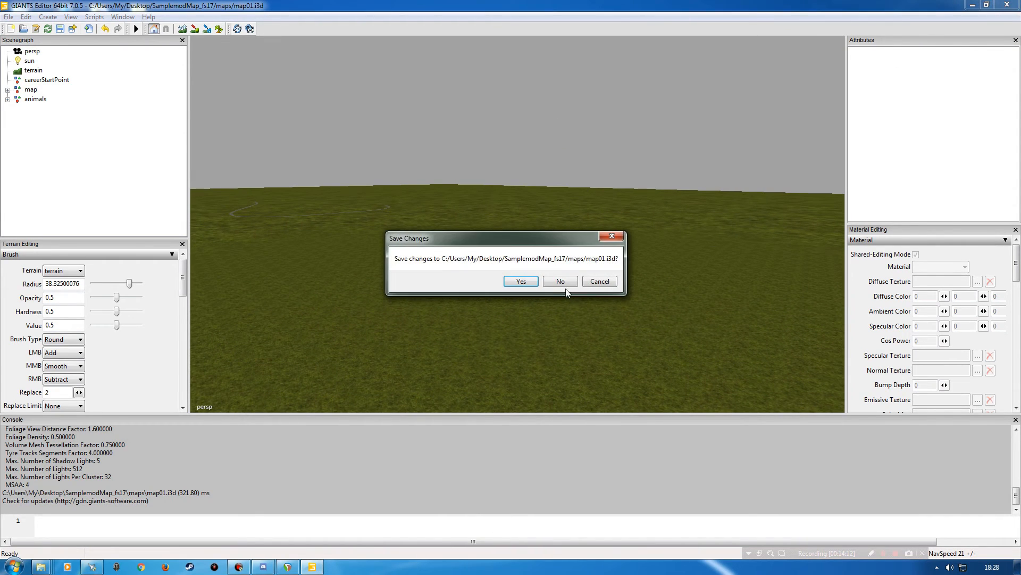
{"action": "left_click", "coordinate": [567, 282]}
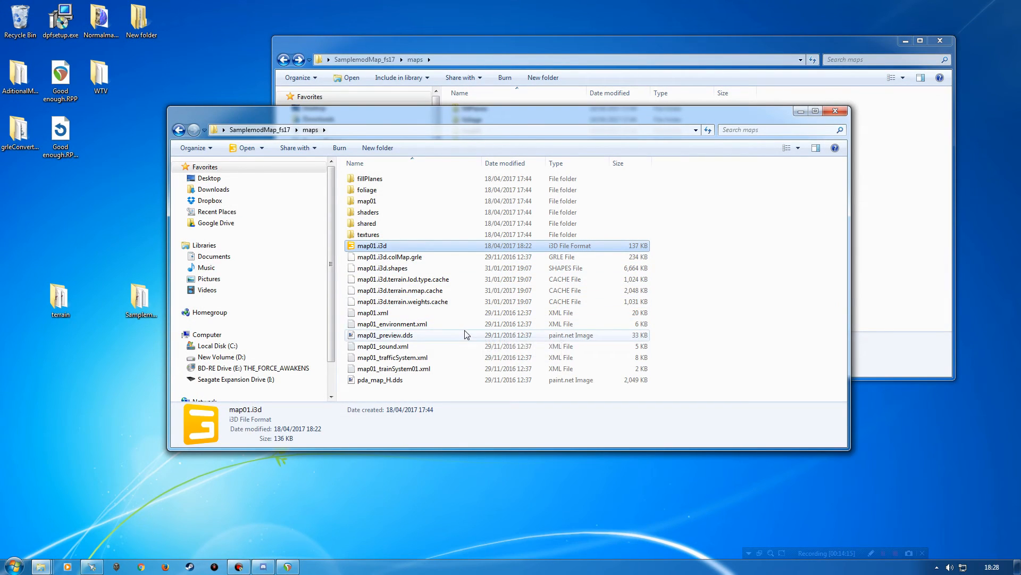
{"action": "left_click_drag", "start_coordinate": [457, 118], "coordinate": [546, 125]}
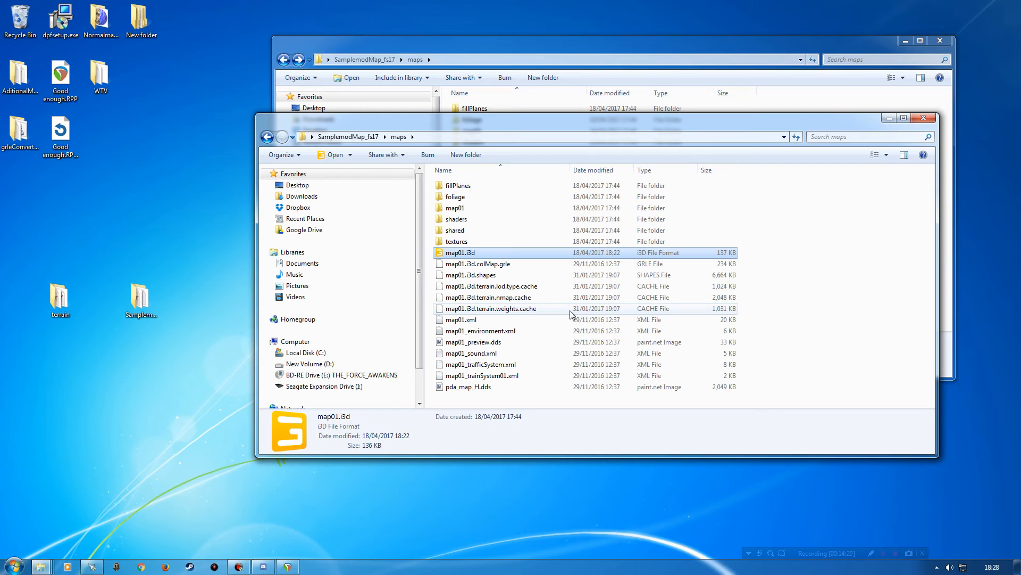
{"action": "left_click_drag", "start_coordinate": [579, 120], "coordinate": [508, 155]}
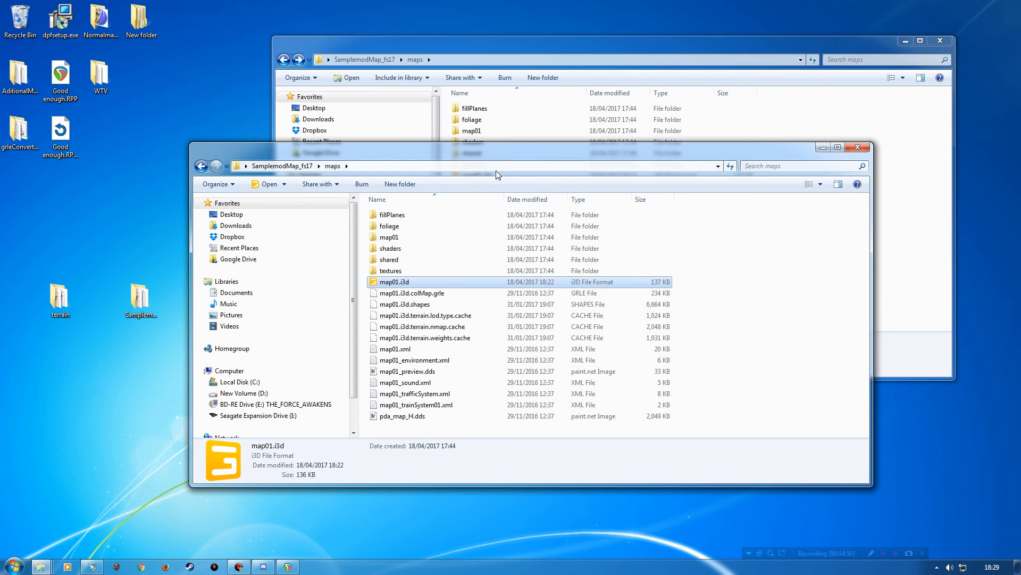
{"action": "left_click_drag", "start_coordinate": [497, 153], "coordinate": [492, 117]}
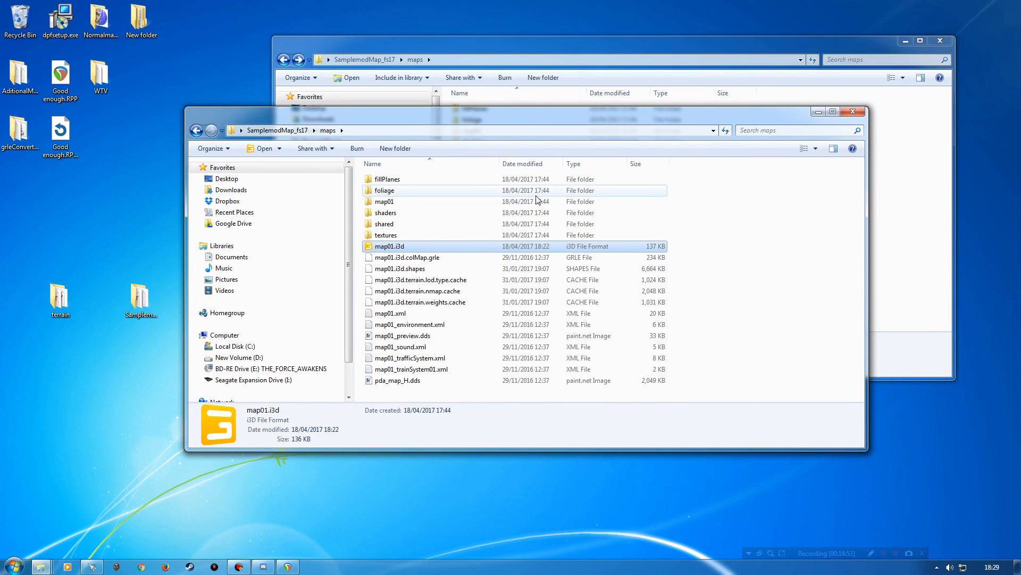